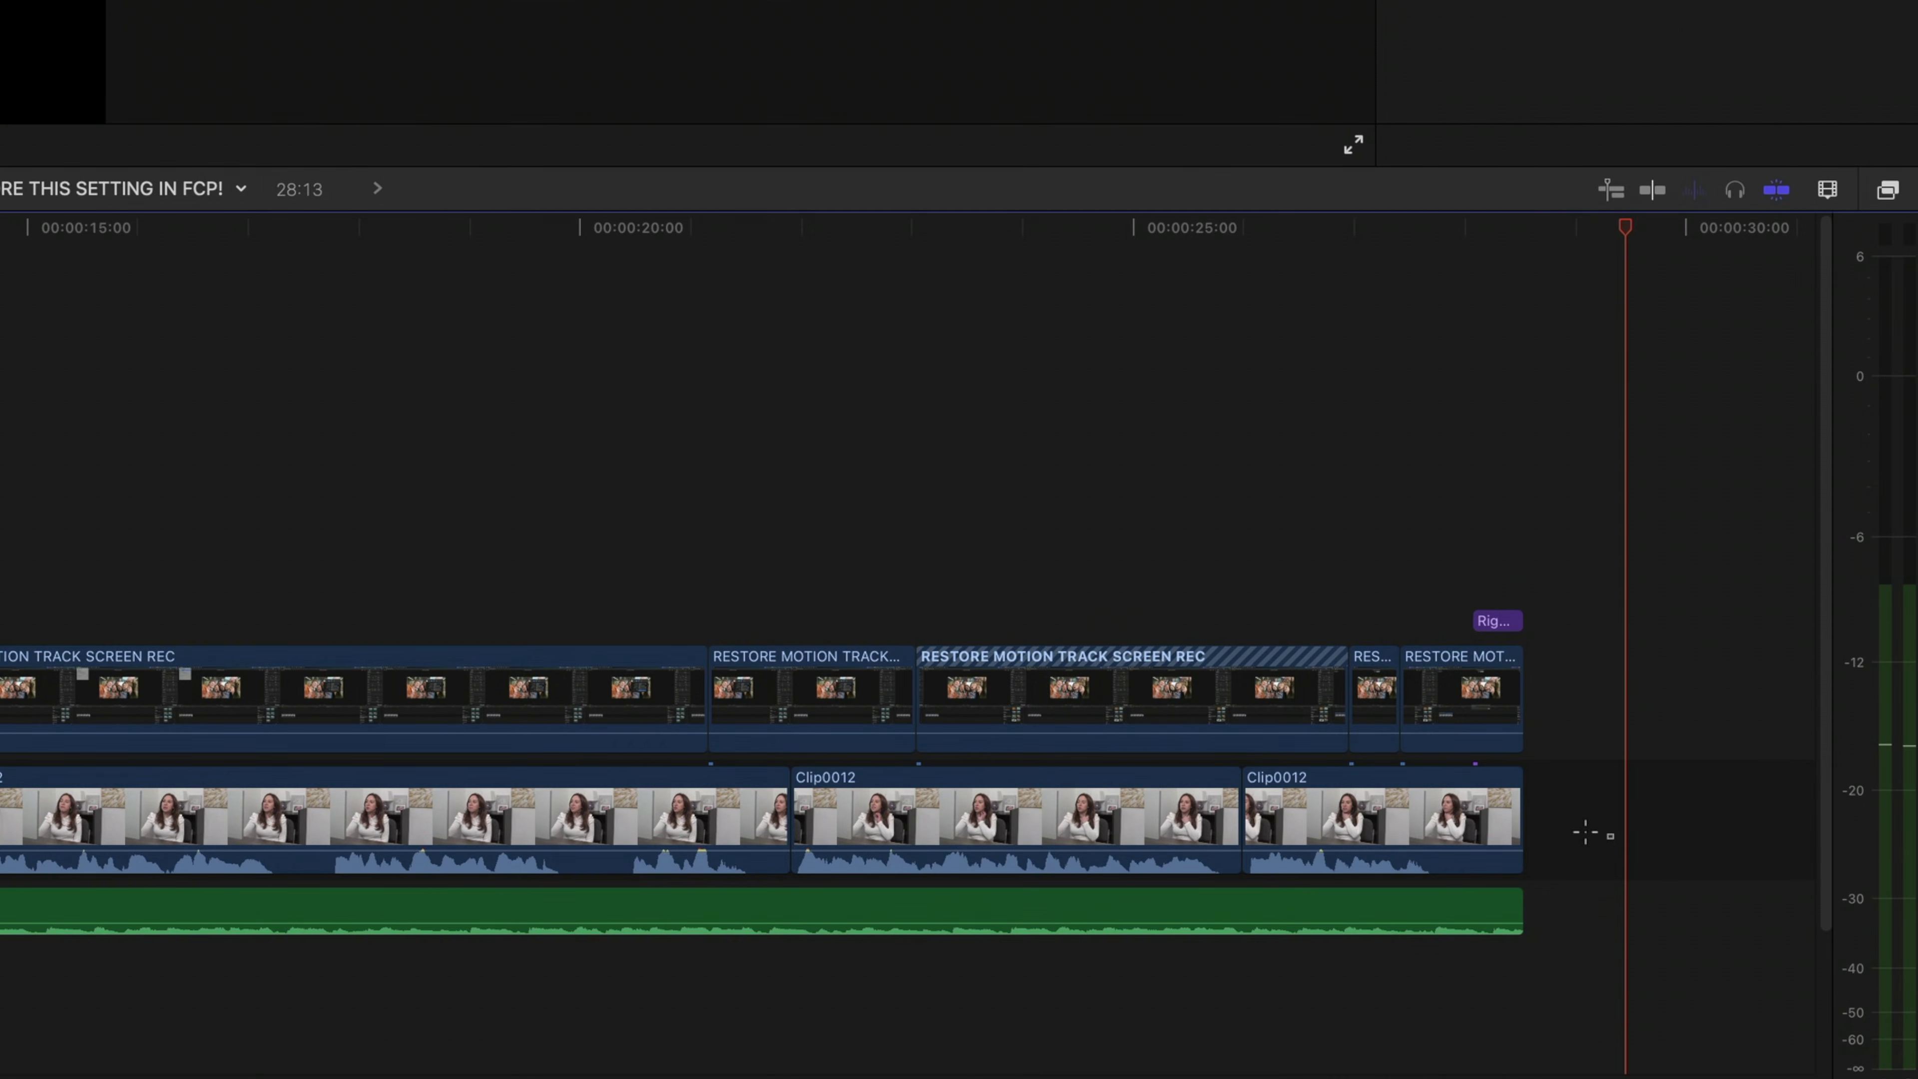
Step: Select the three Clip0012 clips, then join 'add magnetic mask' onto the previous caption line
left_click_drag(1739, 939, 908, 942)
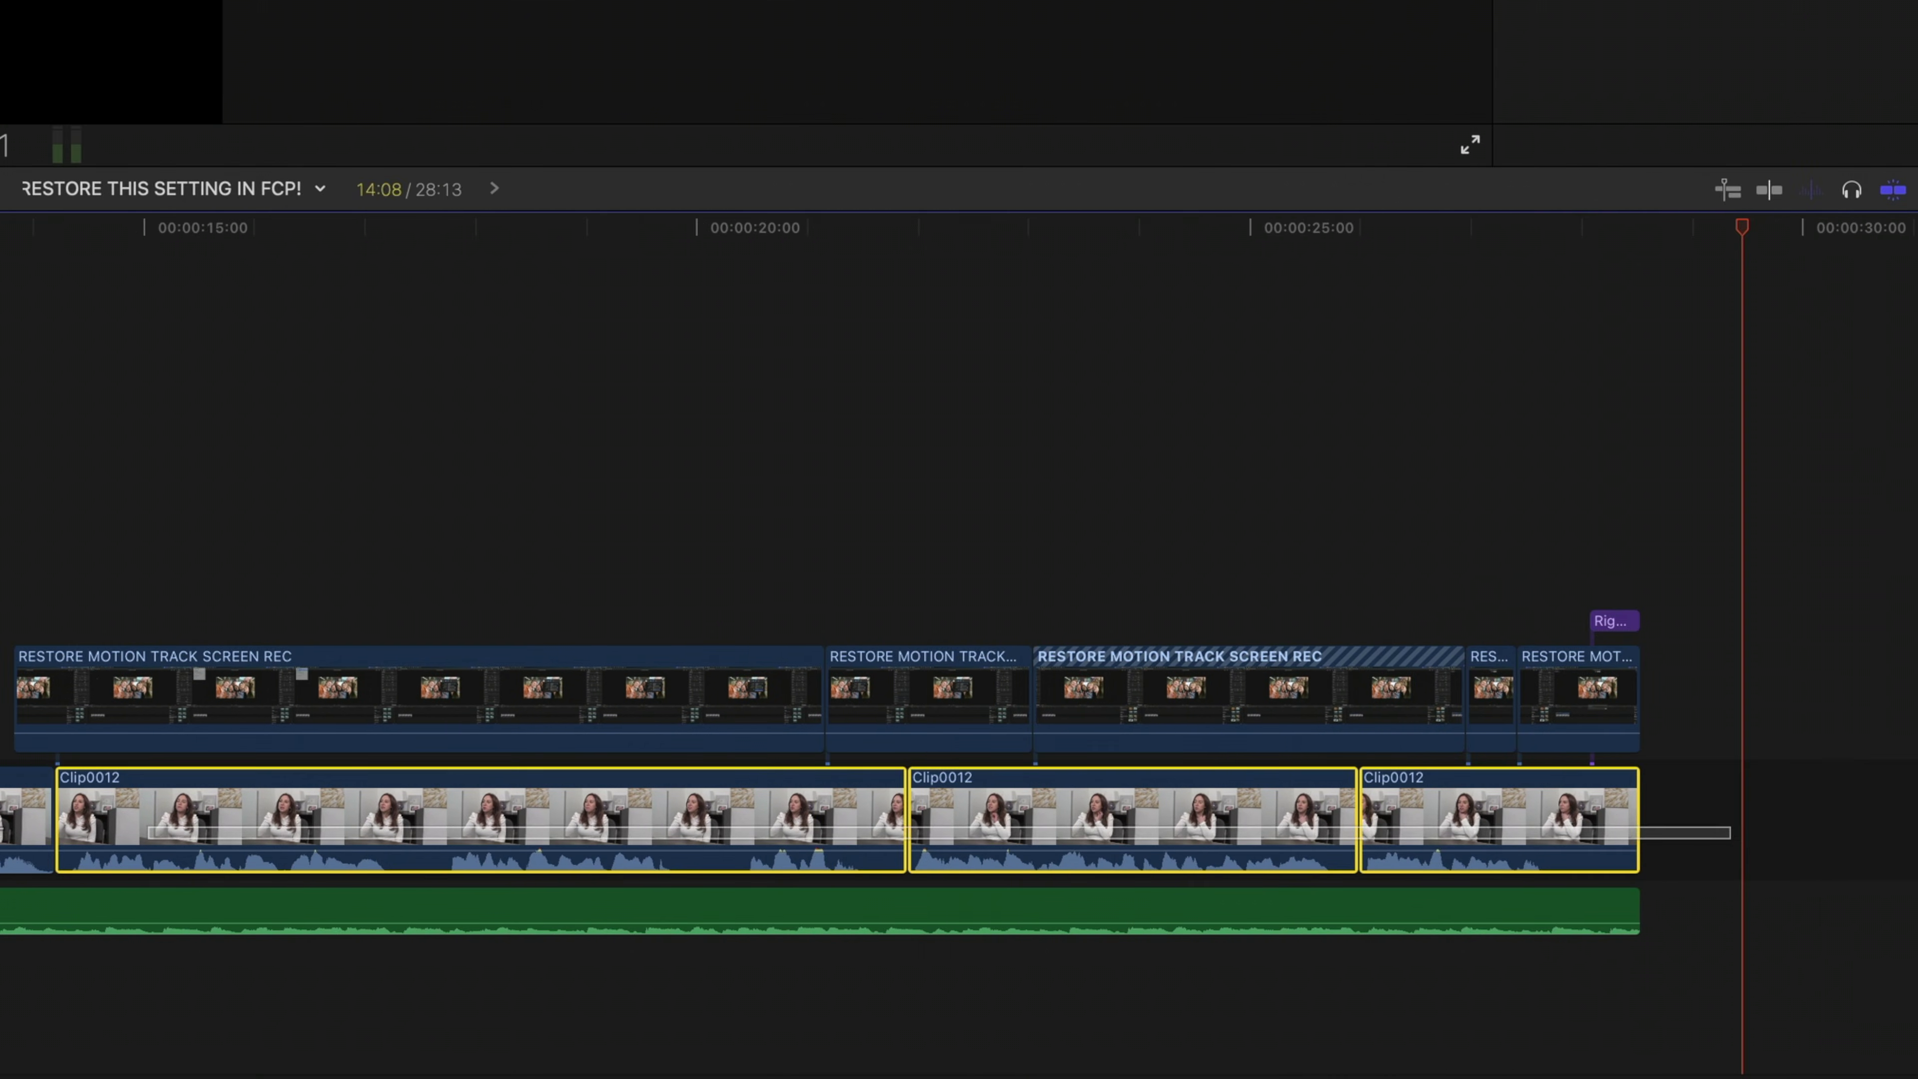
right_click(648, 812)
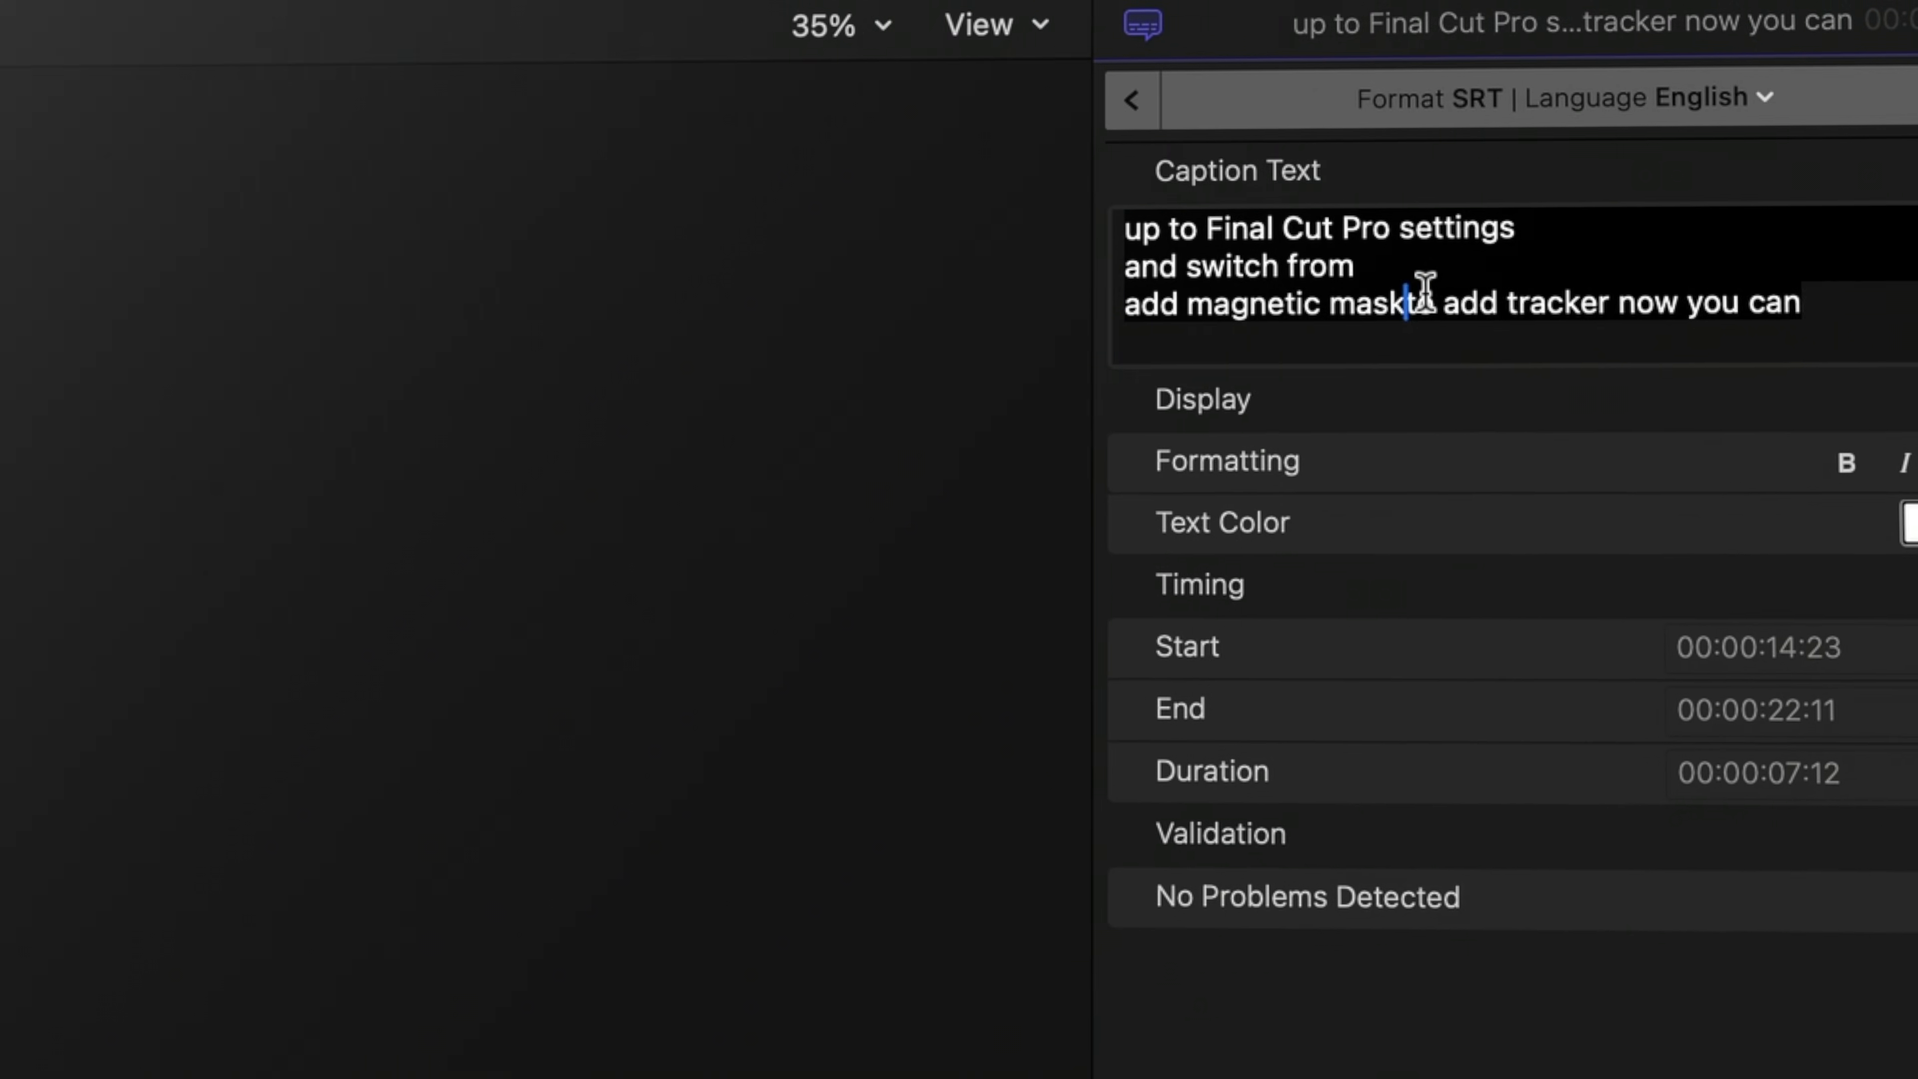
left_click(1398, 303)
key("Return")
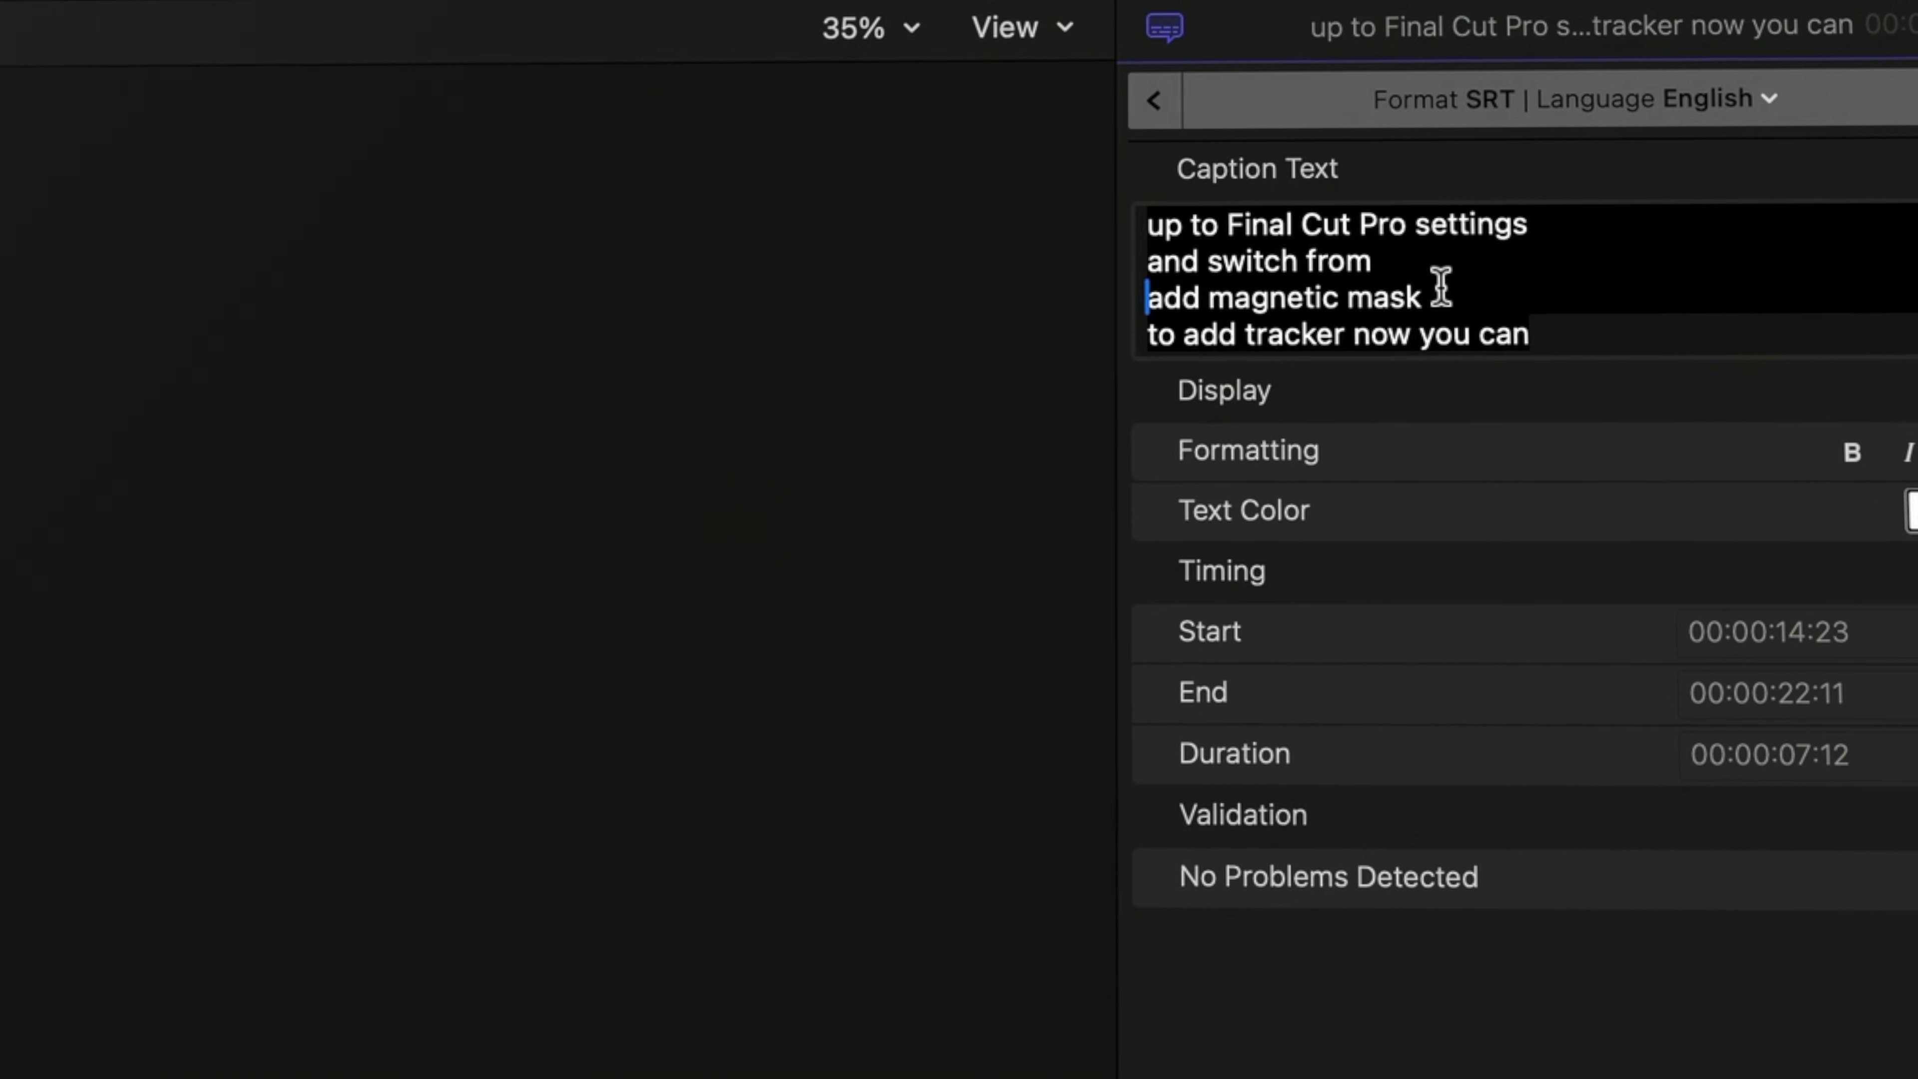
key("Up")
key("BackSpace")
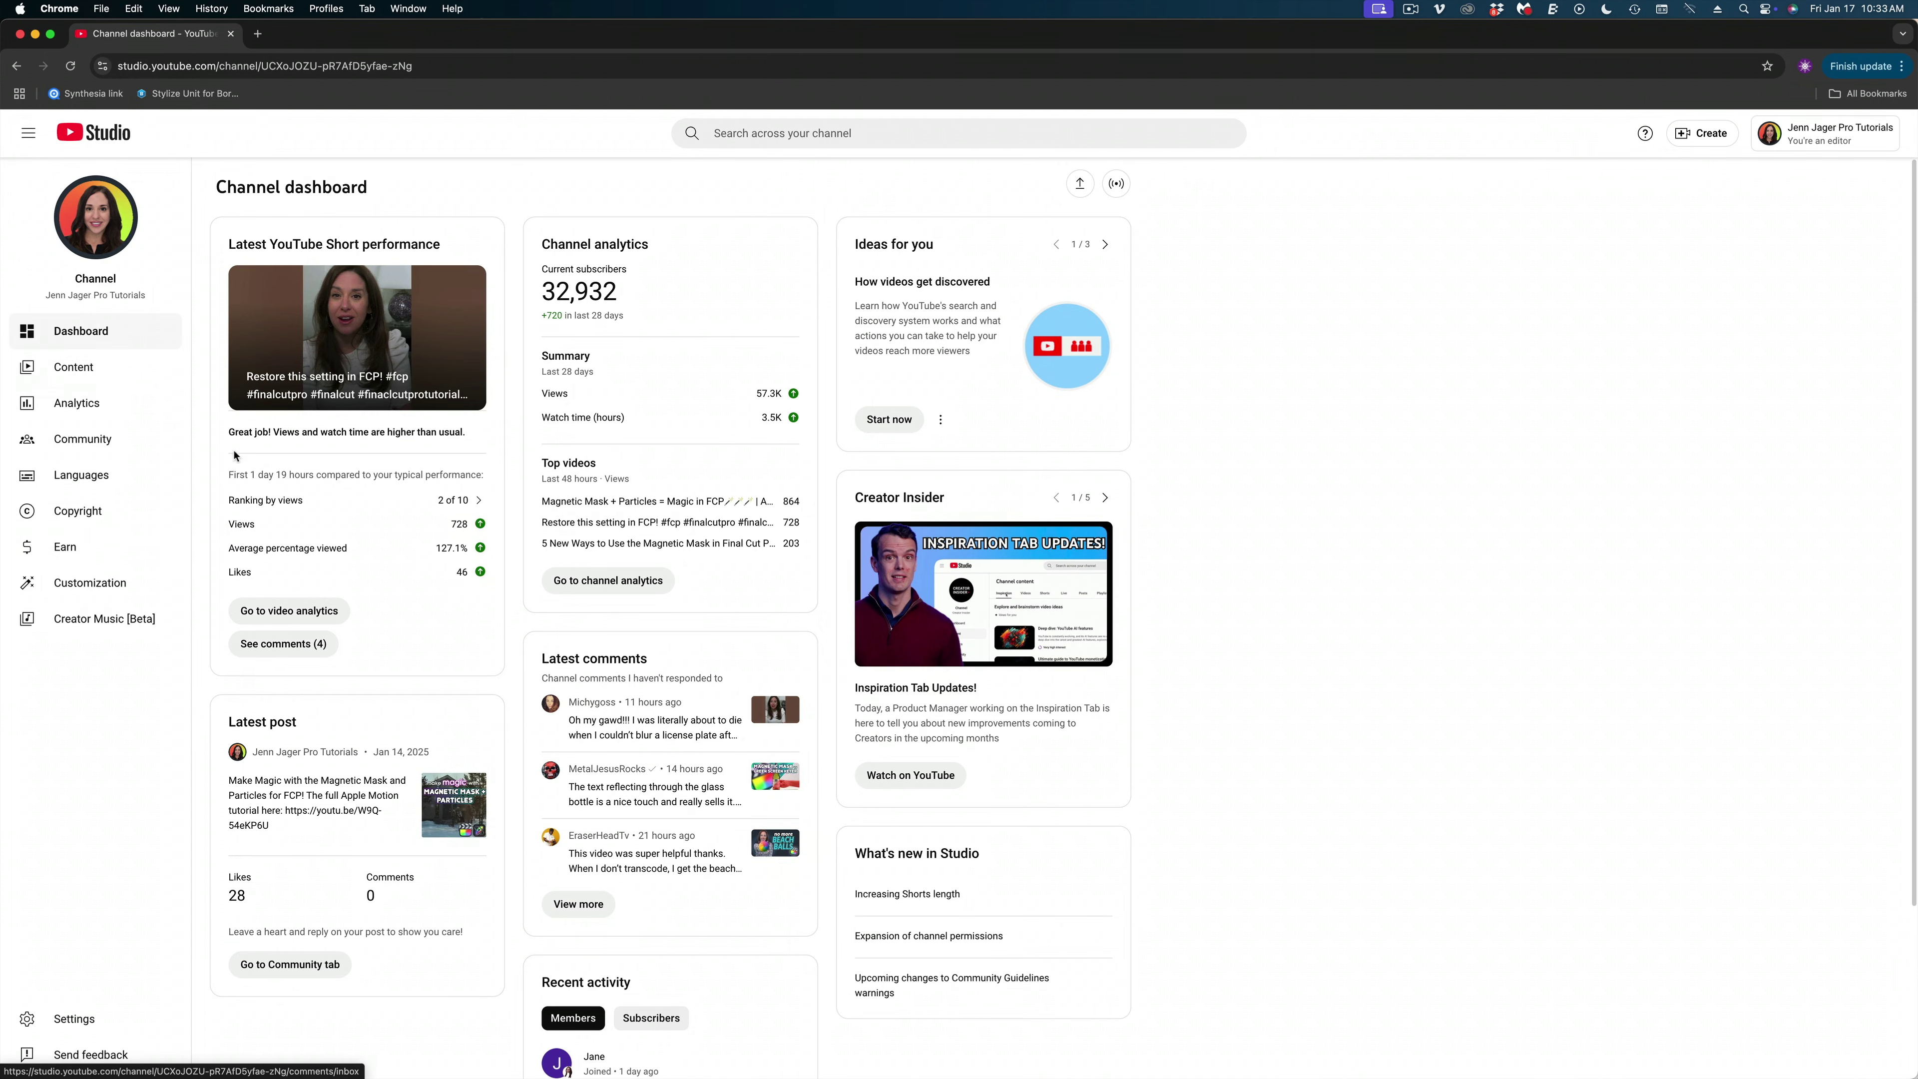
Step: Find the 'Restore this setting in FCP!' short among the channel's Shorts and open its details
left_click(63, 370)
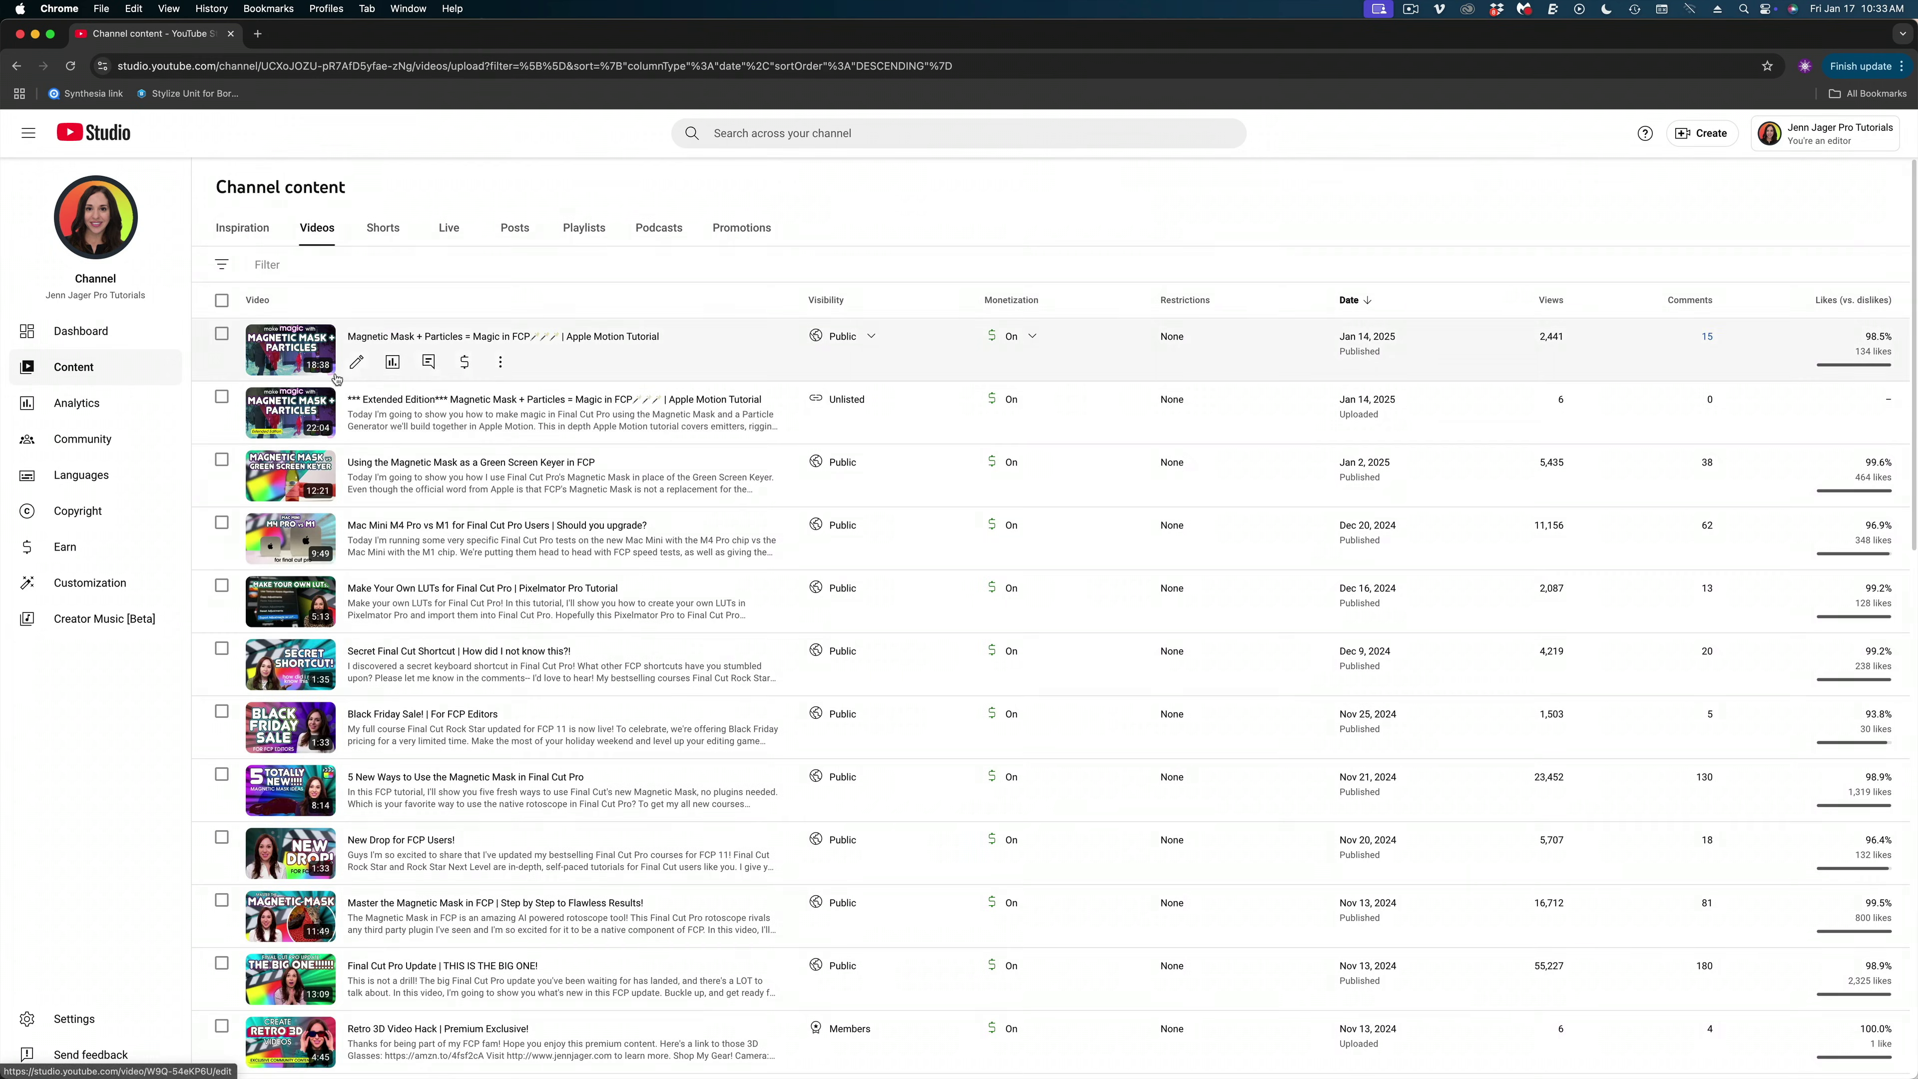
left_click(374, 233)
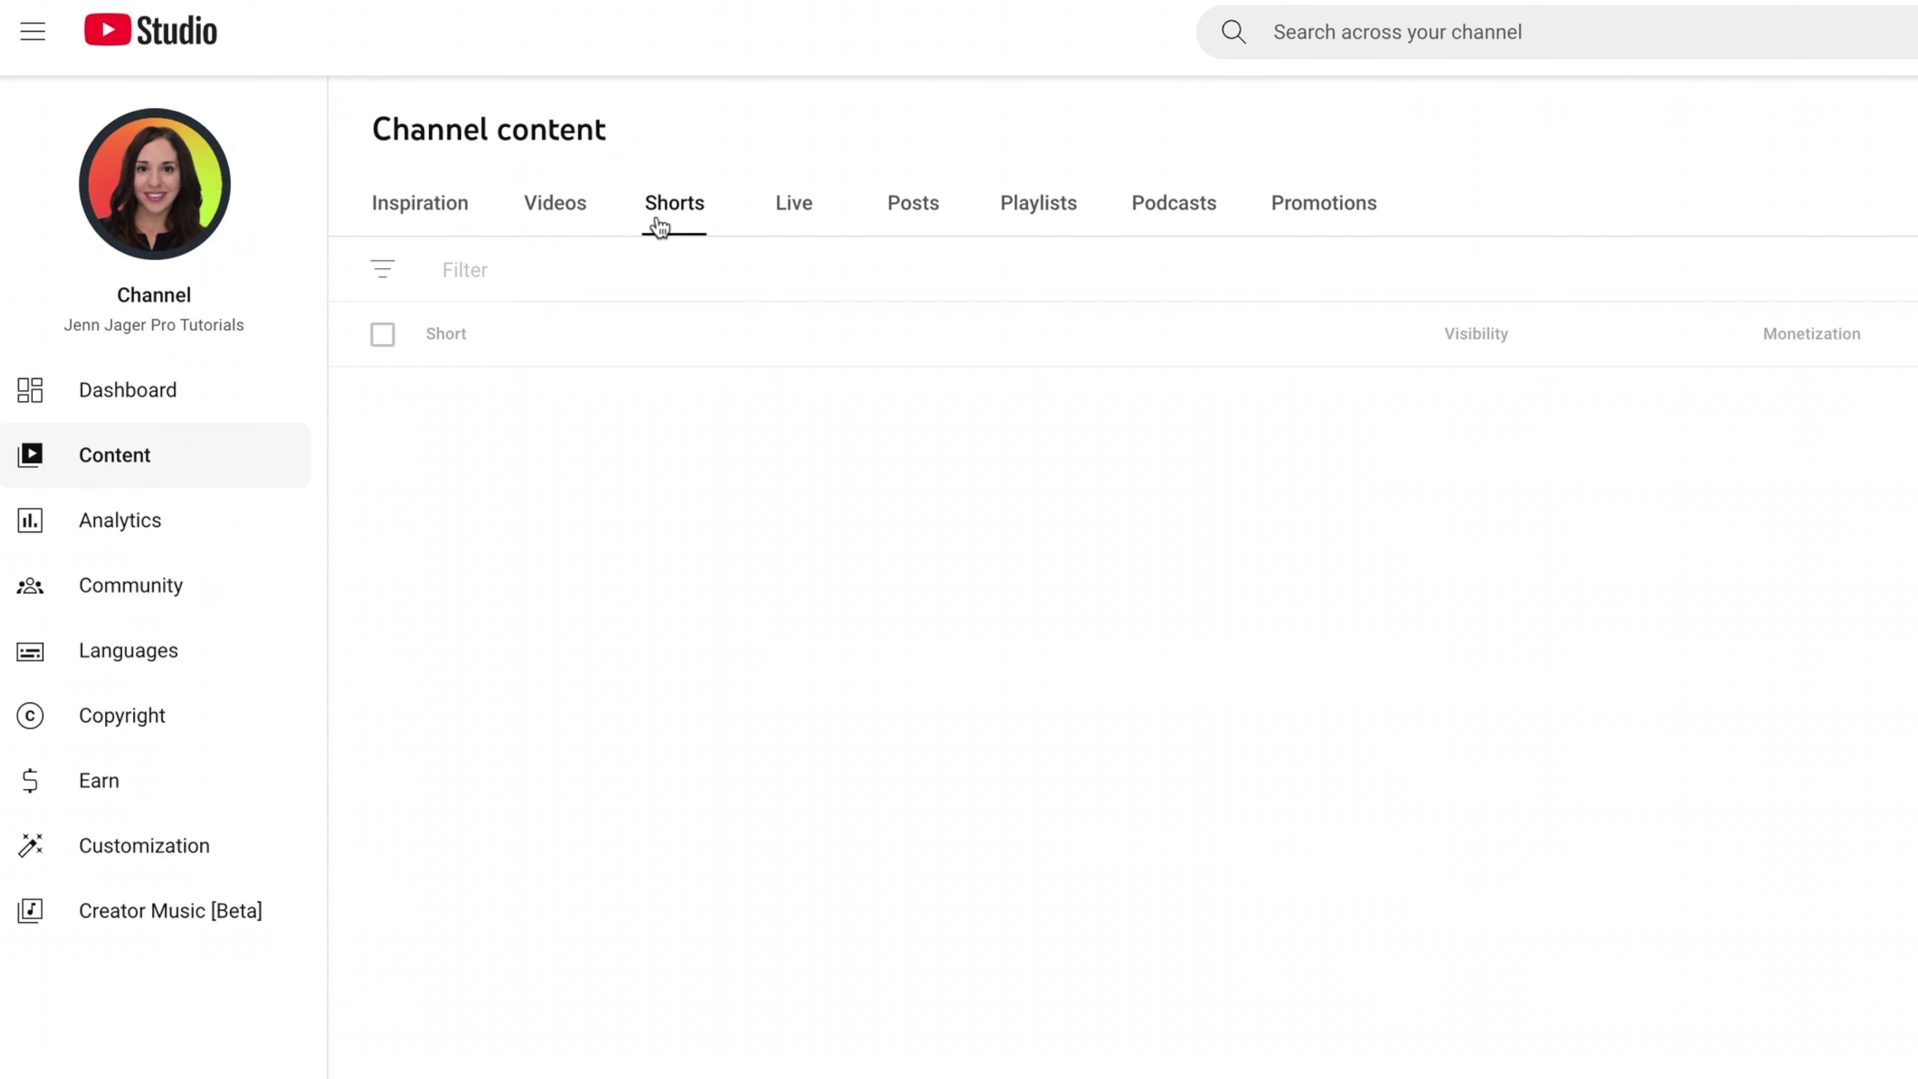
mouse_move(696, 420)
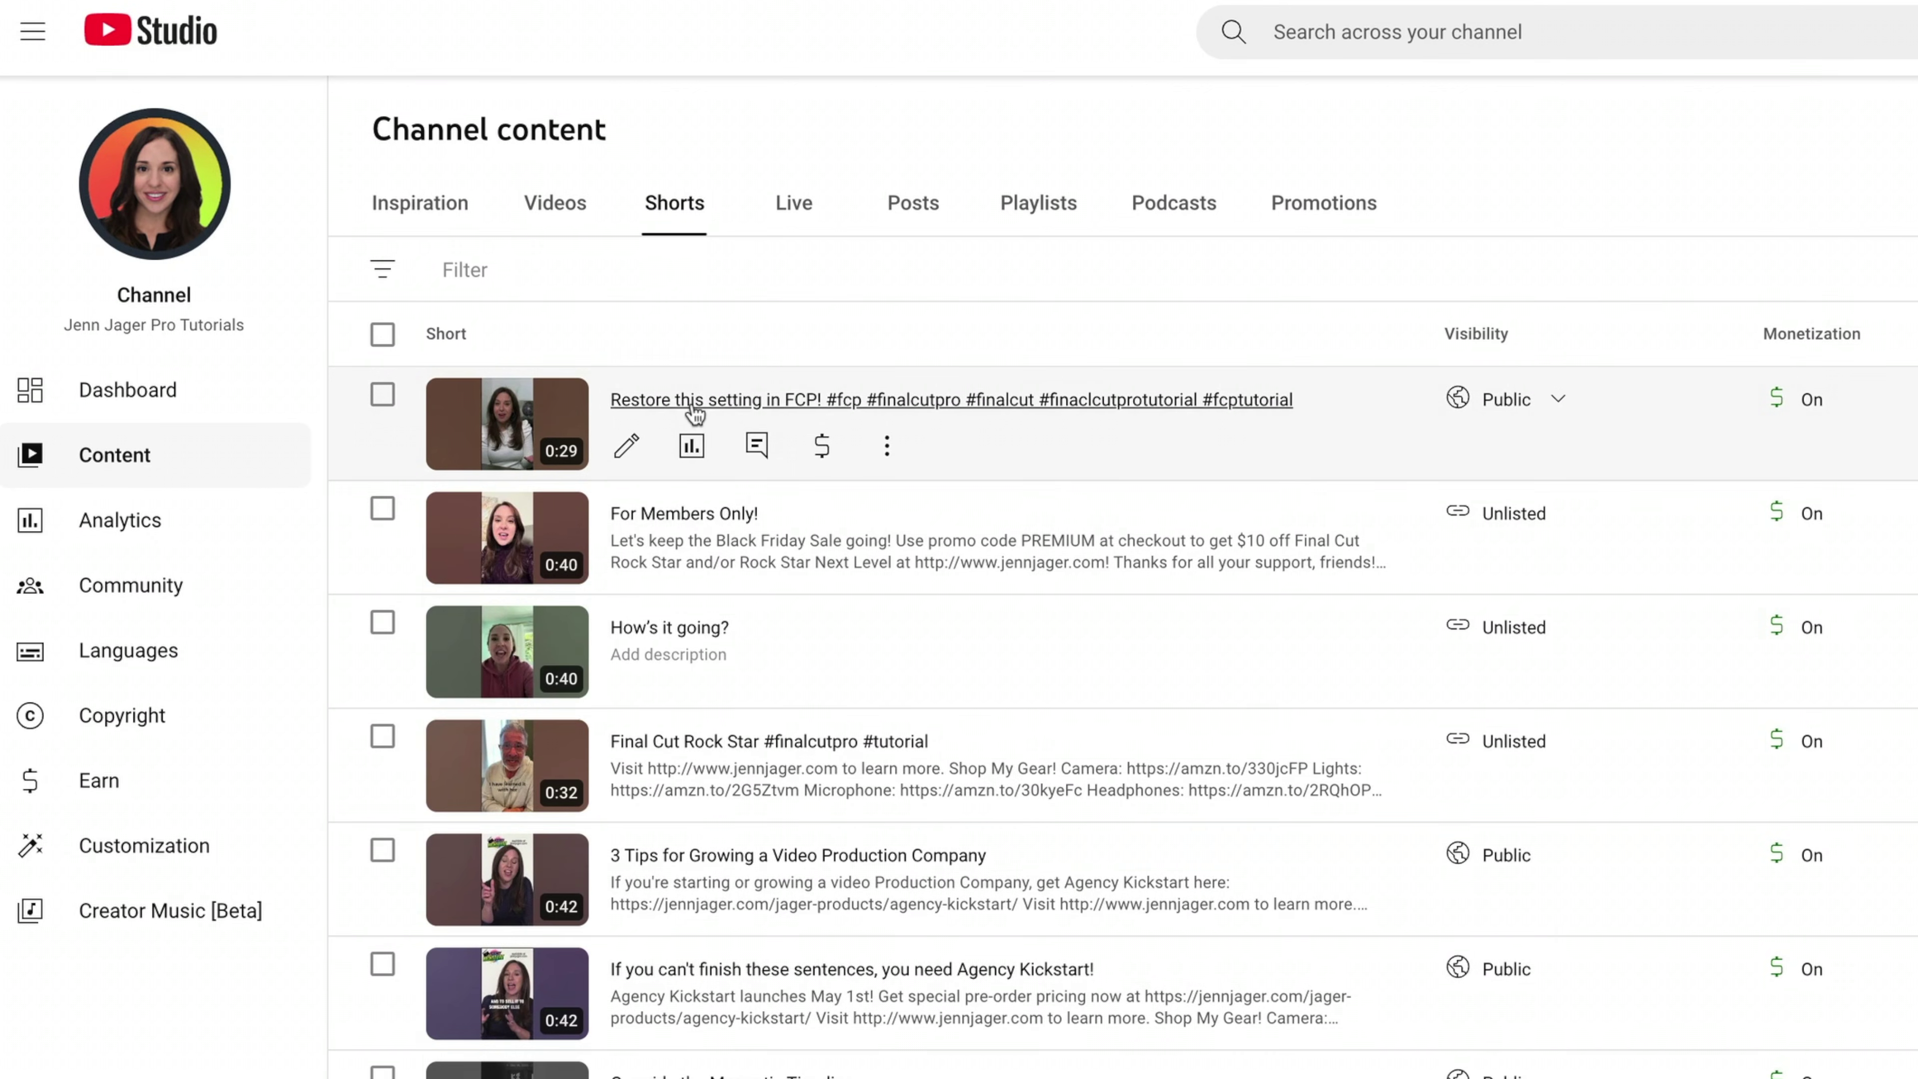
left_click(693, 402)
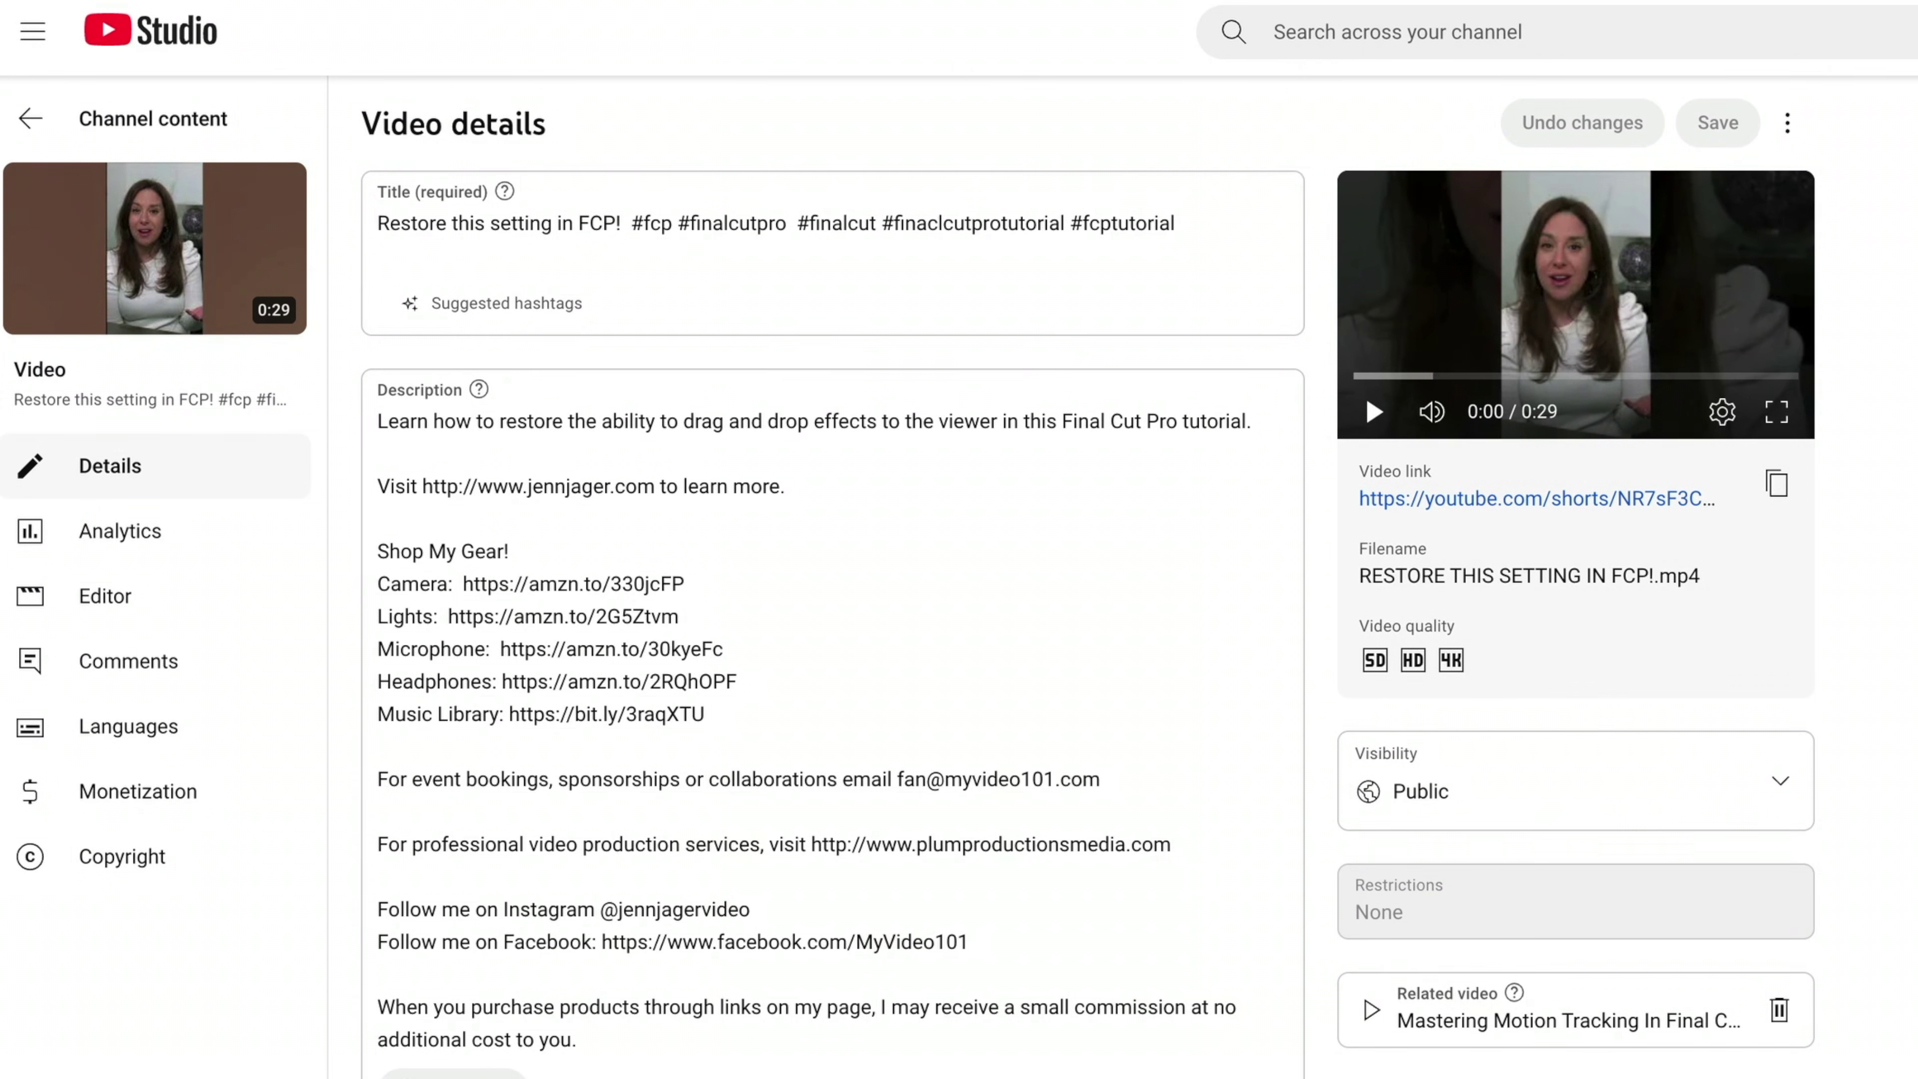
Step: Download the short's English subtitle file from the subtitle editor's options
left_click(117, 729)
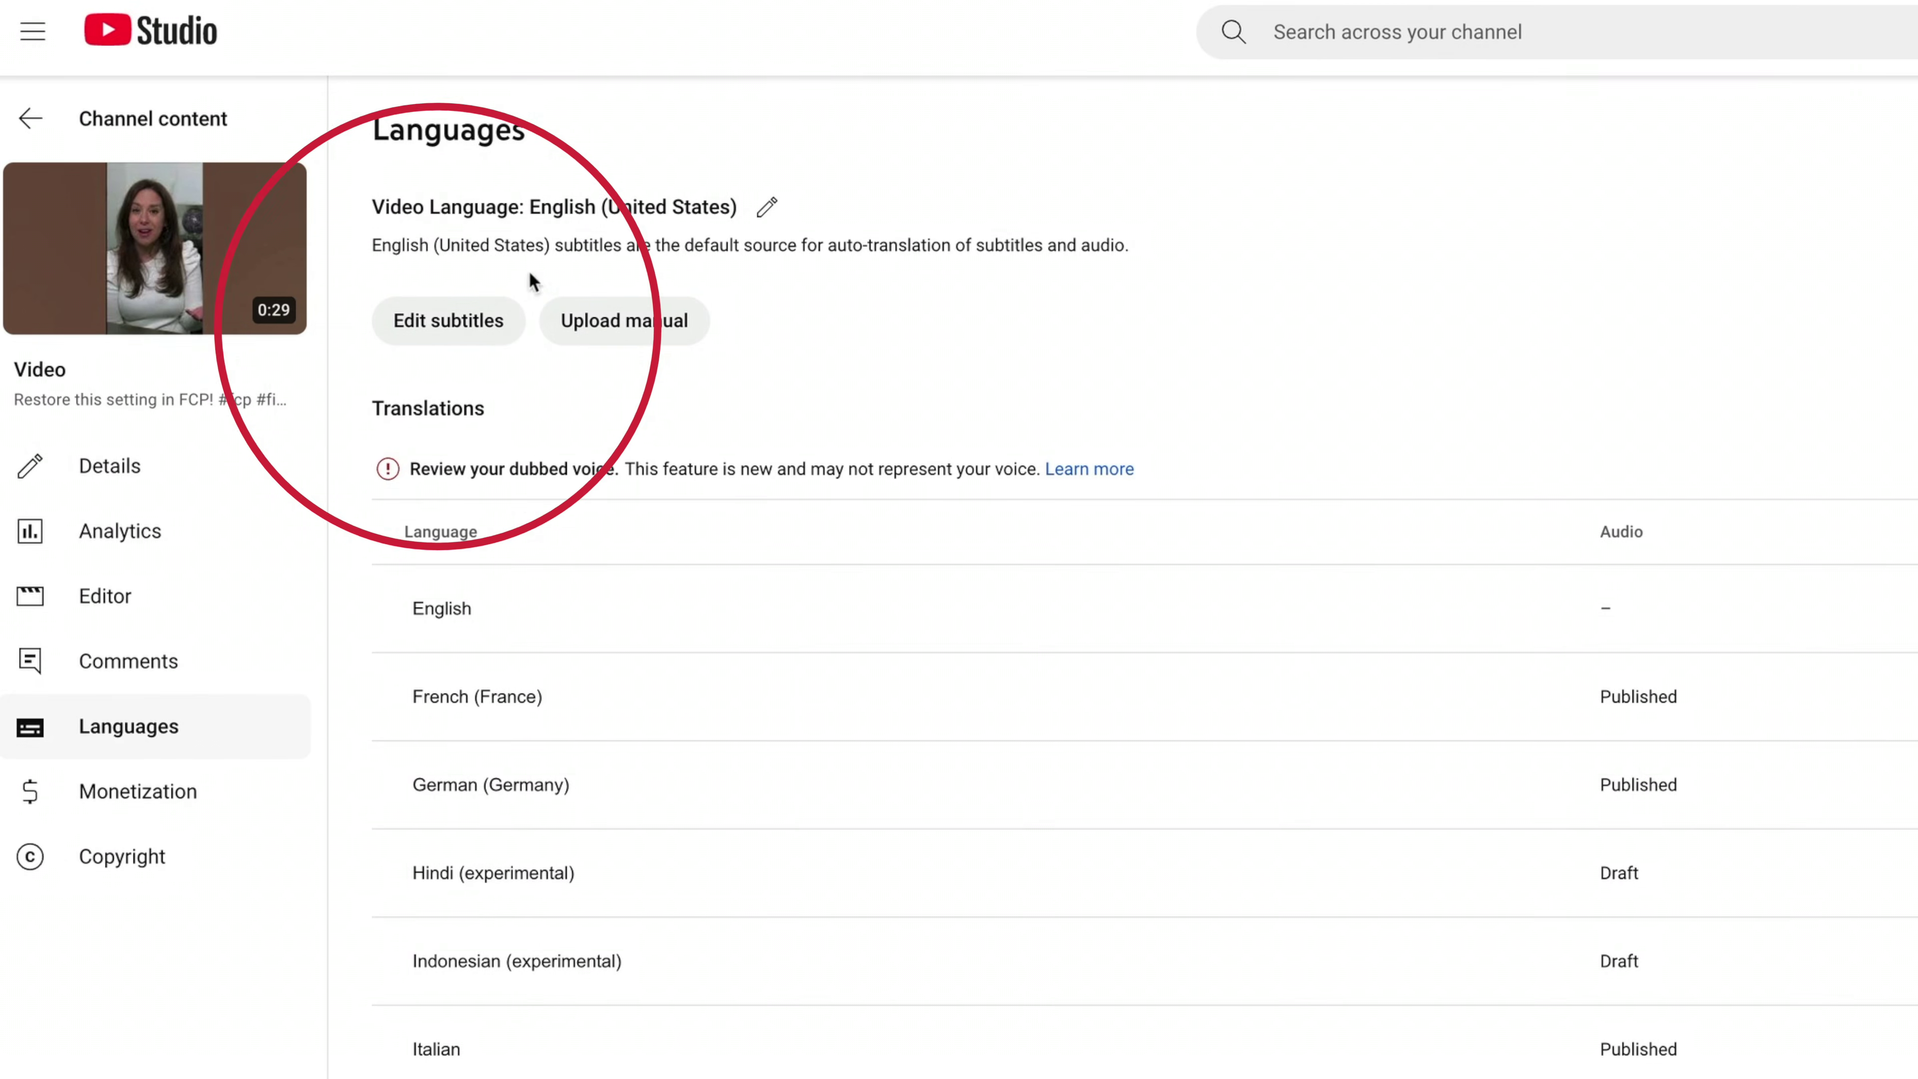
left_click(447, 321)
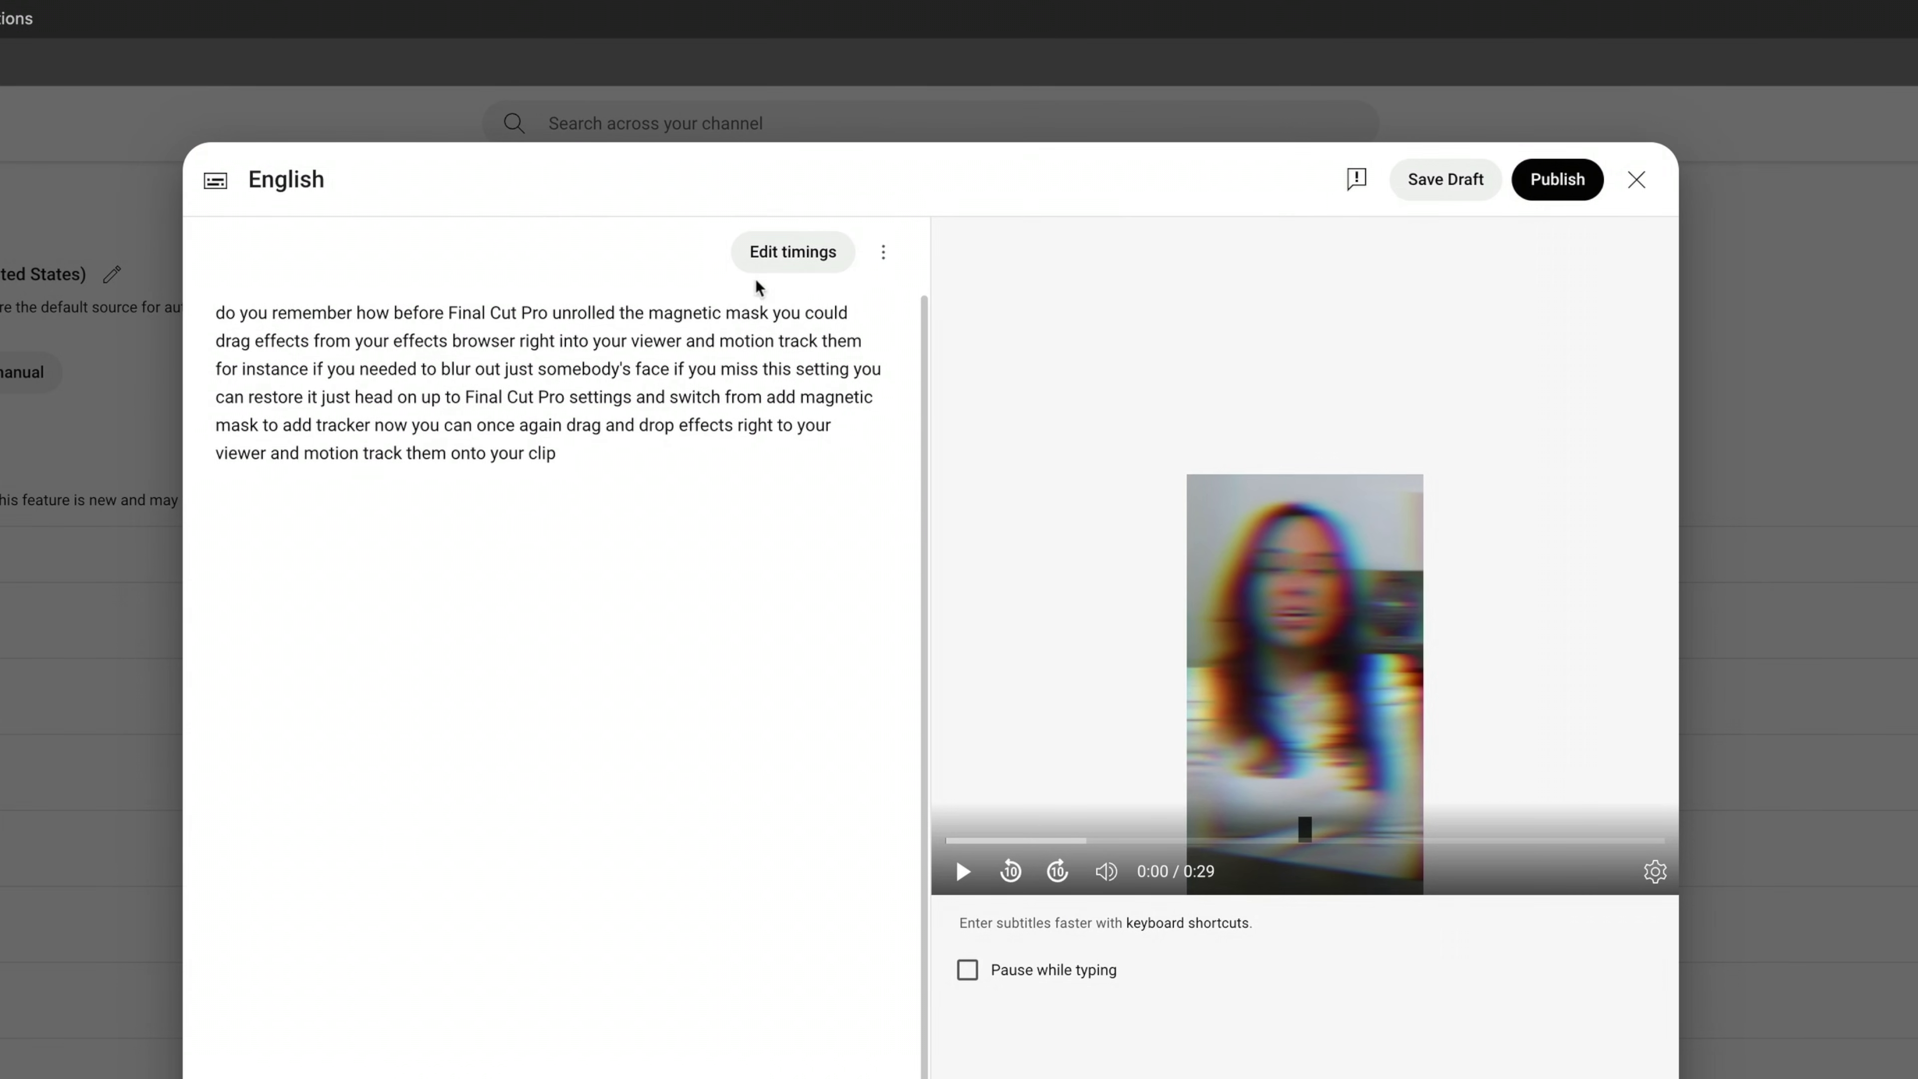
left_click(789, 253)
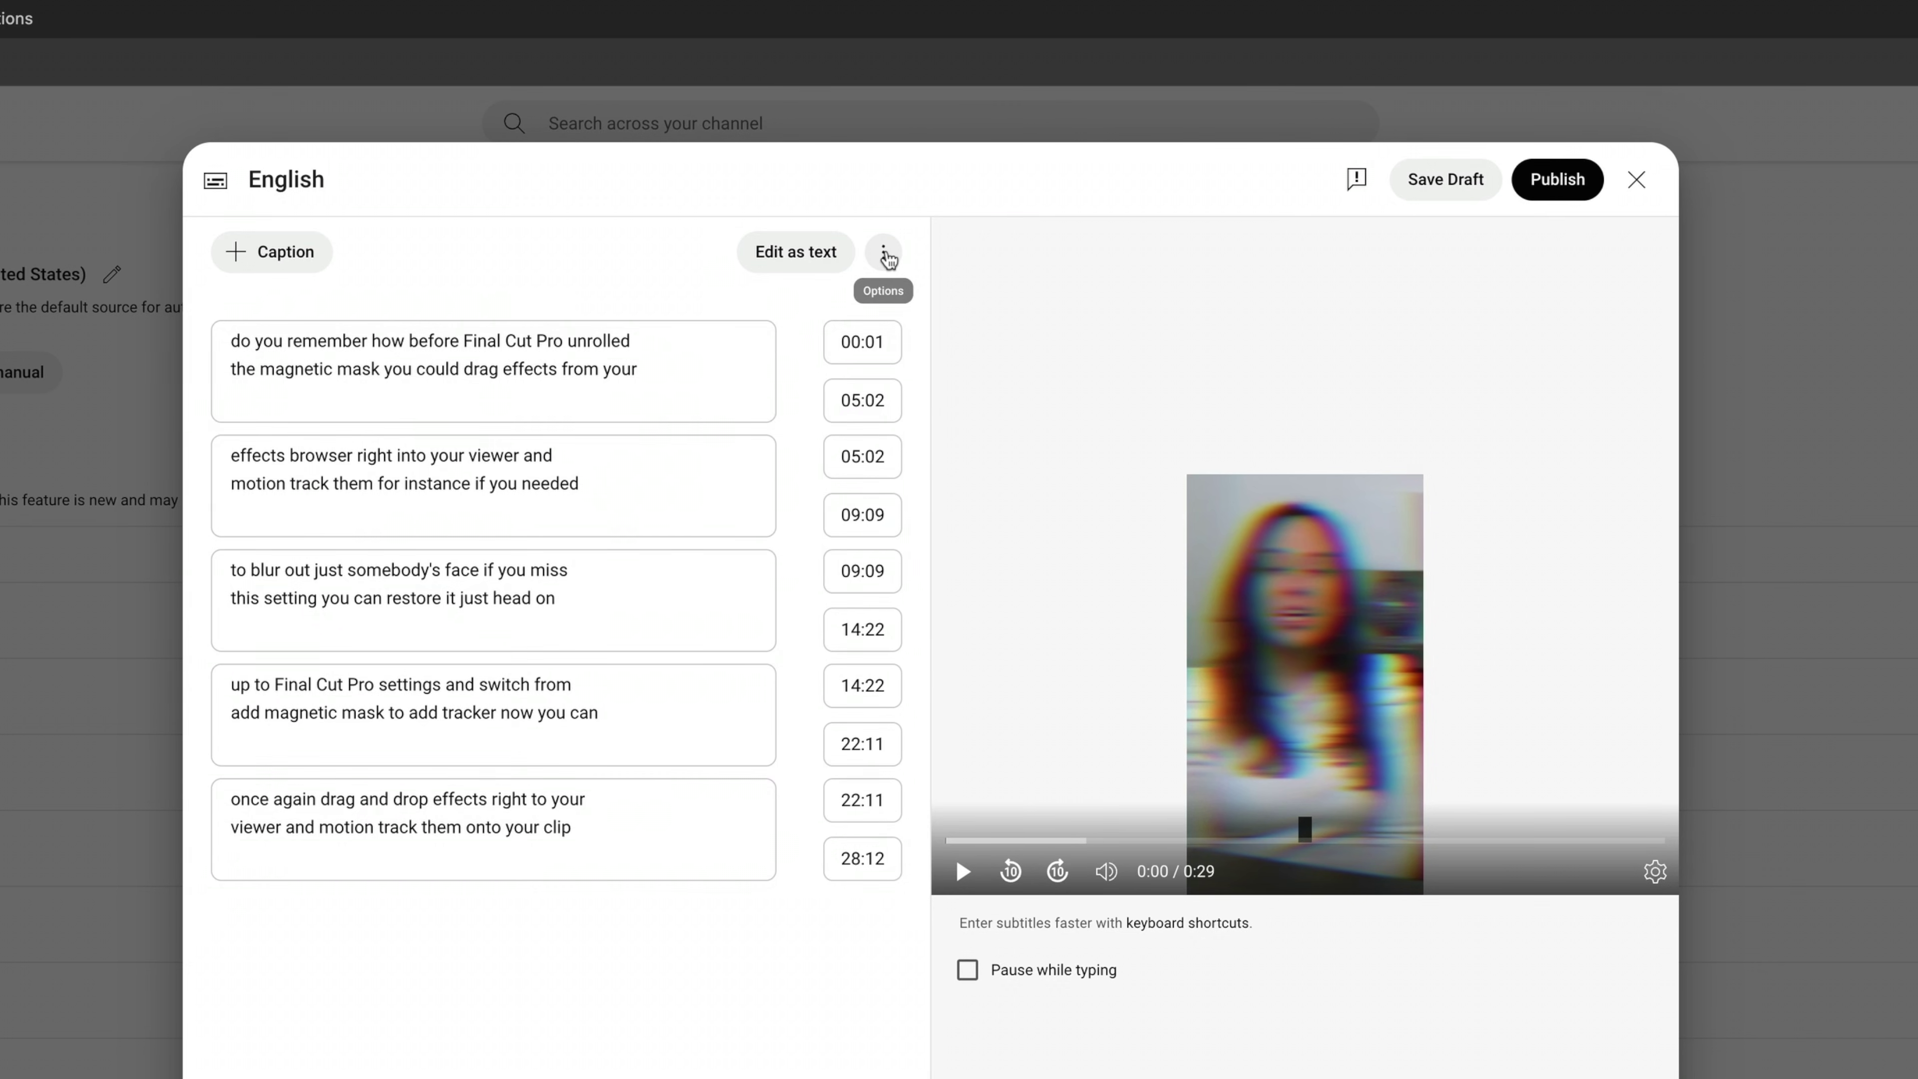
left_click(885, 254)
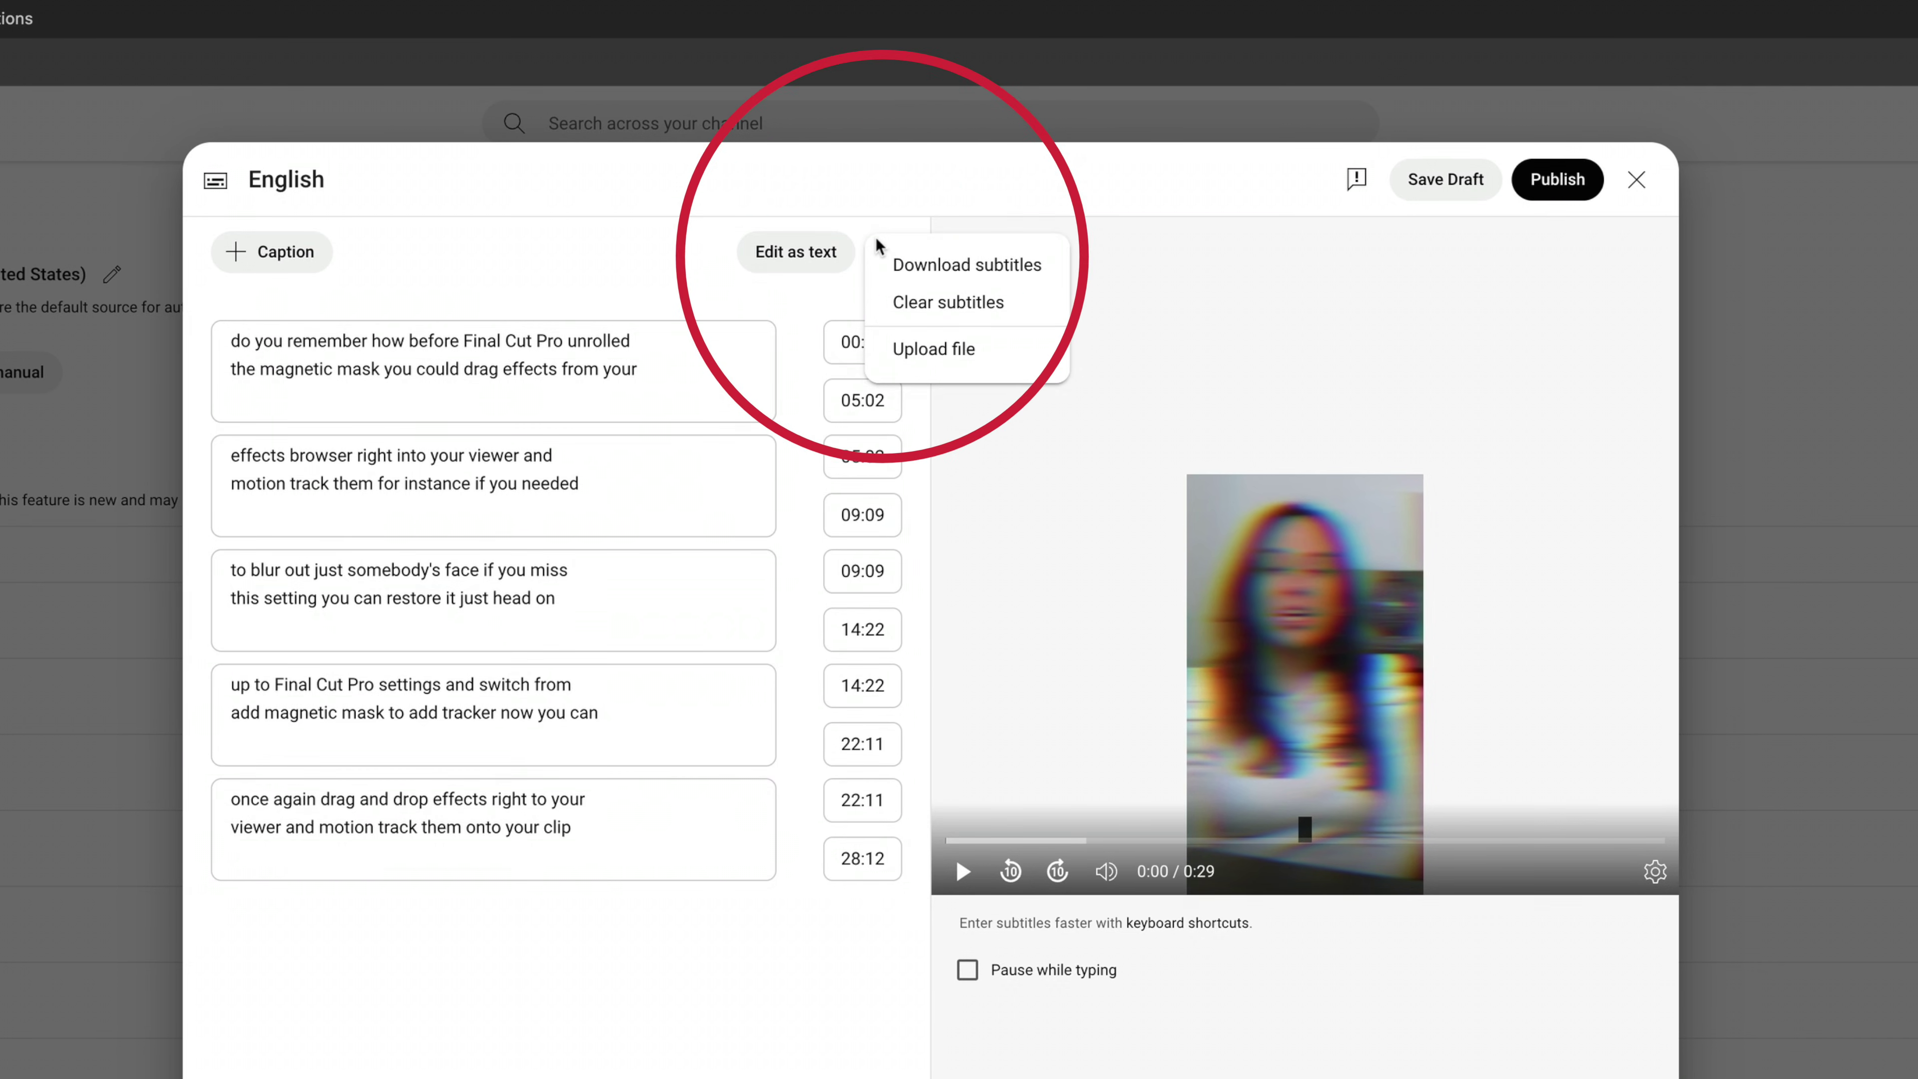
left_click(894, 268)
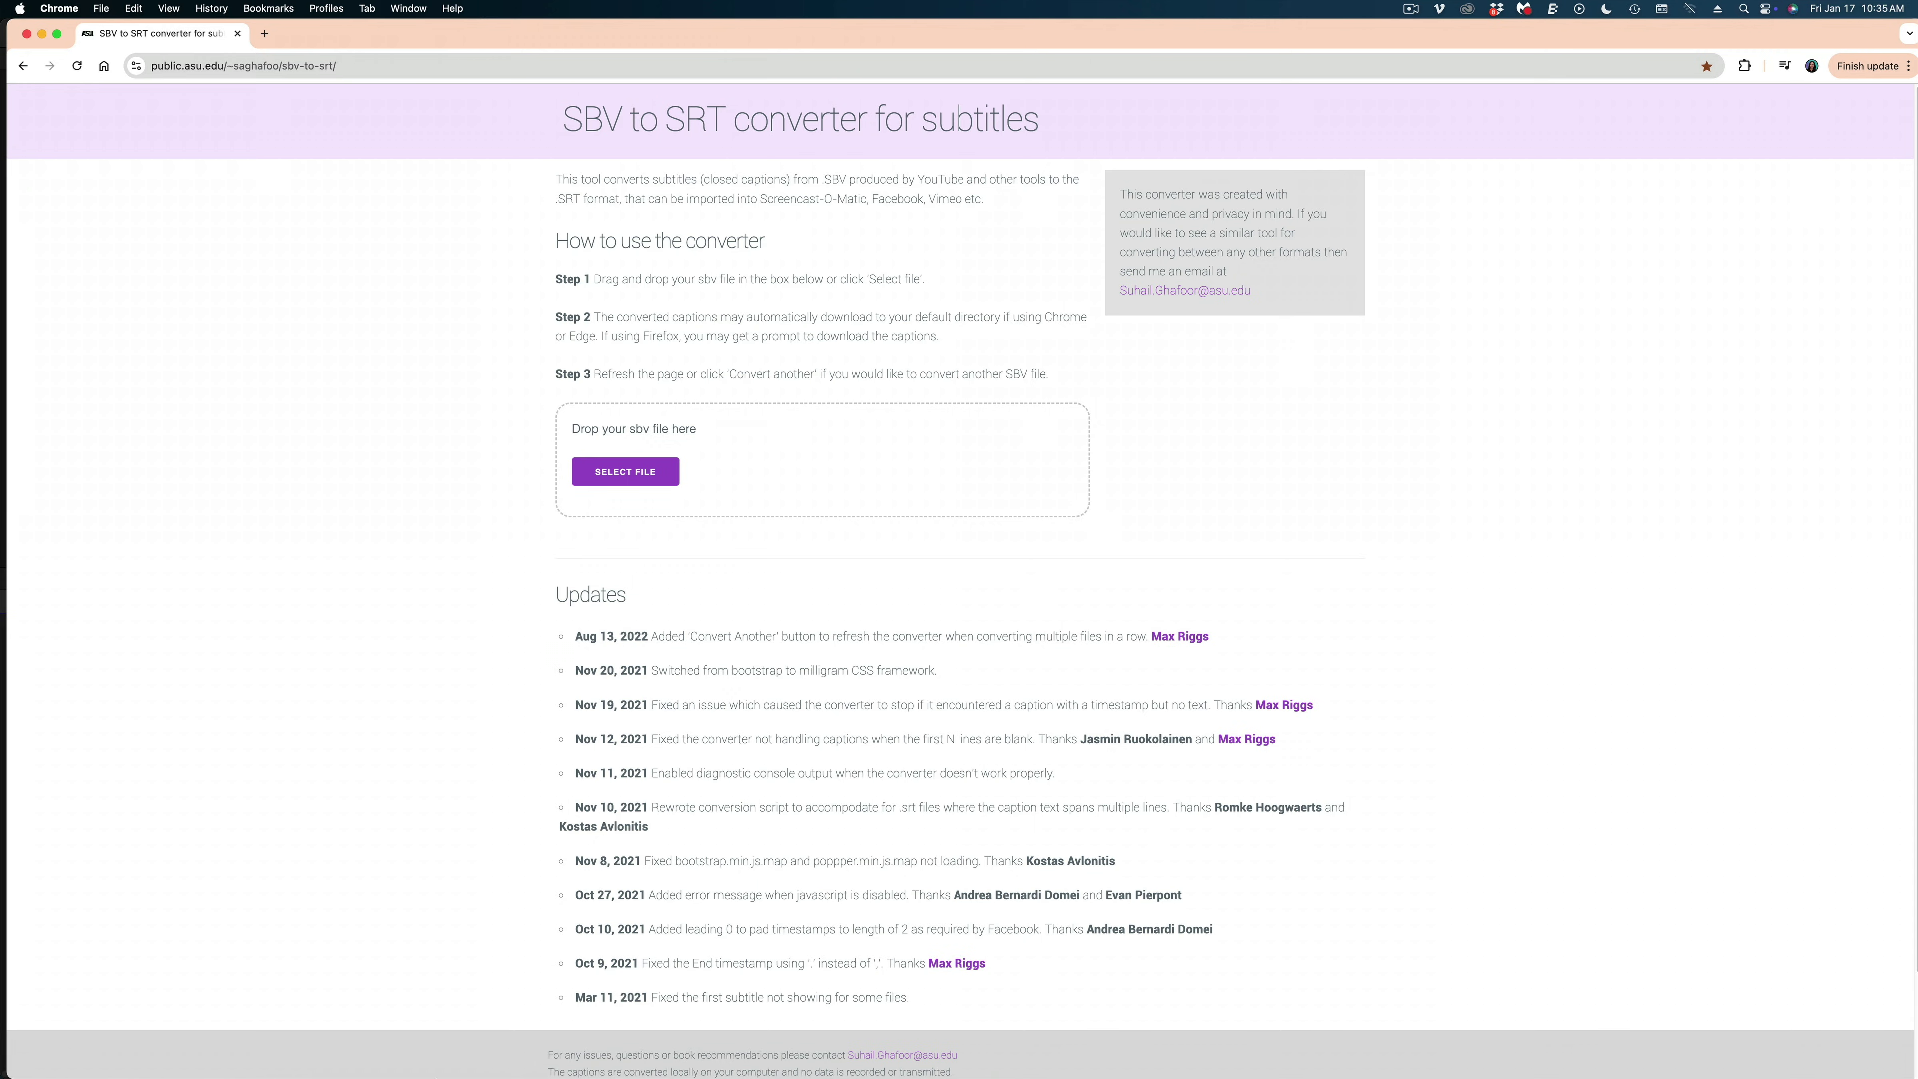
Step: Drag captions.sbv from the Downloads folder onto the converter's drop box to convert it to SRT
key("super+Tab")
left_click_drag(786, 160, 1134, 147)
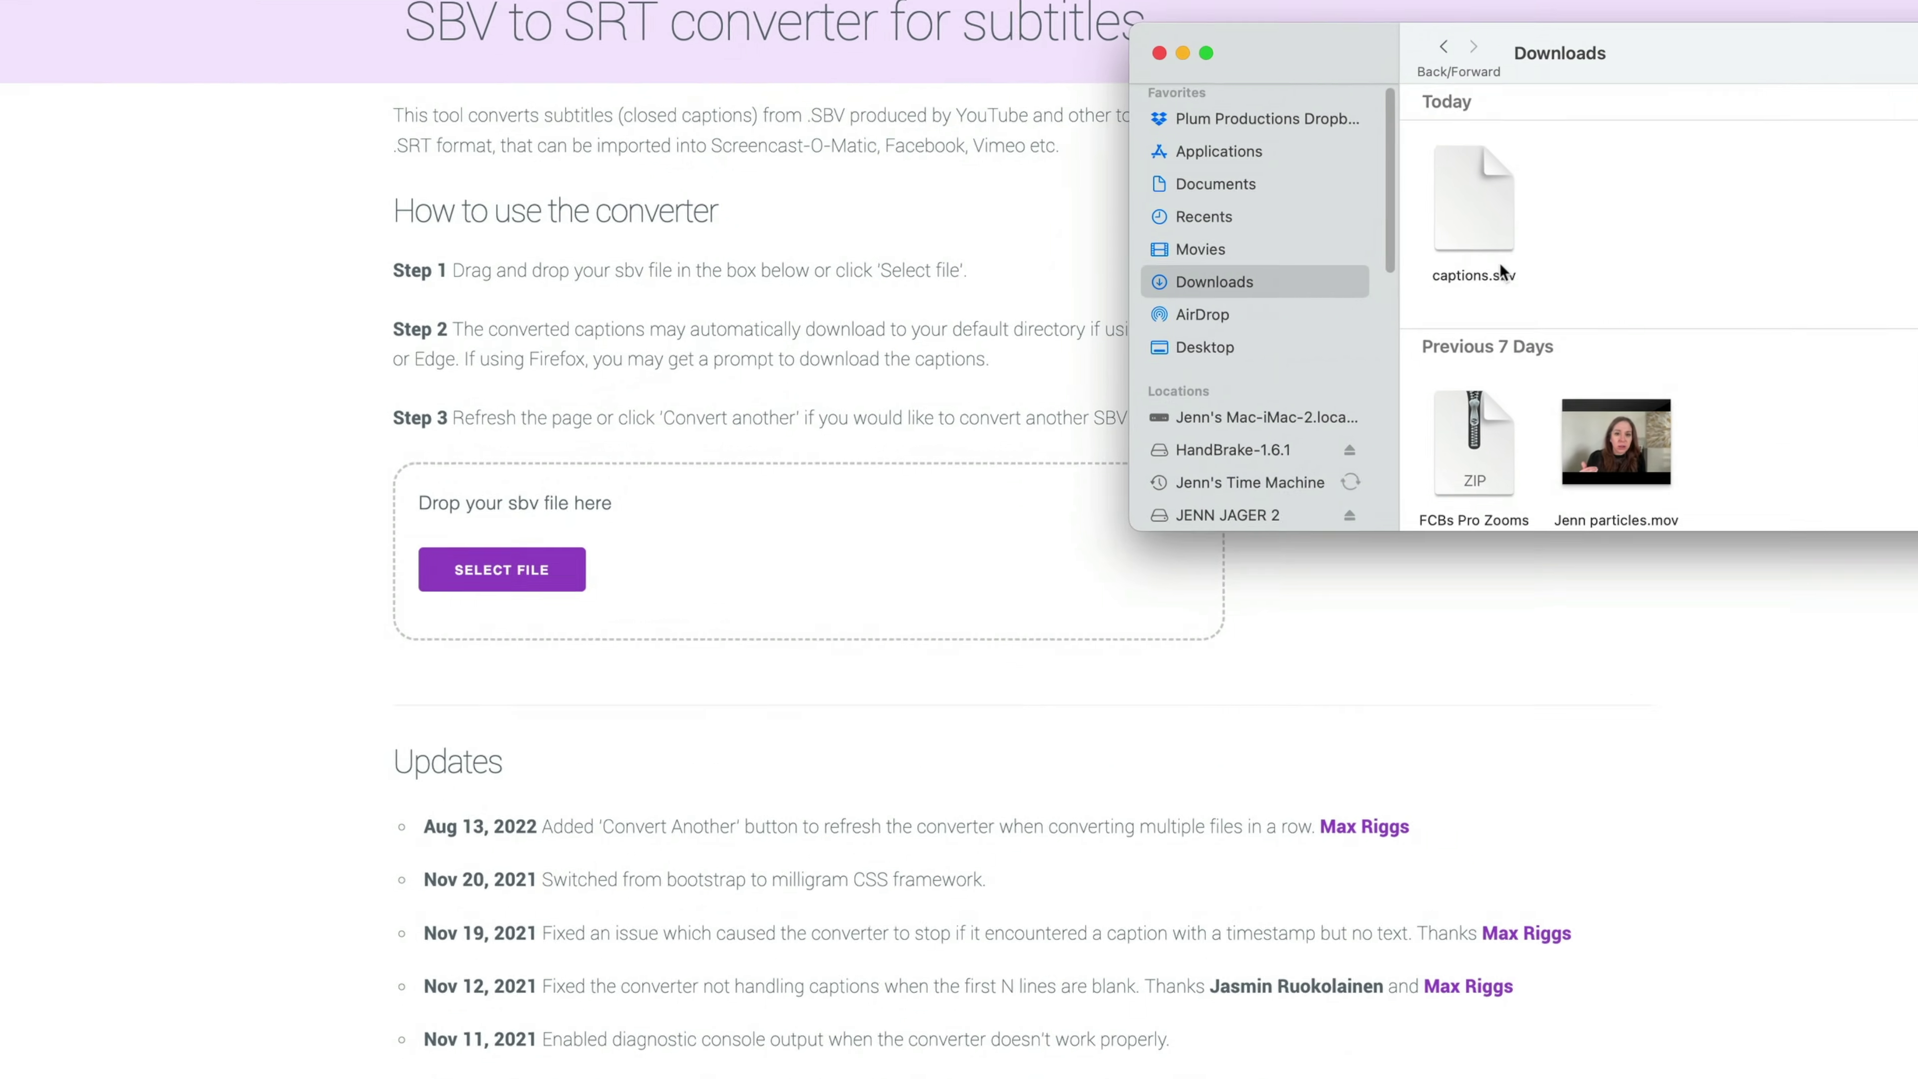
left_click_drag(1245, 236, 609, 482)
left_click_drag(273, 730, 274, 725)
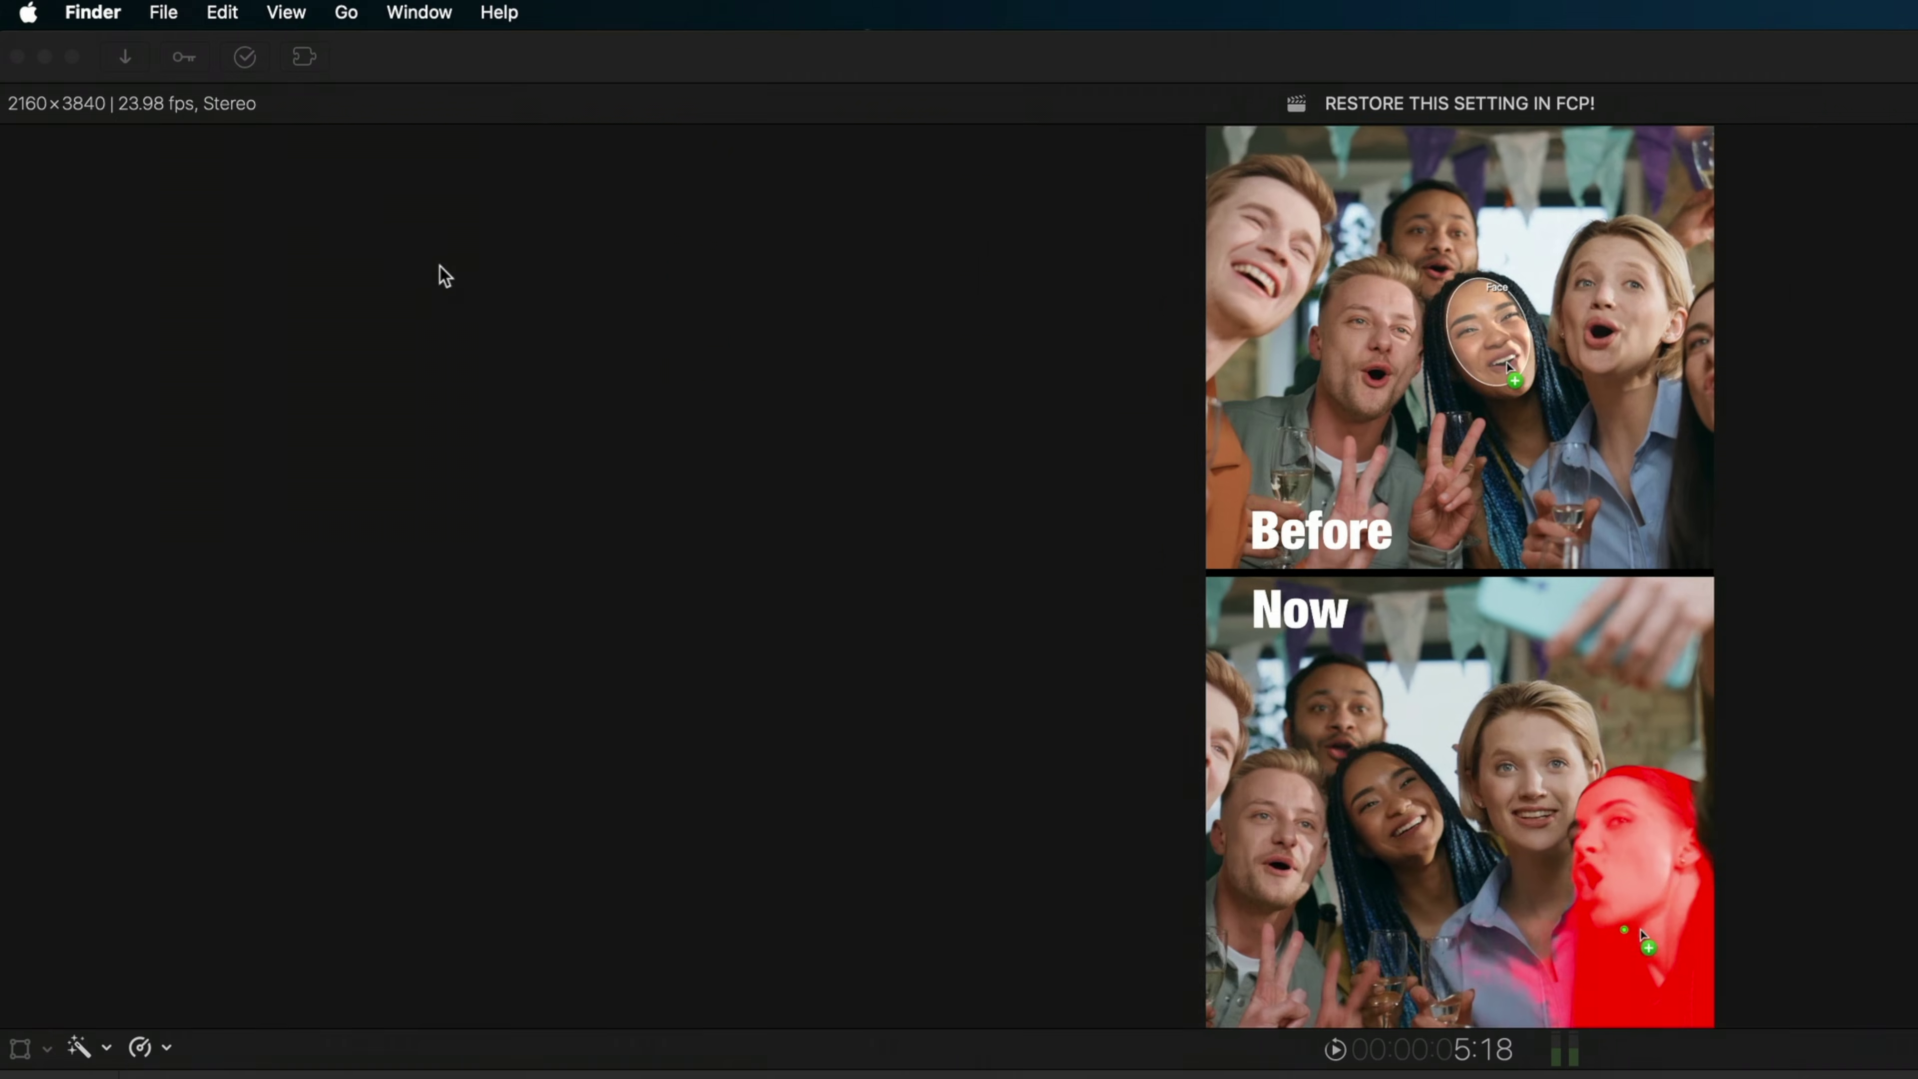
Step: Import the converted SRT captions into the Final Cut Pro project, then scrub to around 17:06
left_click(170, 38)
left_click(247, 8)
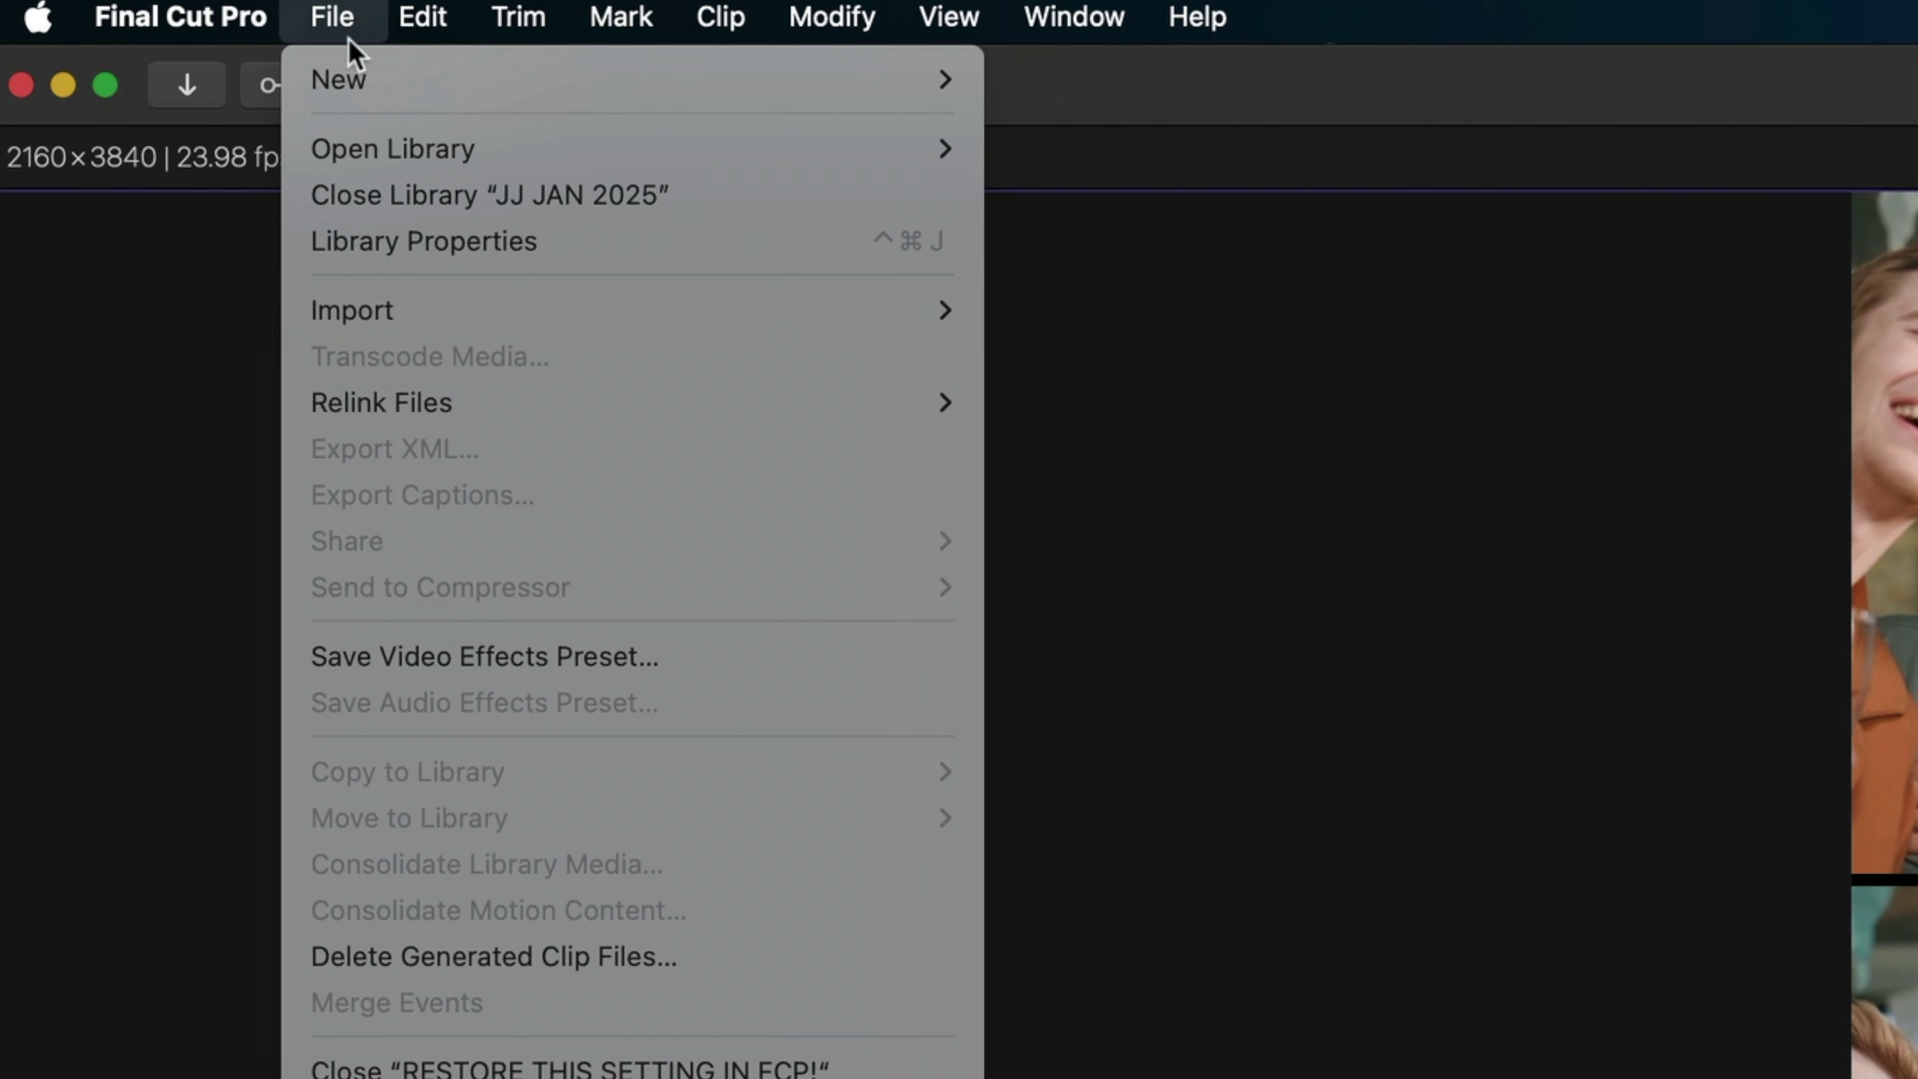
mouse_move(372, 308)
left_click(1061, 596)
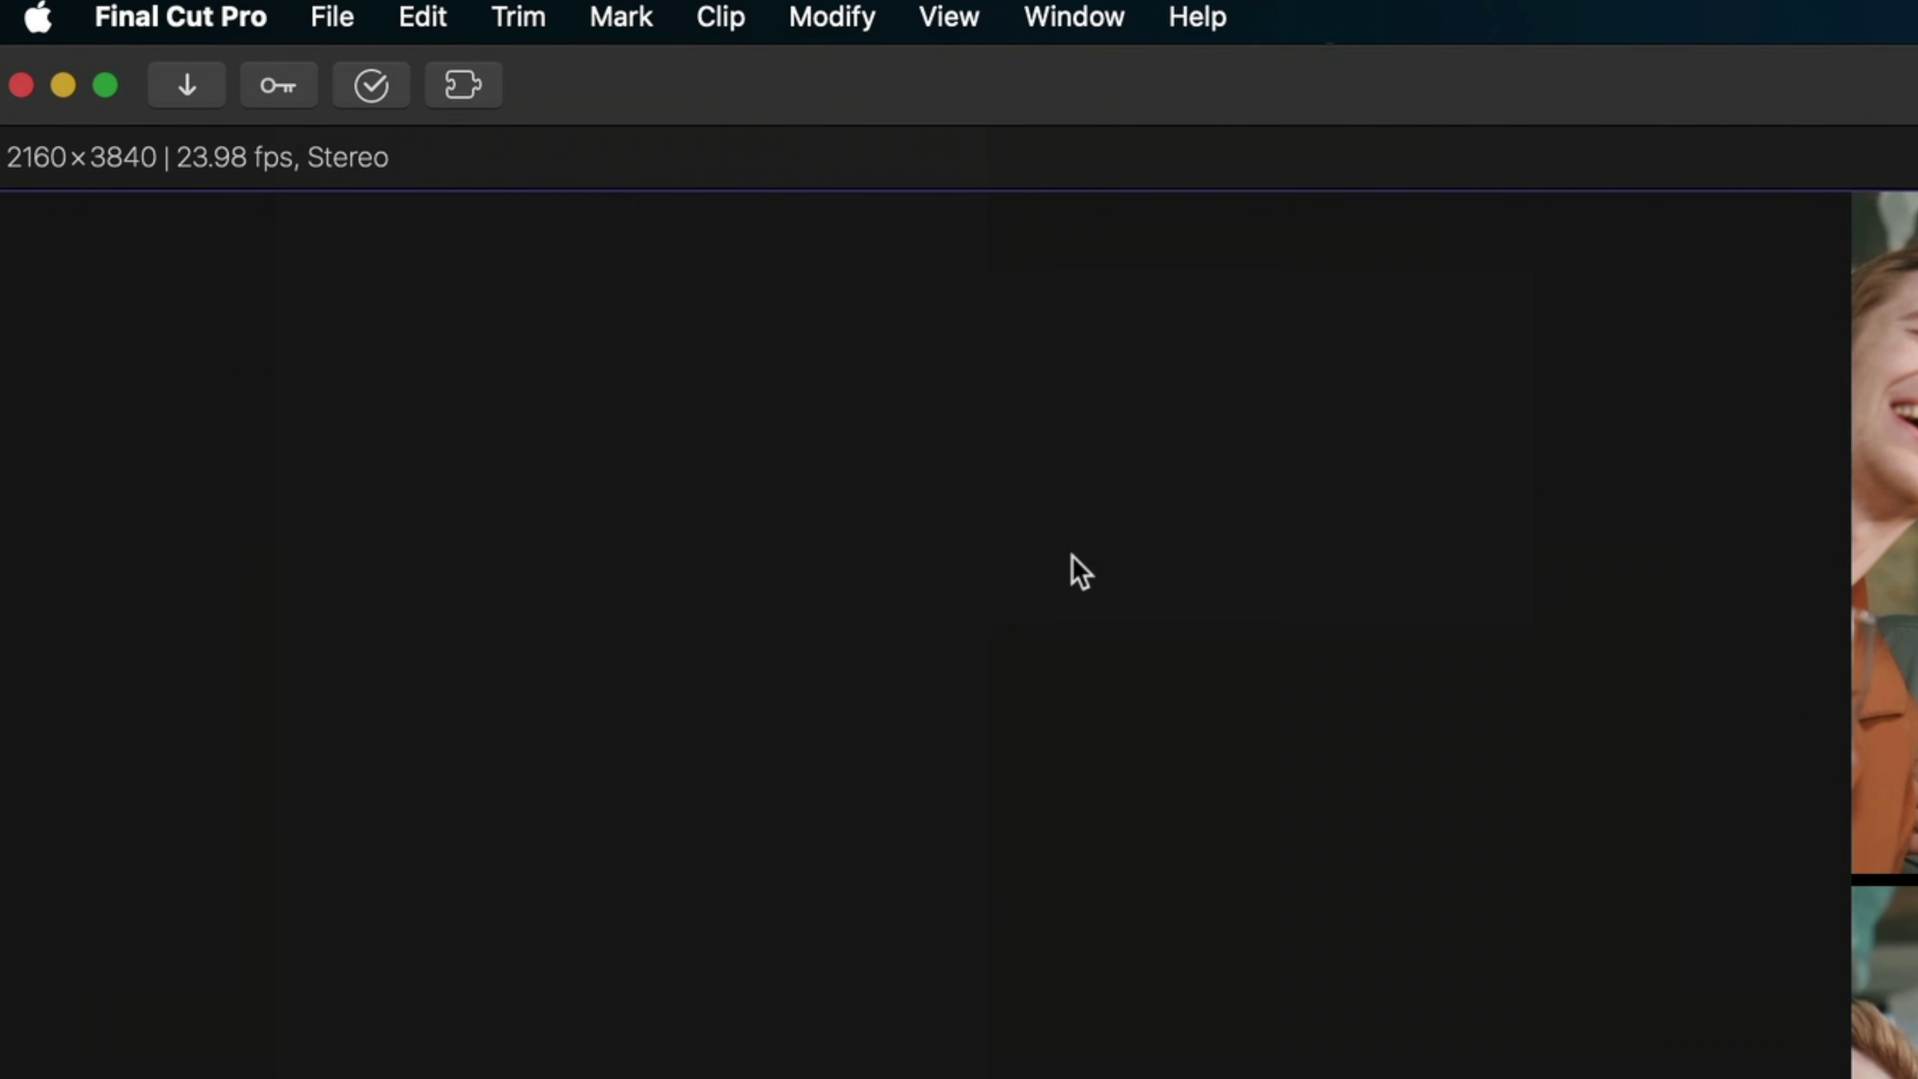
left_click(1434, 277)
left_click(1481, 513)
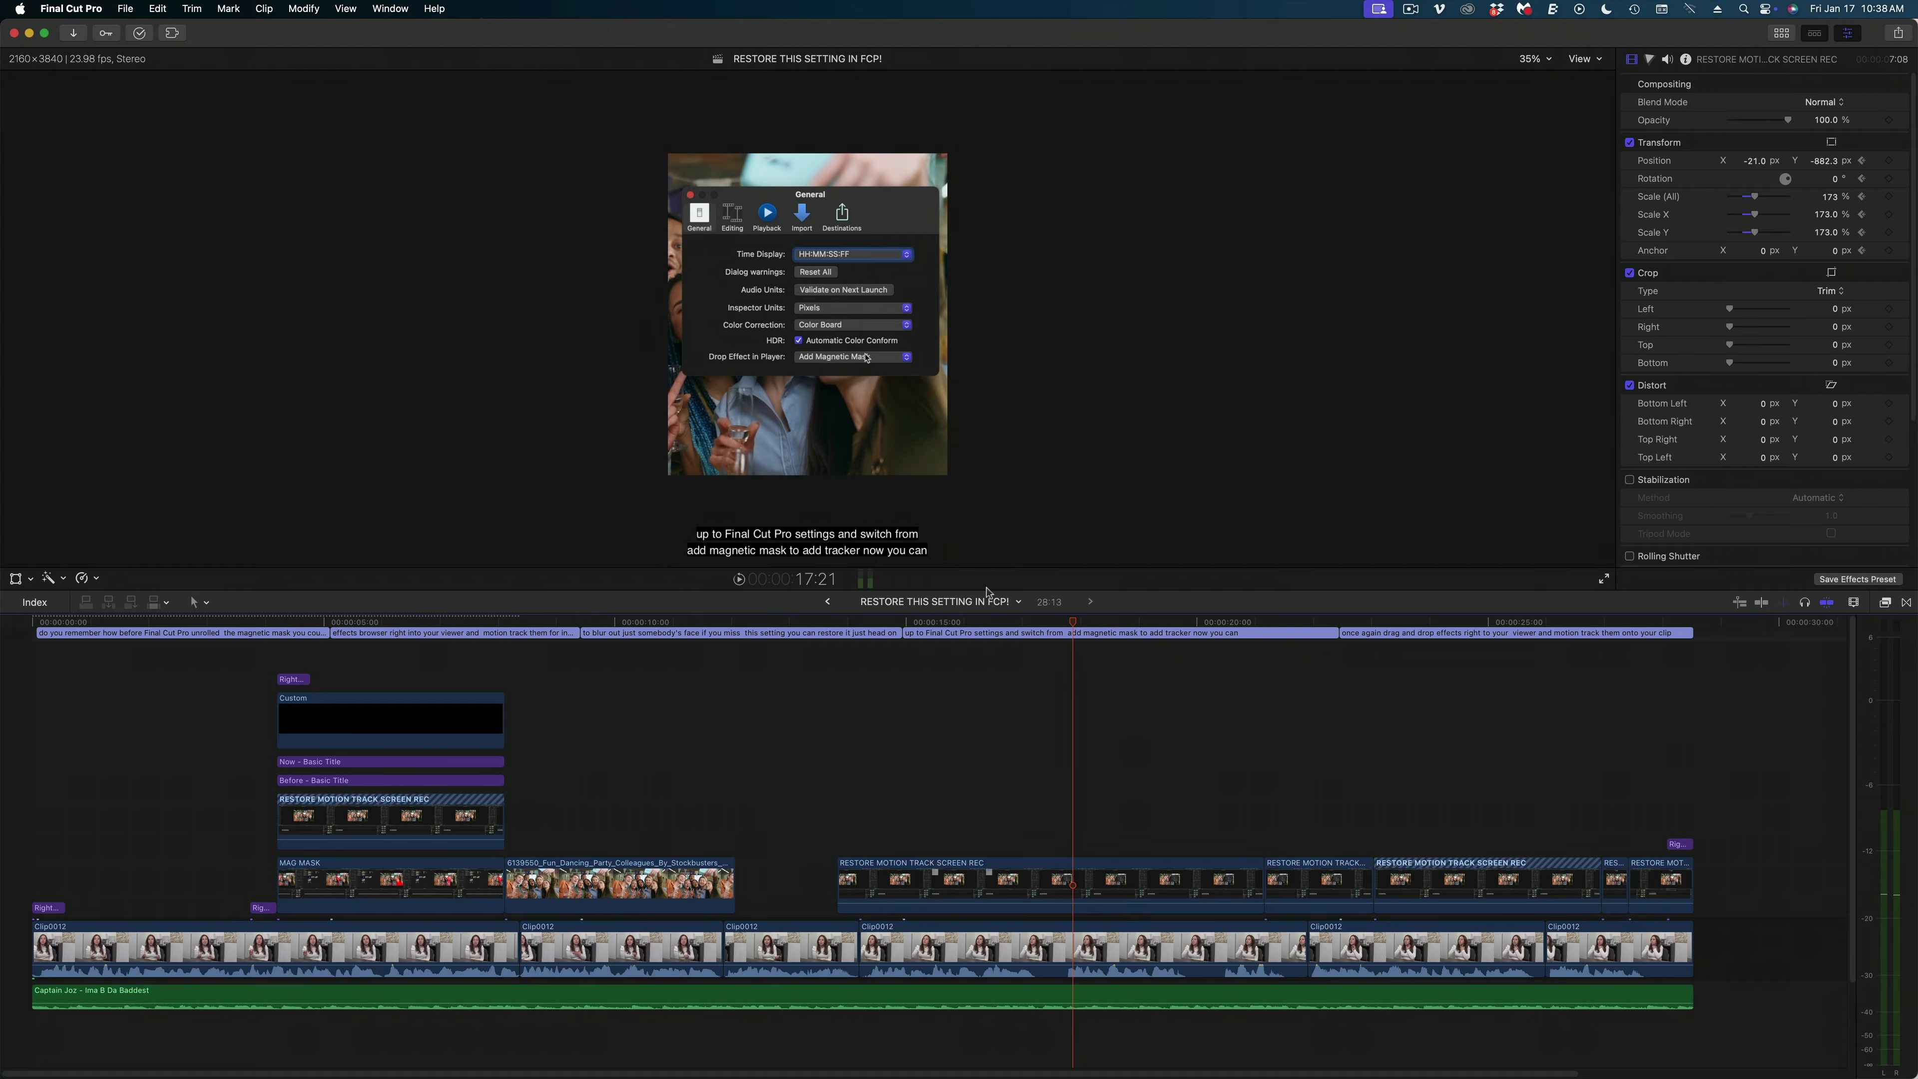
left_click(967, 624)
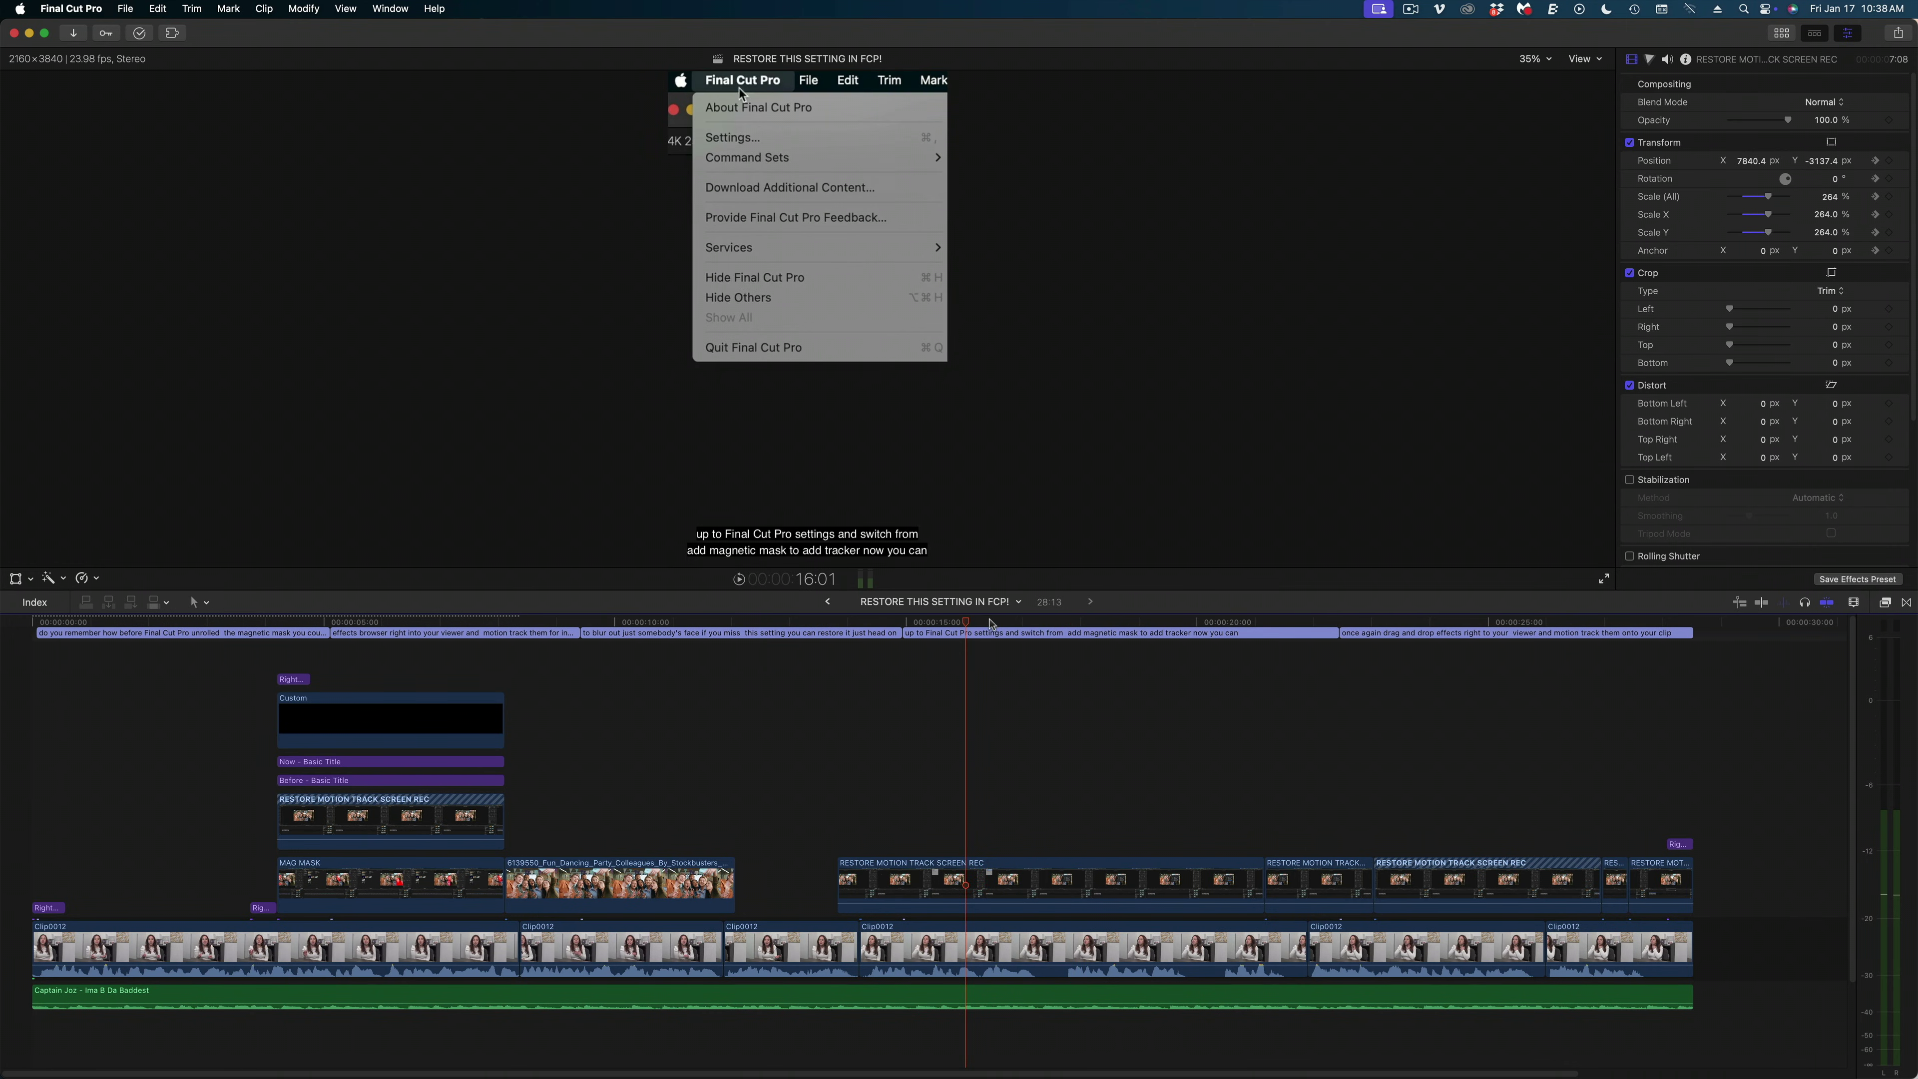
left_click_drag(992, 623, 1040, 624)
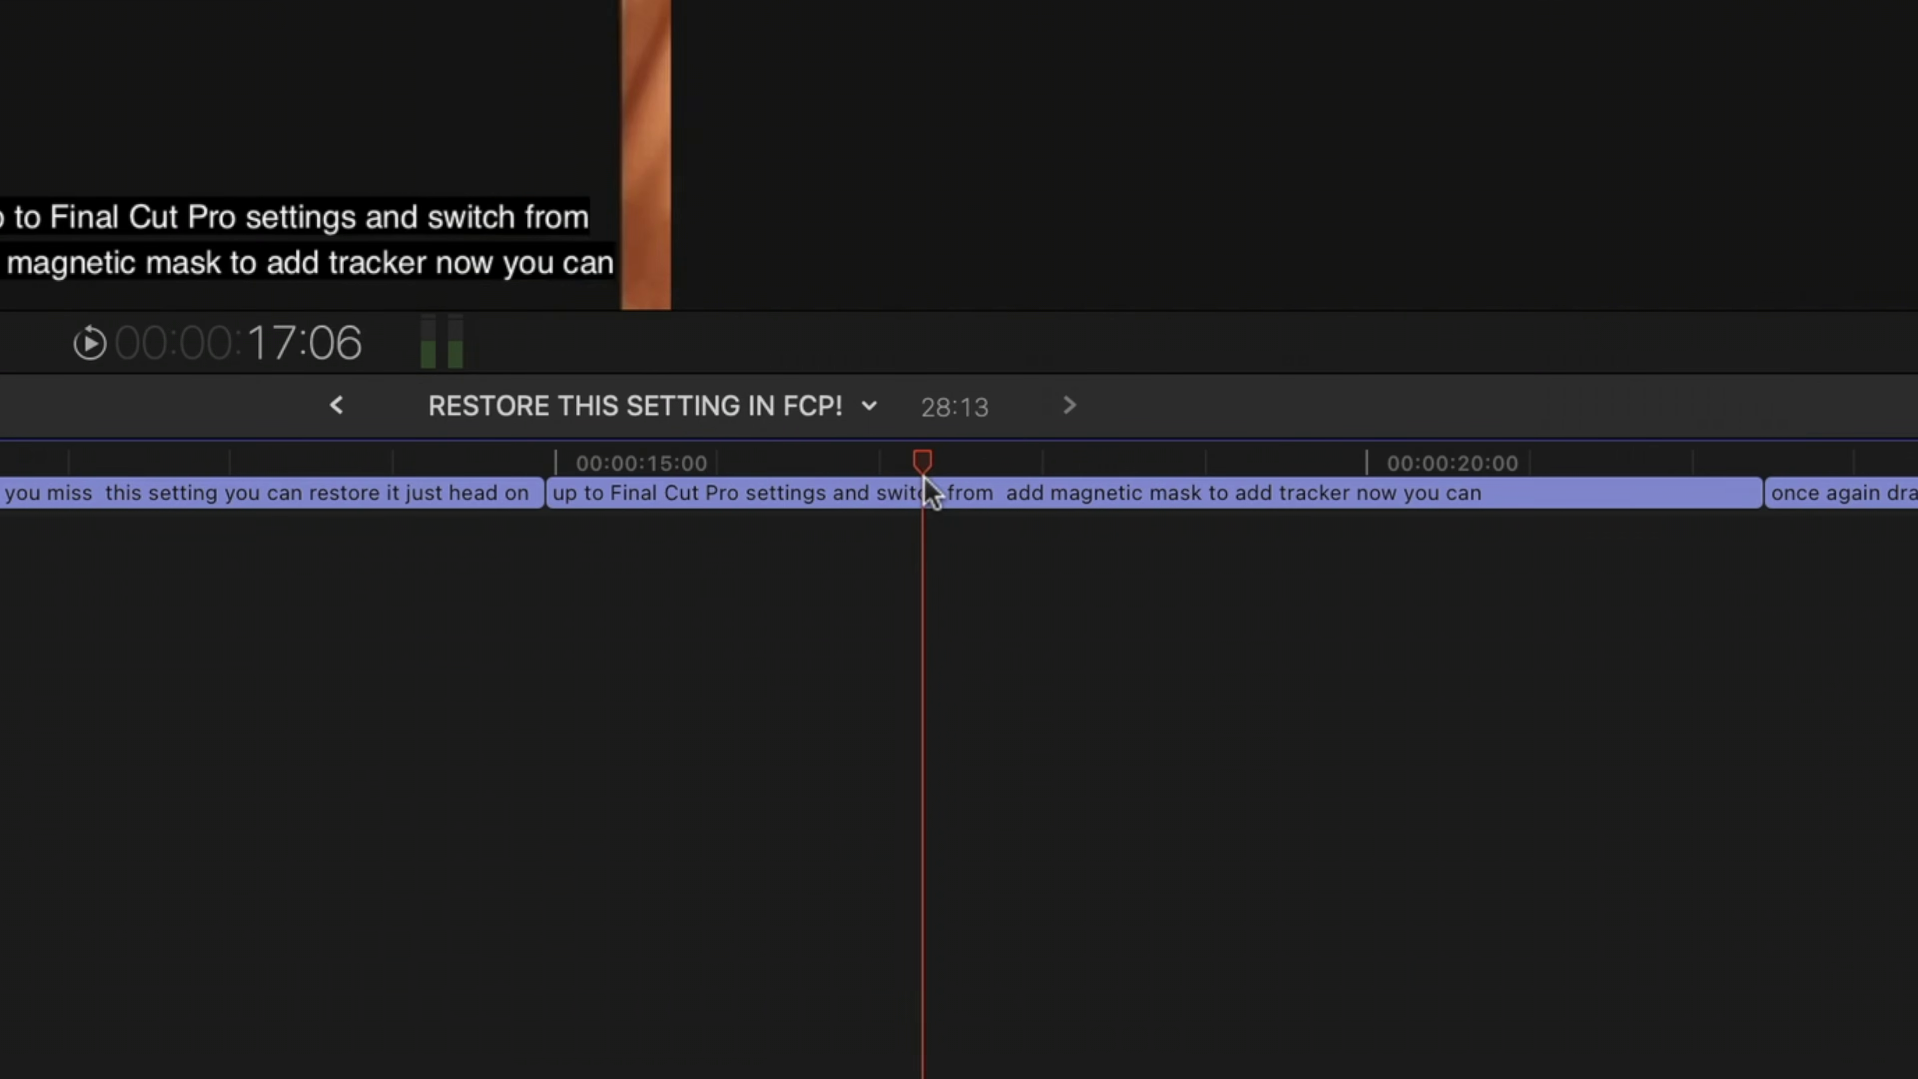
Step: Break the settings caption after 'settings' and before 'to add tracker', joining 'add magnetic mask' to line two
left_click_drag(930, 491, 997, 484)
left_click(996, 493)
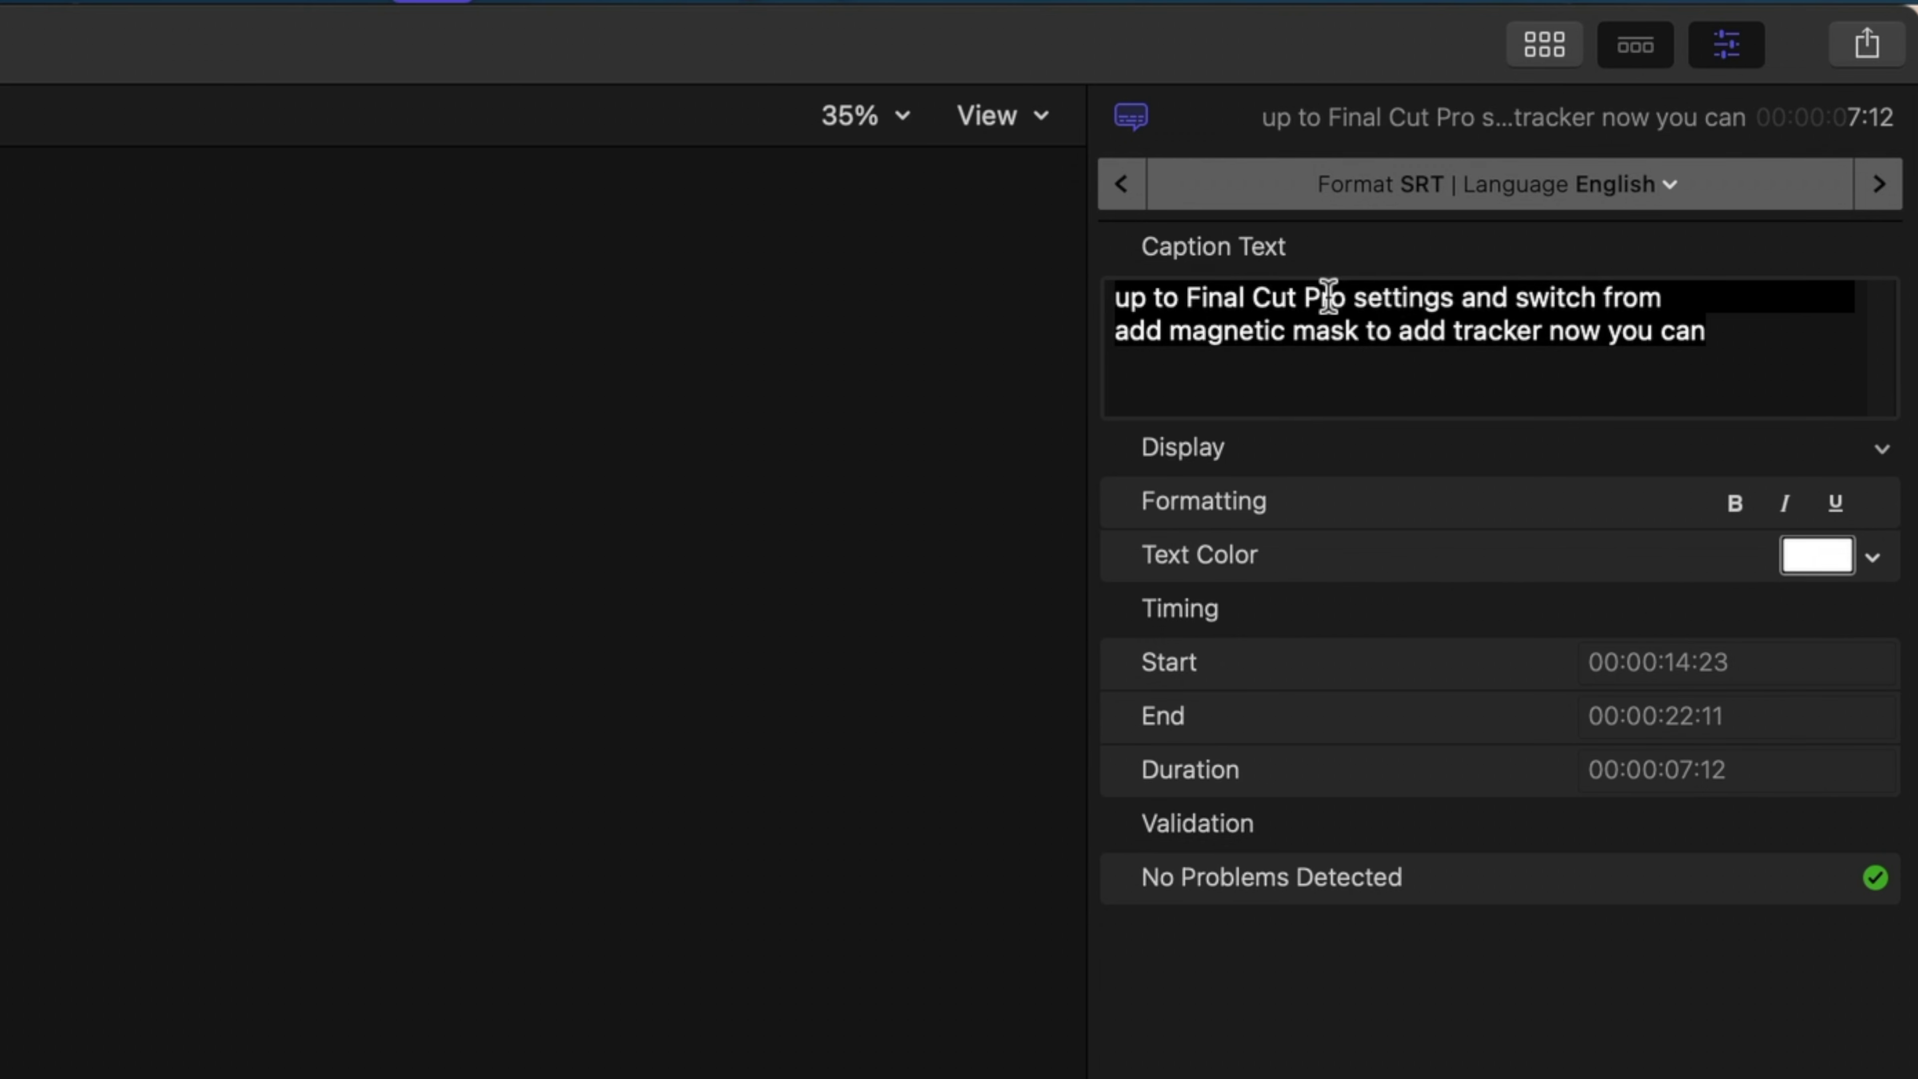
left_click(1458, 297)
key("Return")
left_click(1368, 362)
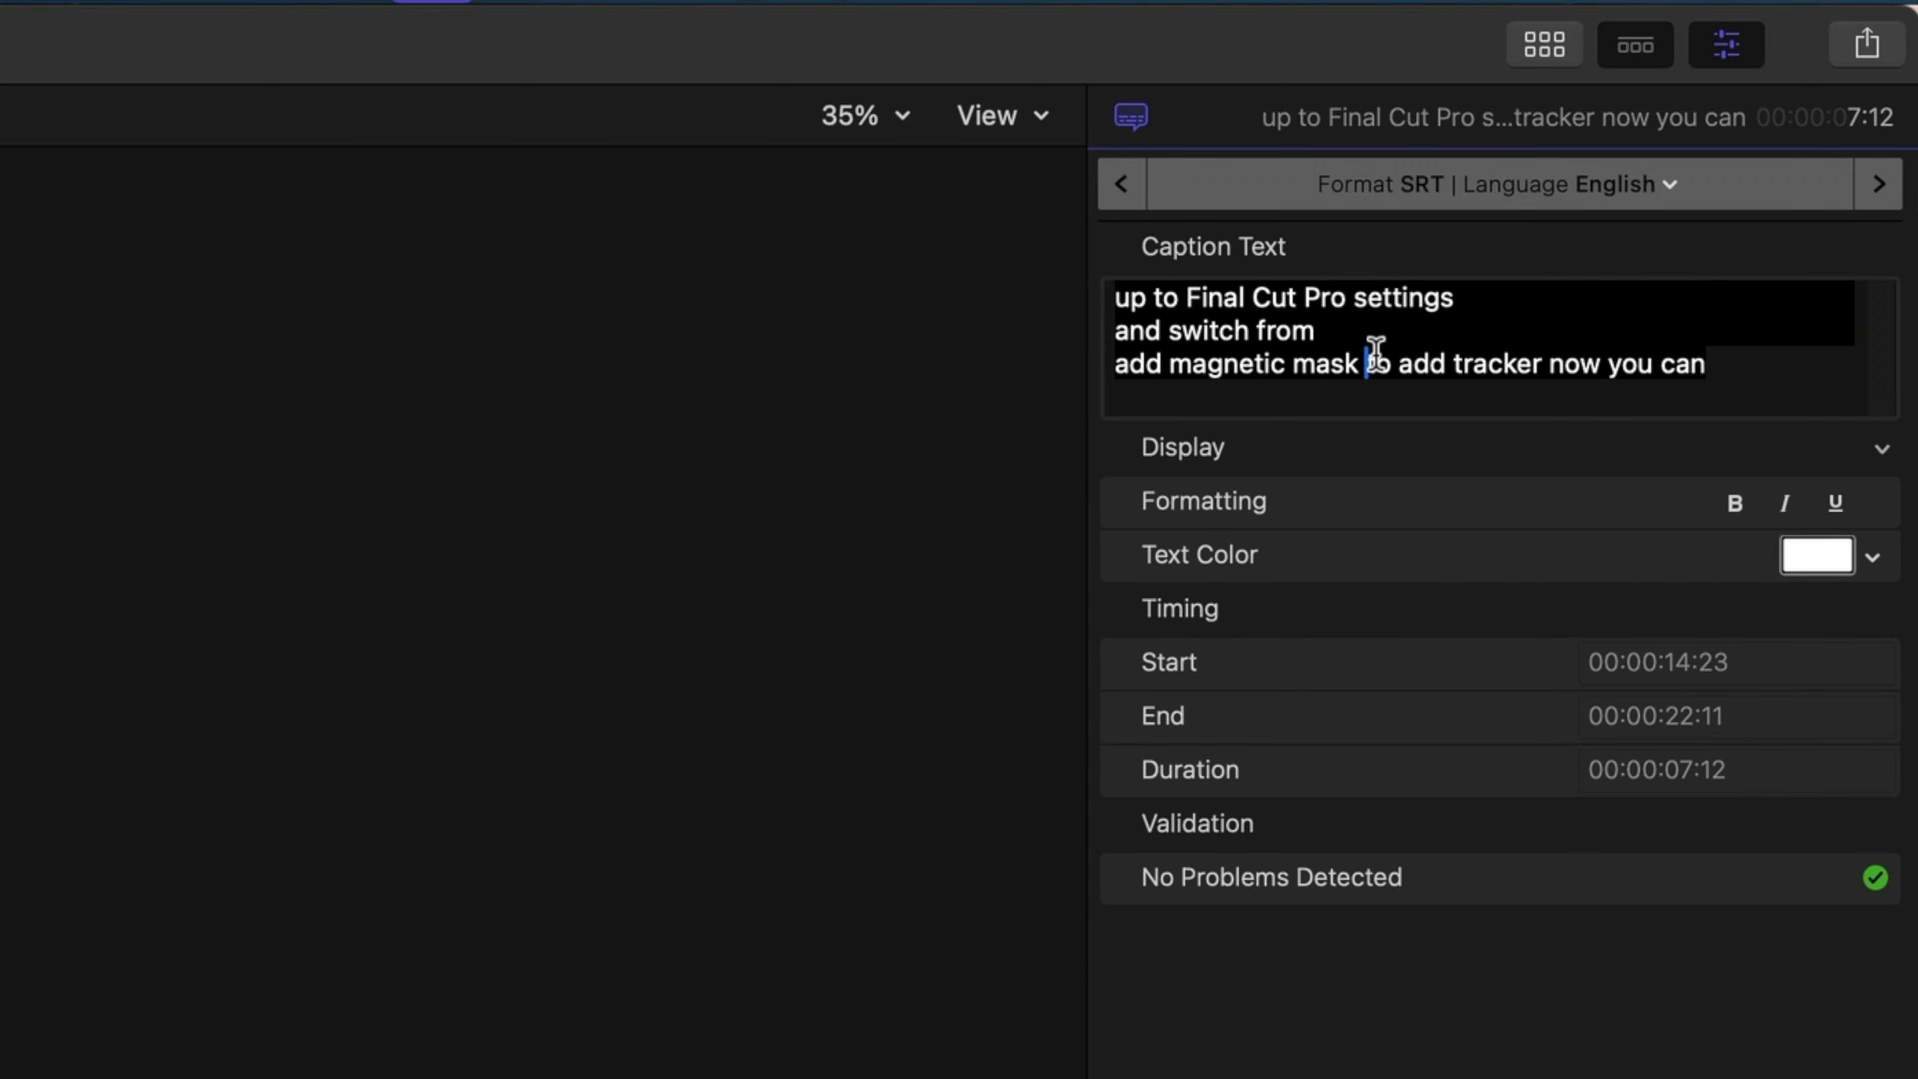
key("Return")
key("Up")
key("BackSpace")
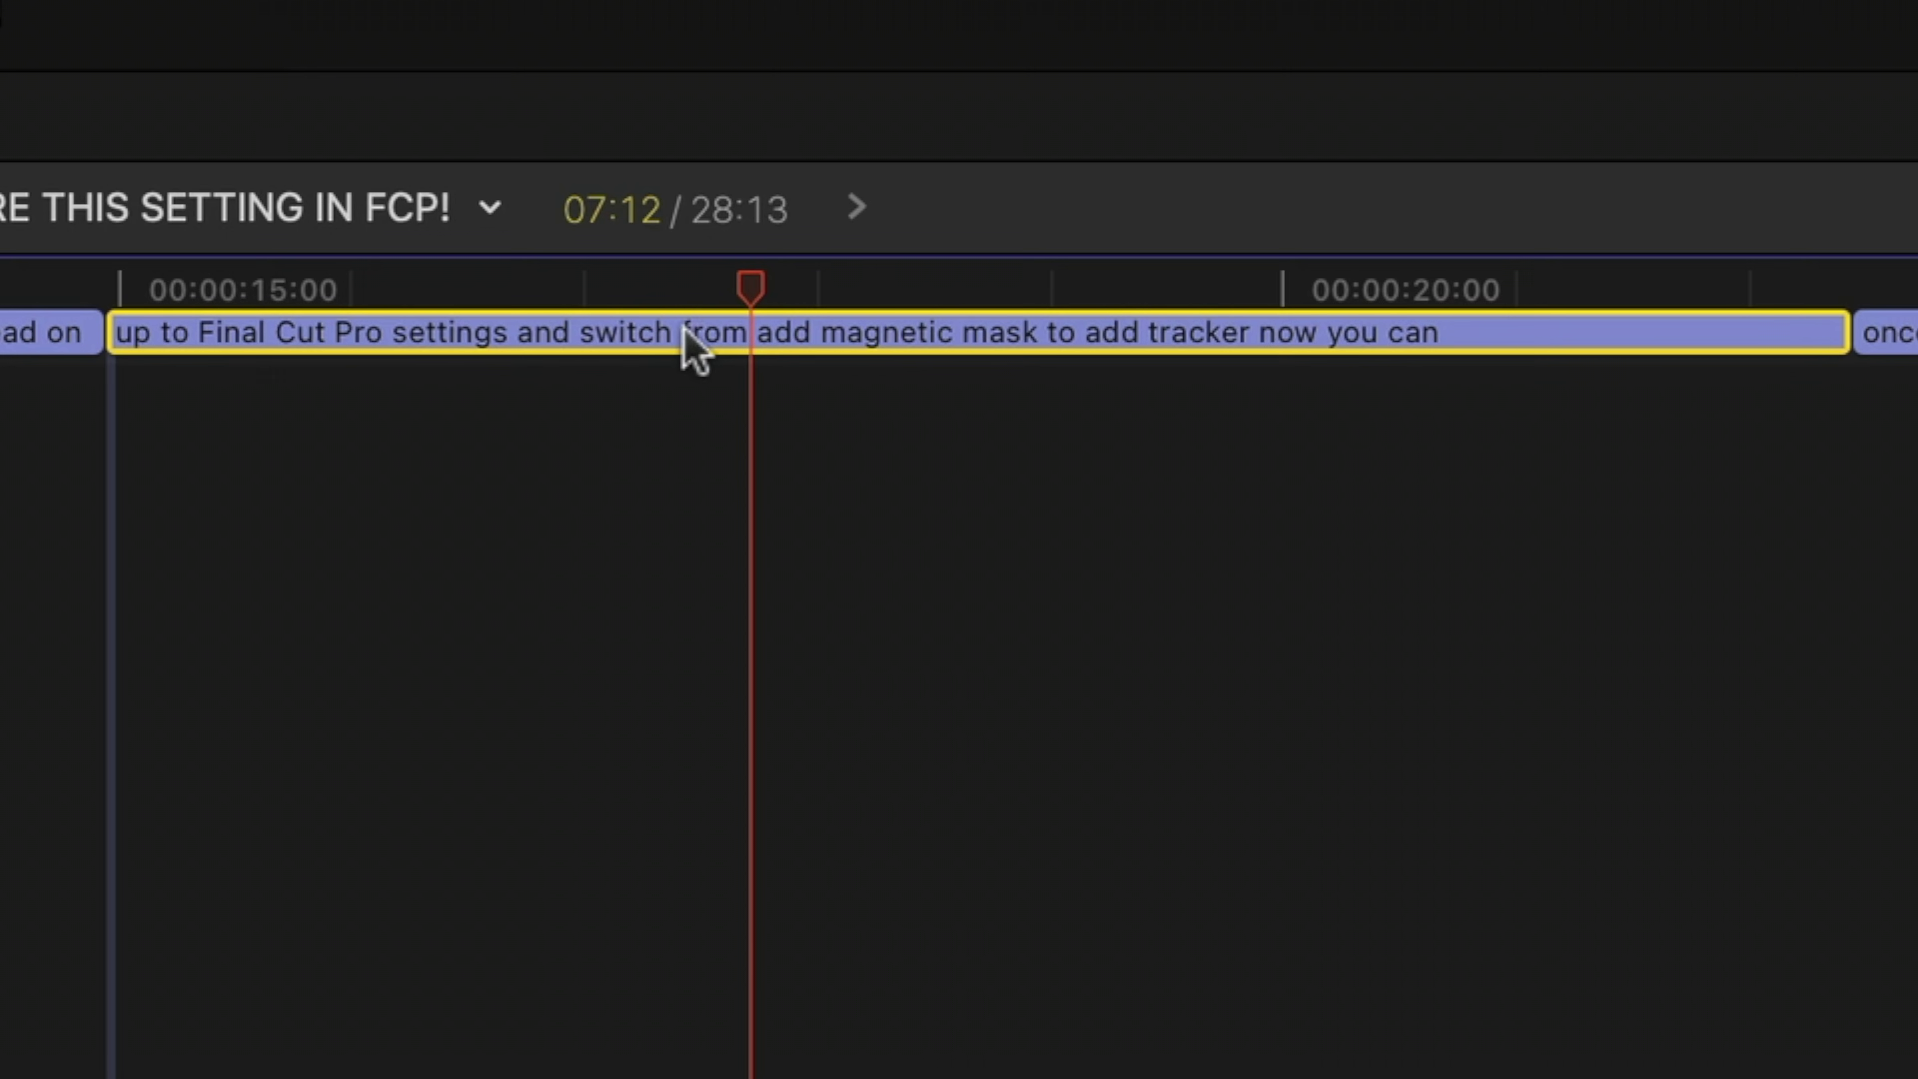
Step: Split the settings caption into one clip per line and scrub through the three new captions
right_click(695, 338)
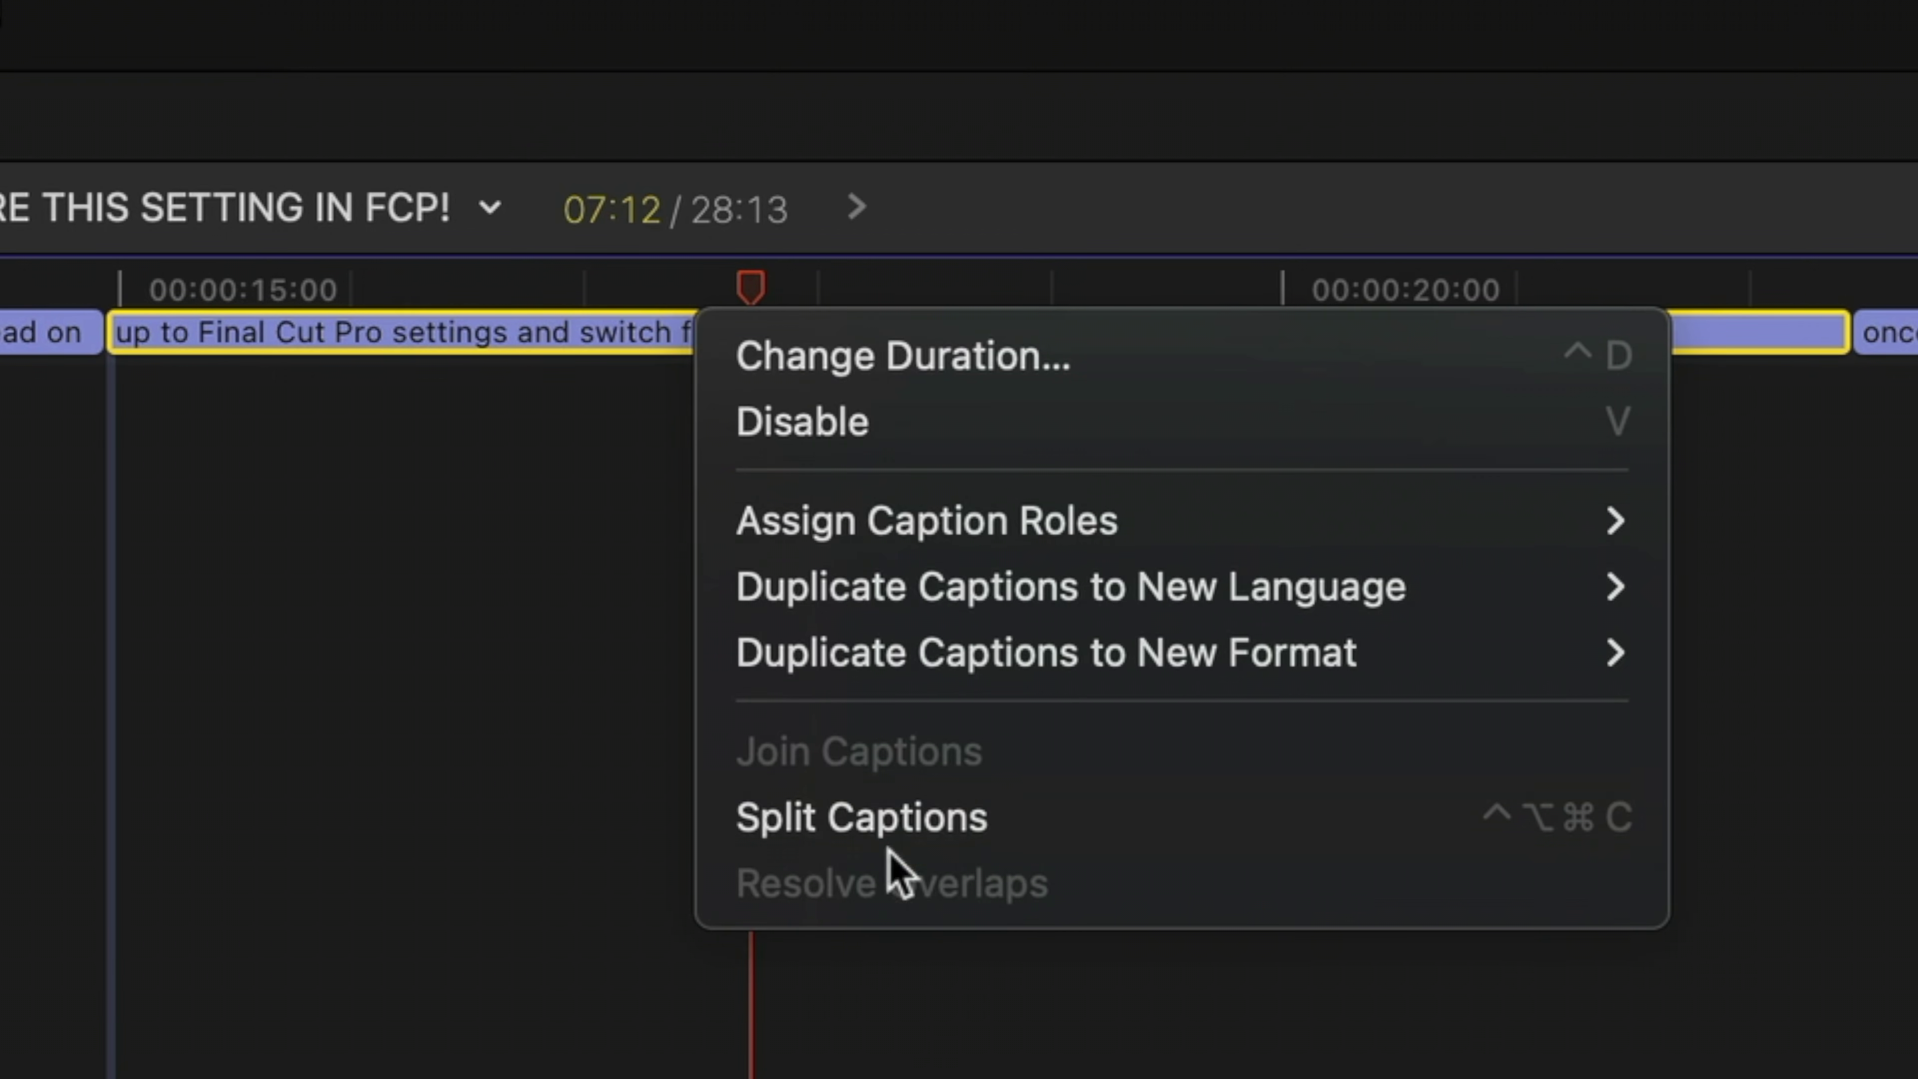
left_click(897, 831)
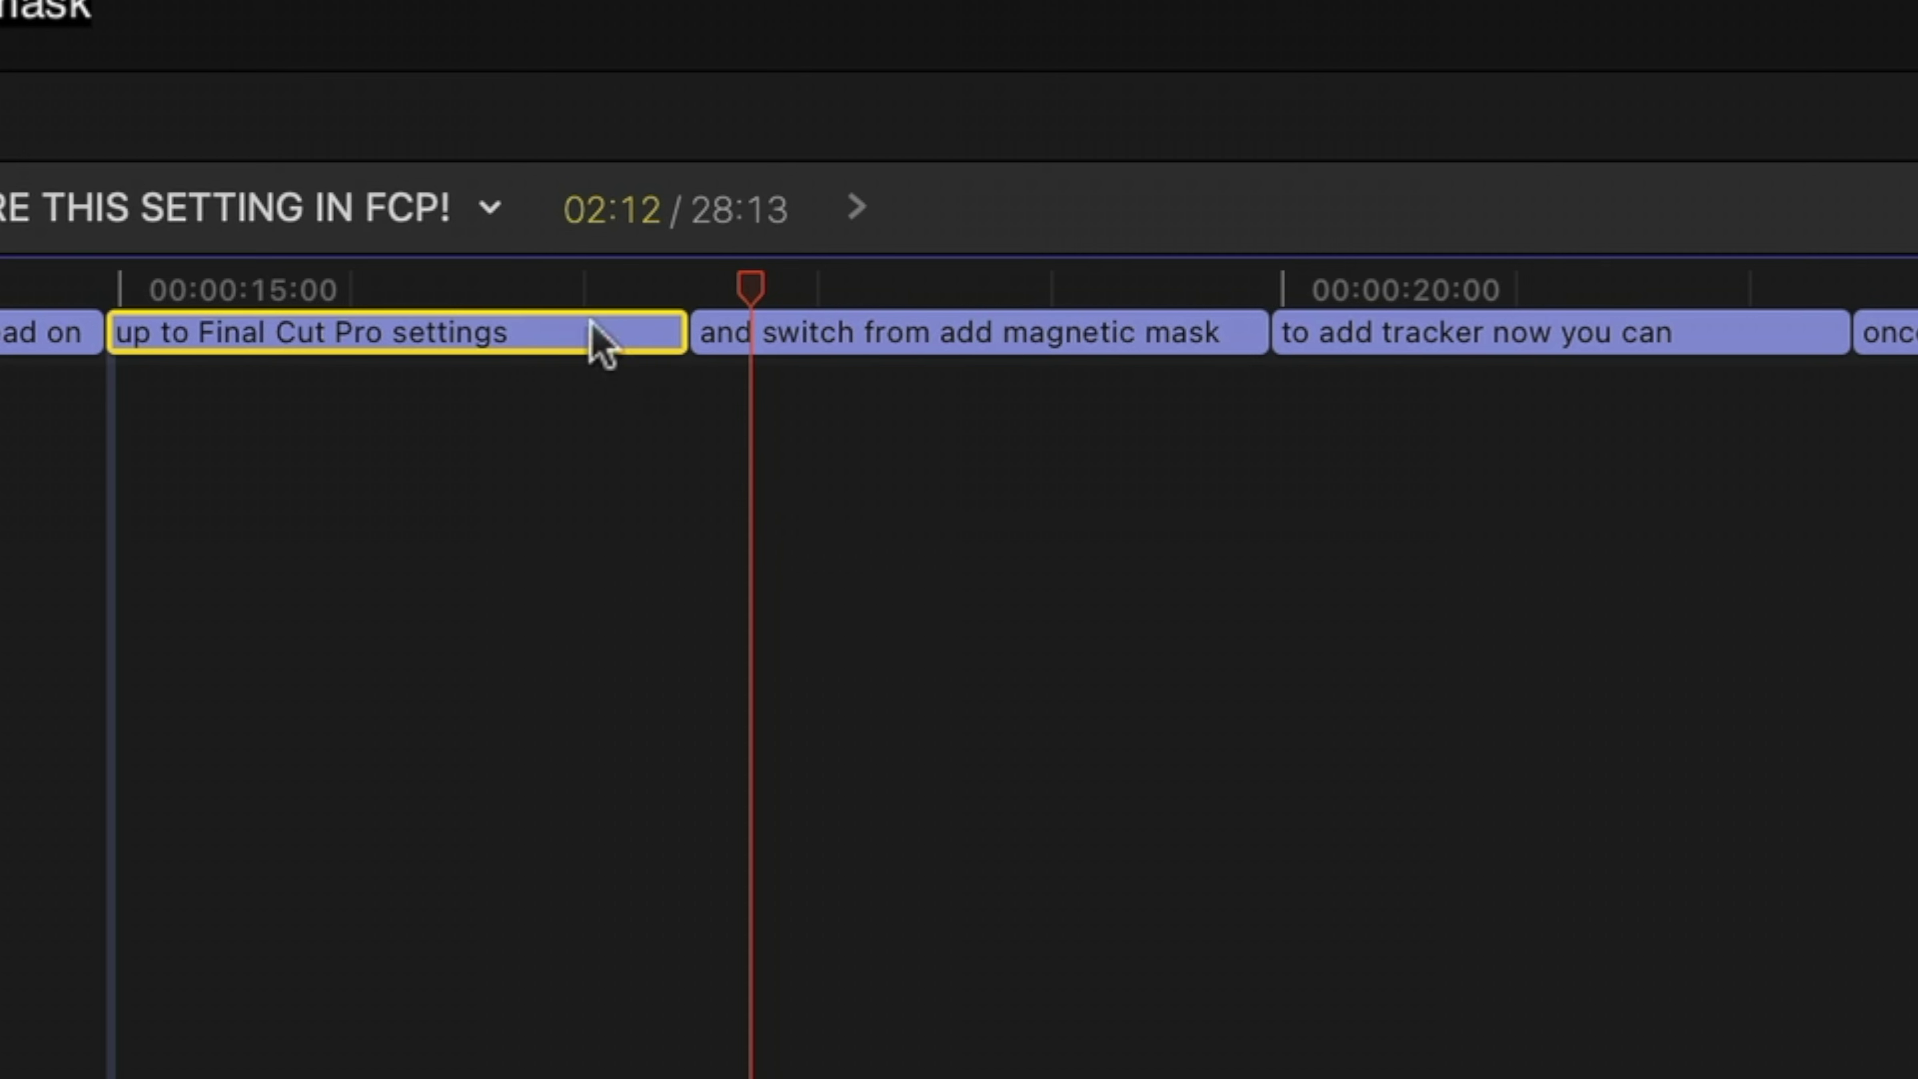
left_click(542, 287)
left_click_drag(541, 281, 1123, 316)
Step: Drag the 'up to Final Cut Pro settings' caption's end earlier so the next caption starts sooner
left_click(1021, 340)
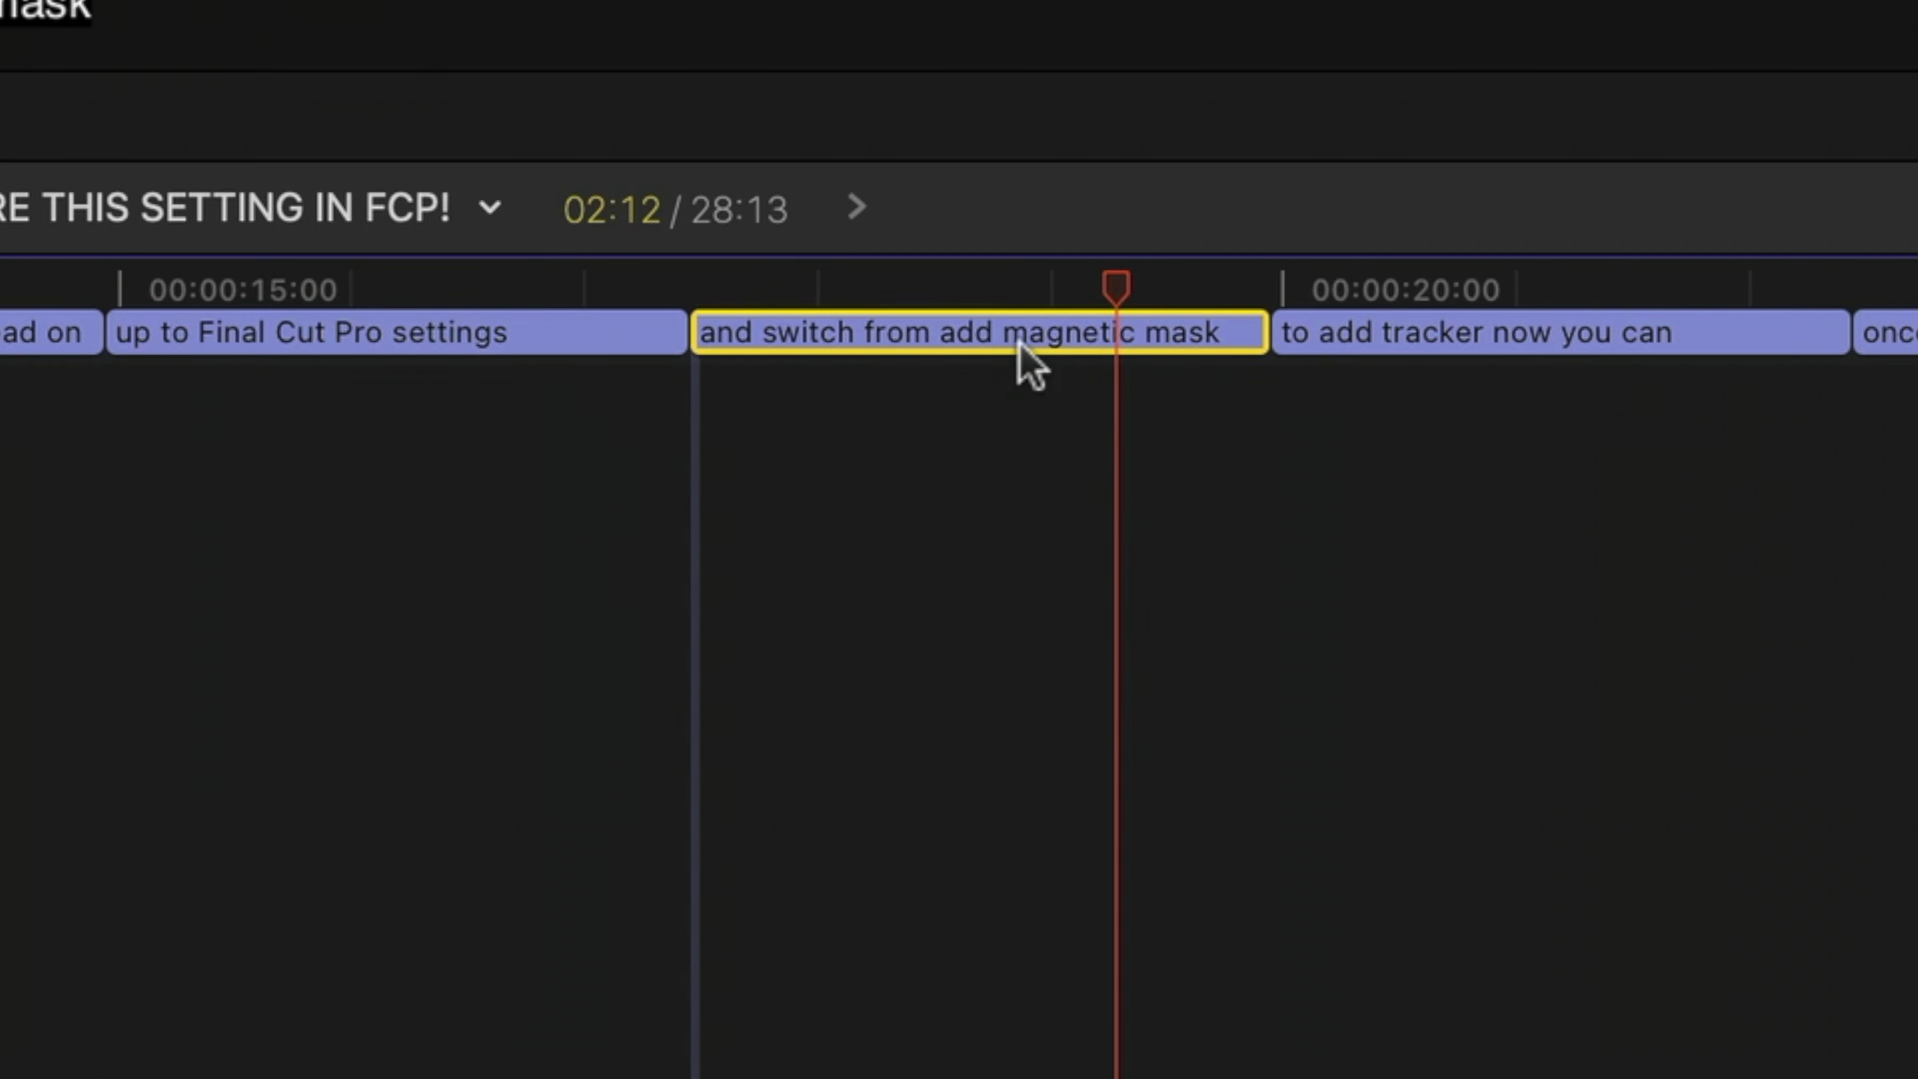
left_click(1466, 336)
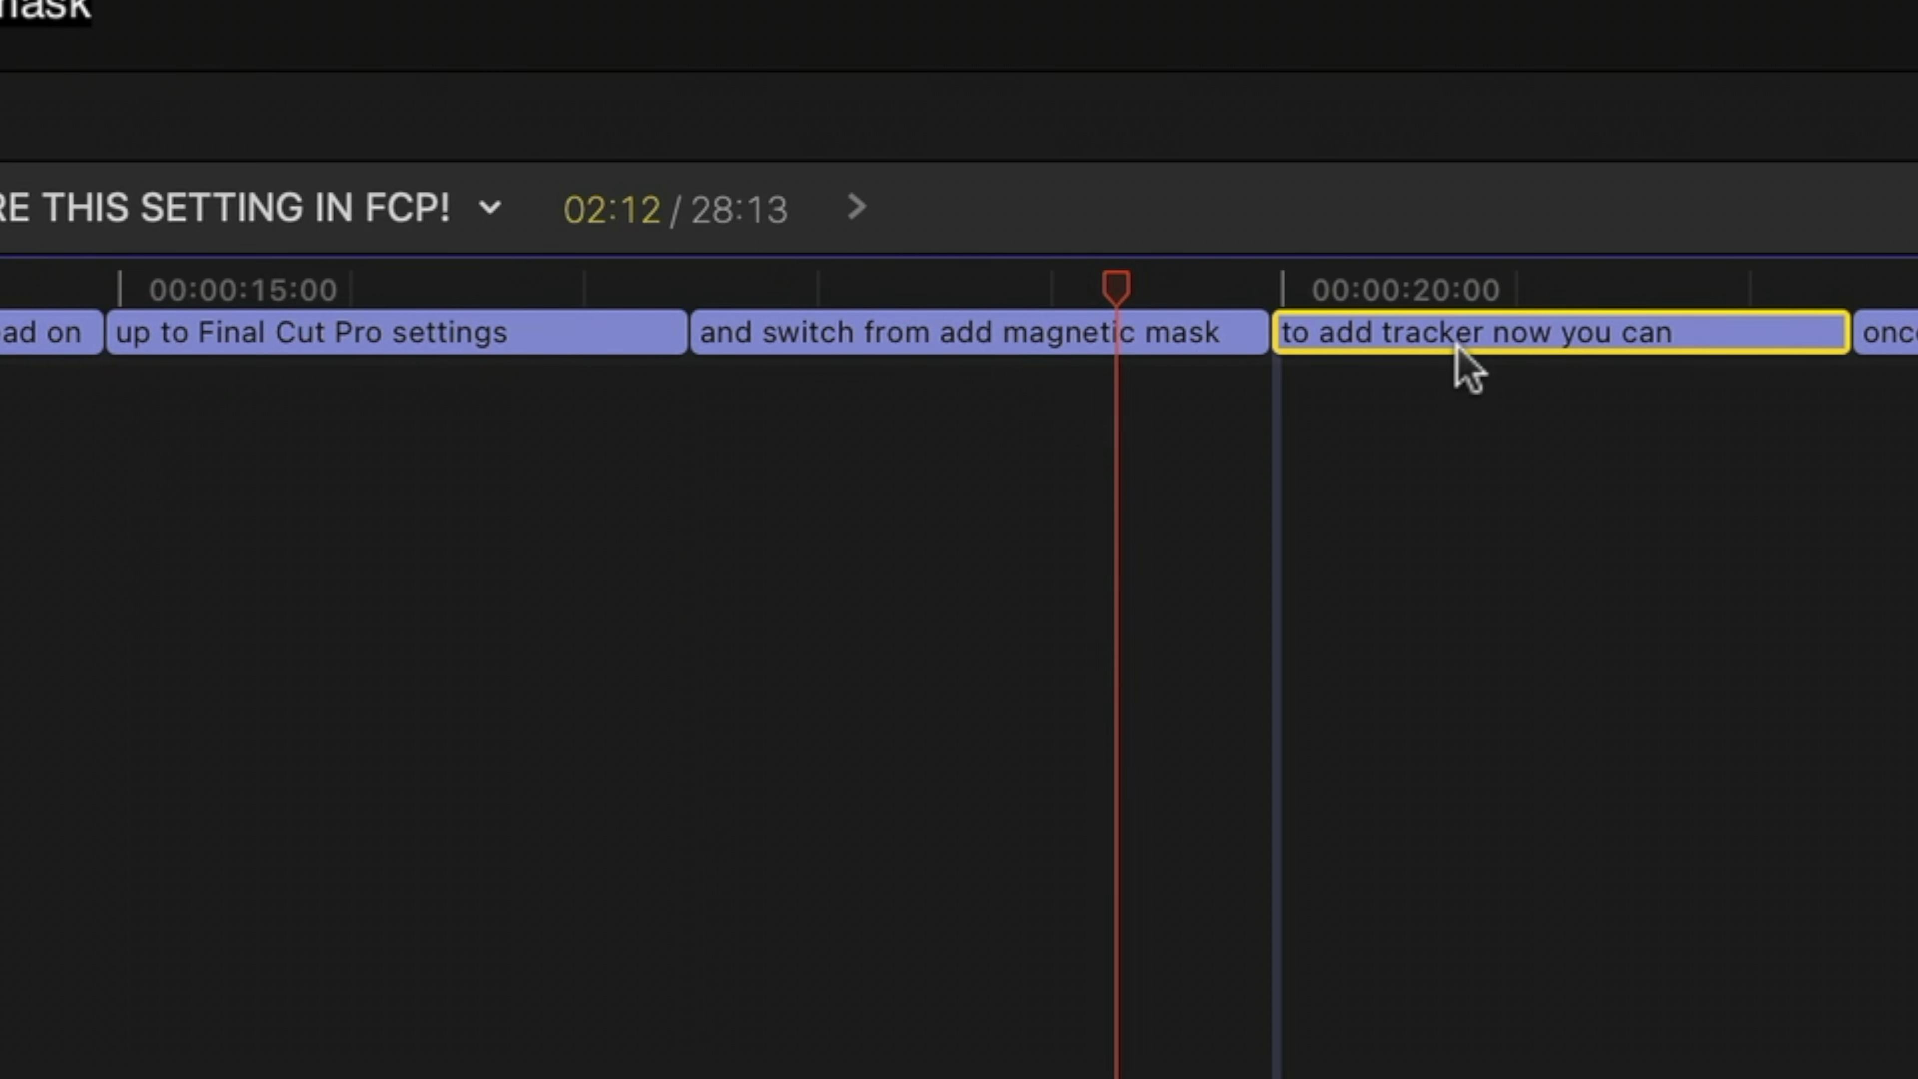
left_click(432, 341)
left_click(912, 320)
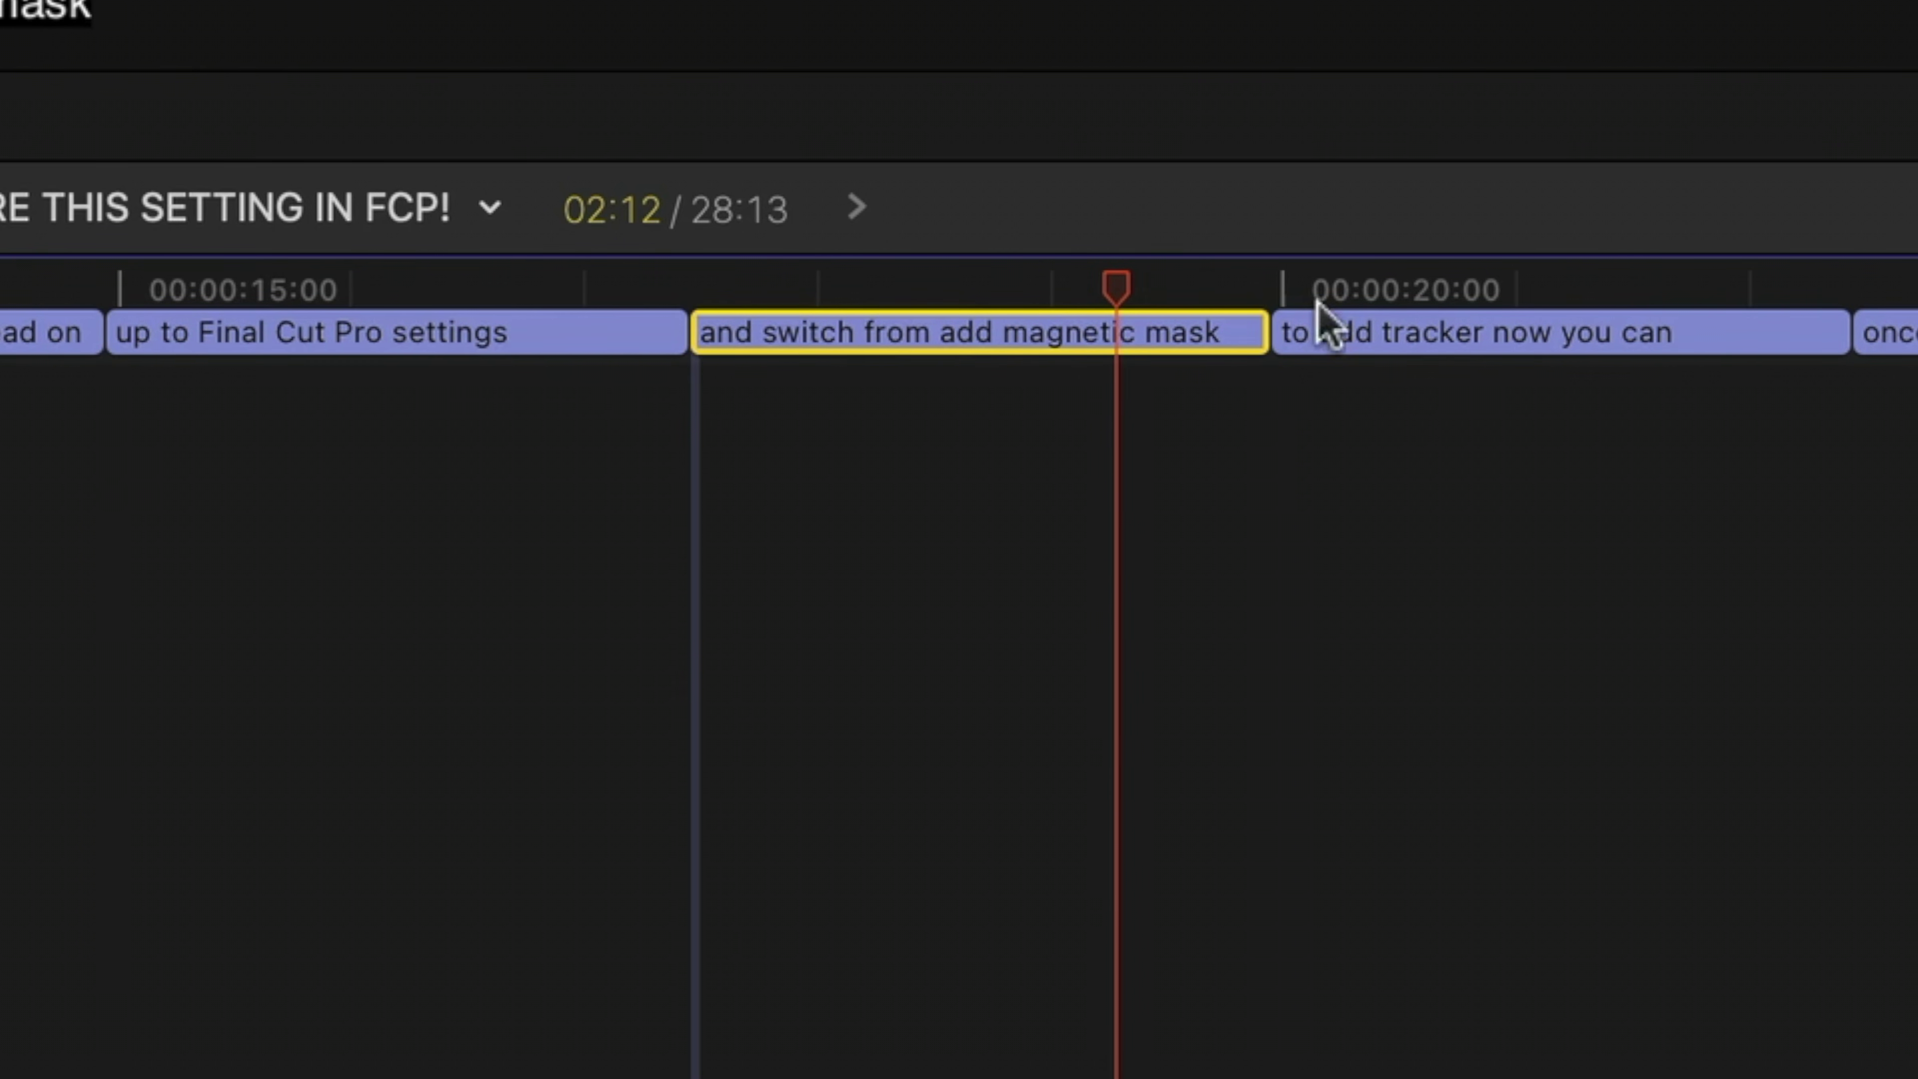
left_click(1491, 328)
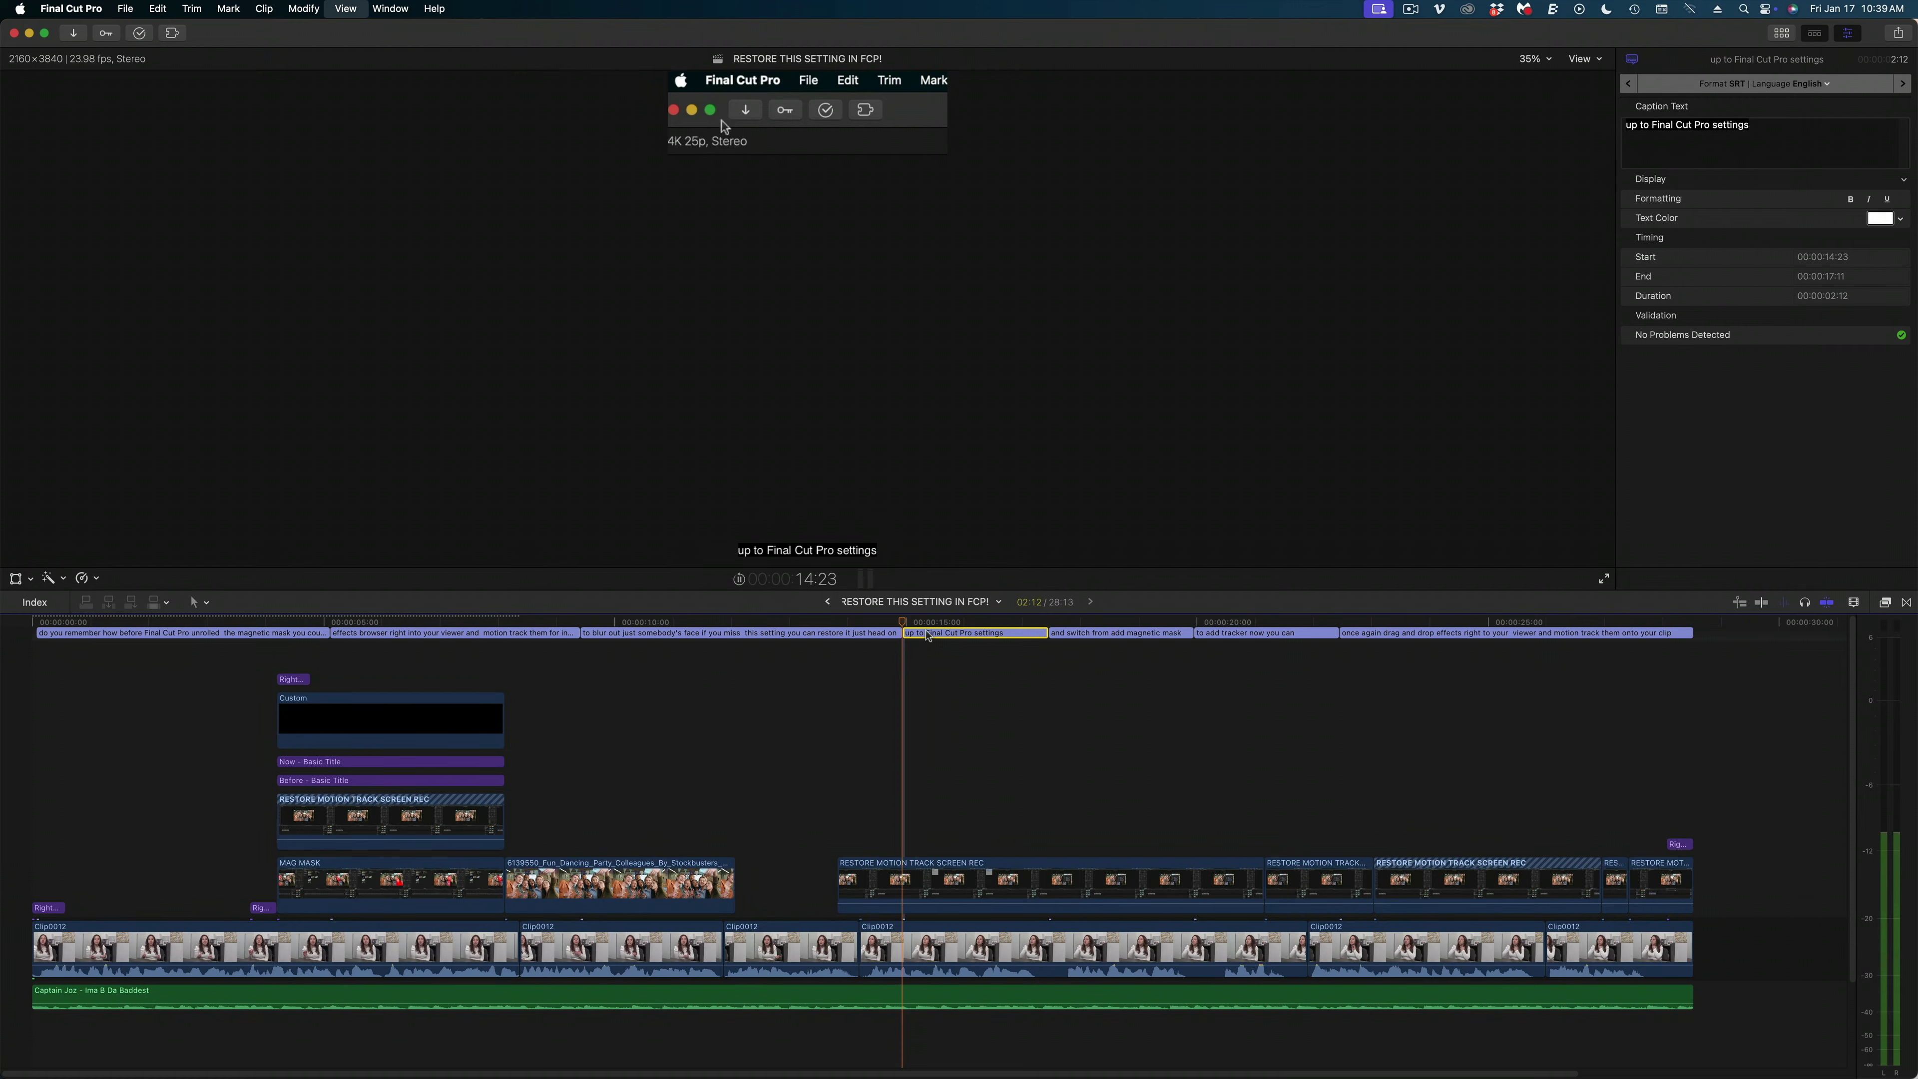
left_click(207, 333)
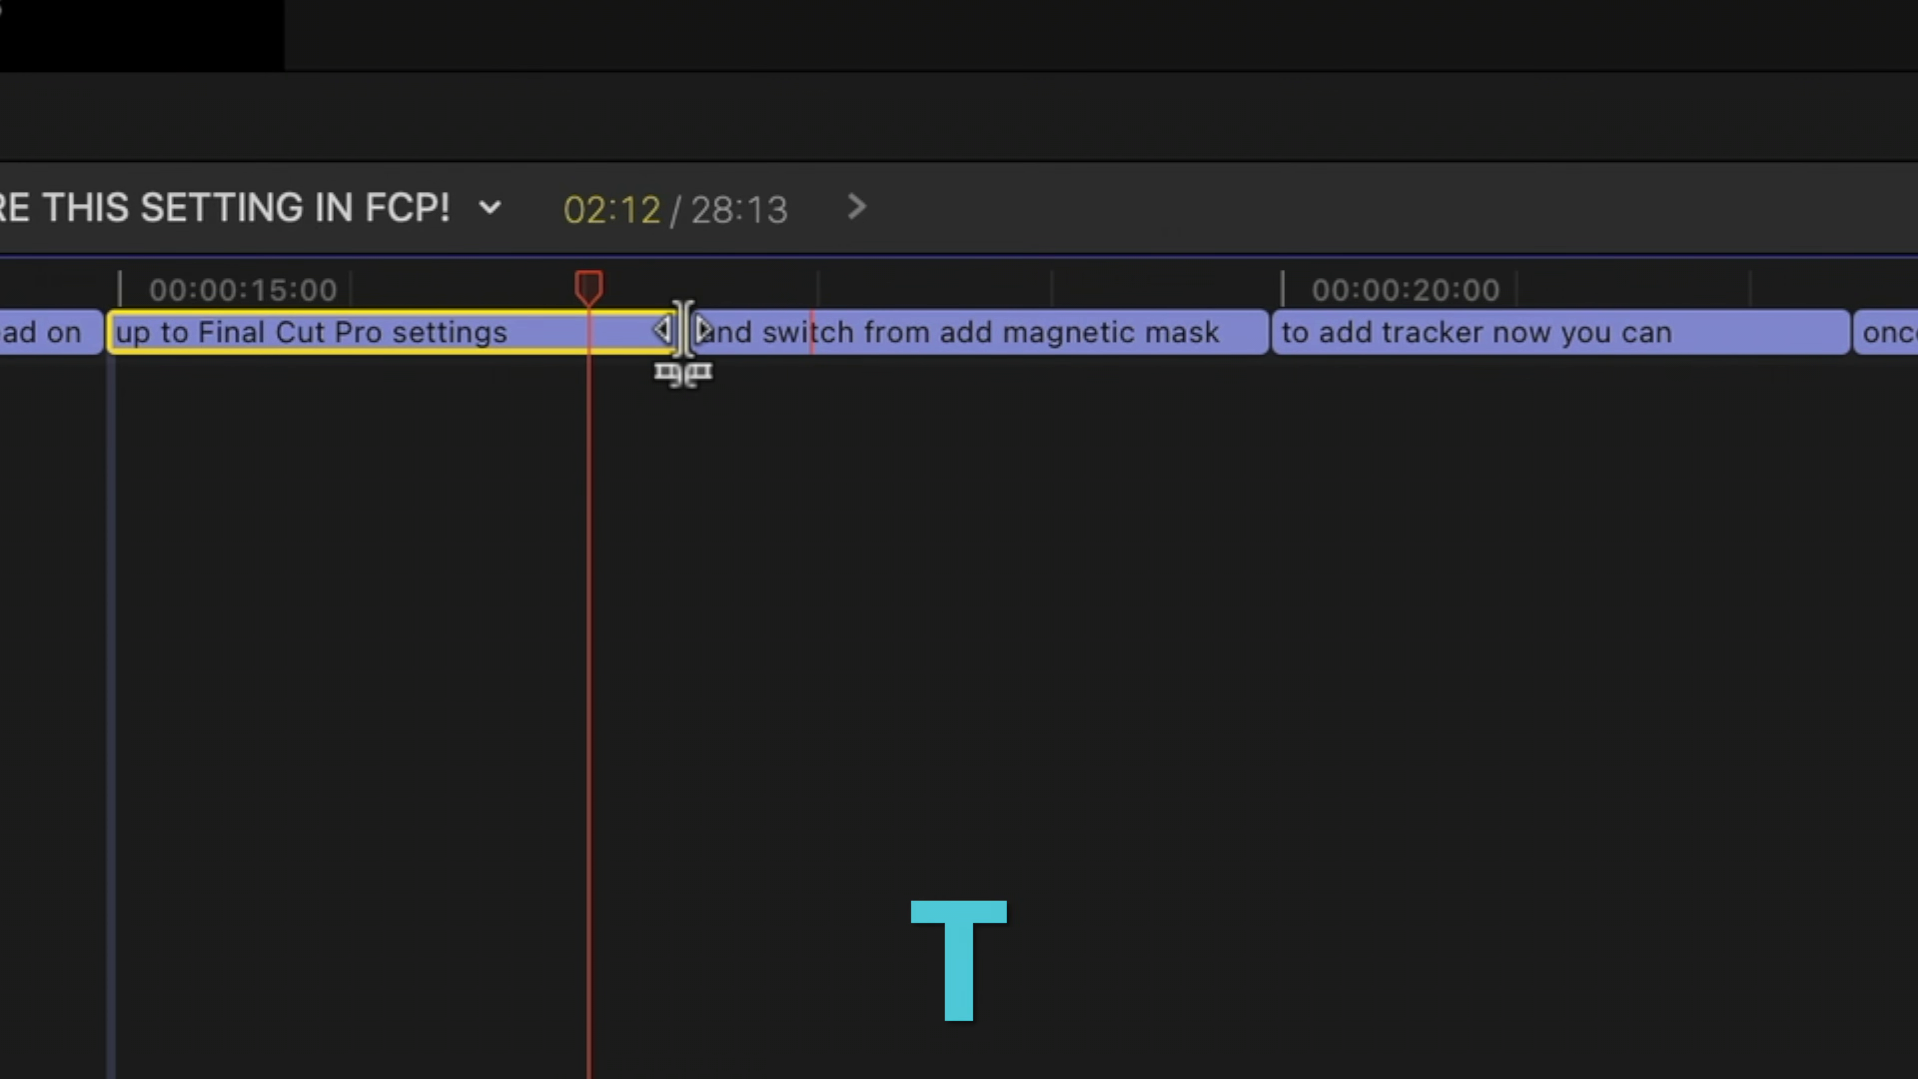
left_click_drag(683, 332, 601, 332)
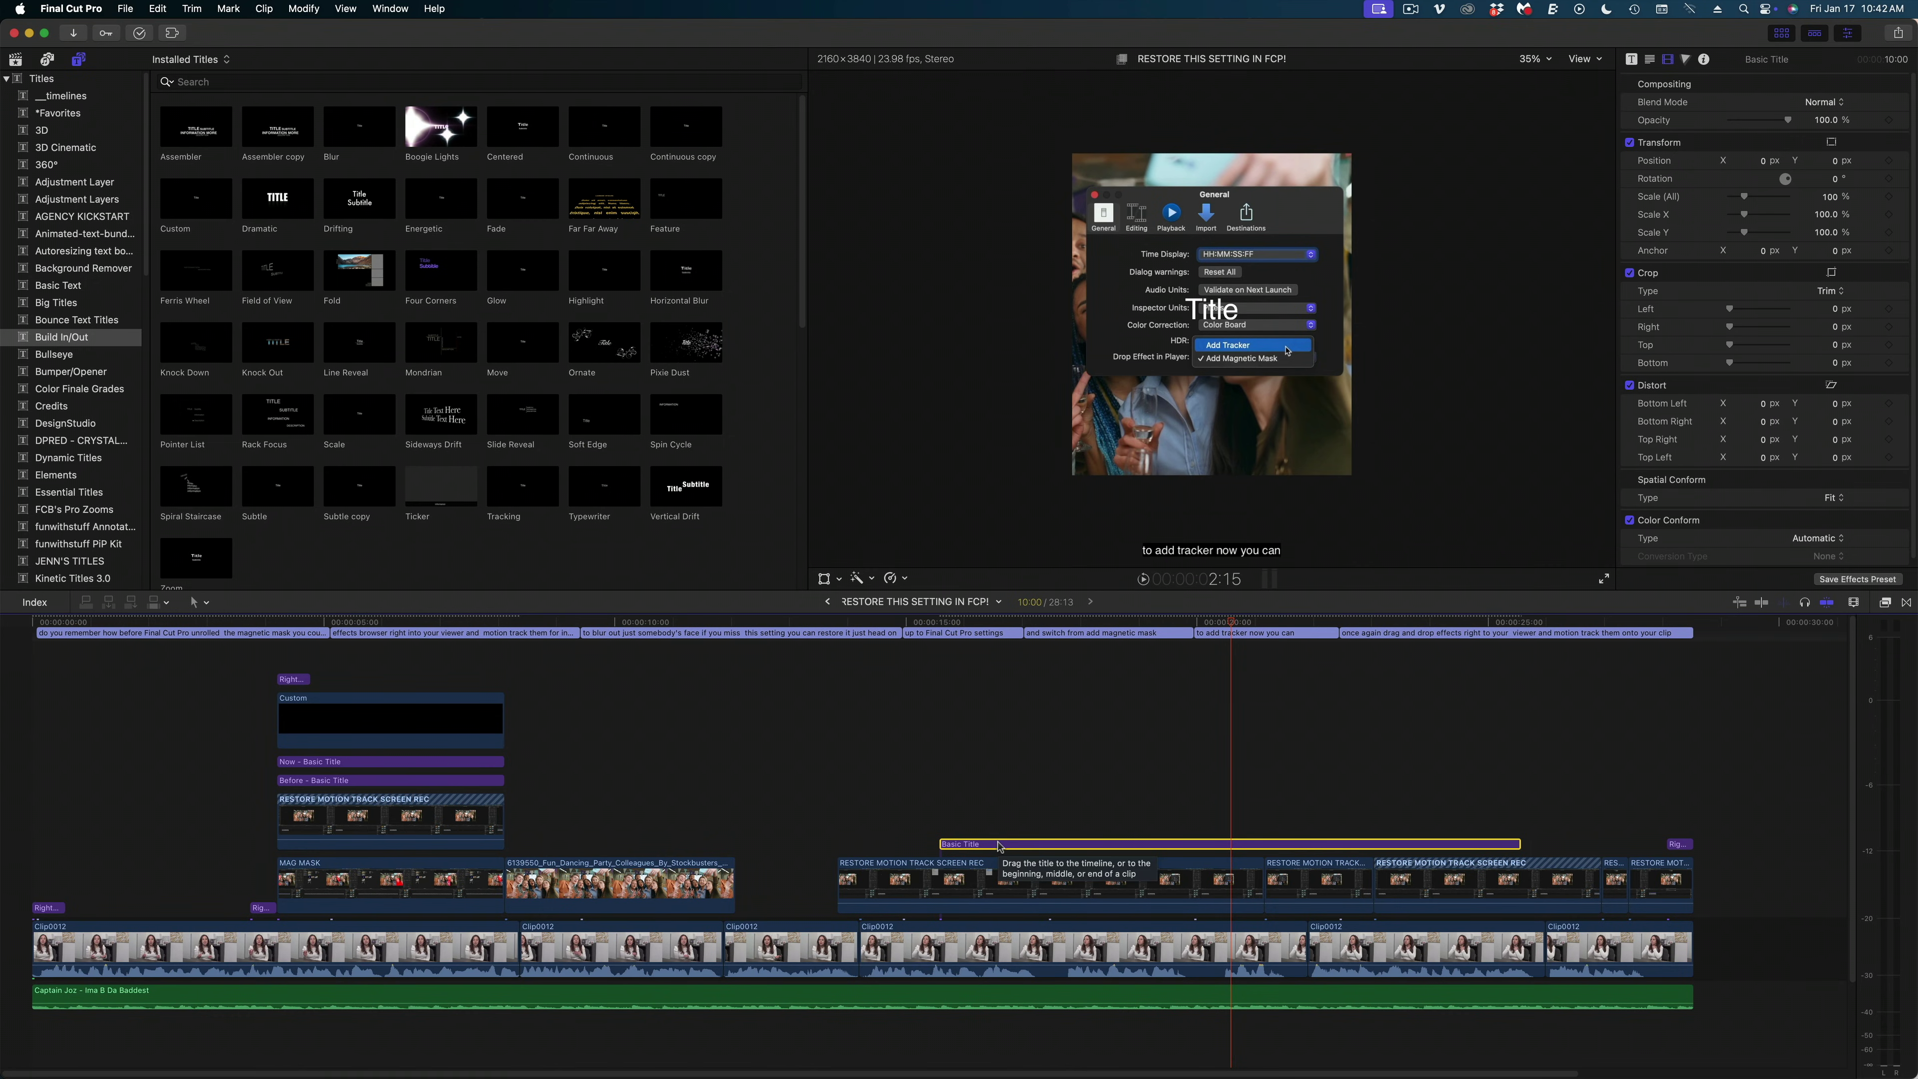
Step: Delete the existing Basic Title and move the playhead to 18:04
key("Delete")
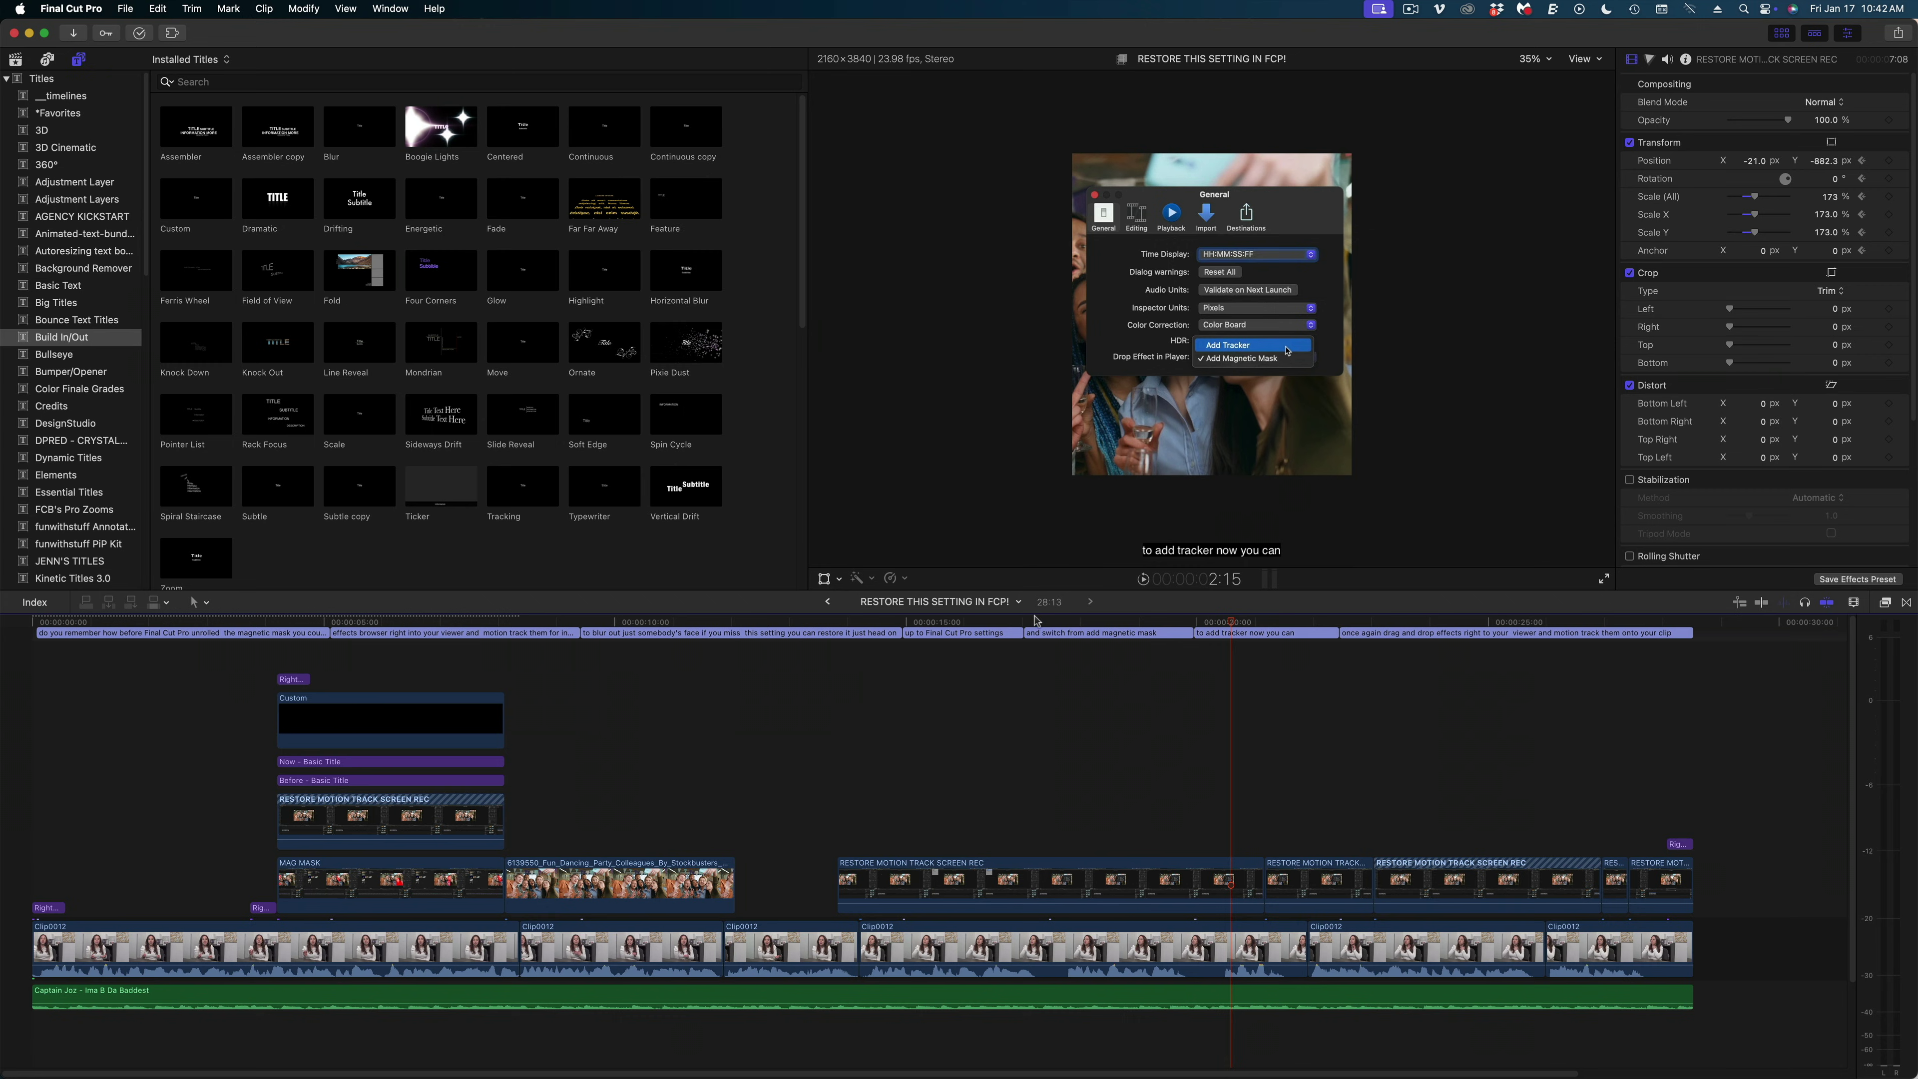
left_click(1117, 654)
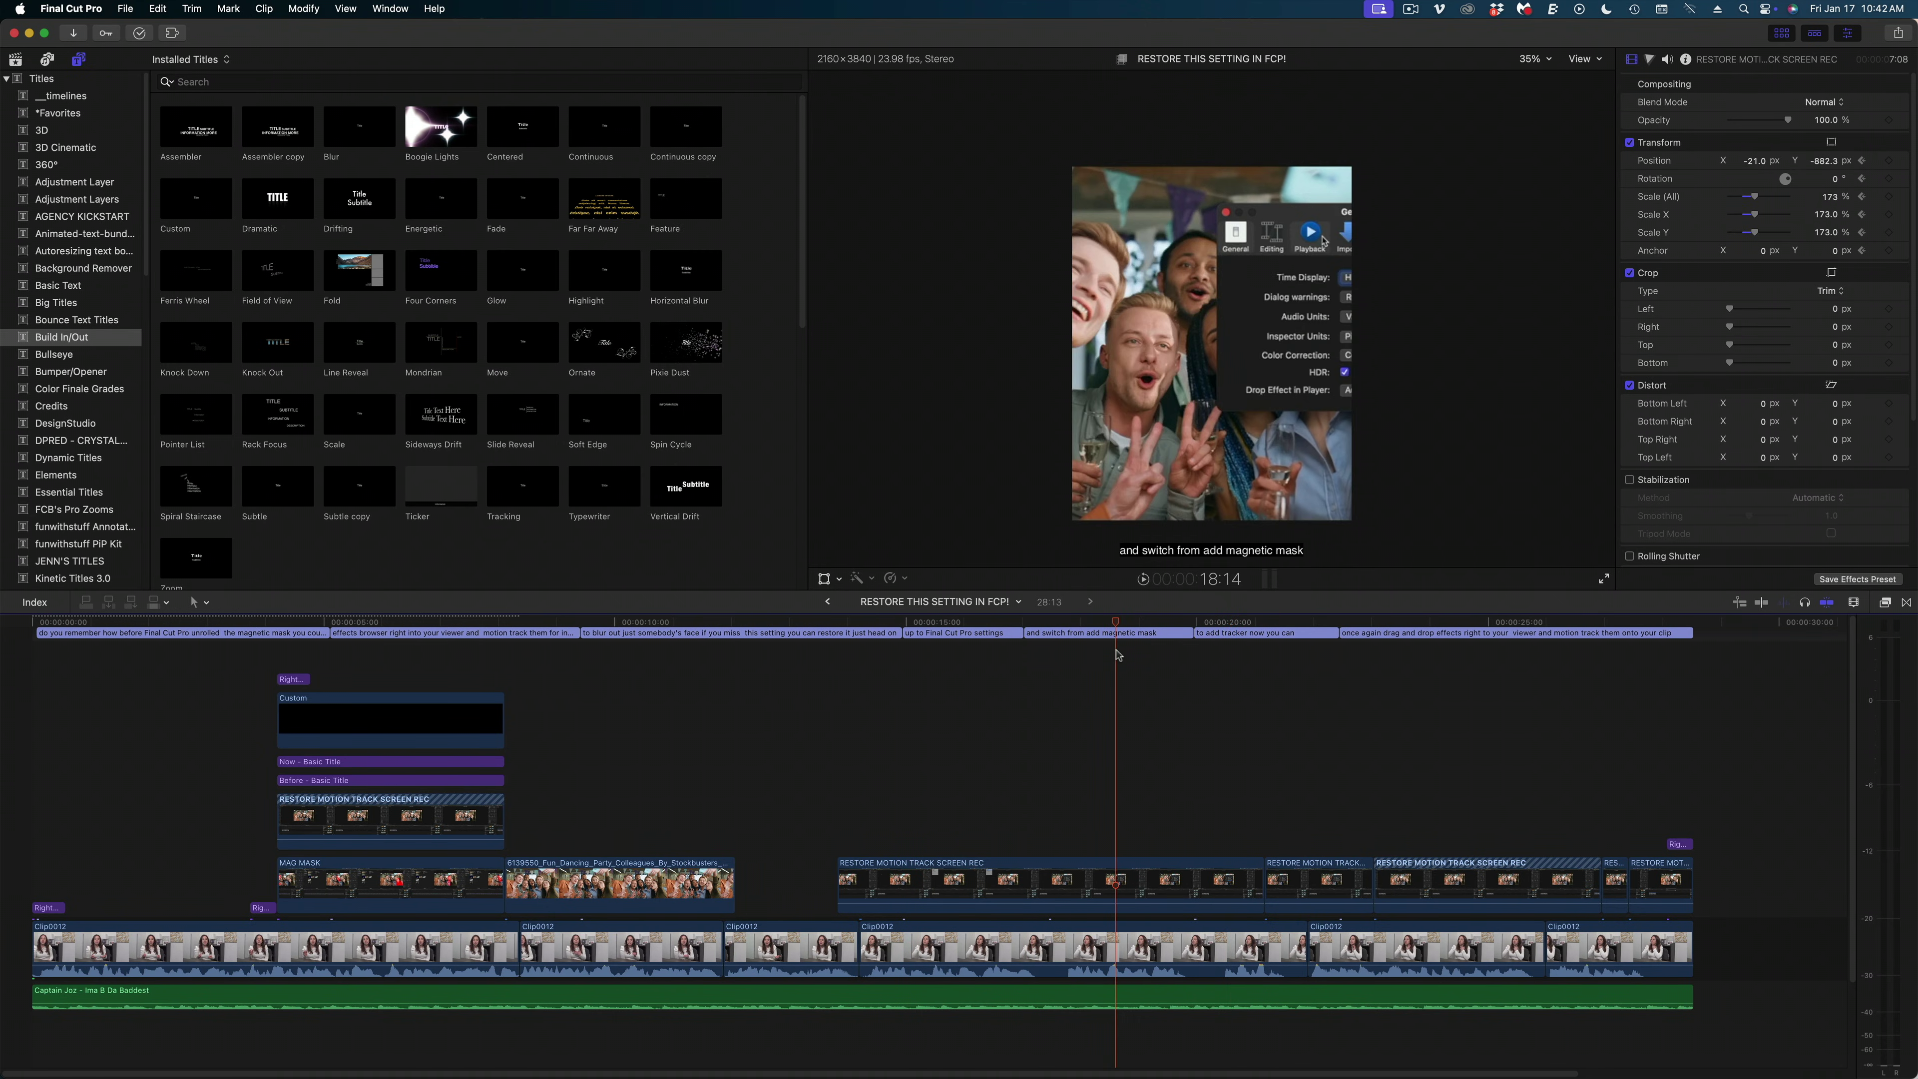
left_click(1092, 622)
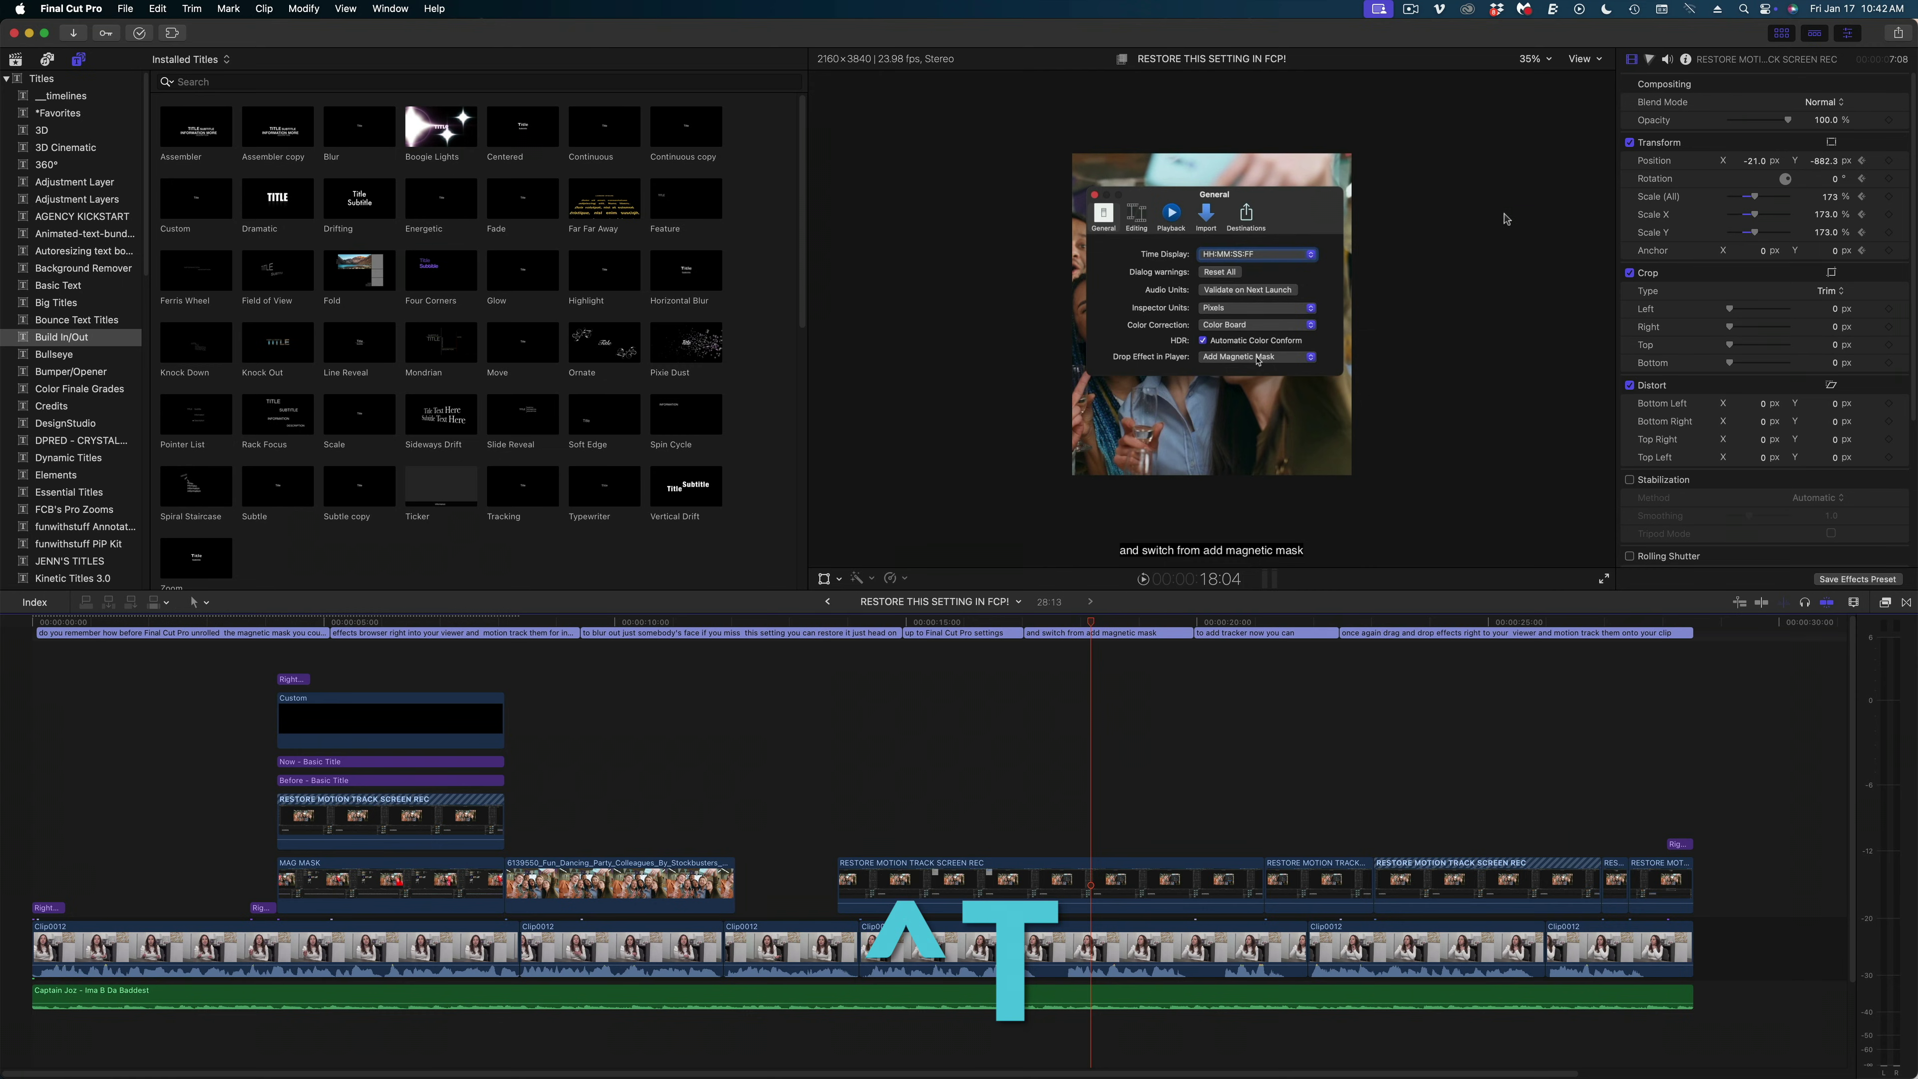
Step: Add a Basic Title with Control-T, view its text settings, then delete it again
key("ctrl+t")
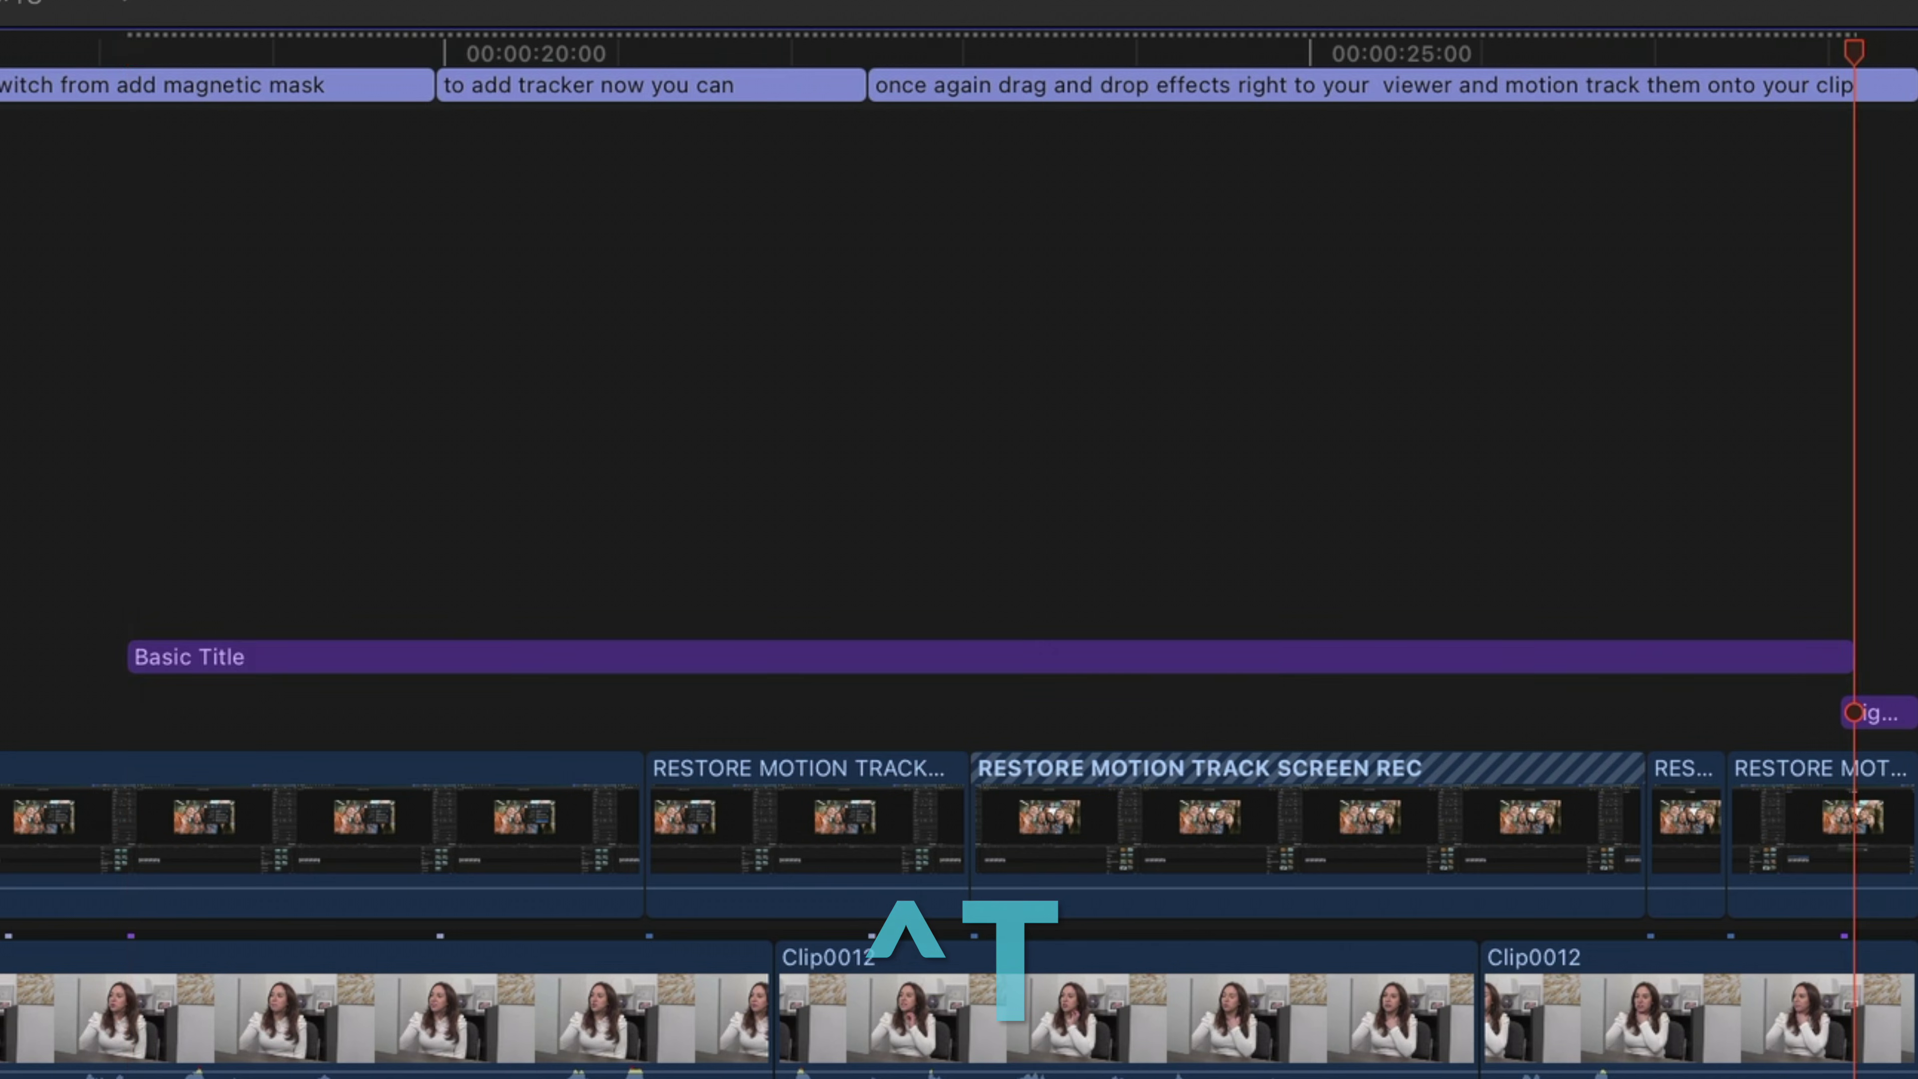
left_click(518, 657)
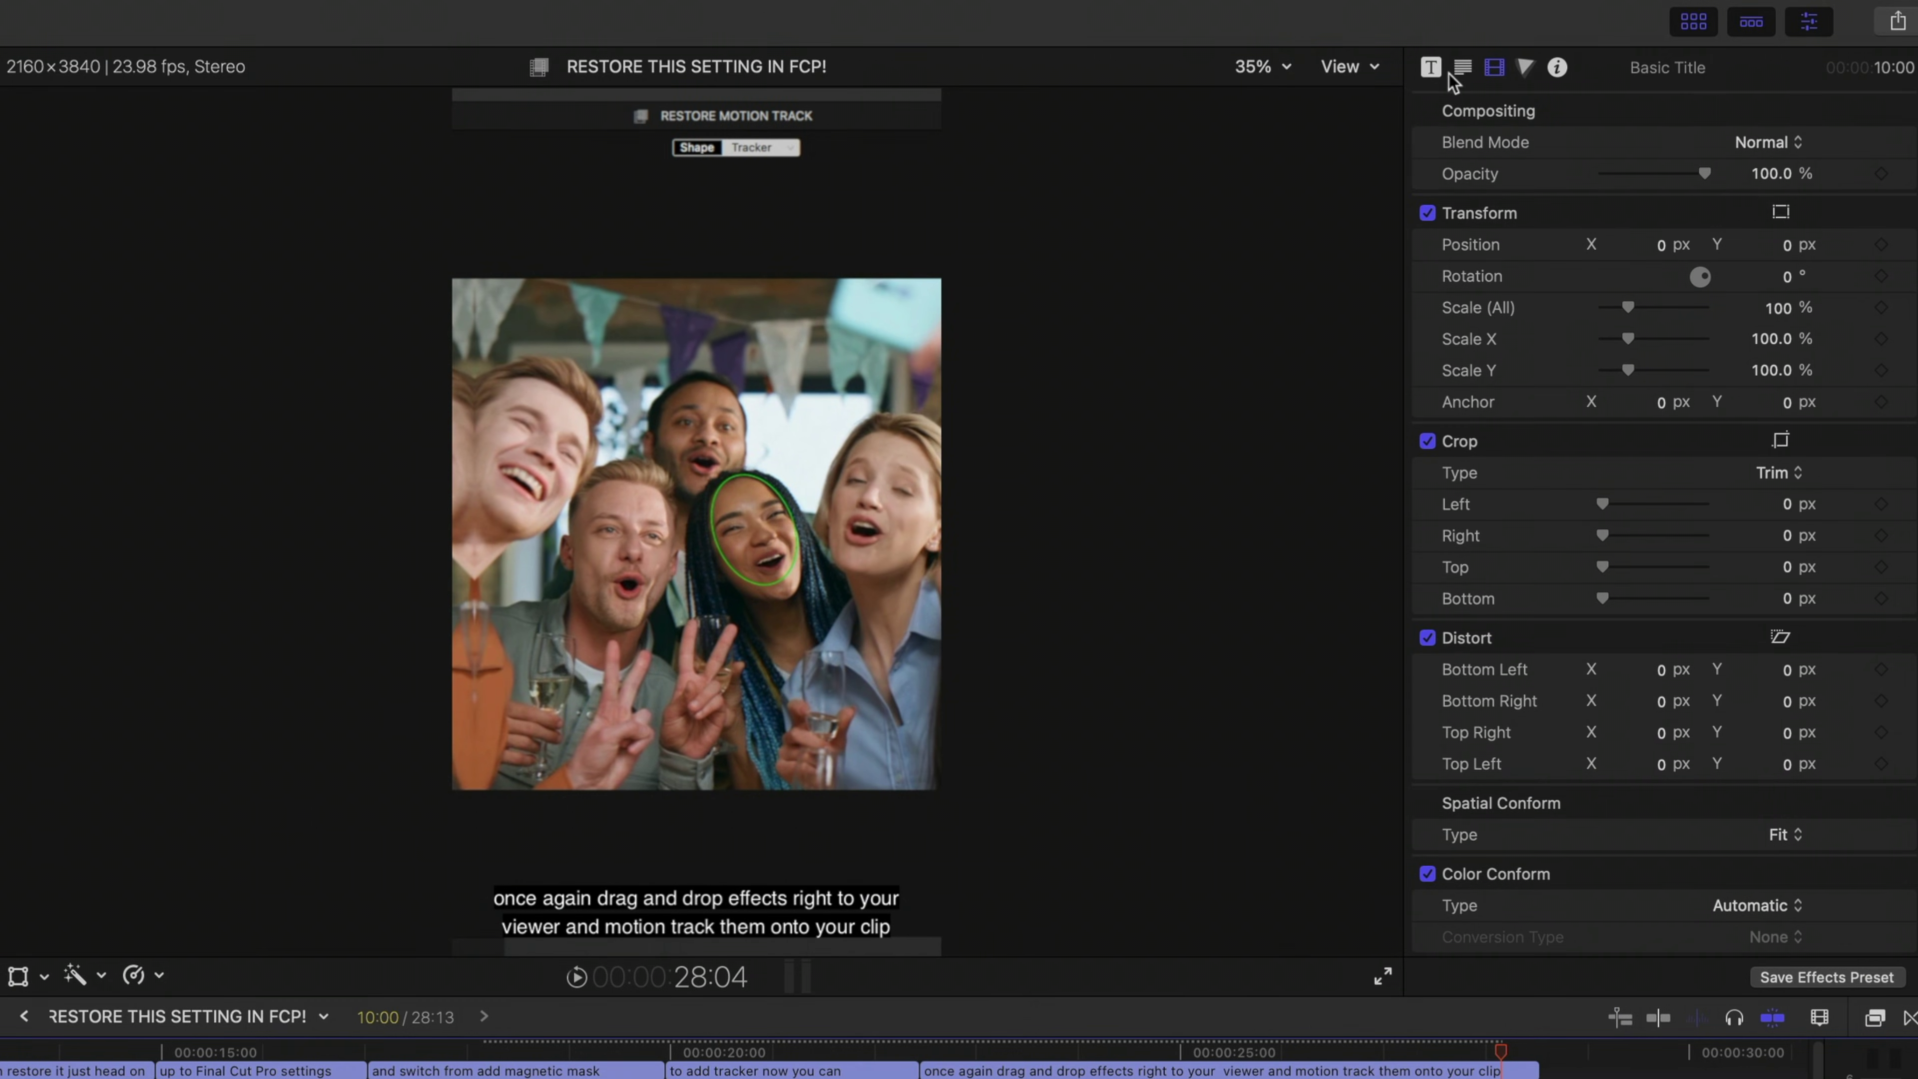
left_click(1462, 67)
left_click(821, 1051)
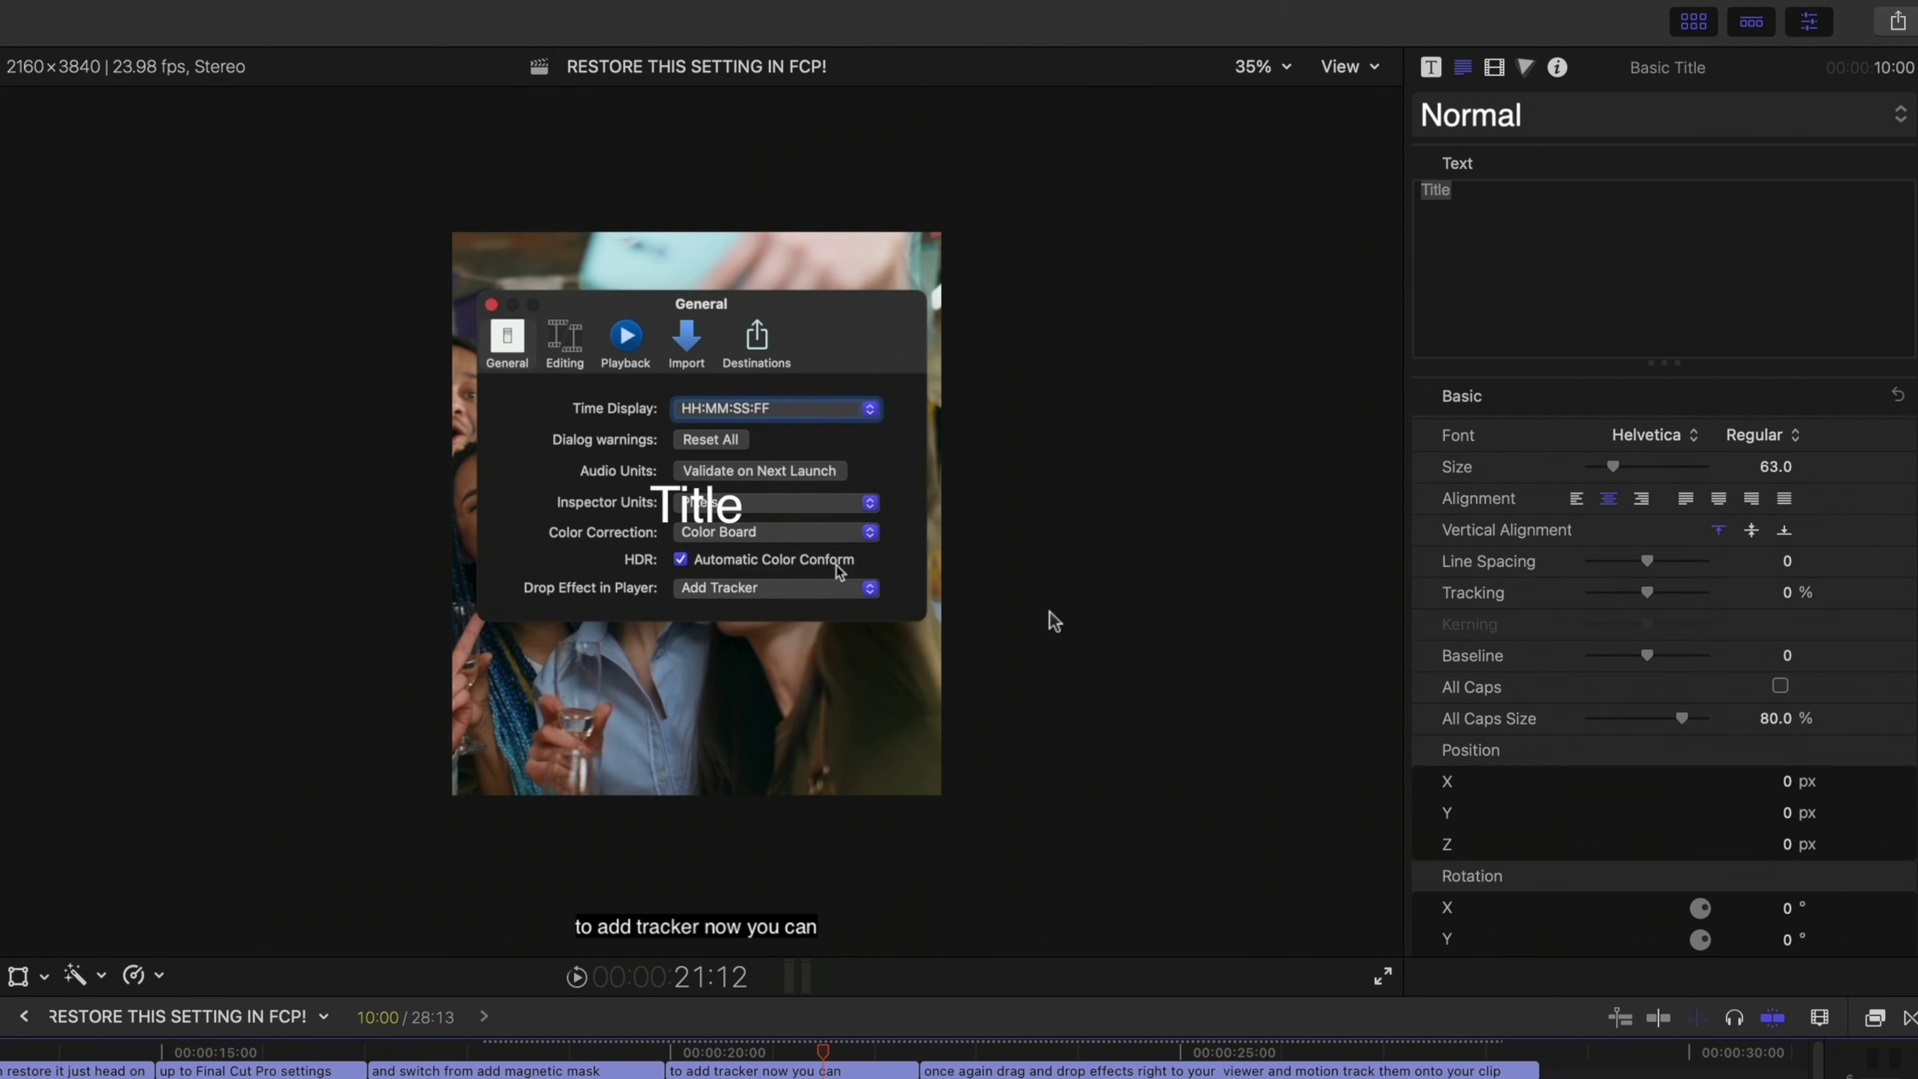
key("Delete")
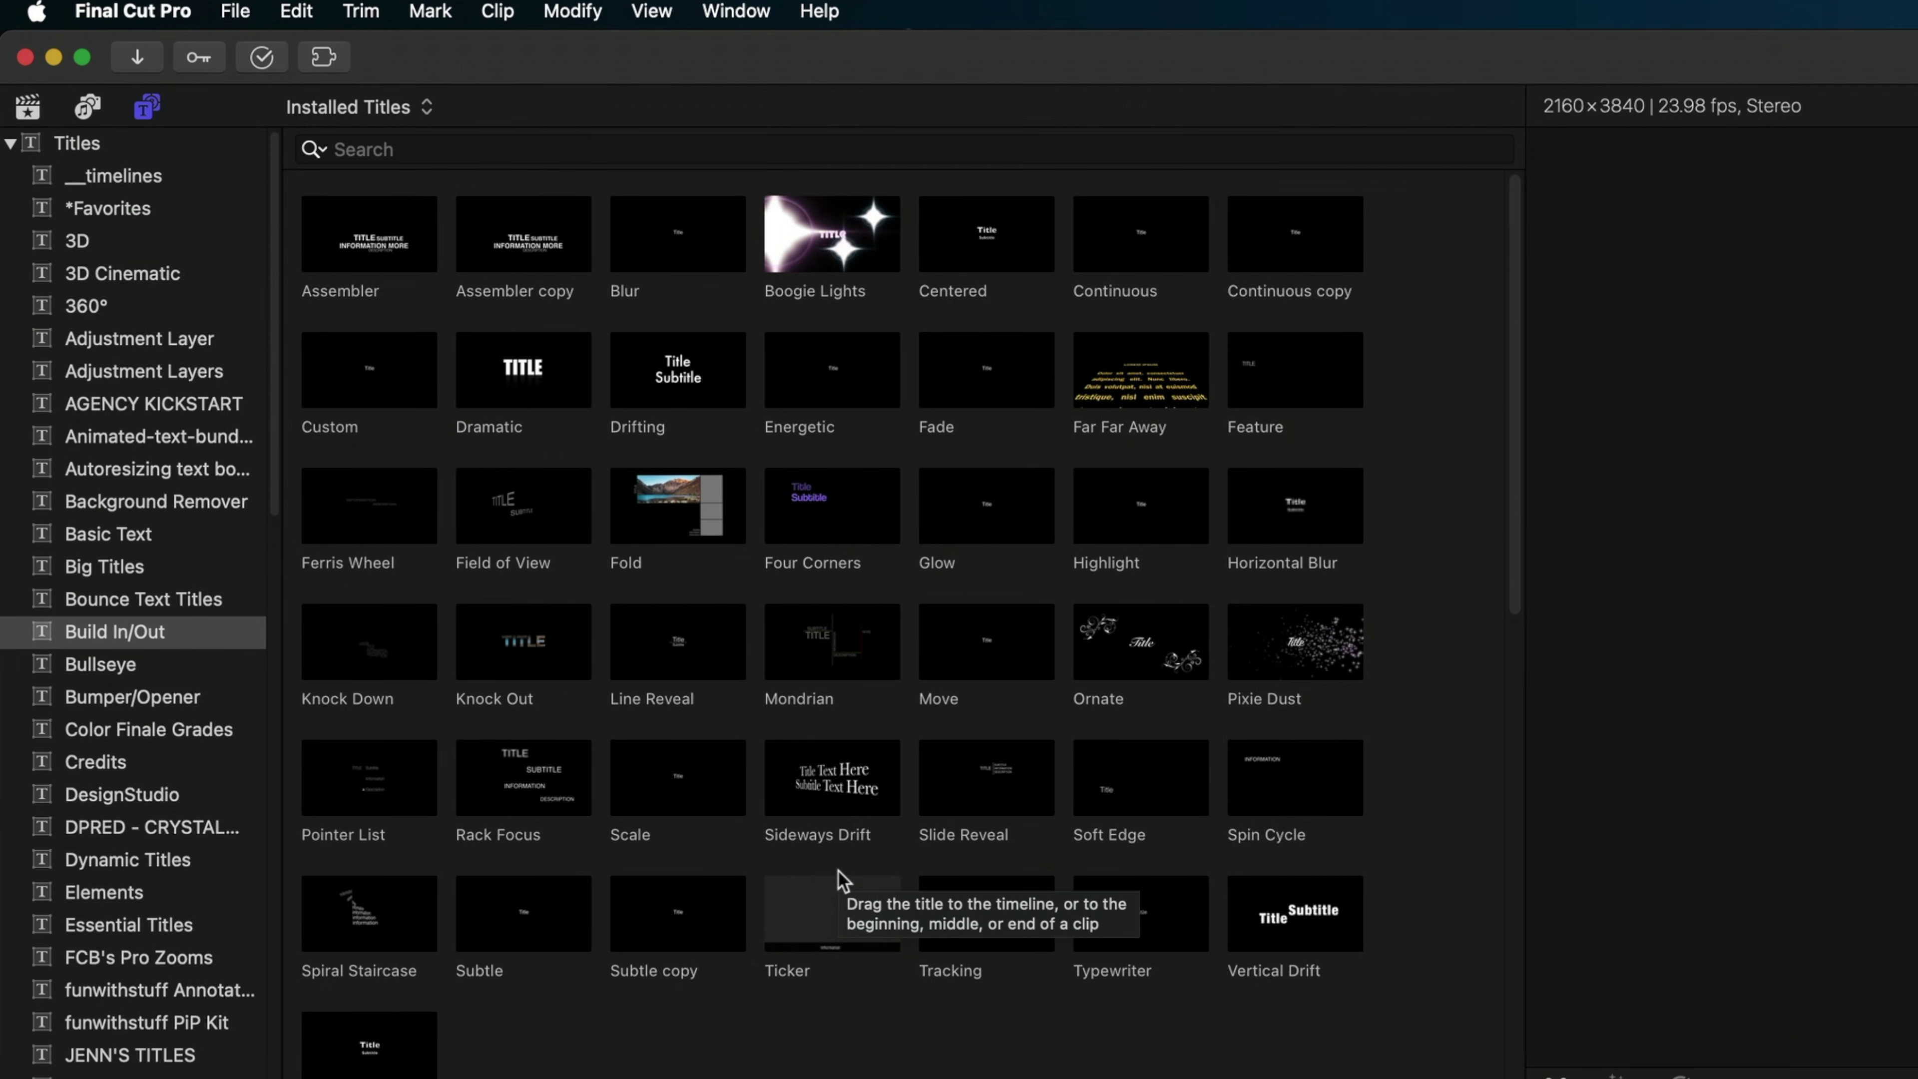
Step: Add the Energetic title to the timeline above the connected clips and preview it at 15:15
left_click_drag(775, 366, 1046, 922)
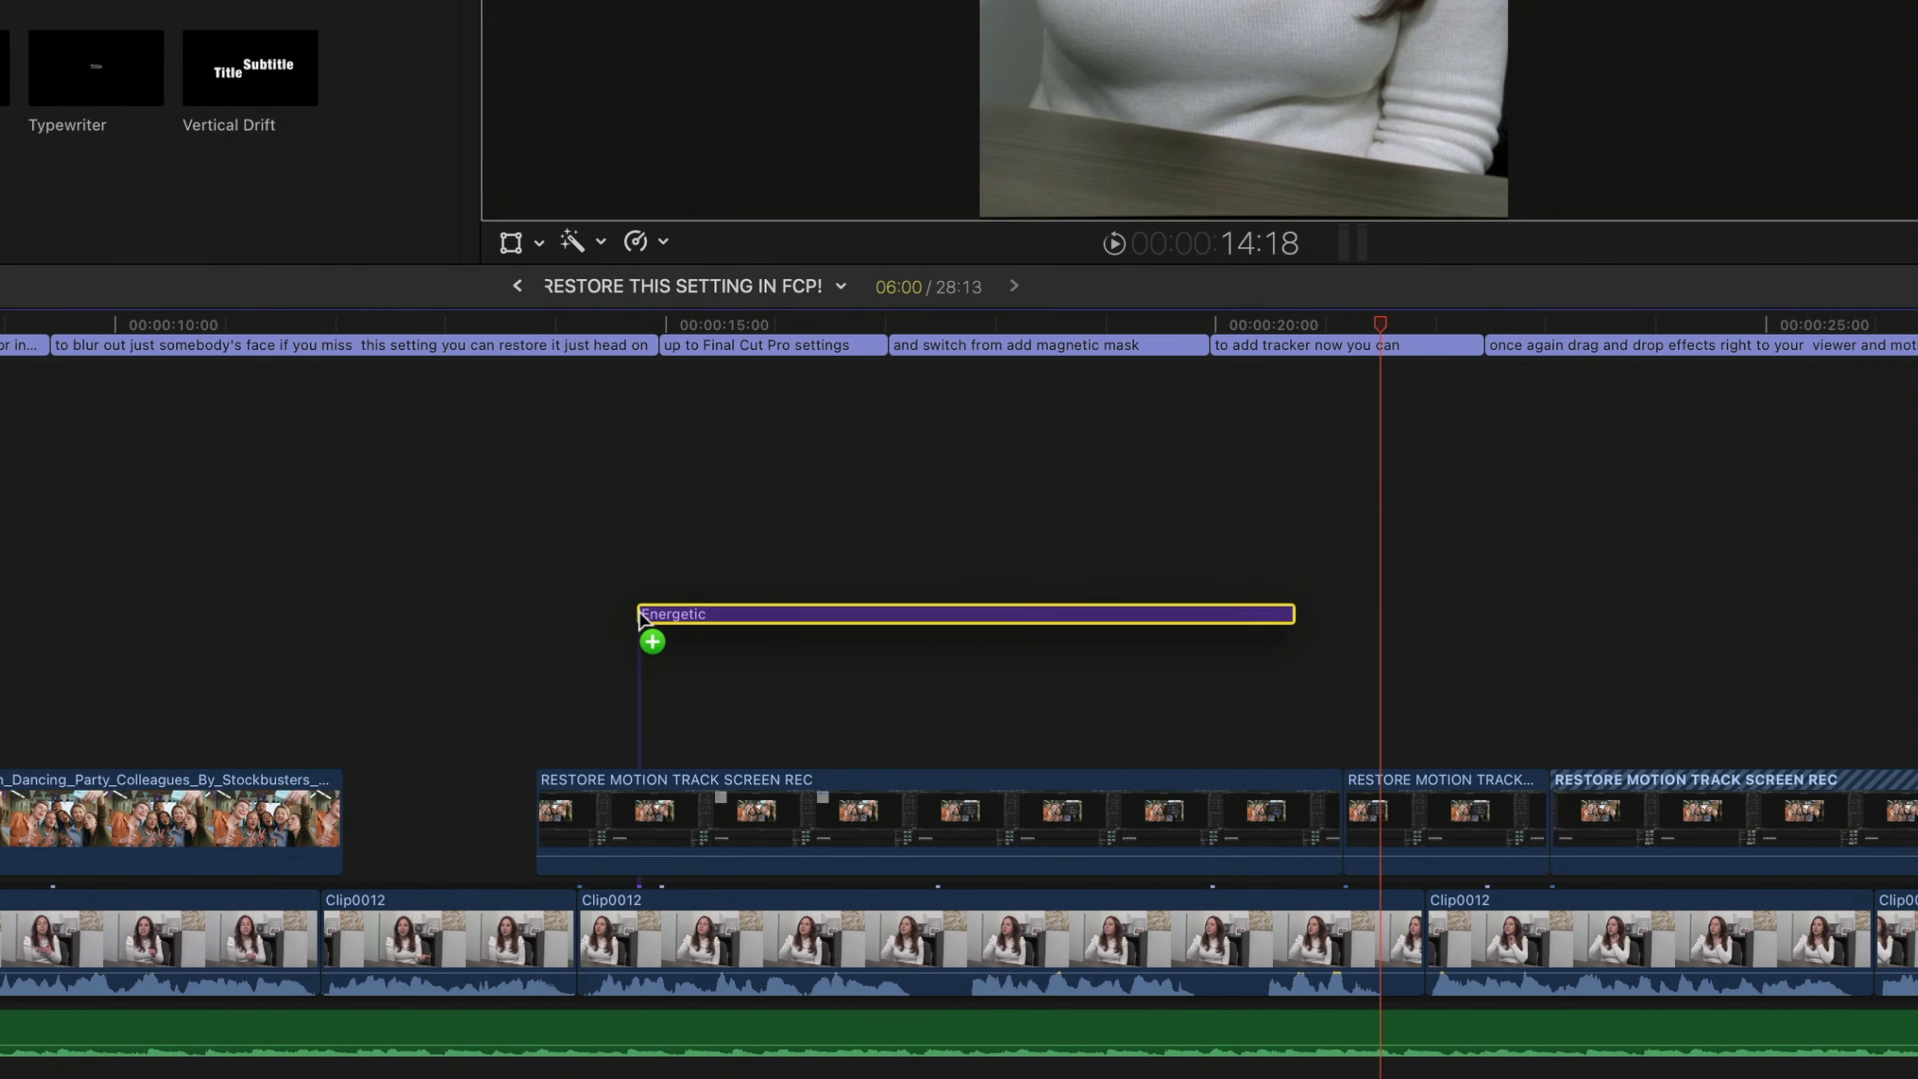
left_click_drag(640, 618, 642, 742)
left_click(736, 333)
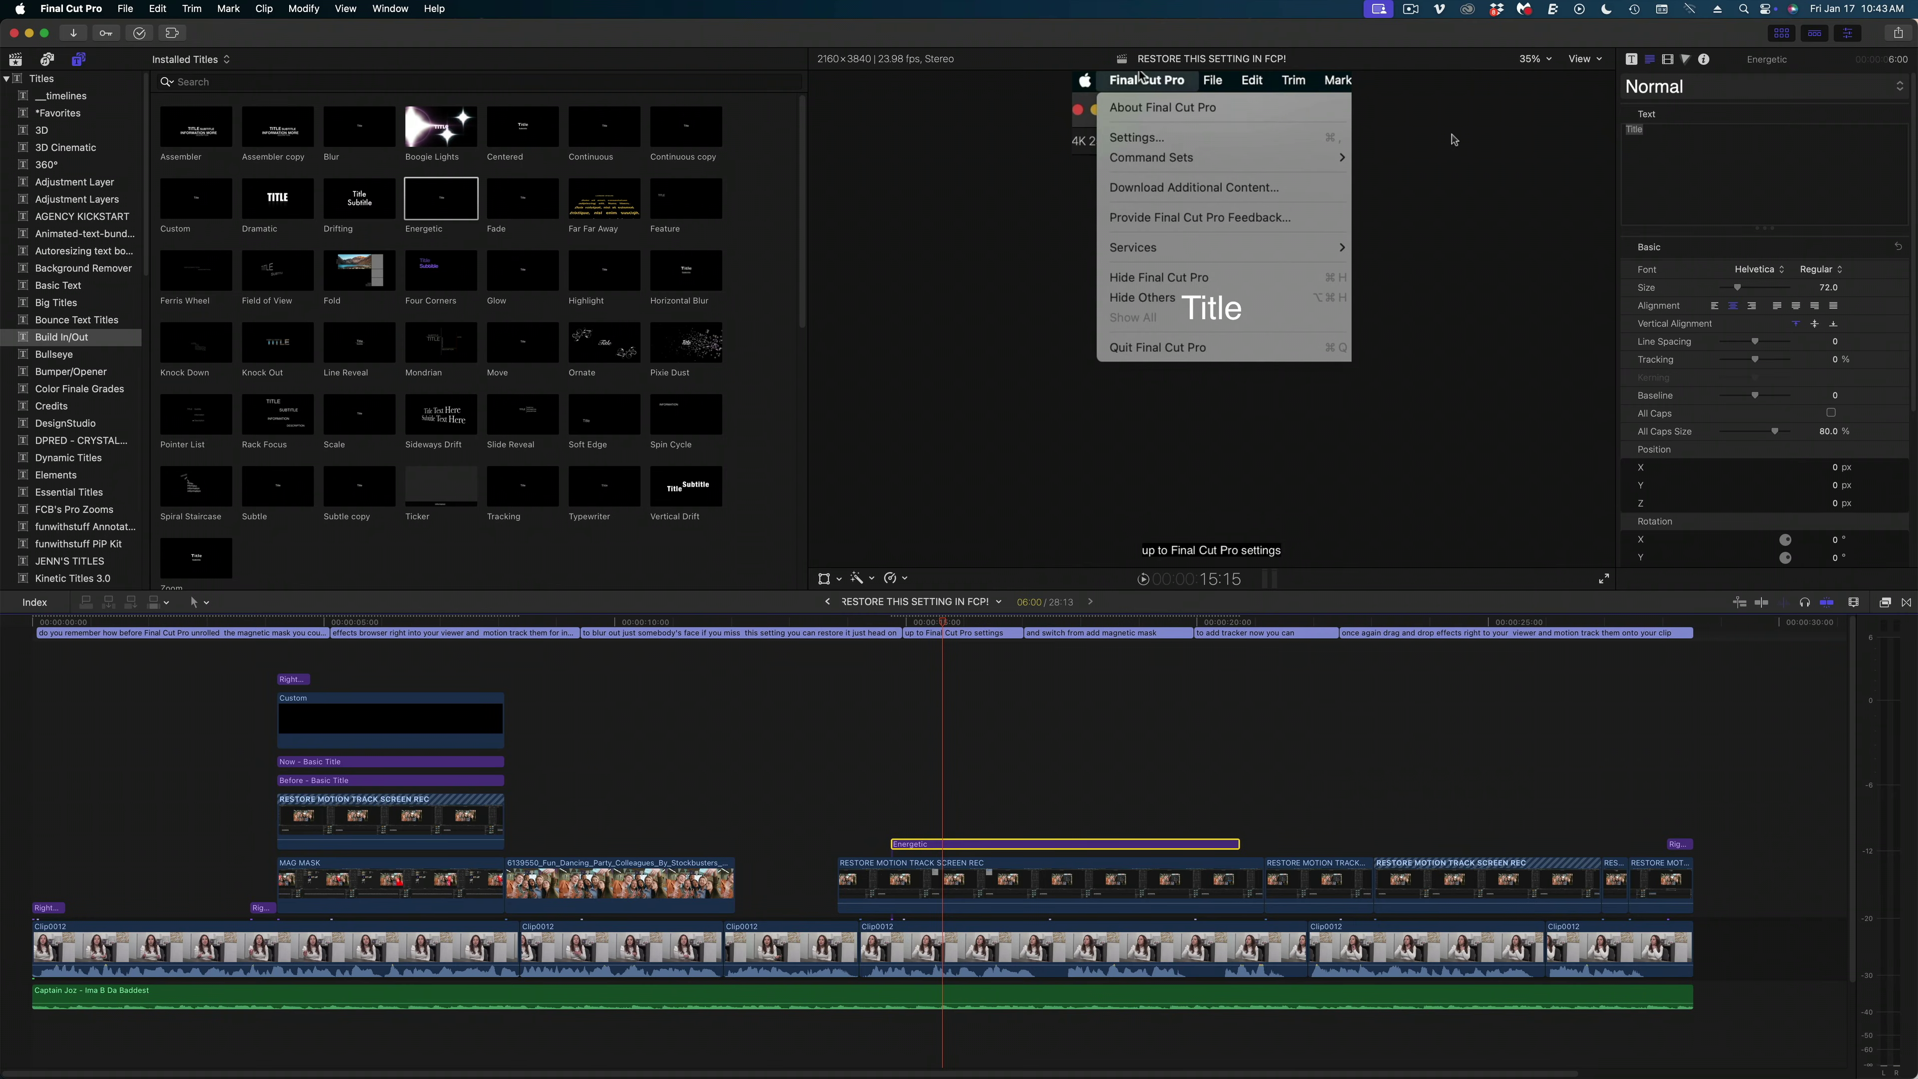
Step: Lower the Energetic title's text to Position Y of about -213 px in the inspector
left_click(1633, 62)
left_click(1820, 193)
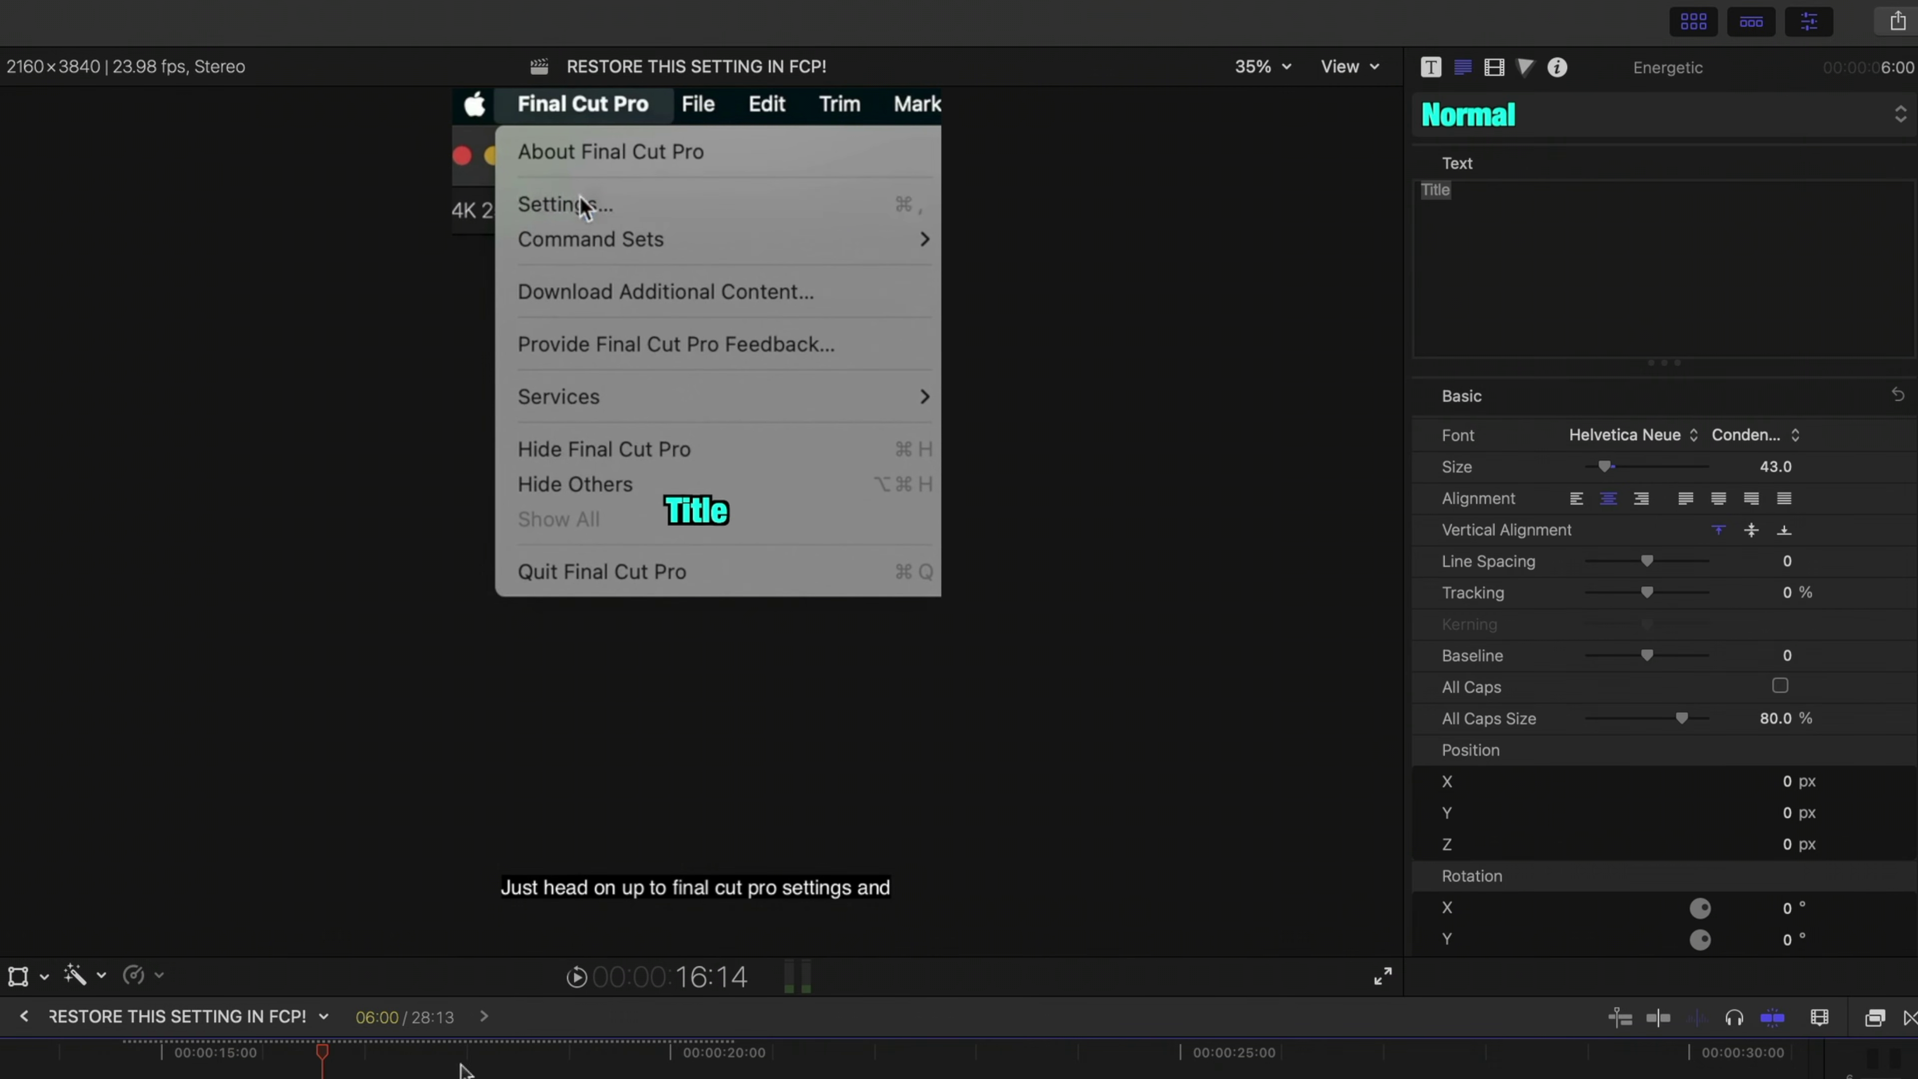
scroll(1795, 627, "down", 4)
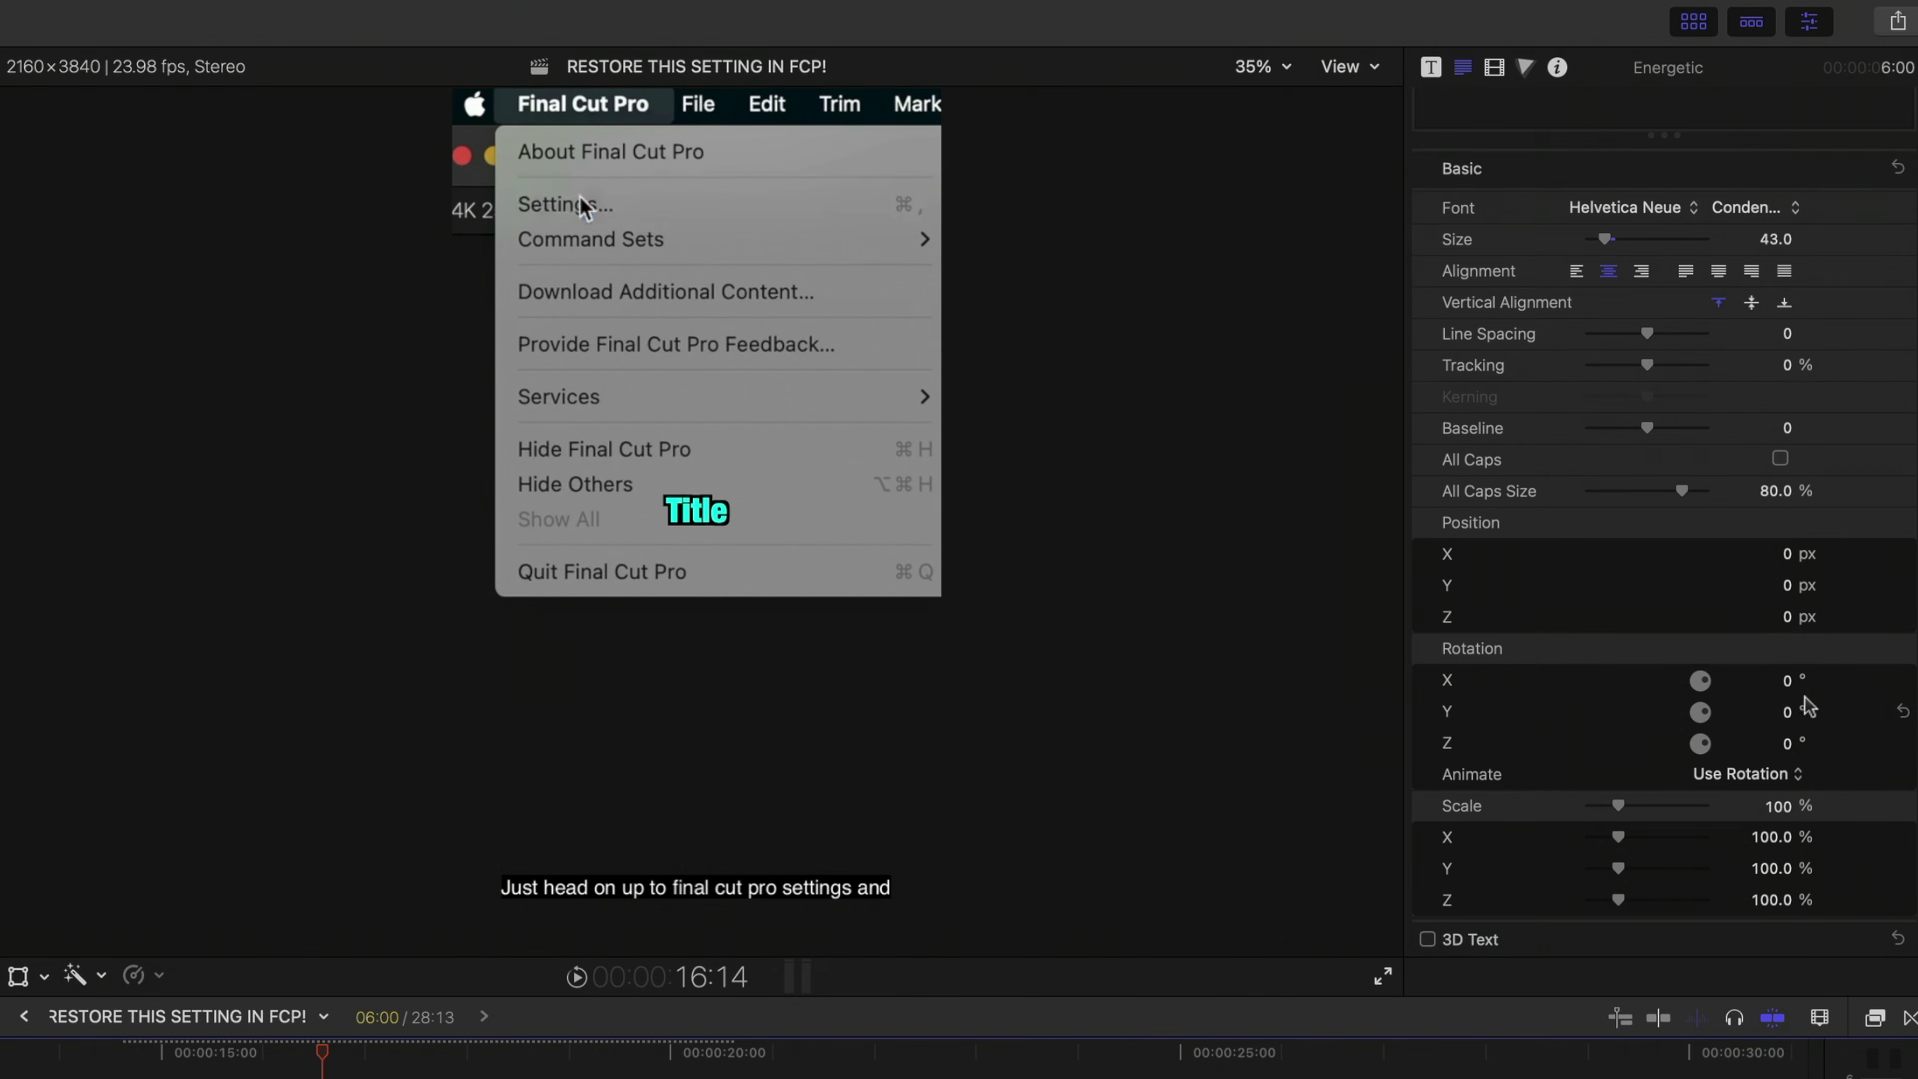
left_click_drag(1788, 589, 1785, 586)
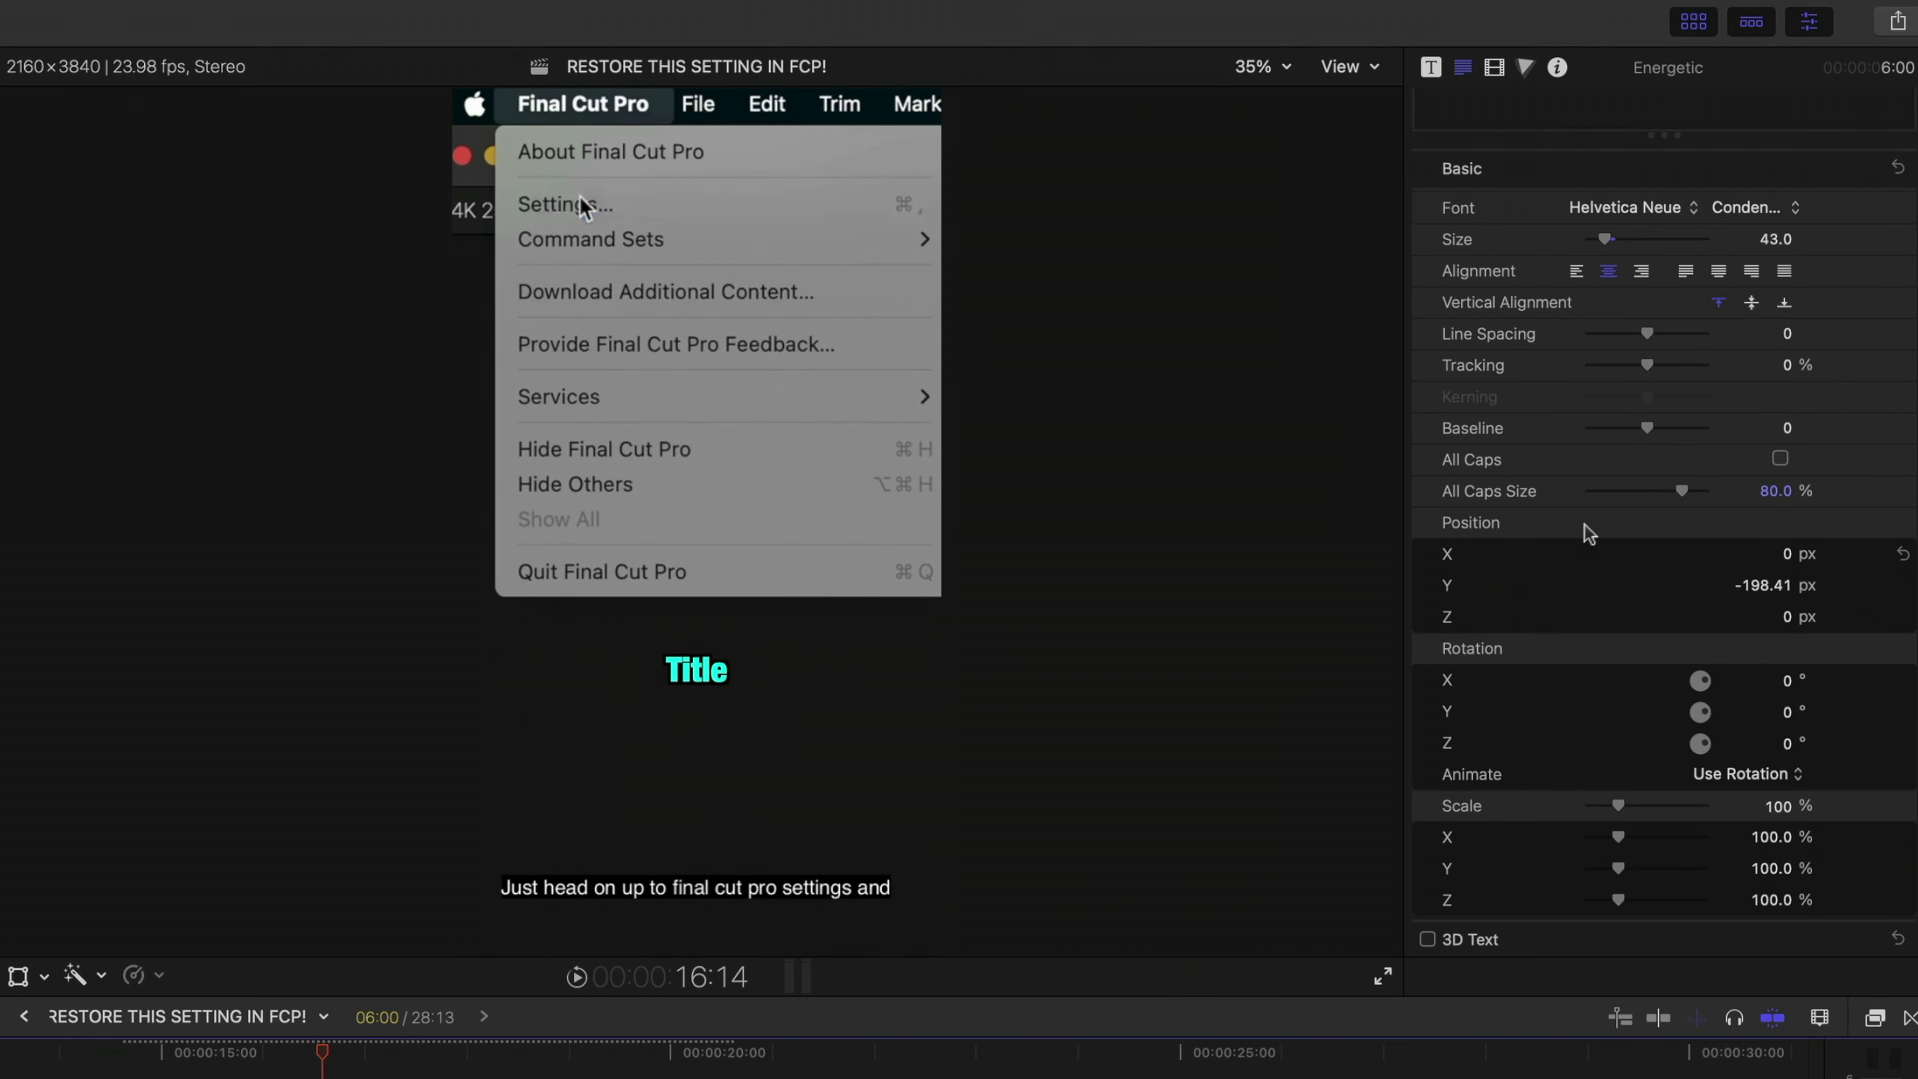
left_click_drag(1779, 594, 1779, 599)
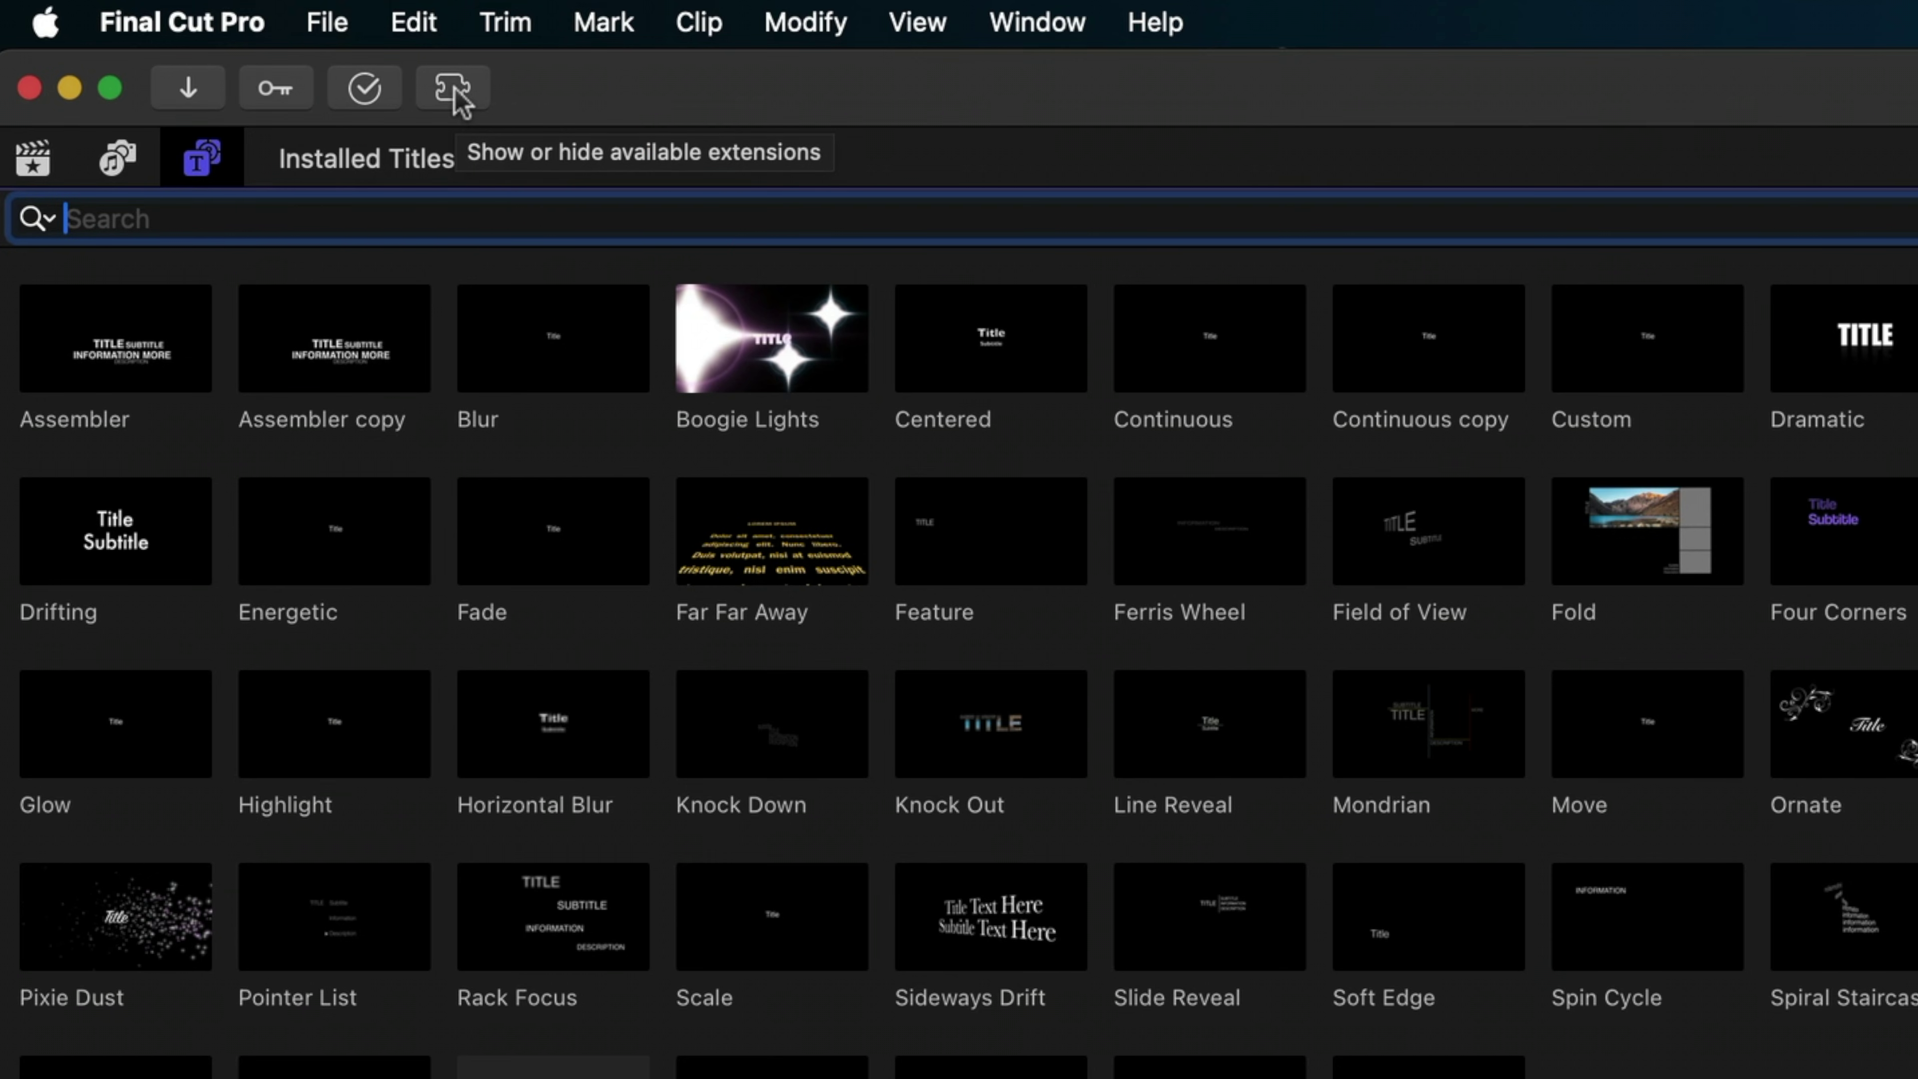
Step: Launch the captionAnimator extension and drag the RESTORE THIS SETTING IN FCP! project into it
left_click(456, 94)
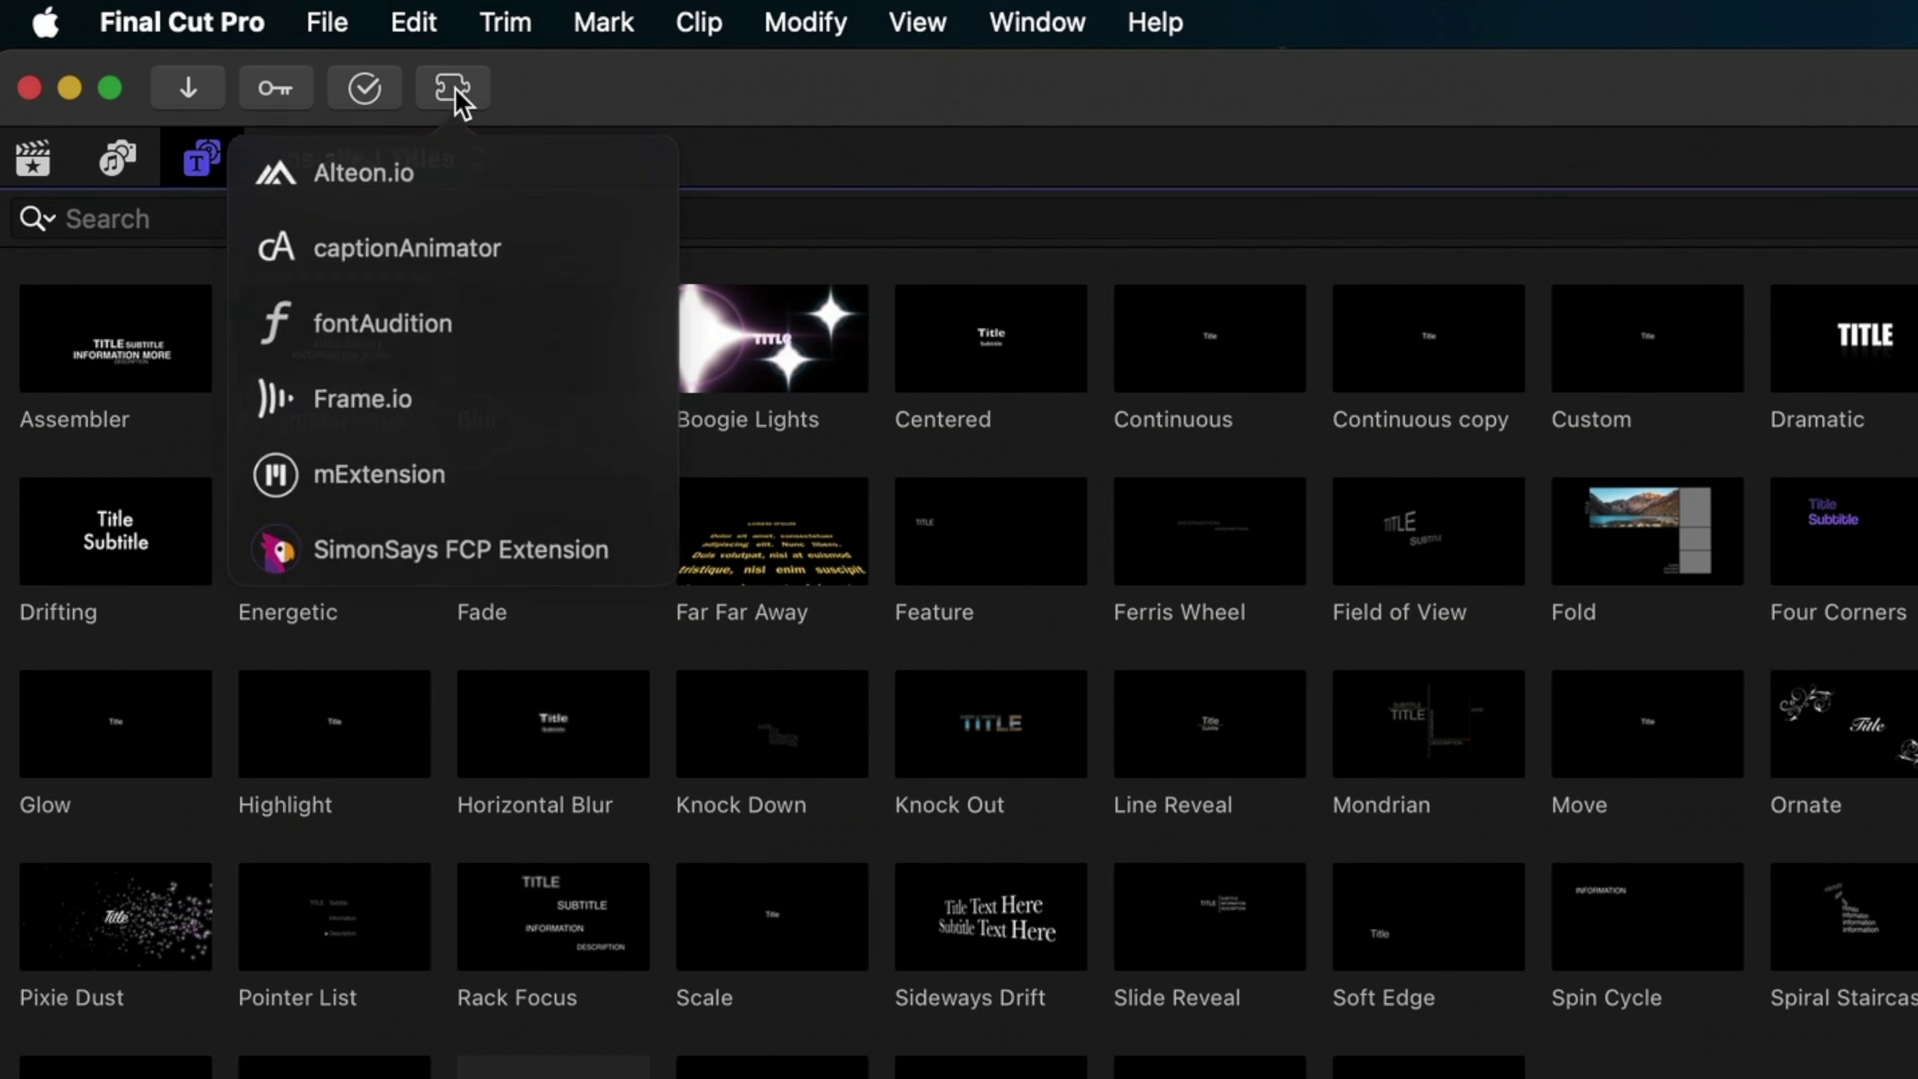
left_click(457, 251)
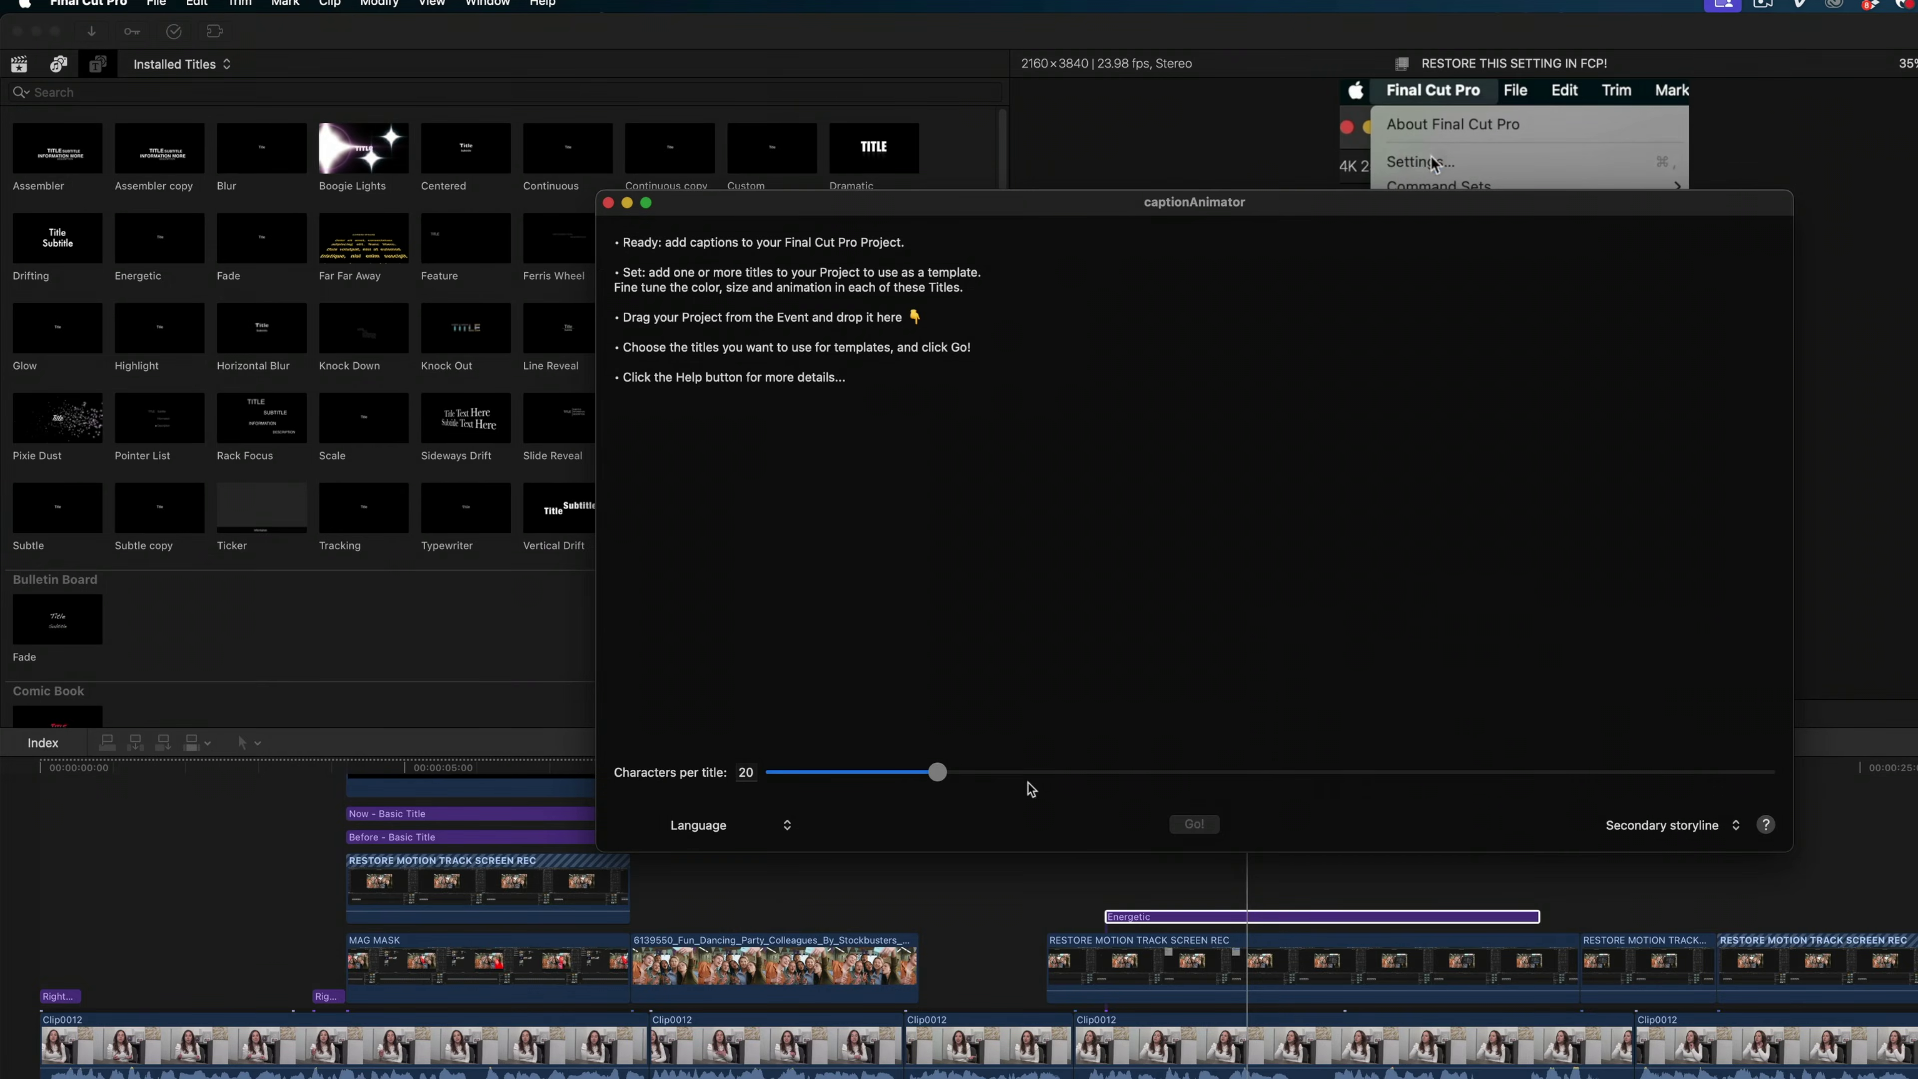
left_click(19, 65)
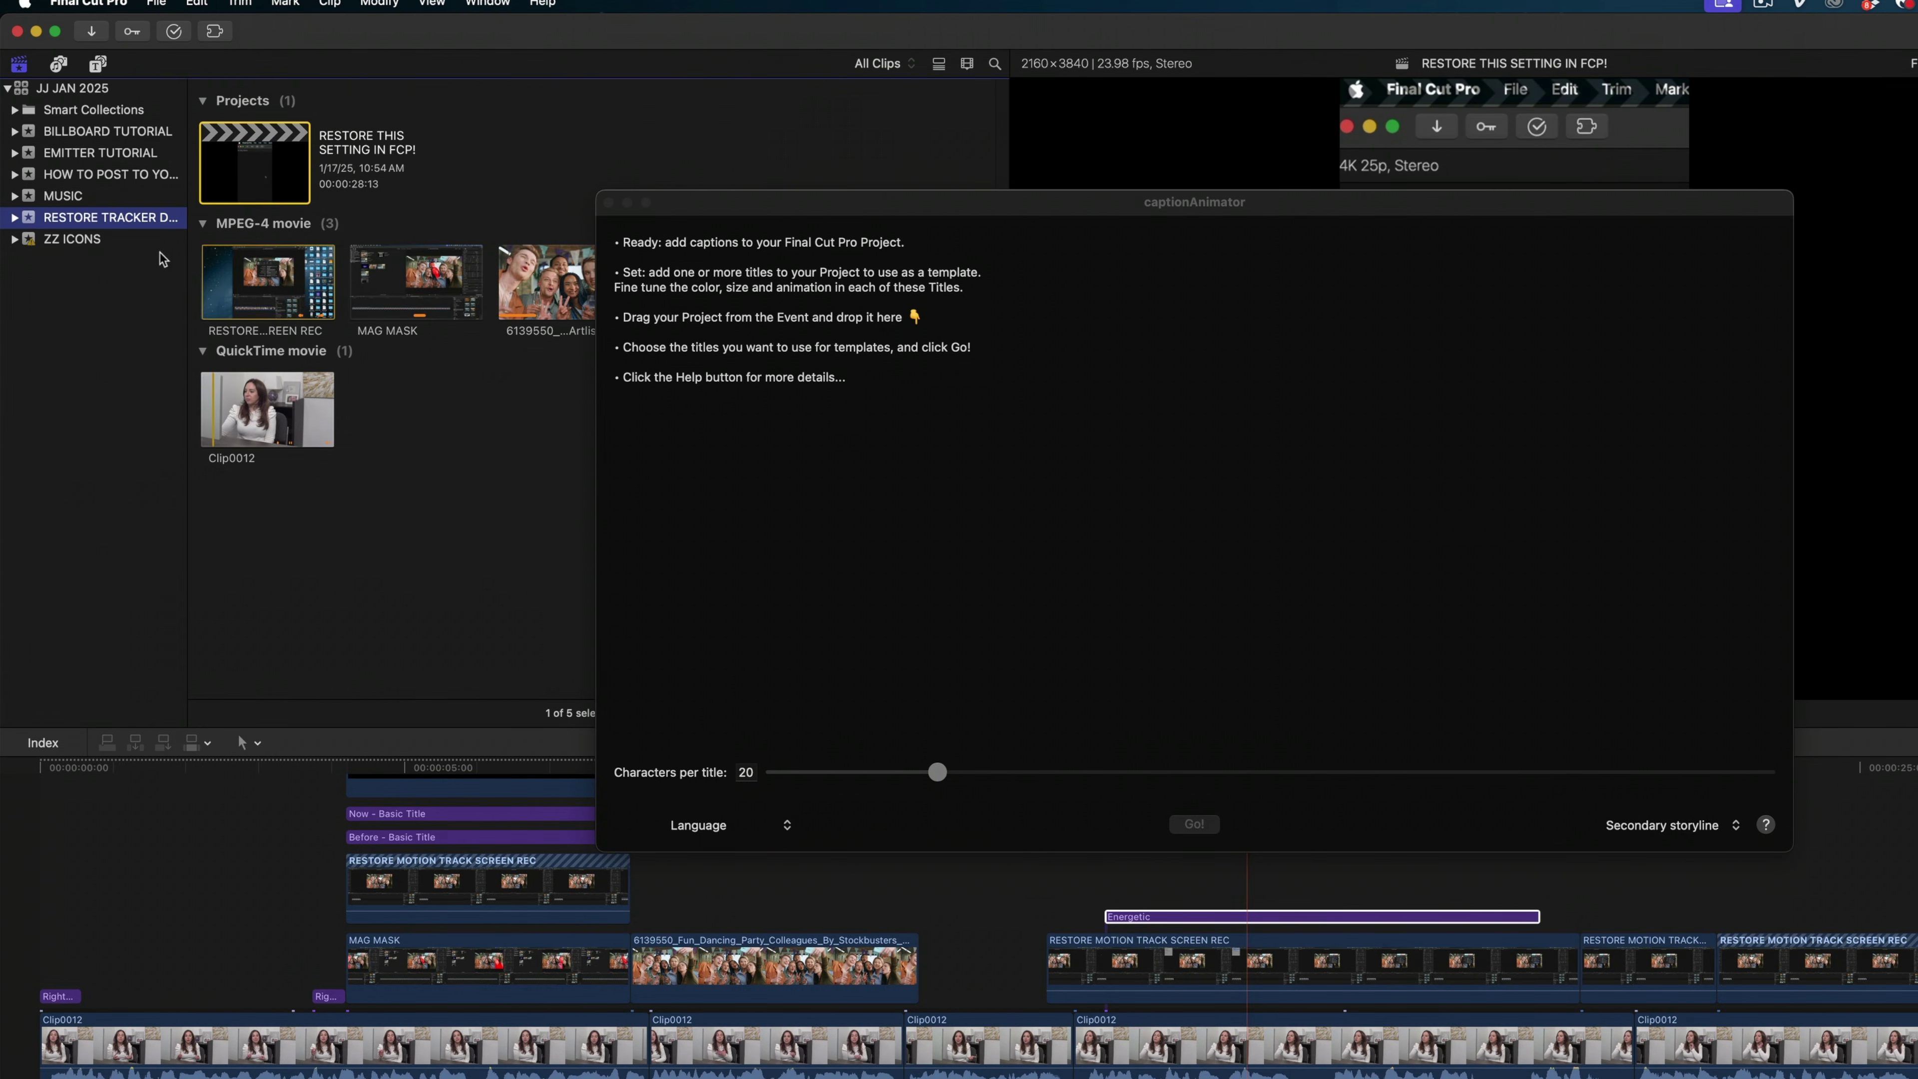
left_click(258, 164)
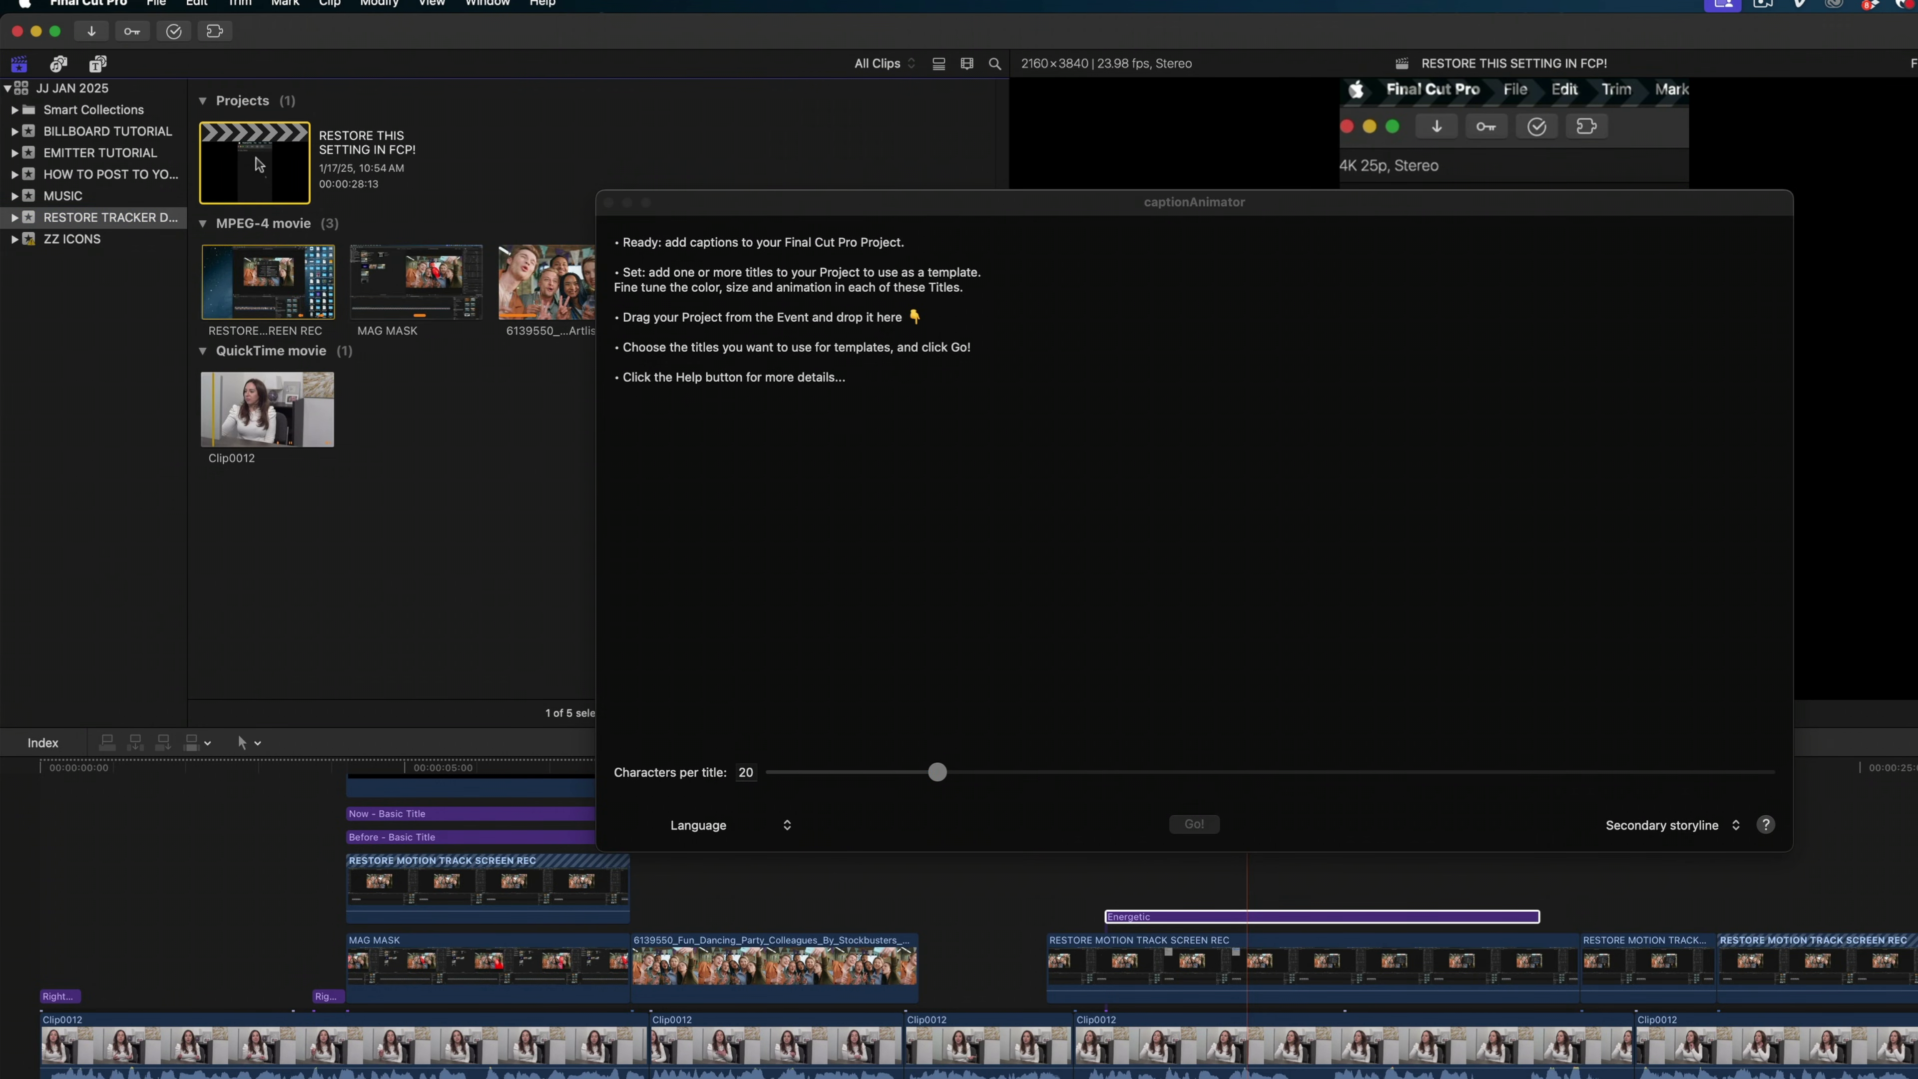
left_click_drag(257, 164, 1033, 442)
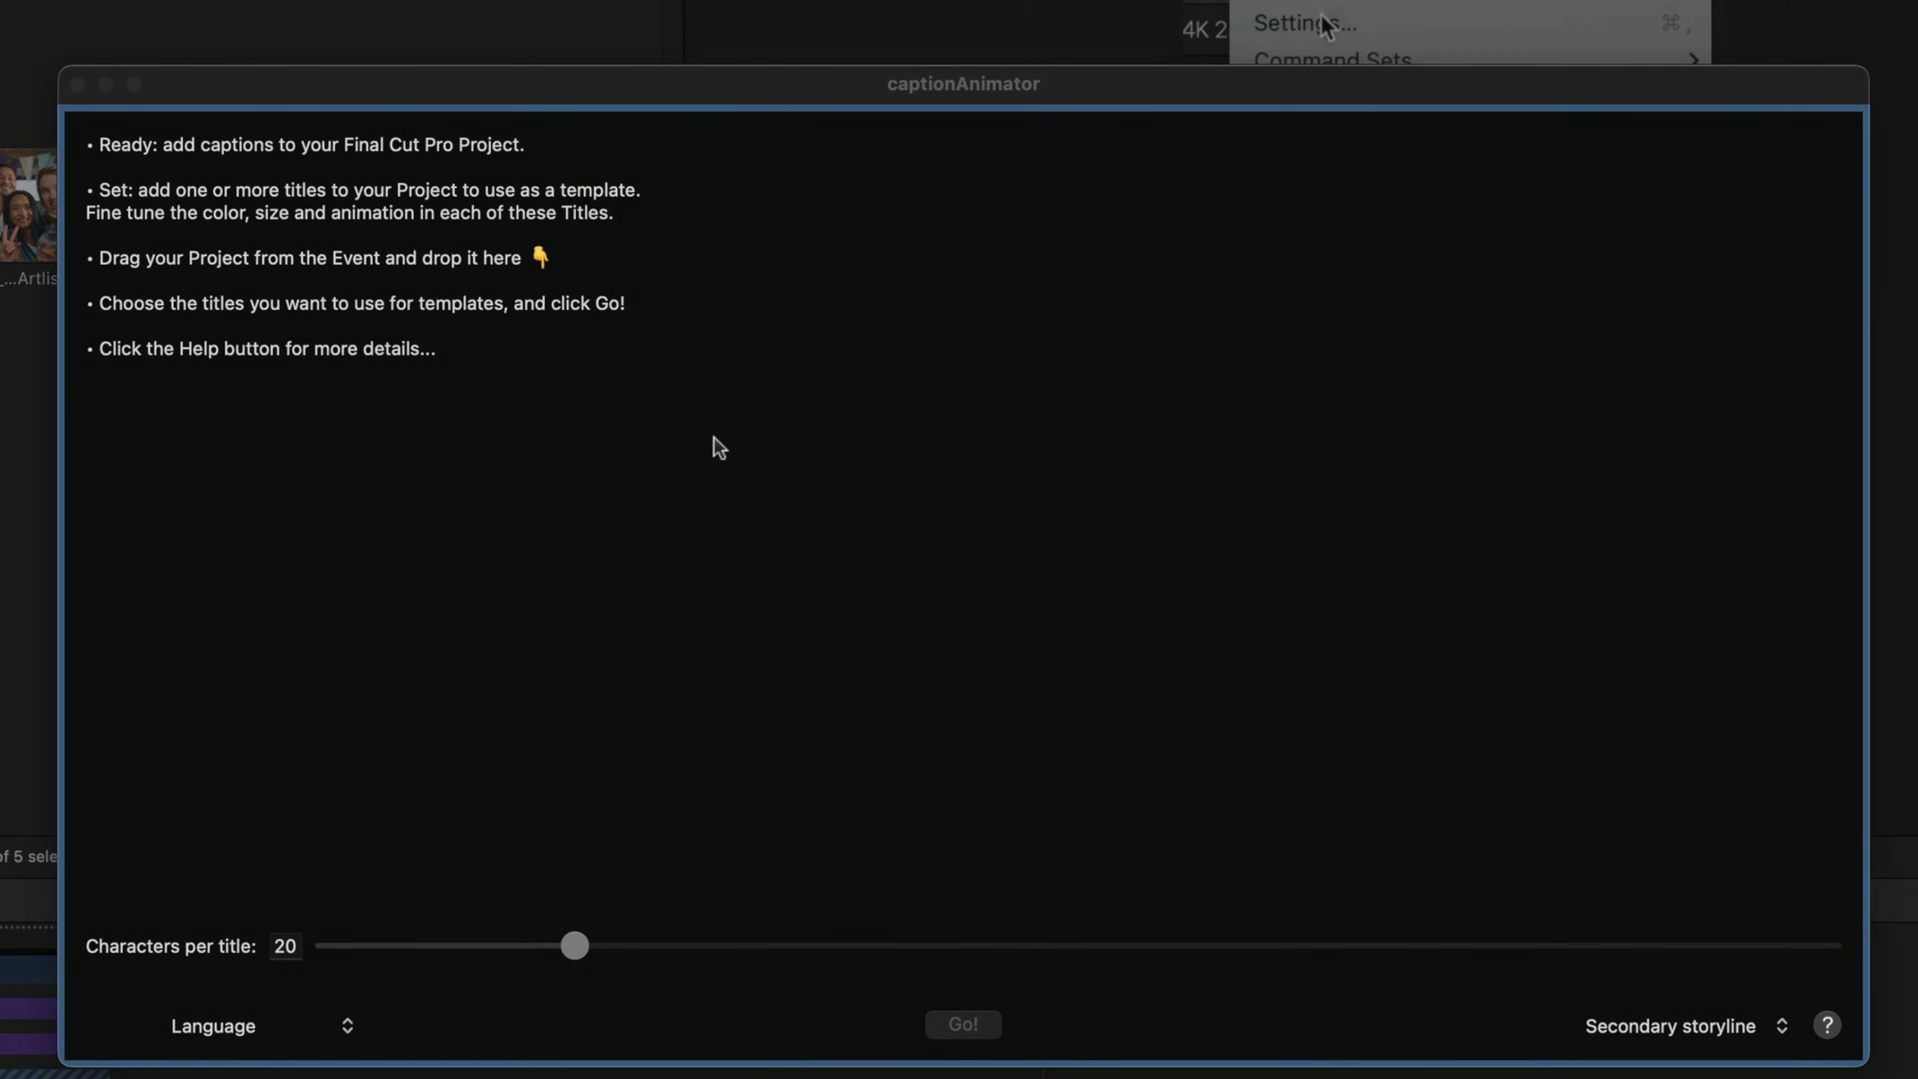
left_click_drag(718, 447, 726, 427)
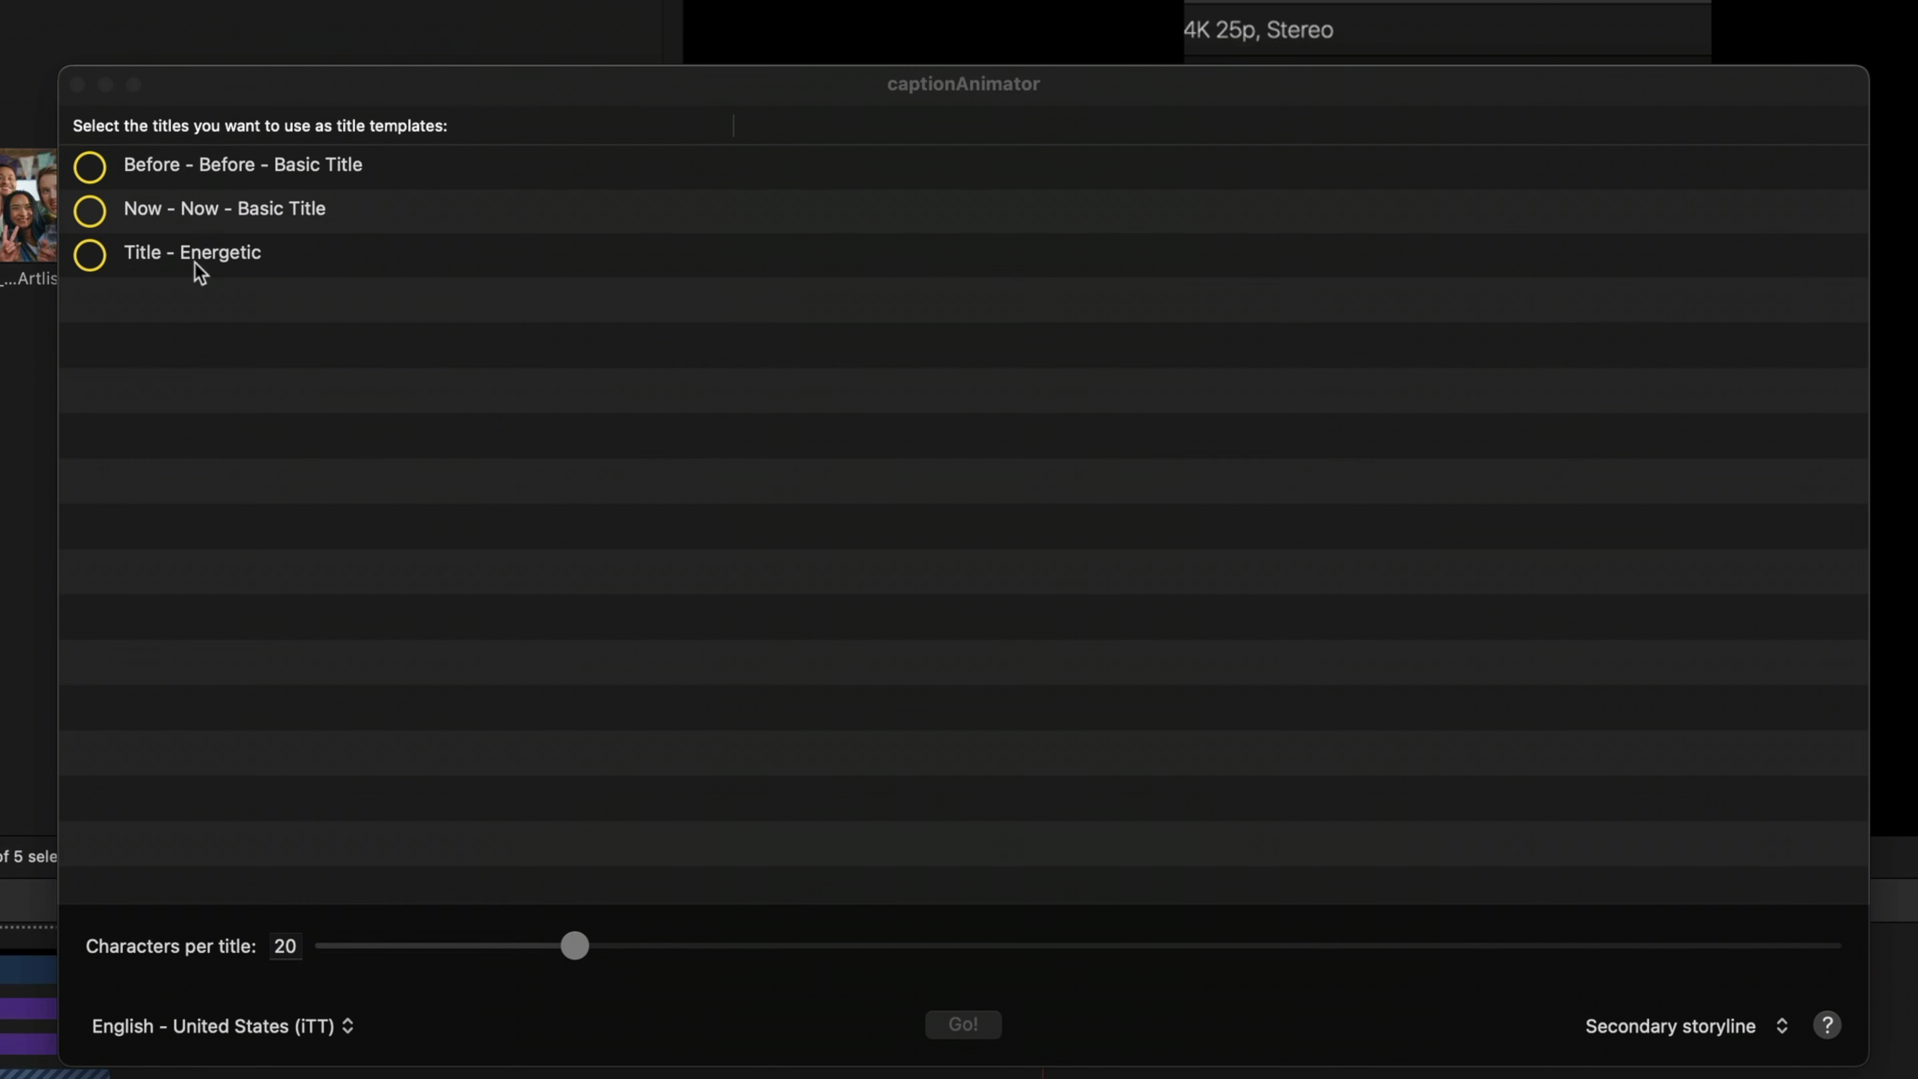
Step: Pick the Title - Energetic template, keep captions in a secondary storyline, and start the conversion with Go!
left_click(91, 255)
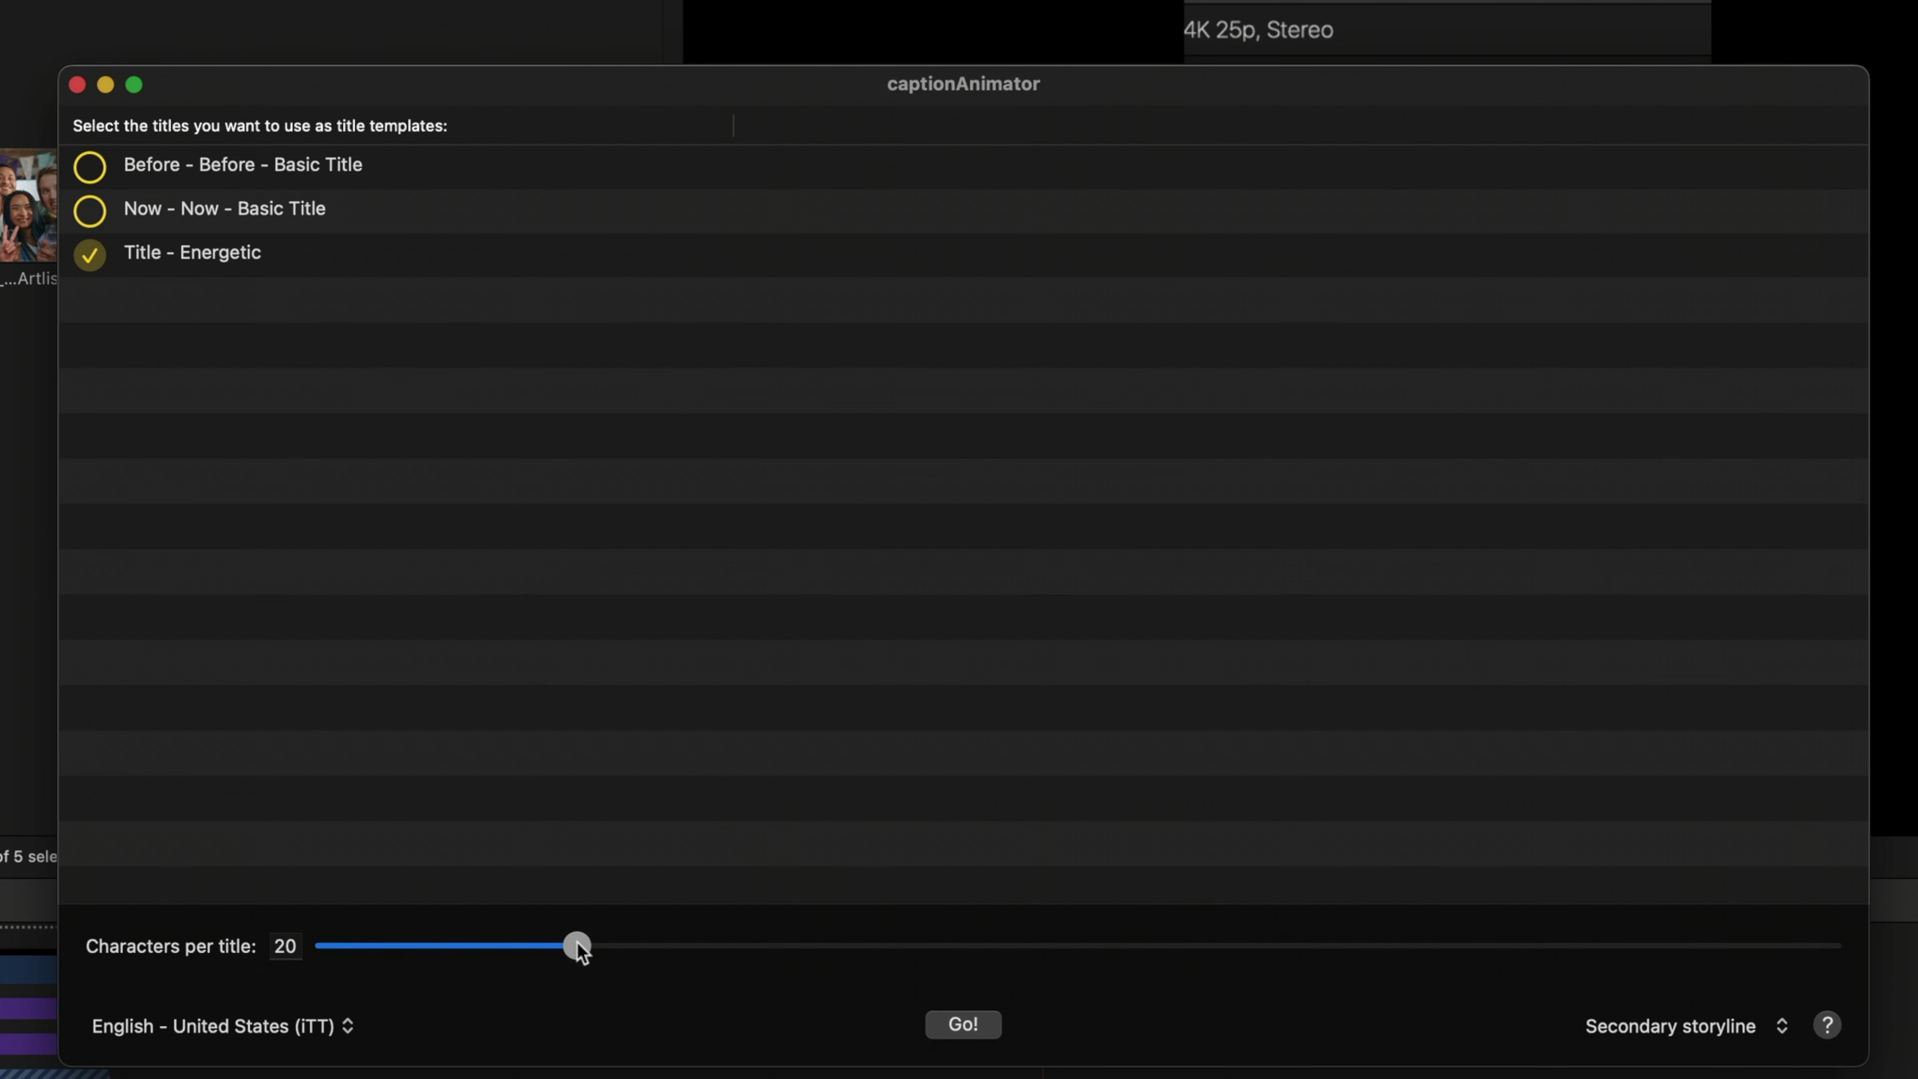
left_click(1721, 1027)
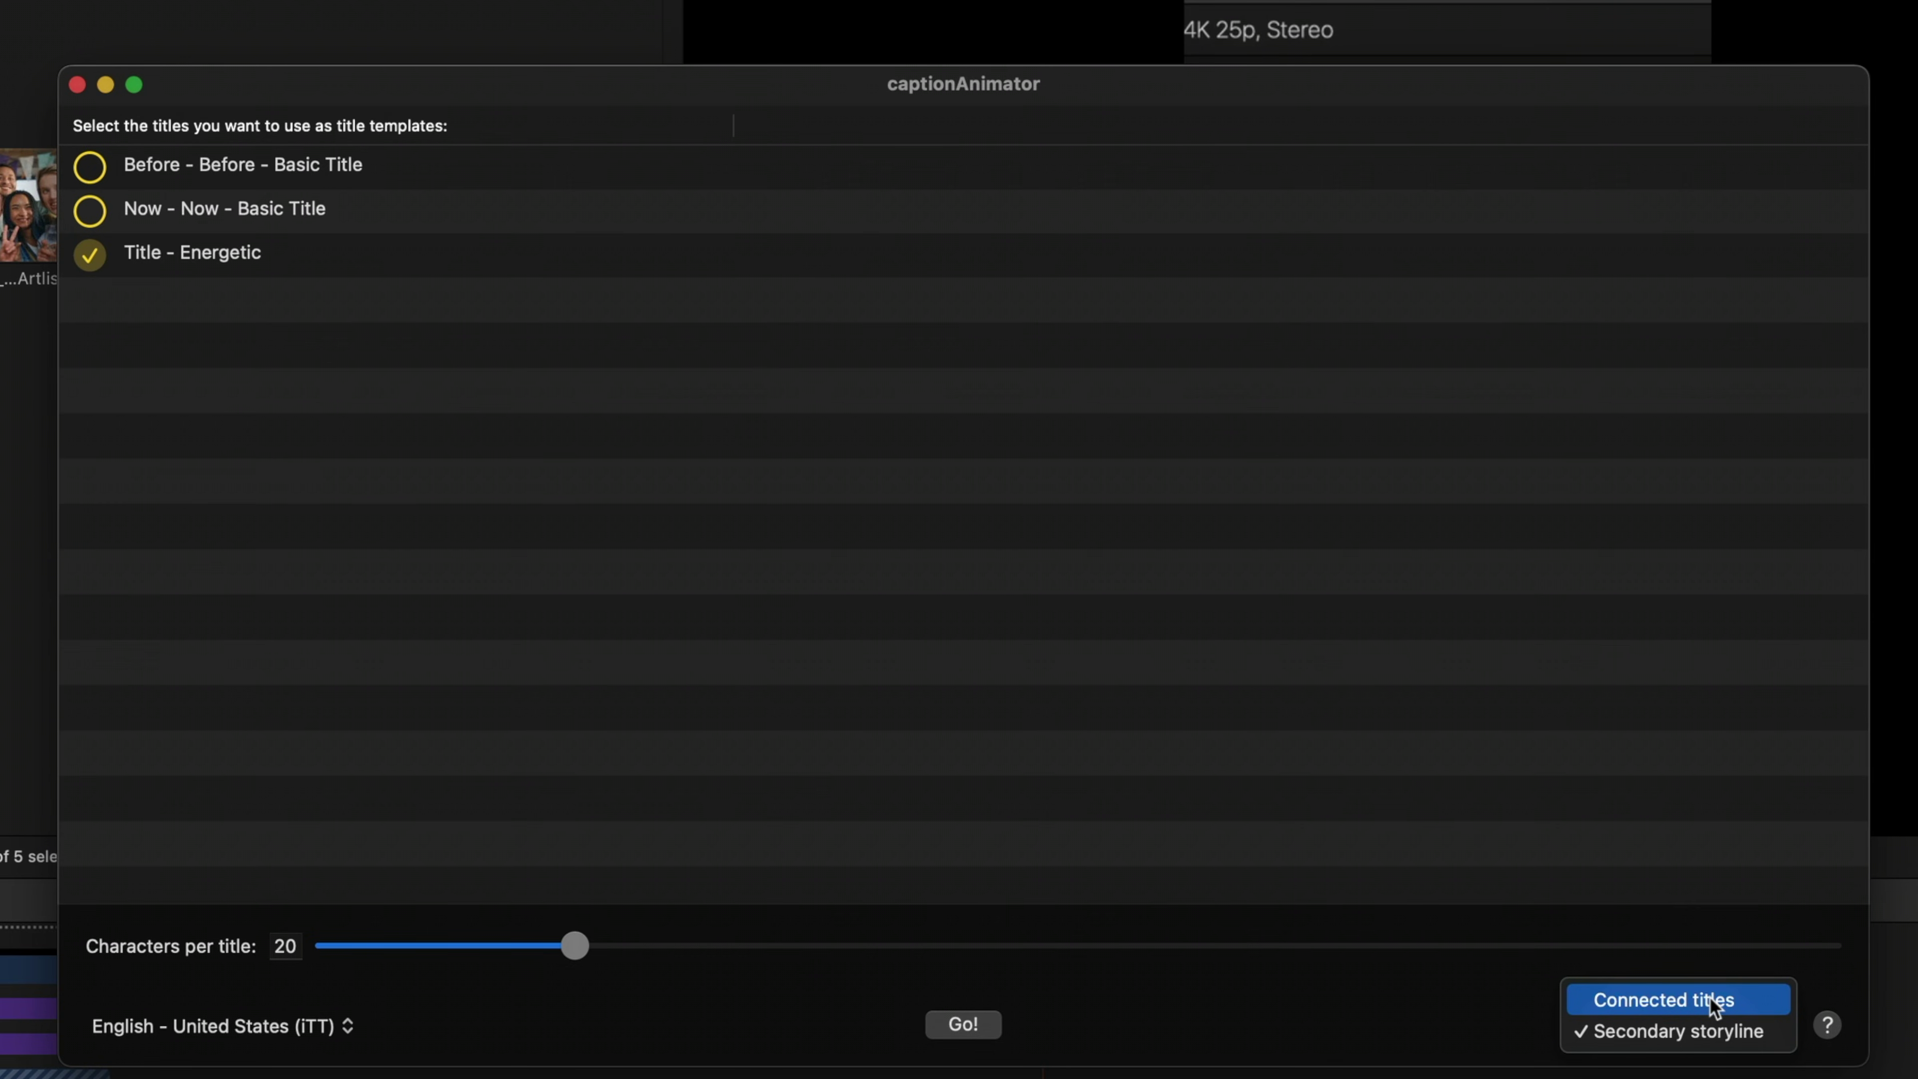
left_click(1708, 1031)
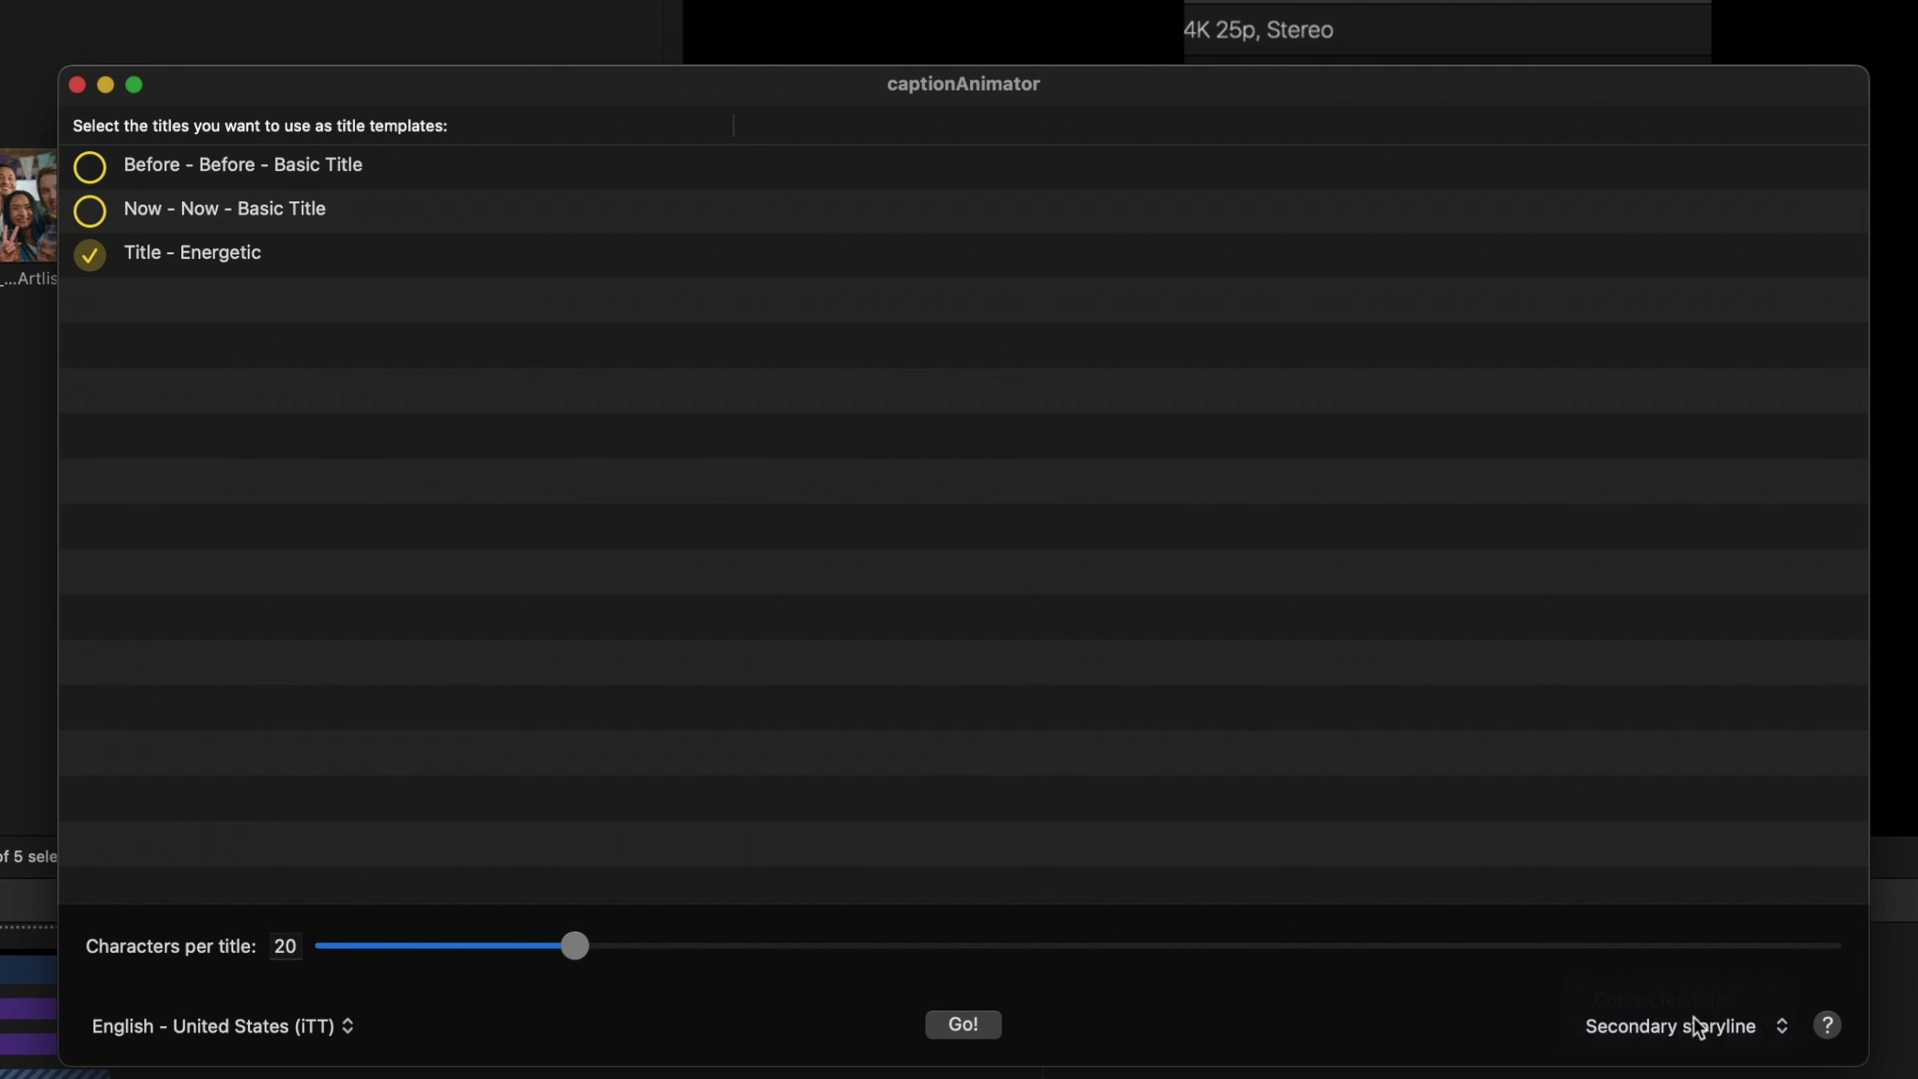
left_click(964, 1025)
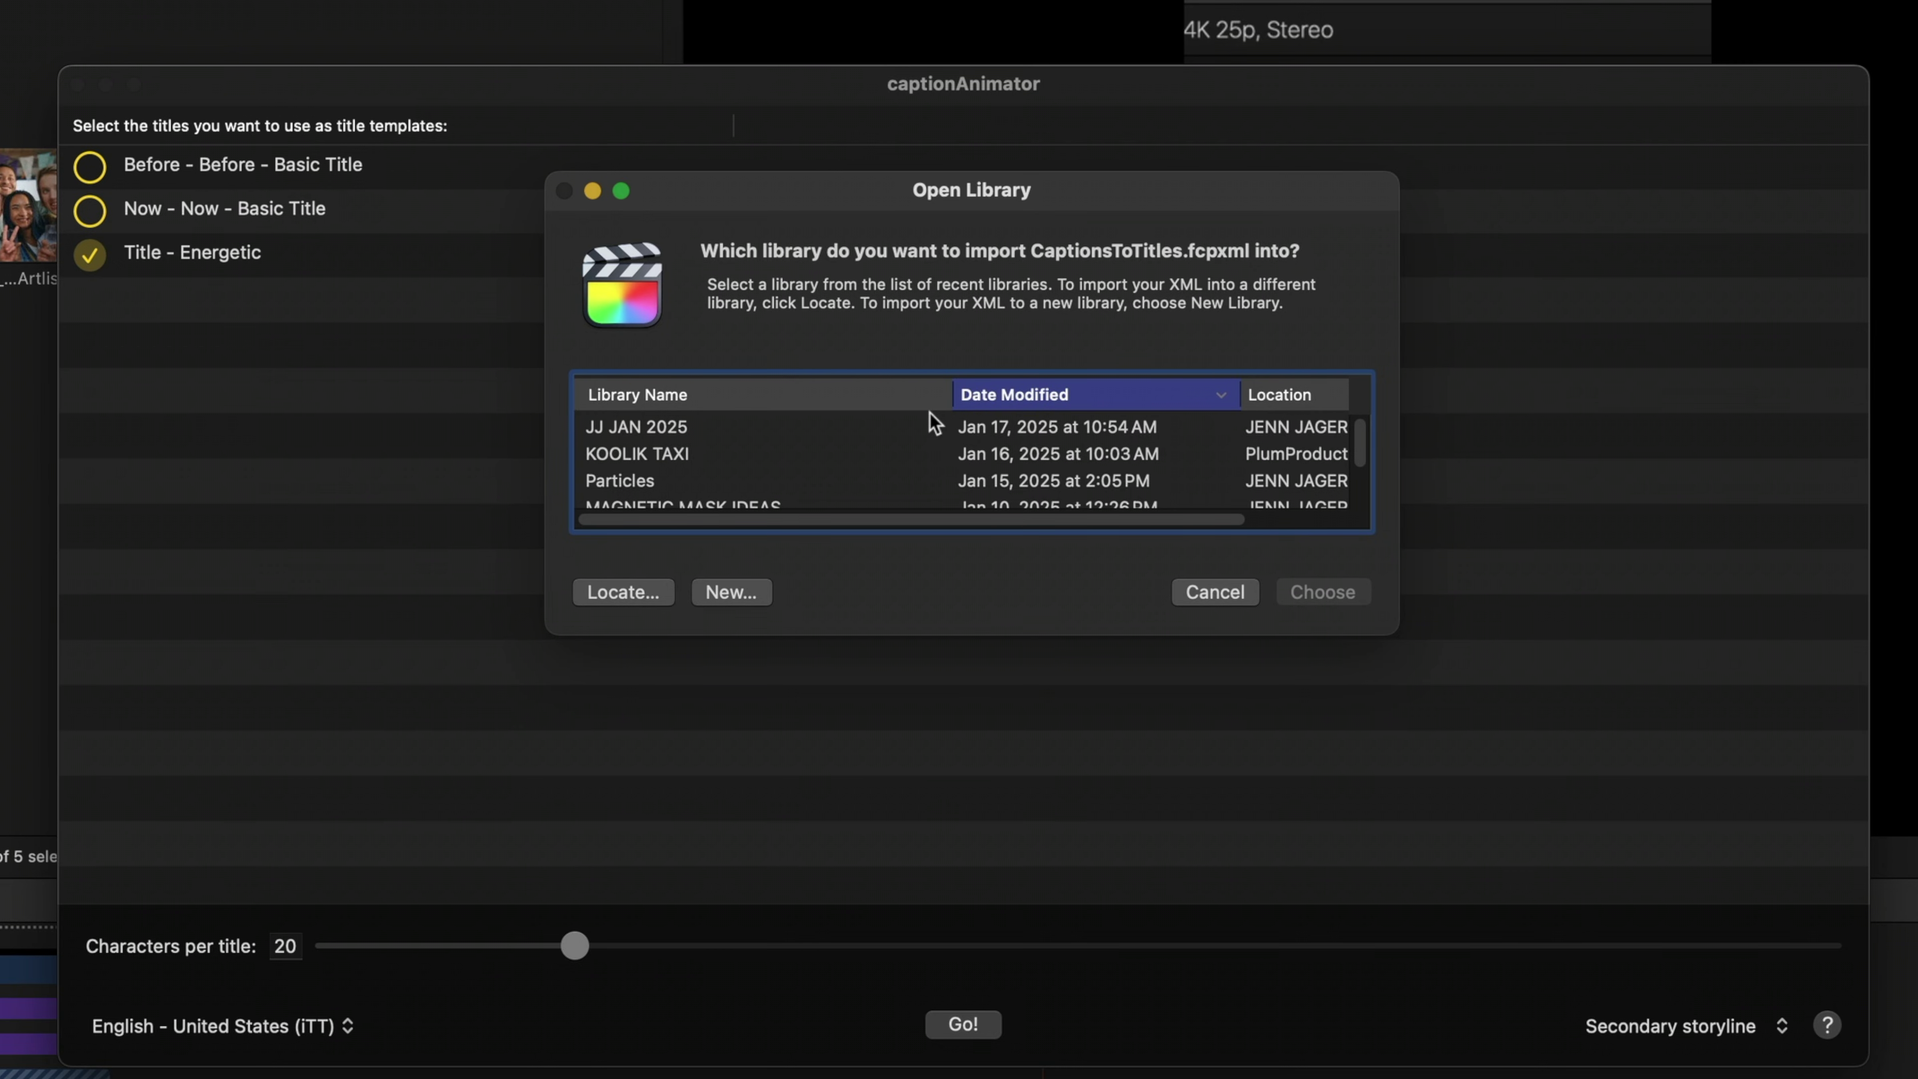
Step: Import the caption titles into JJ JAN 2025, then play the new '+ Titles' project, stopping at 23:02
left_click(880, 432)
left_click(1322, 588)
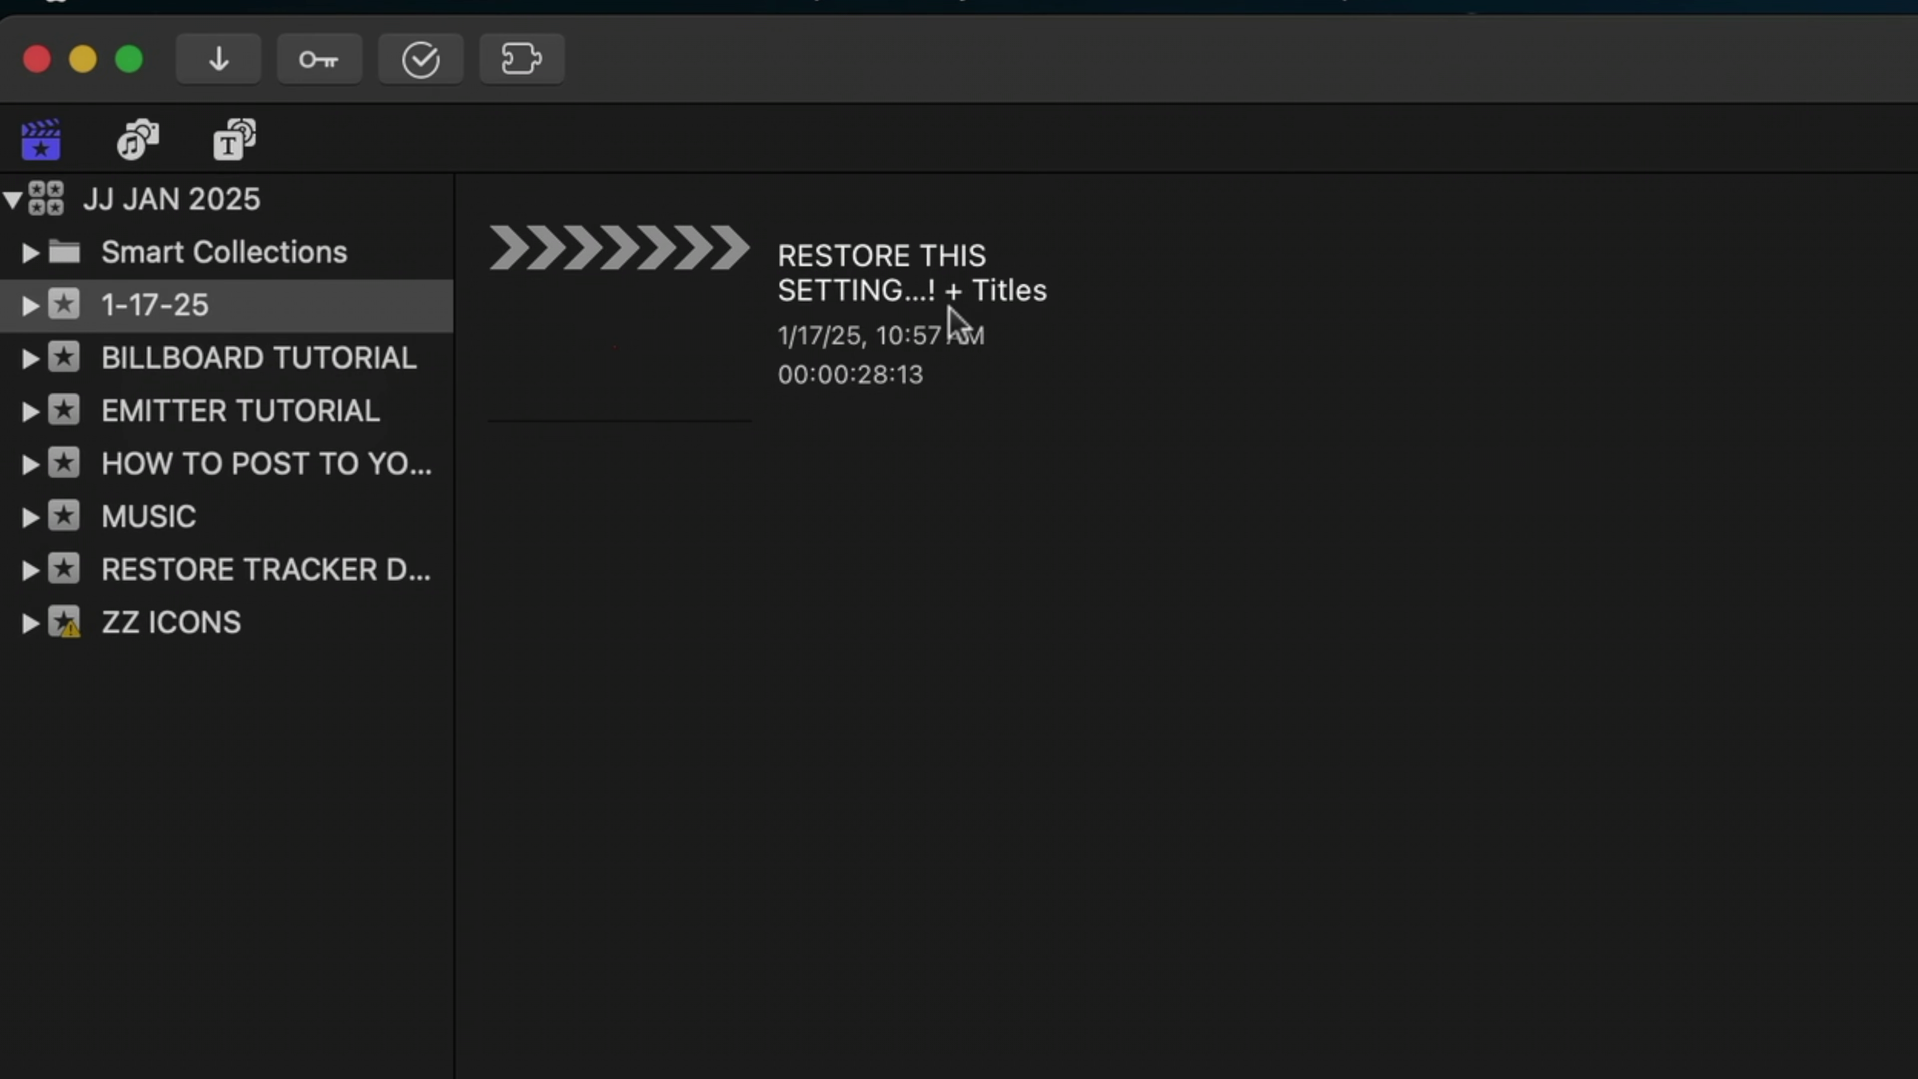
left_click(596, 329)
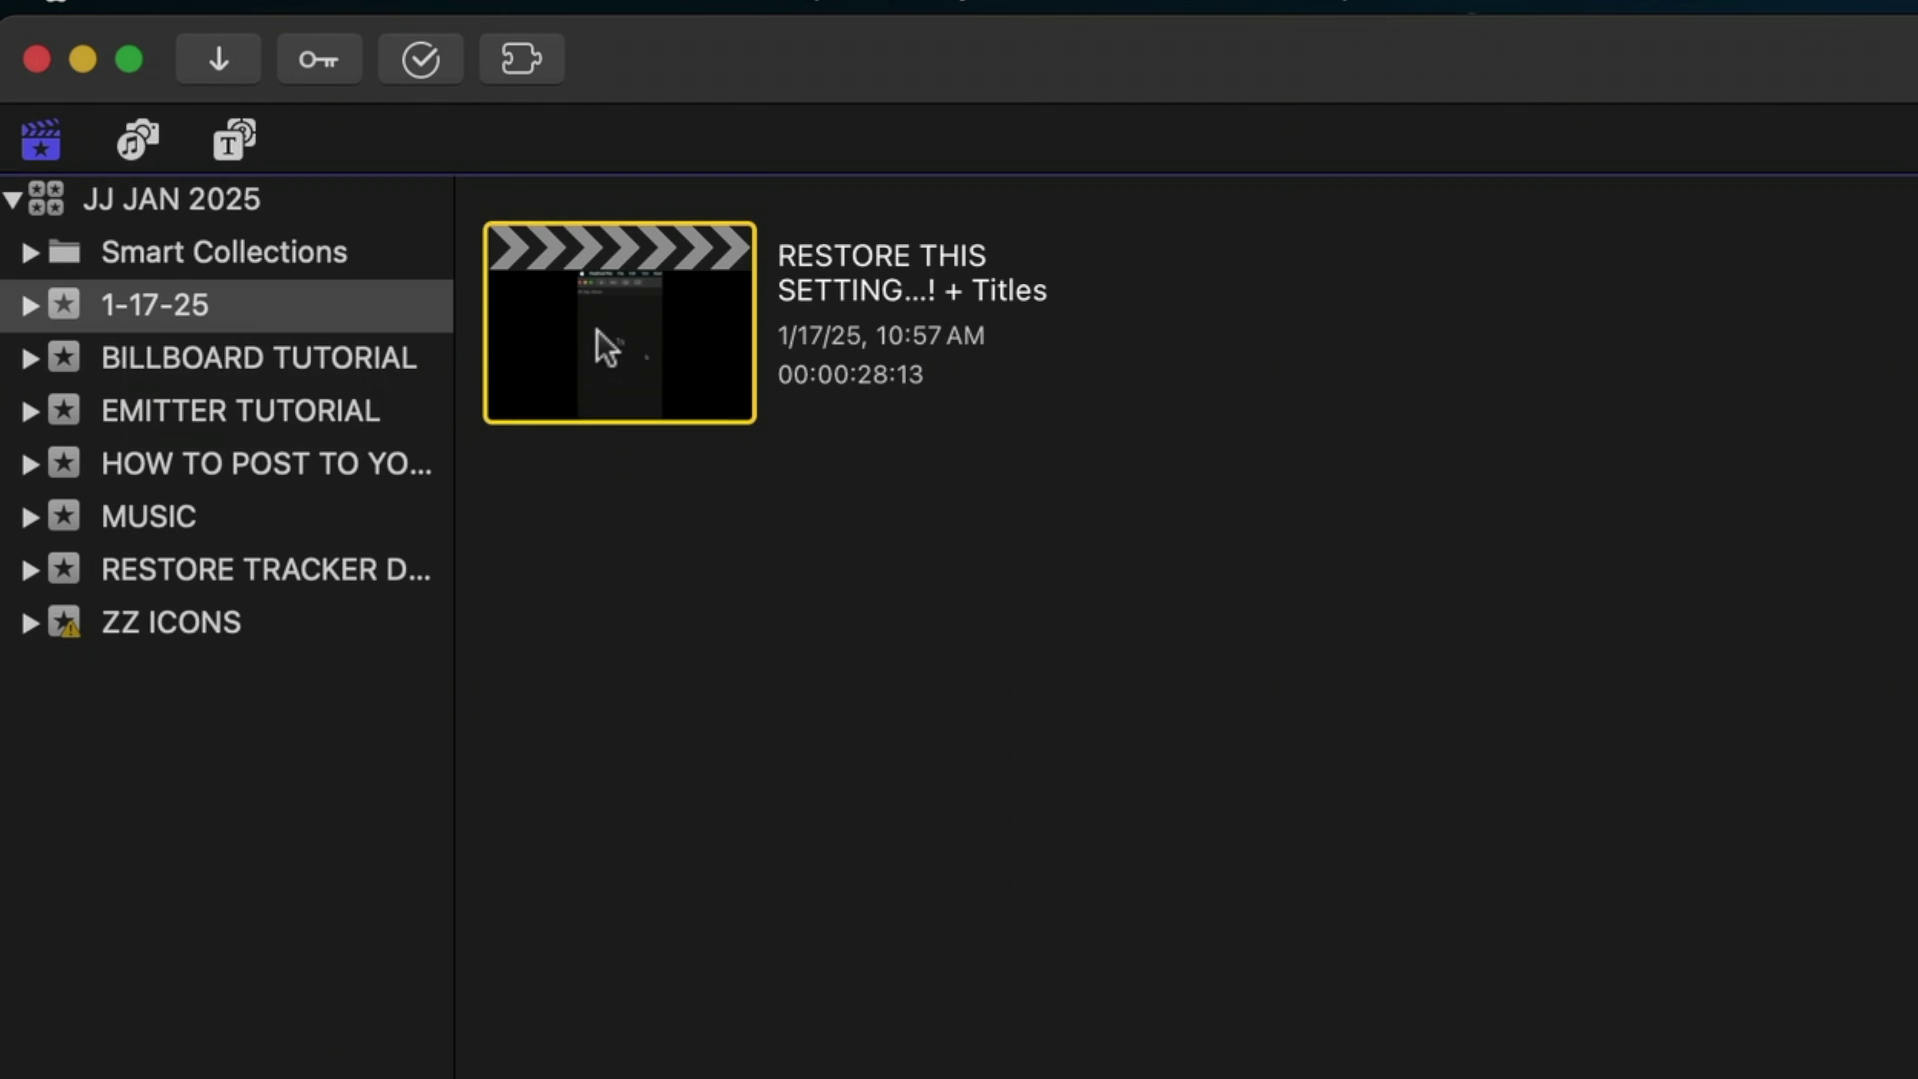
scroll(664, 693, "up", 5)
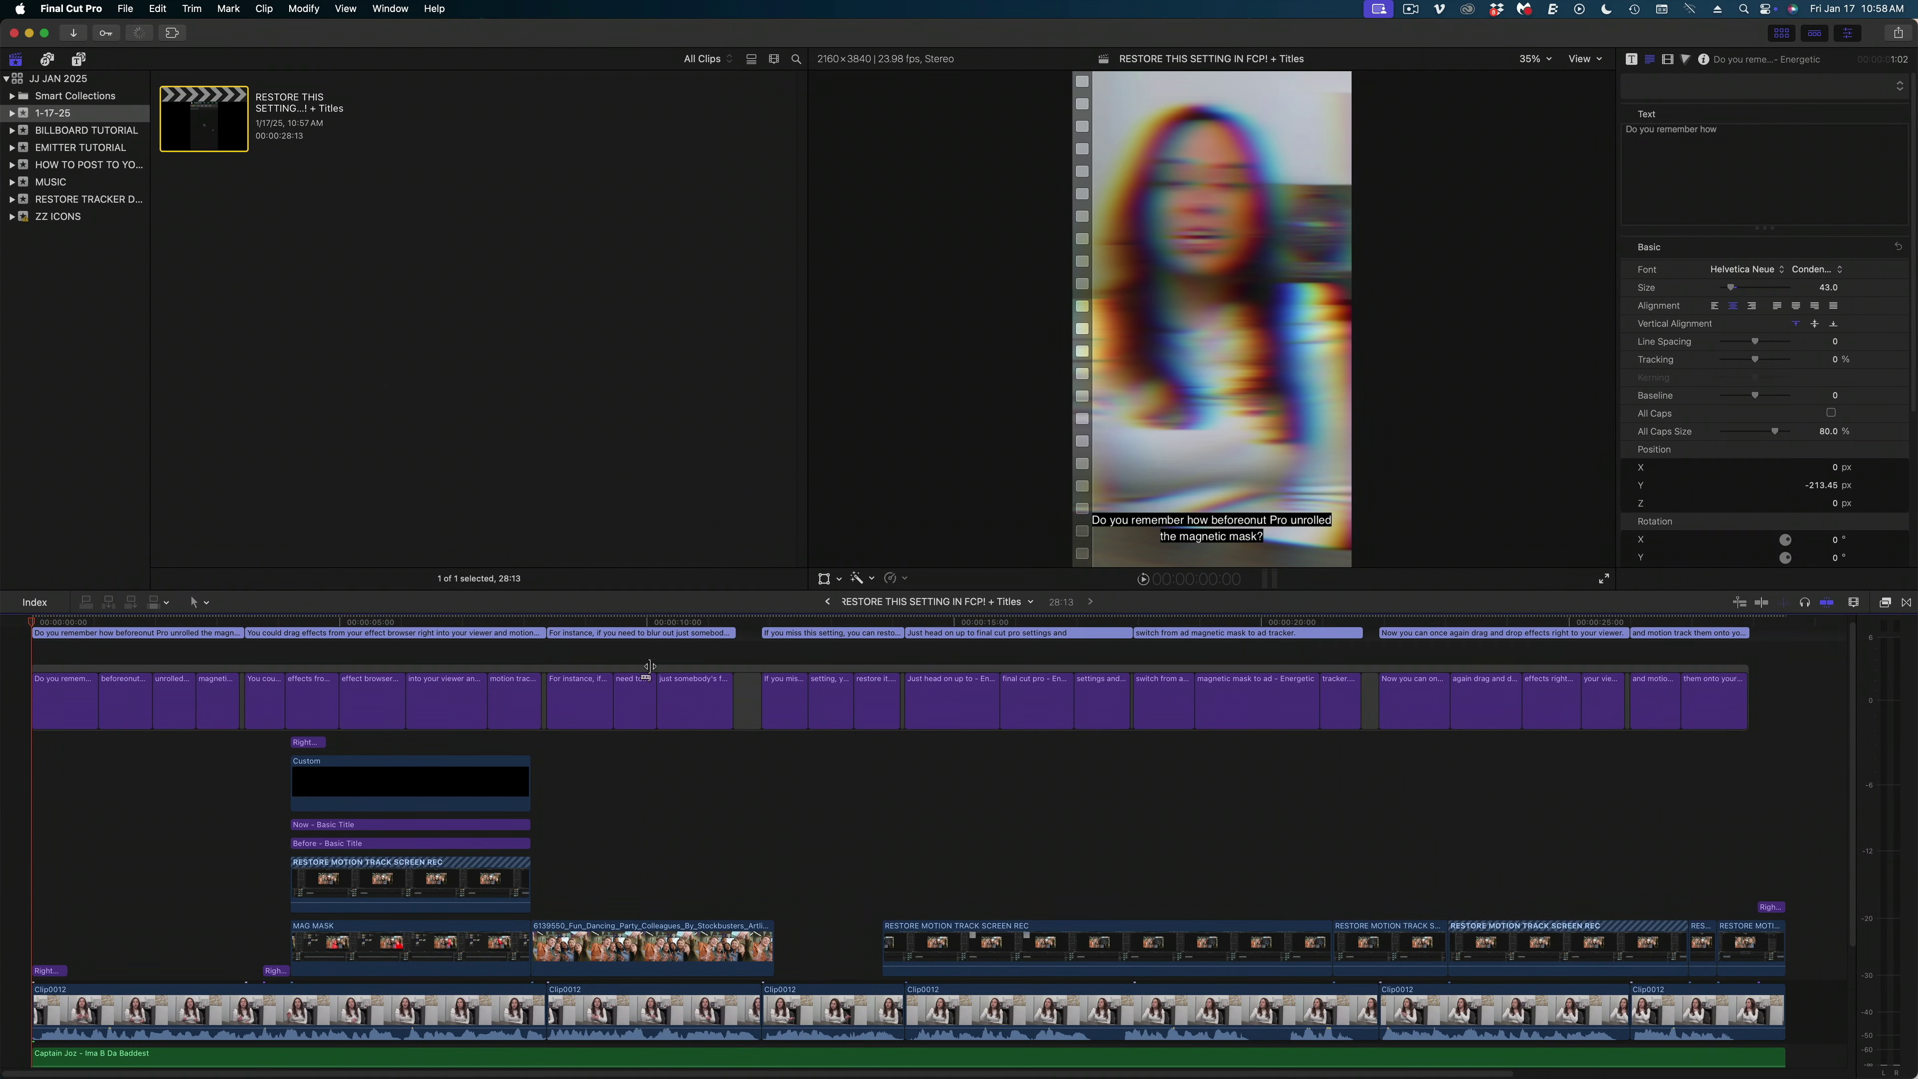
left_click(640, 627)
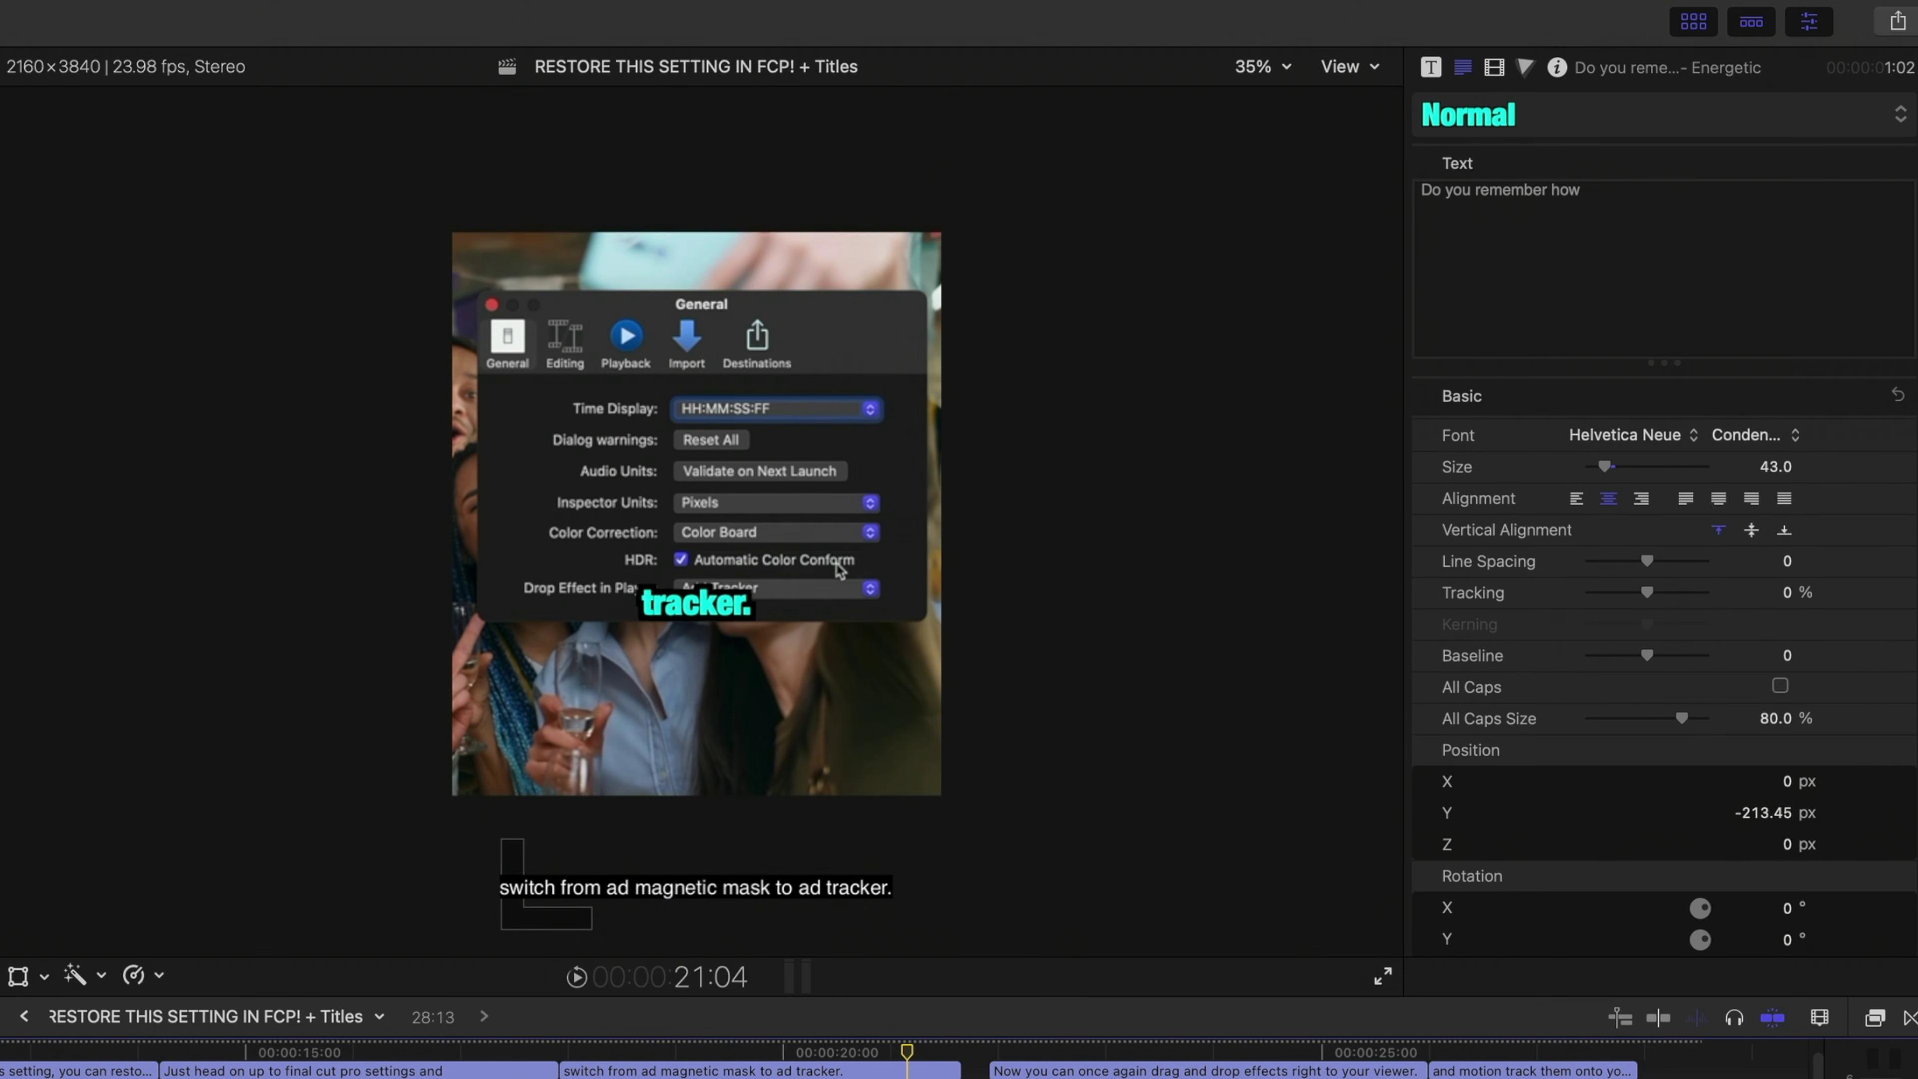
left_click(998, 1071)
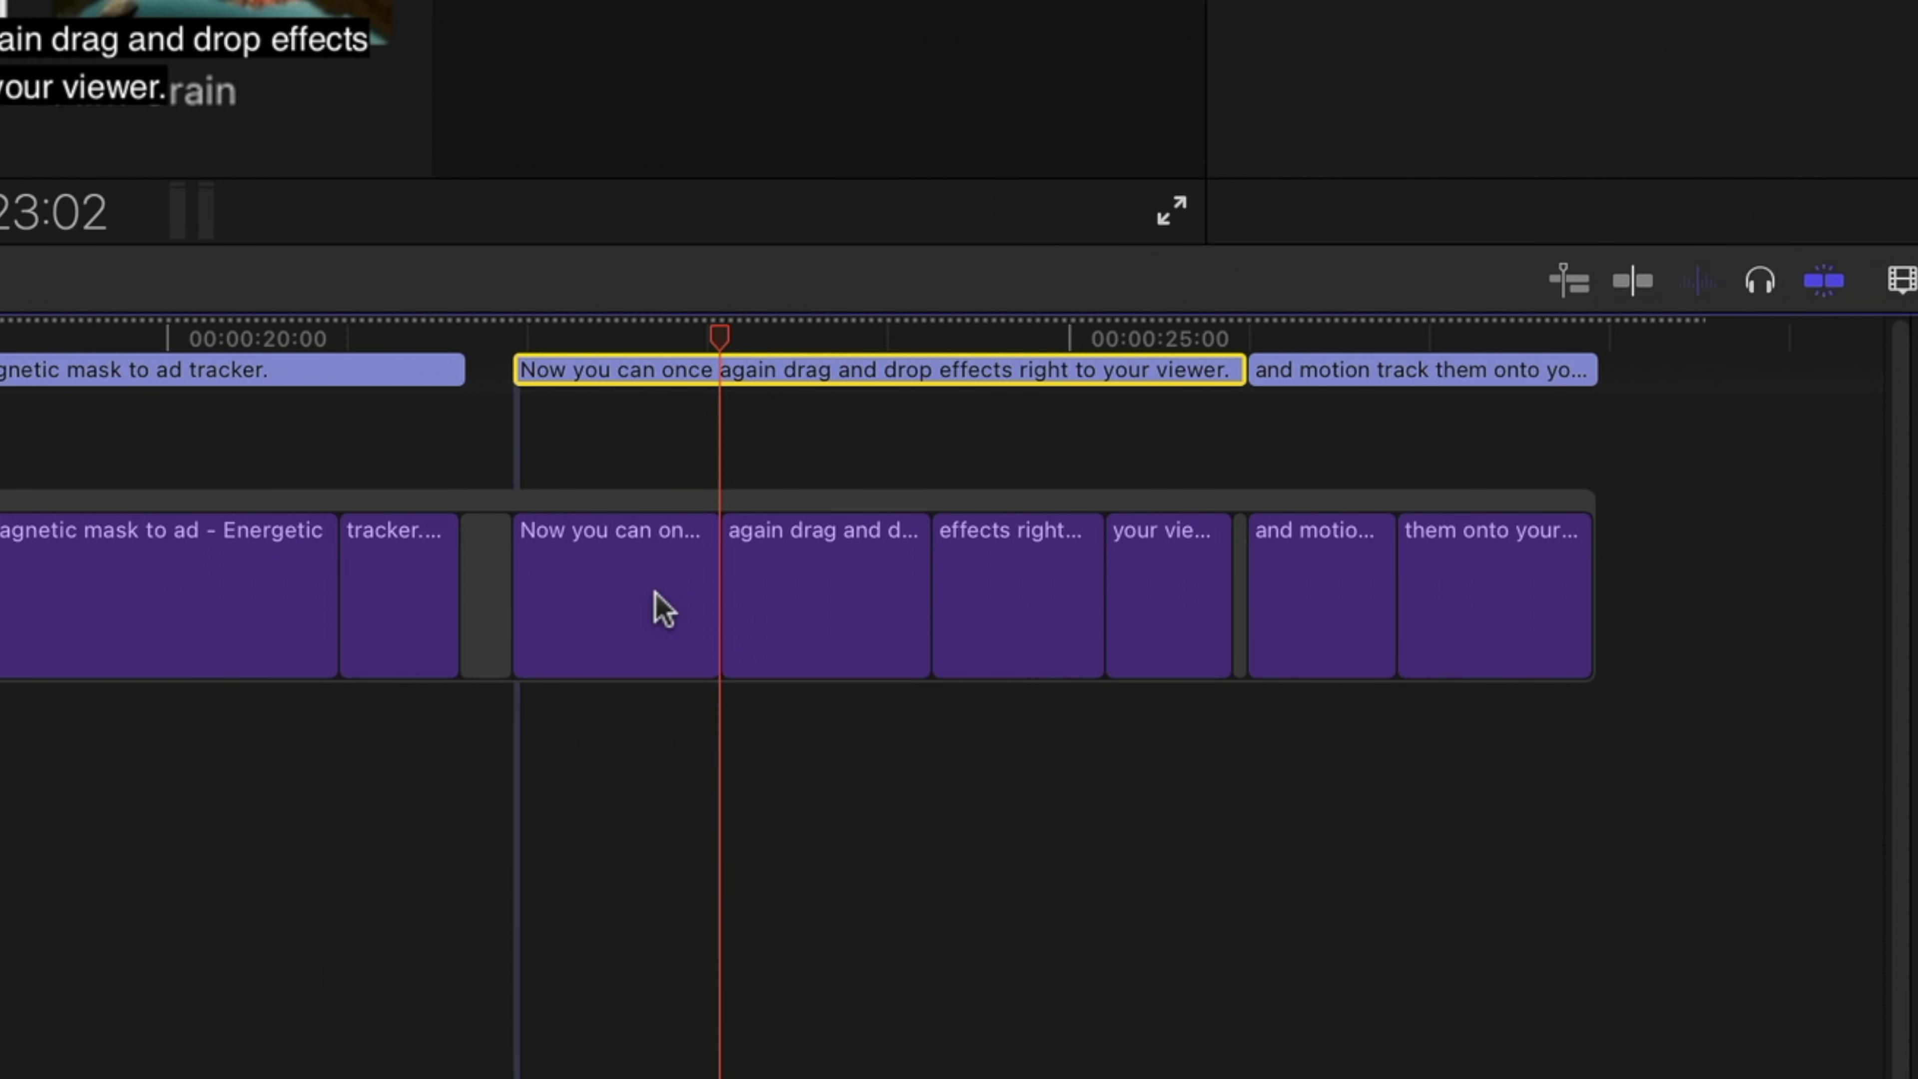
Step: Check the individual title clips, then marquee-select all eight caption clips in the caption lane
left_click(654, 604)
left_click(823, 602)
left_click(996, 584)
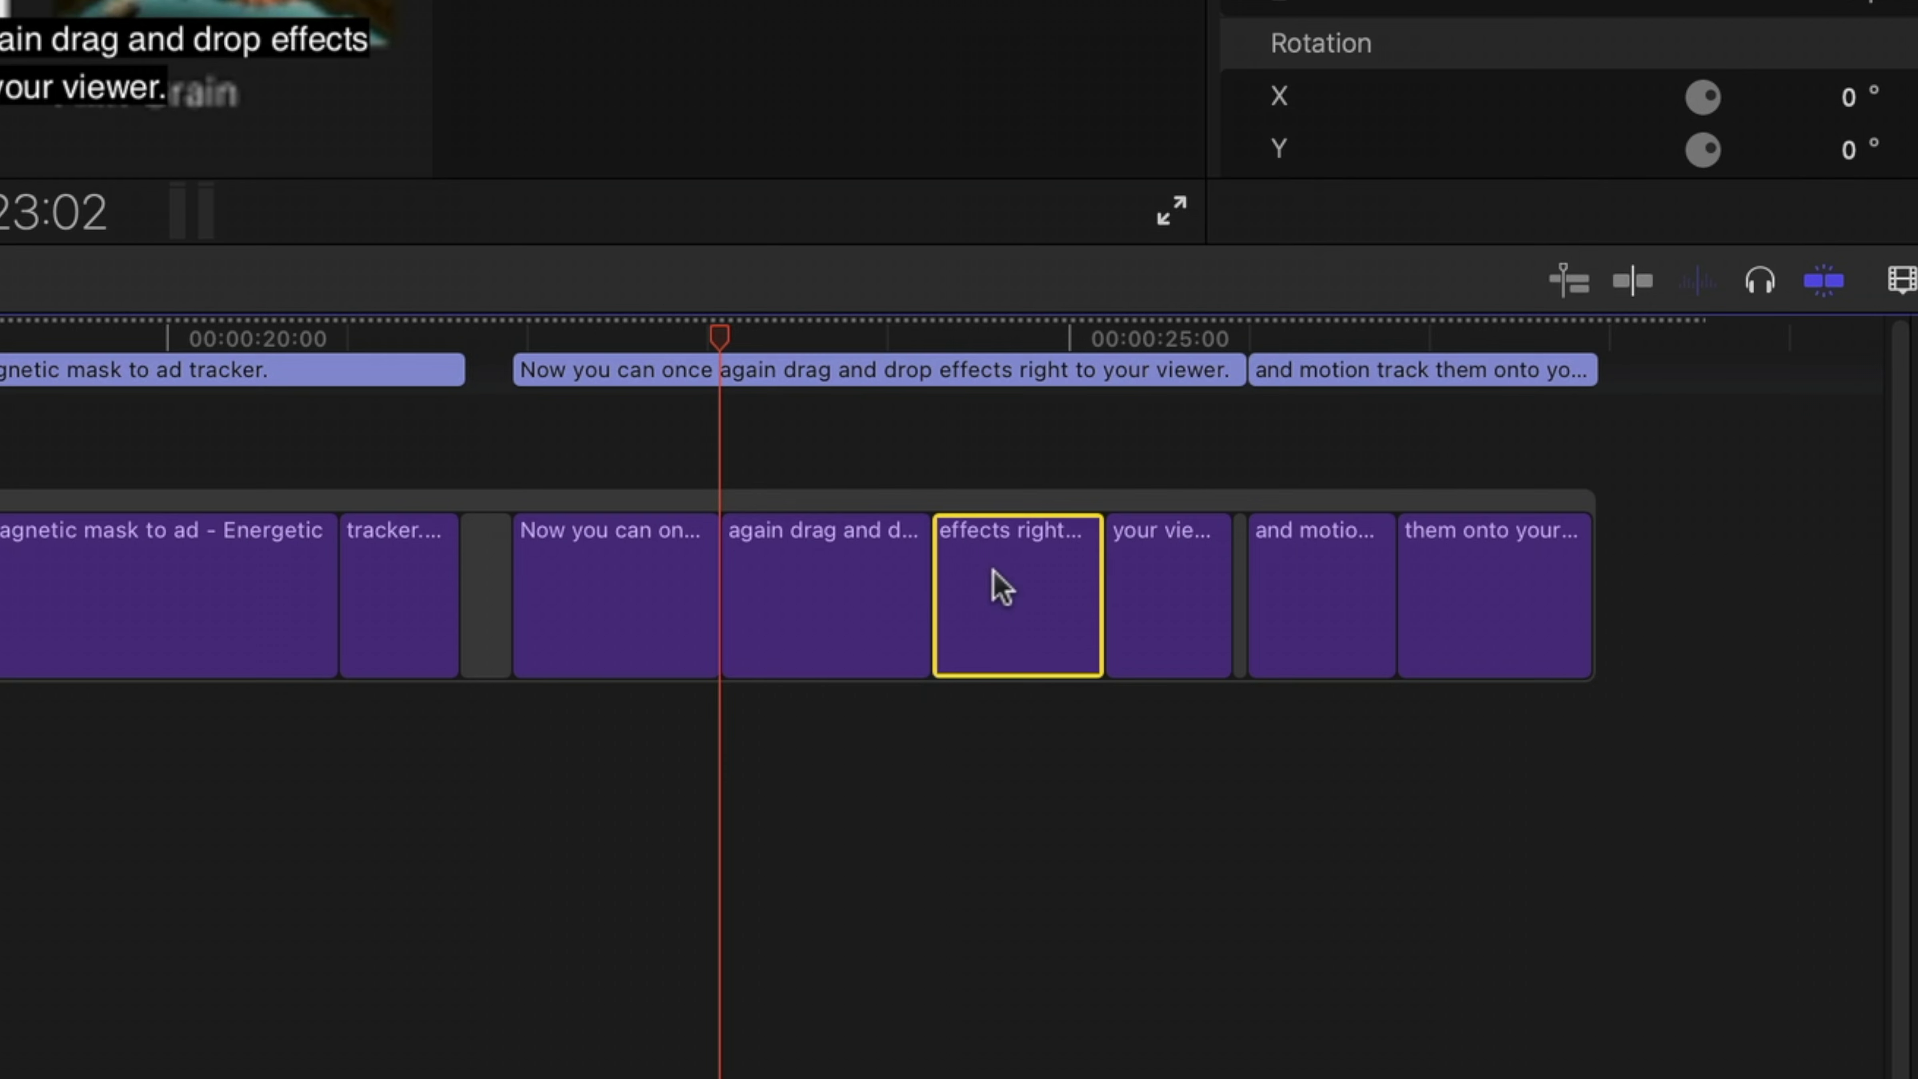
left_click(1145, 579)
left_click(827, 368)
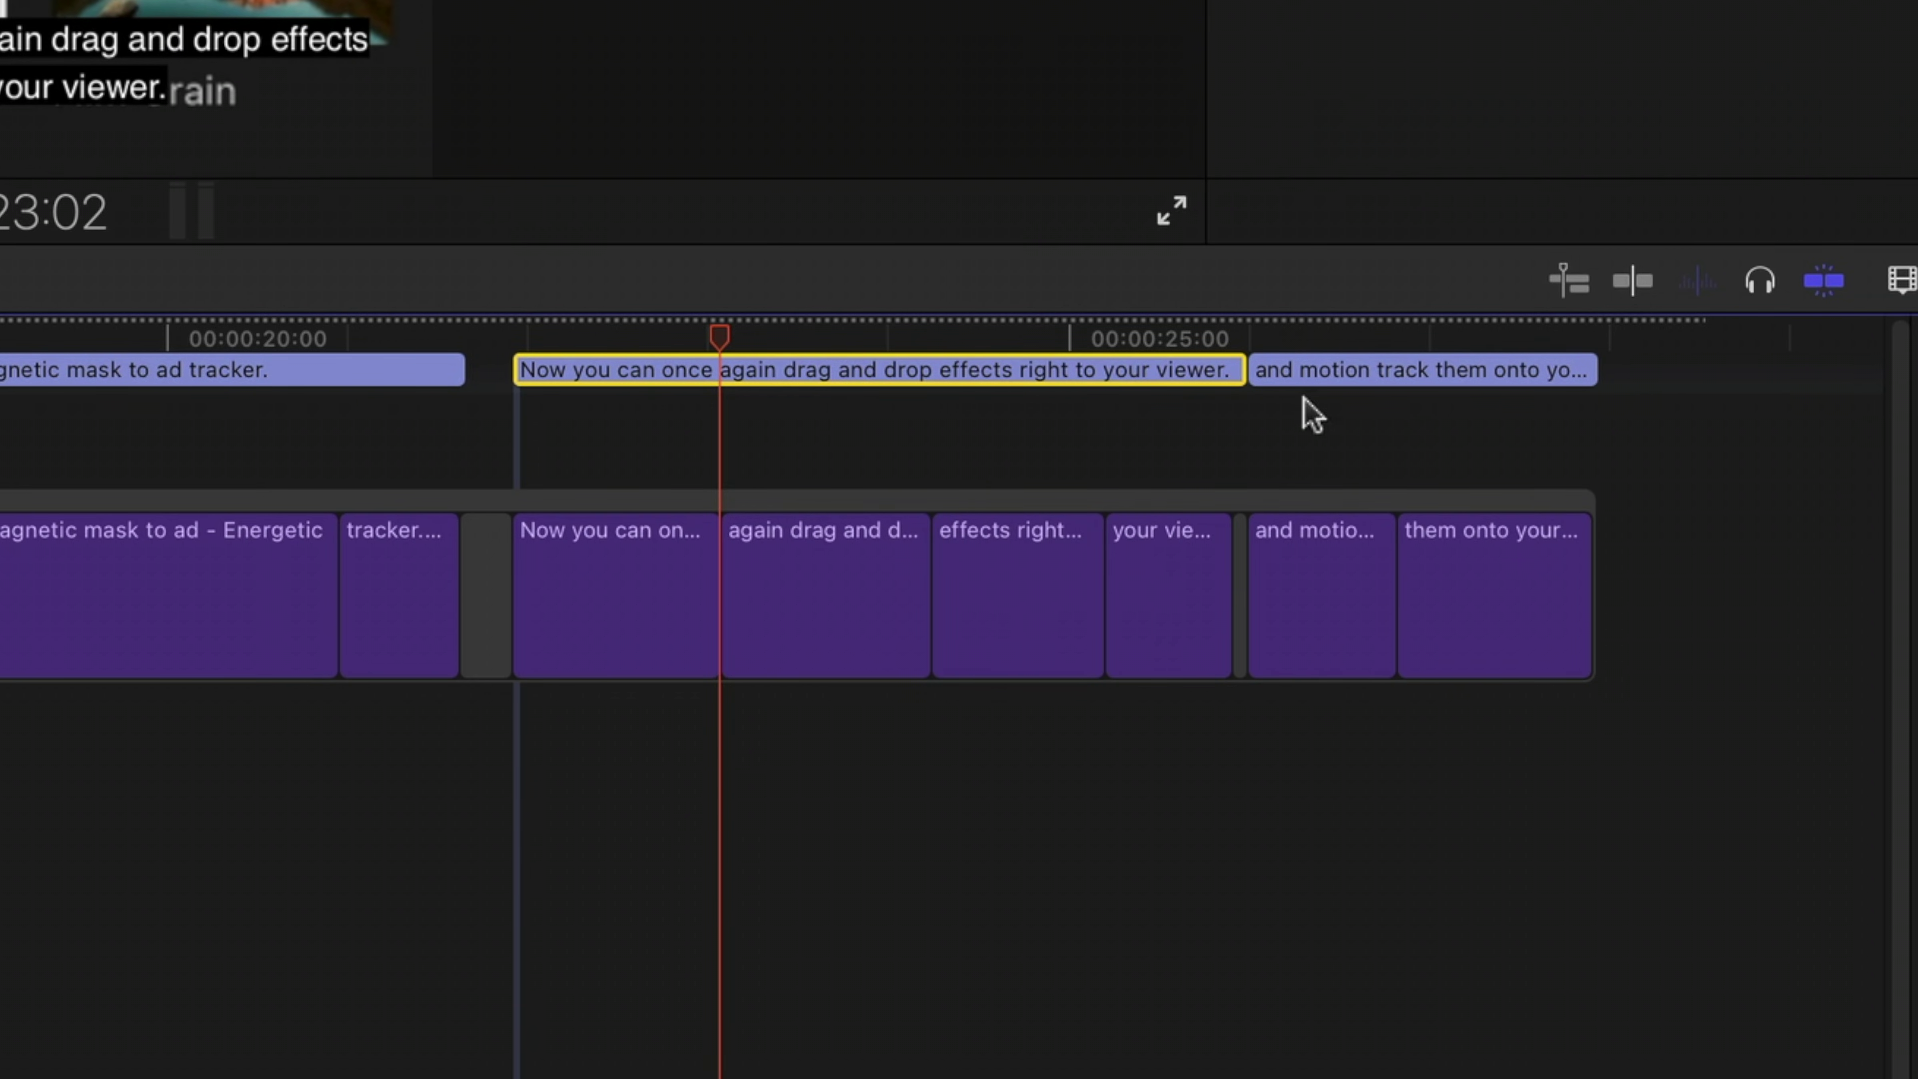
left_click(1618, 398)
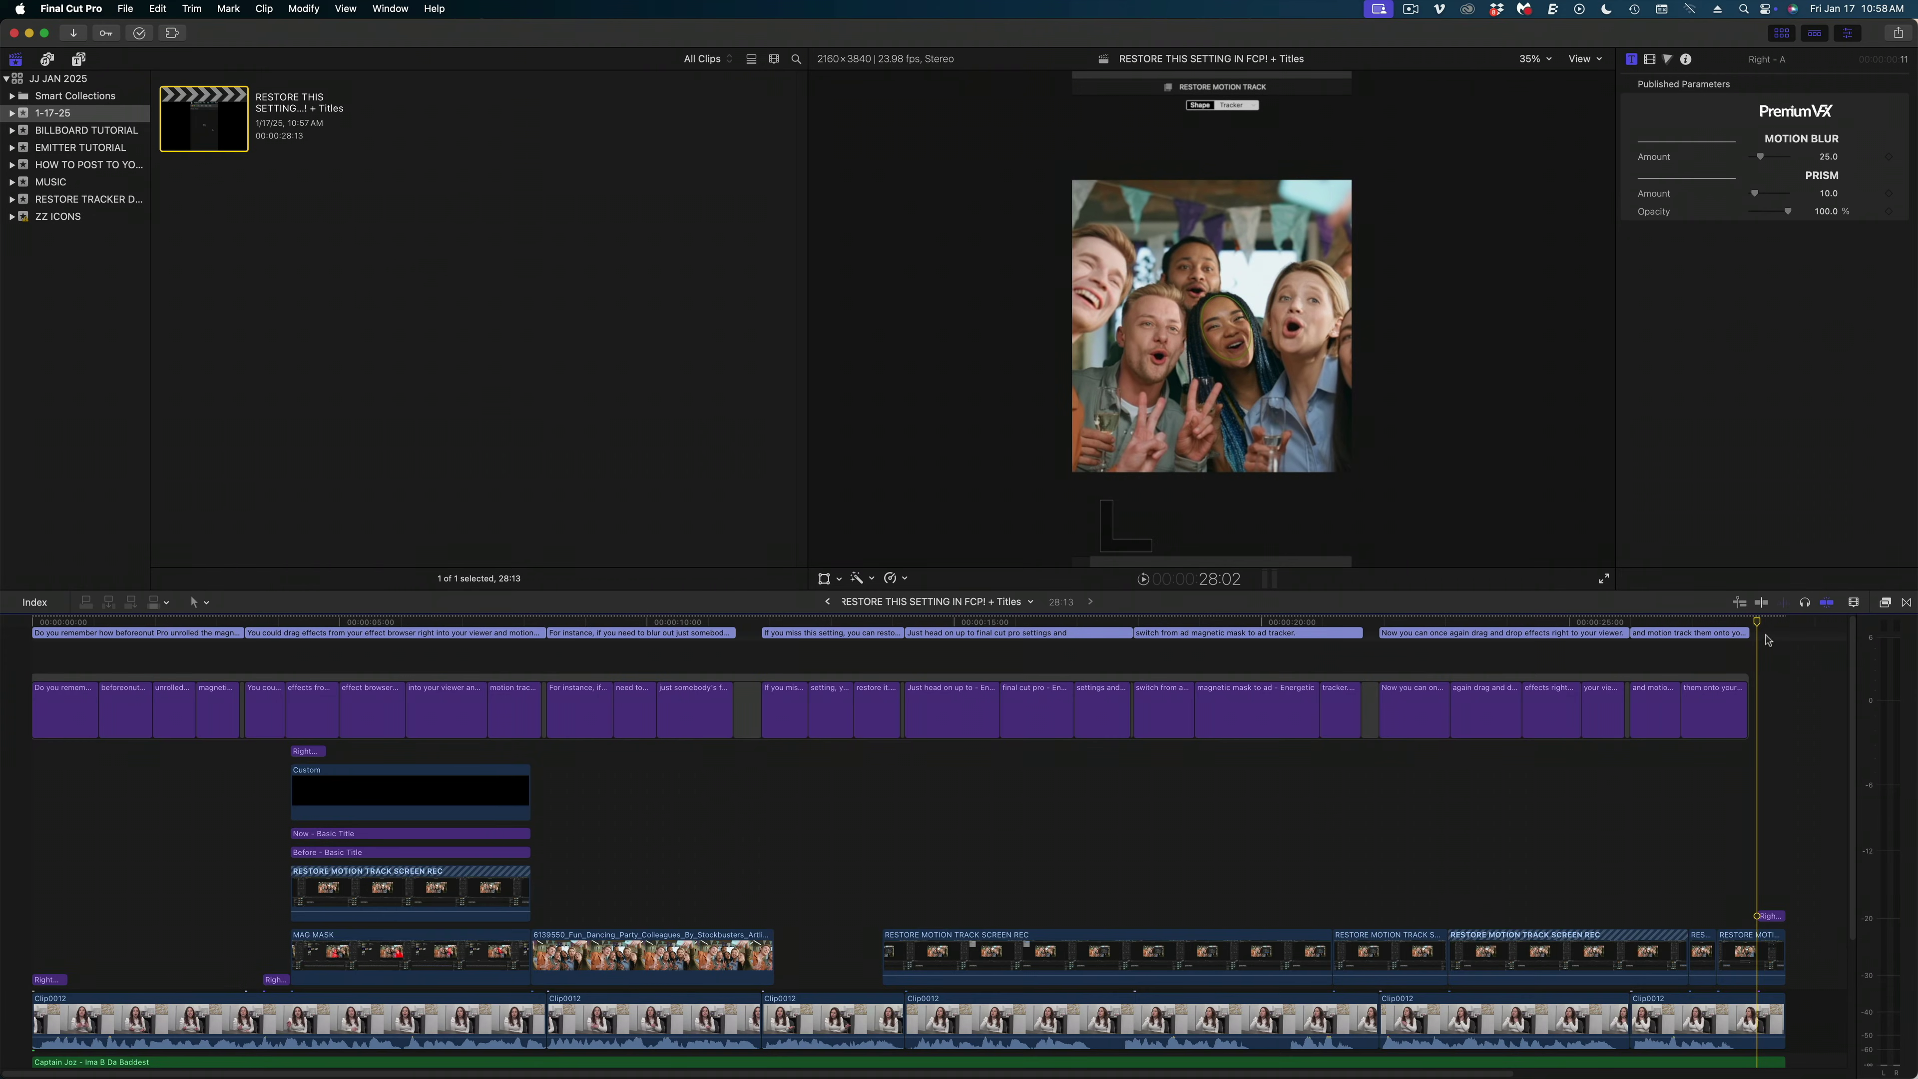
left_click_drag(1768, 642, 111, 642)
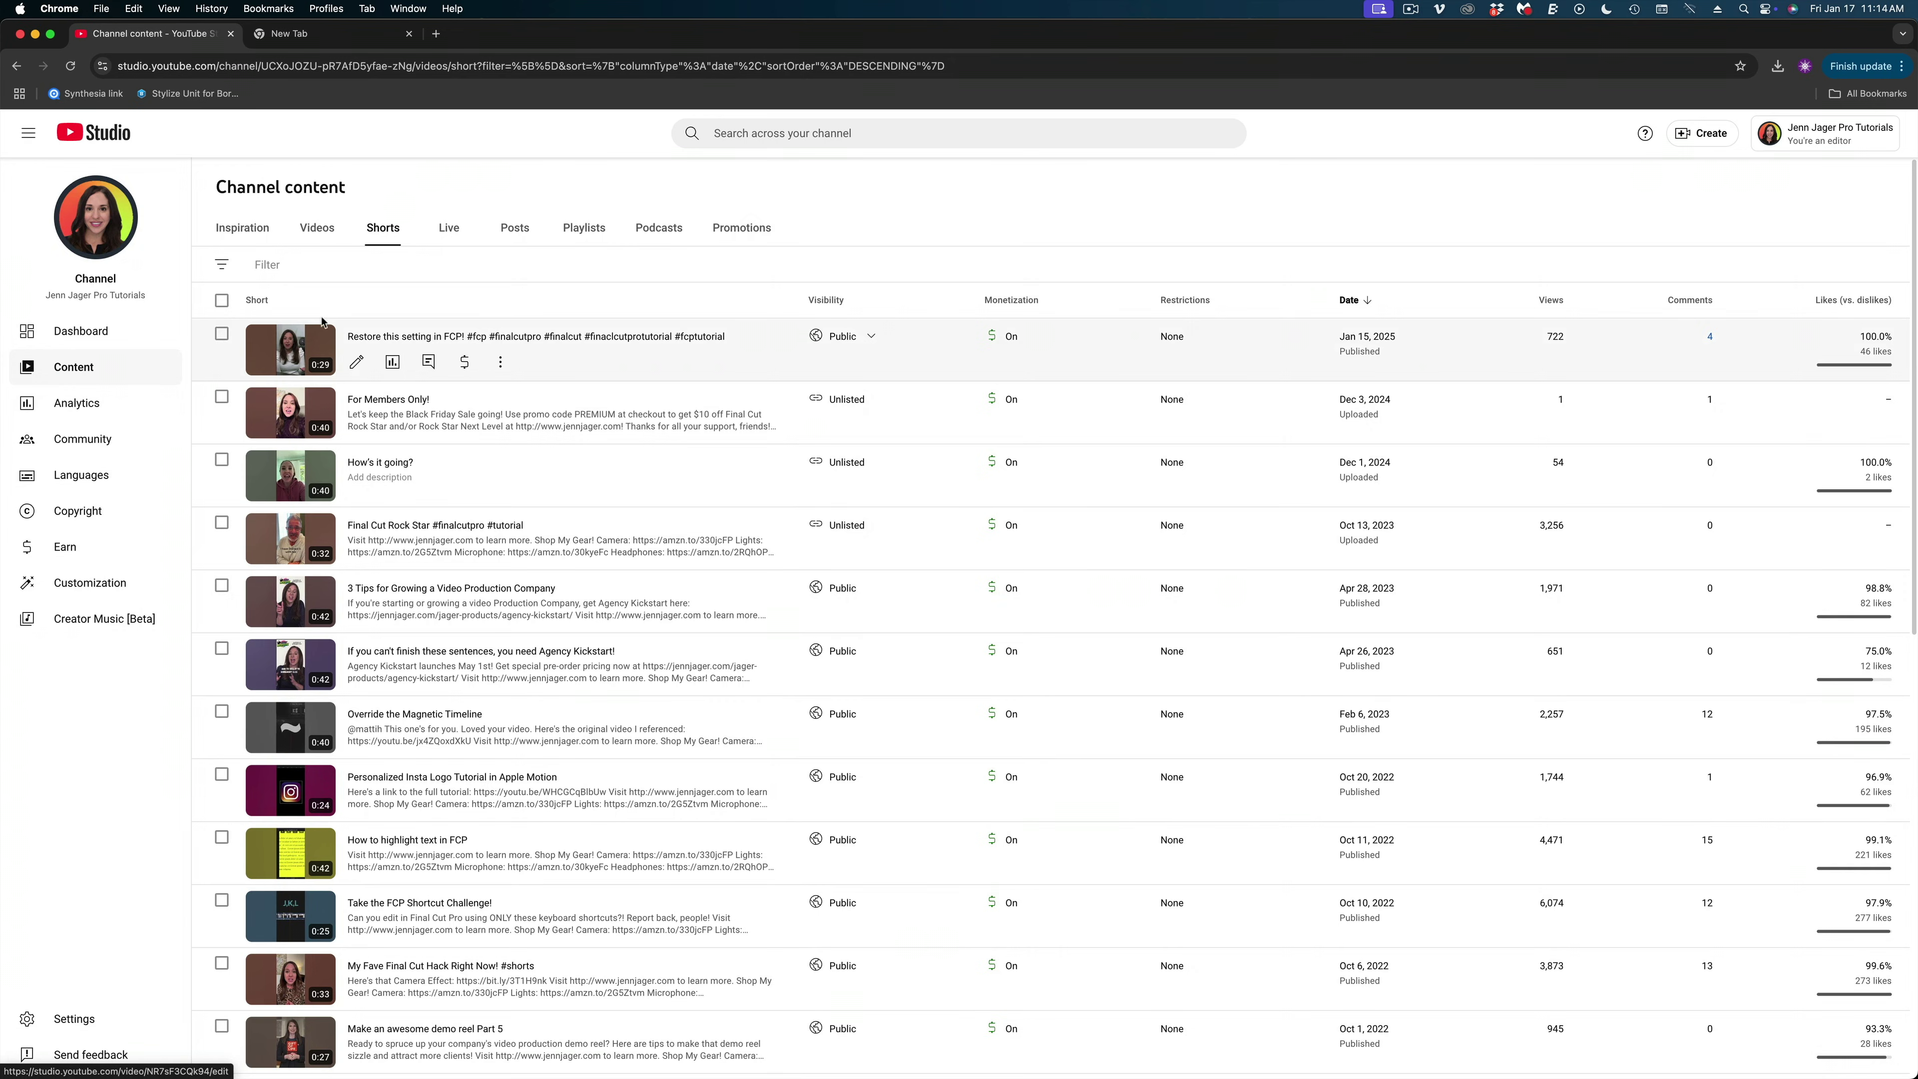
Step: Download the newest Short's English subtitles from Edit timings as captions.sbv
left_click(369, 334)
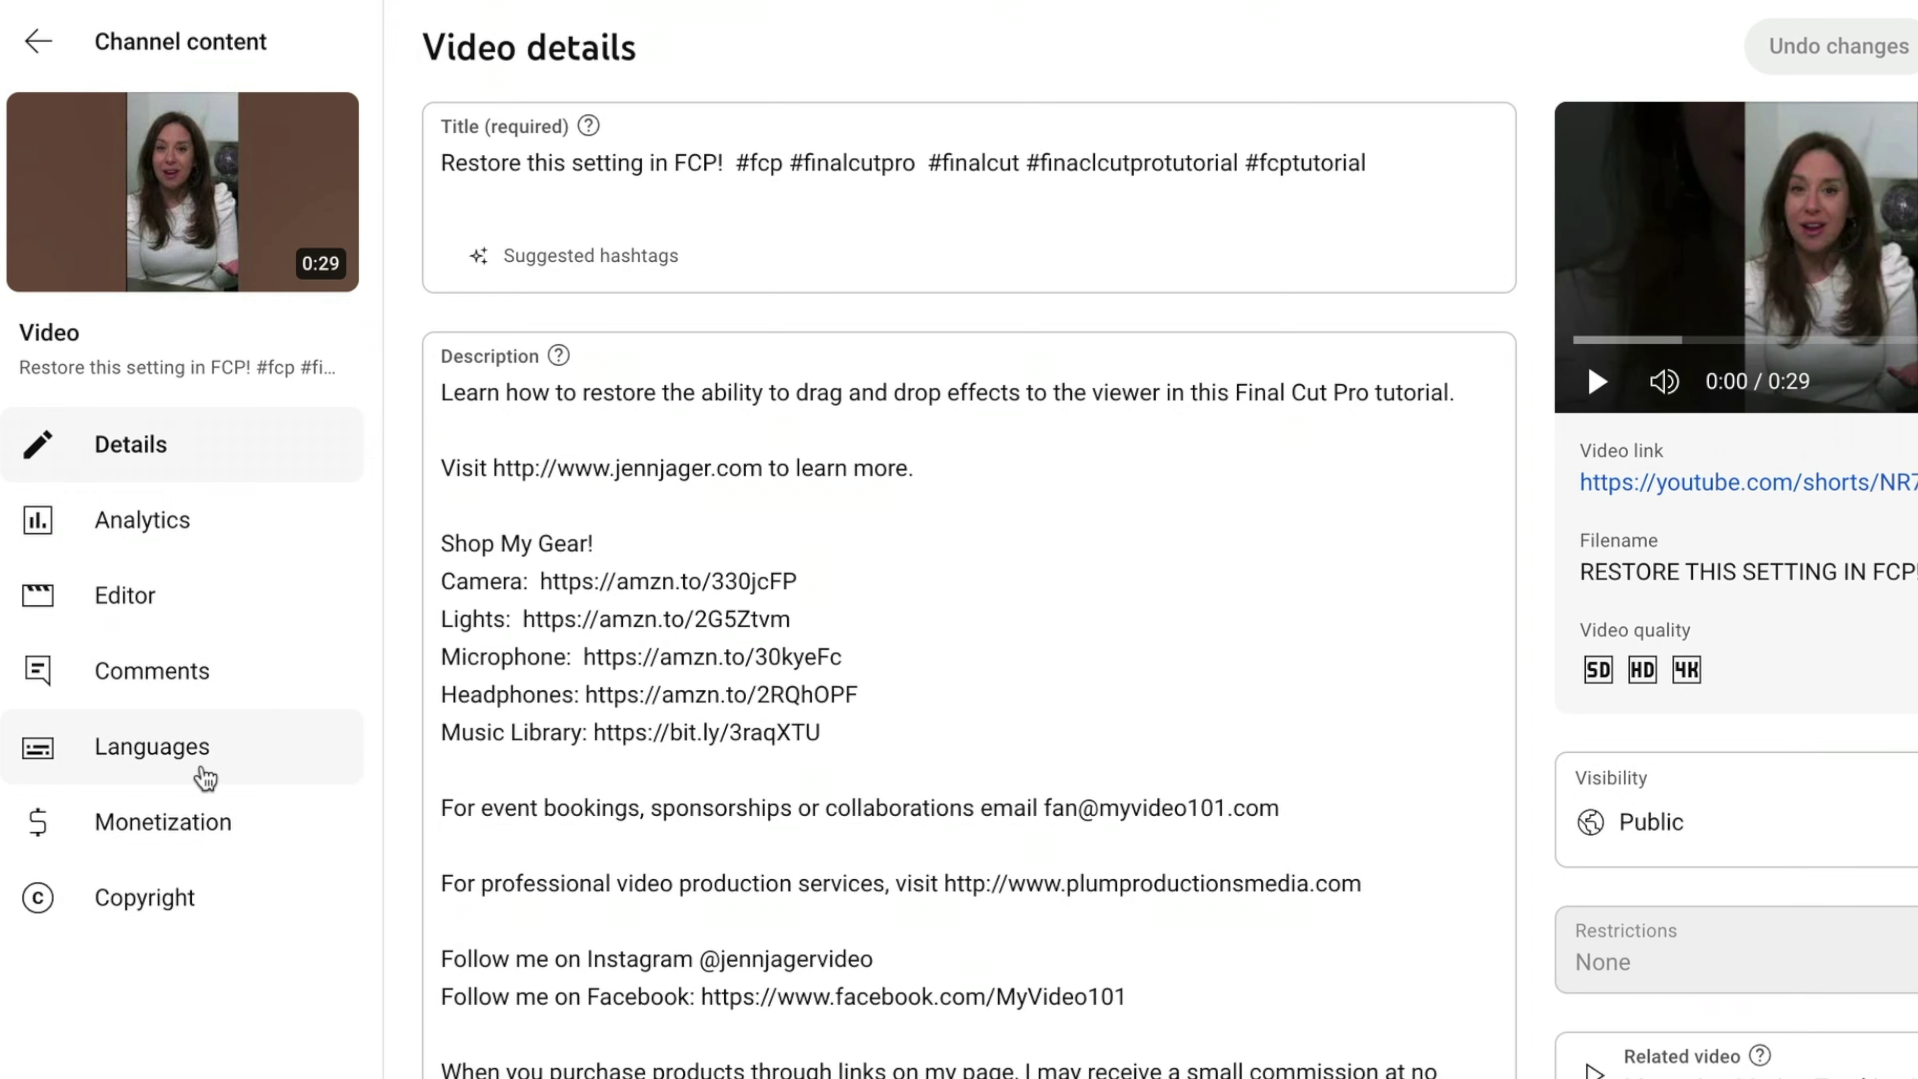
left_click(204, 777)
left_click(537, 264)
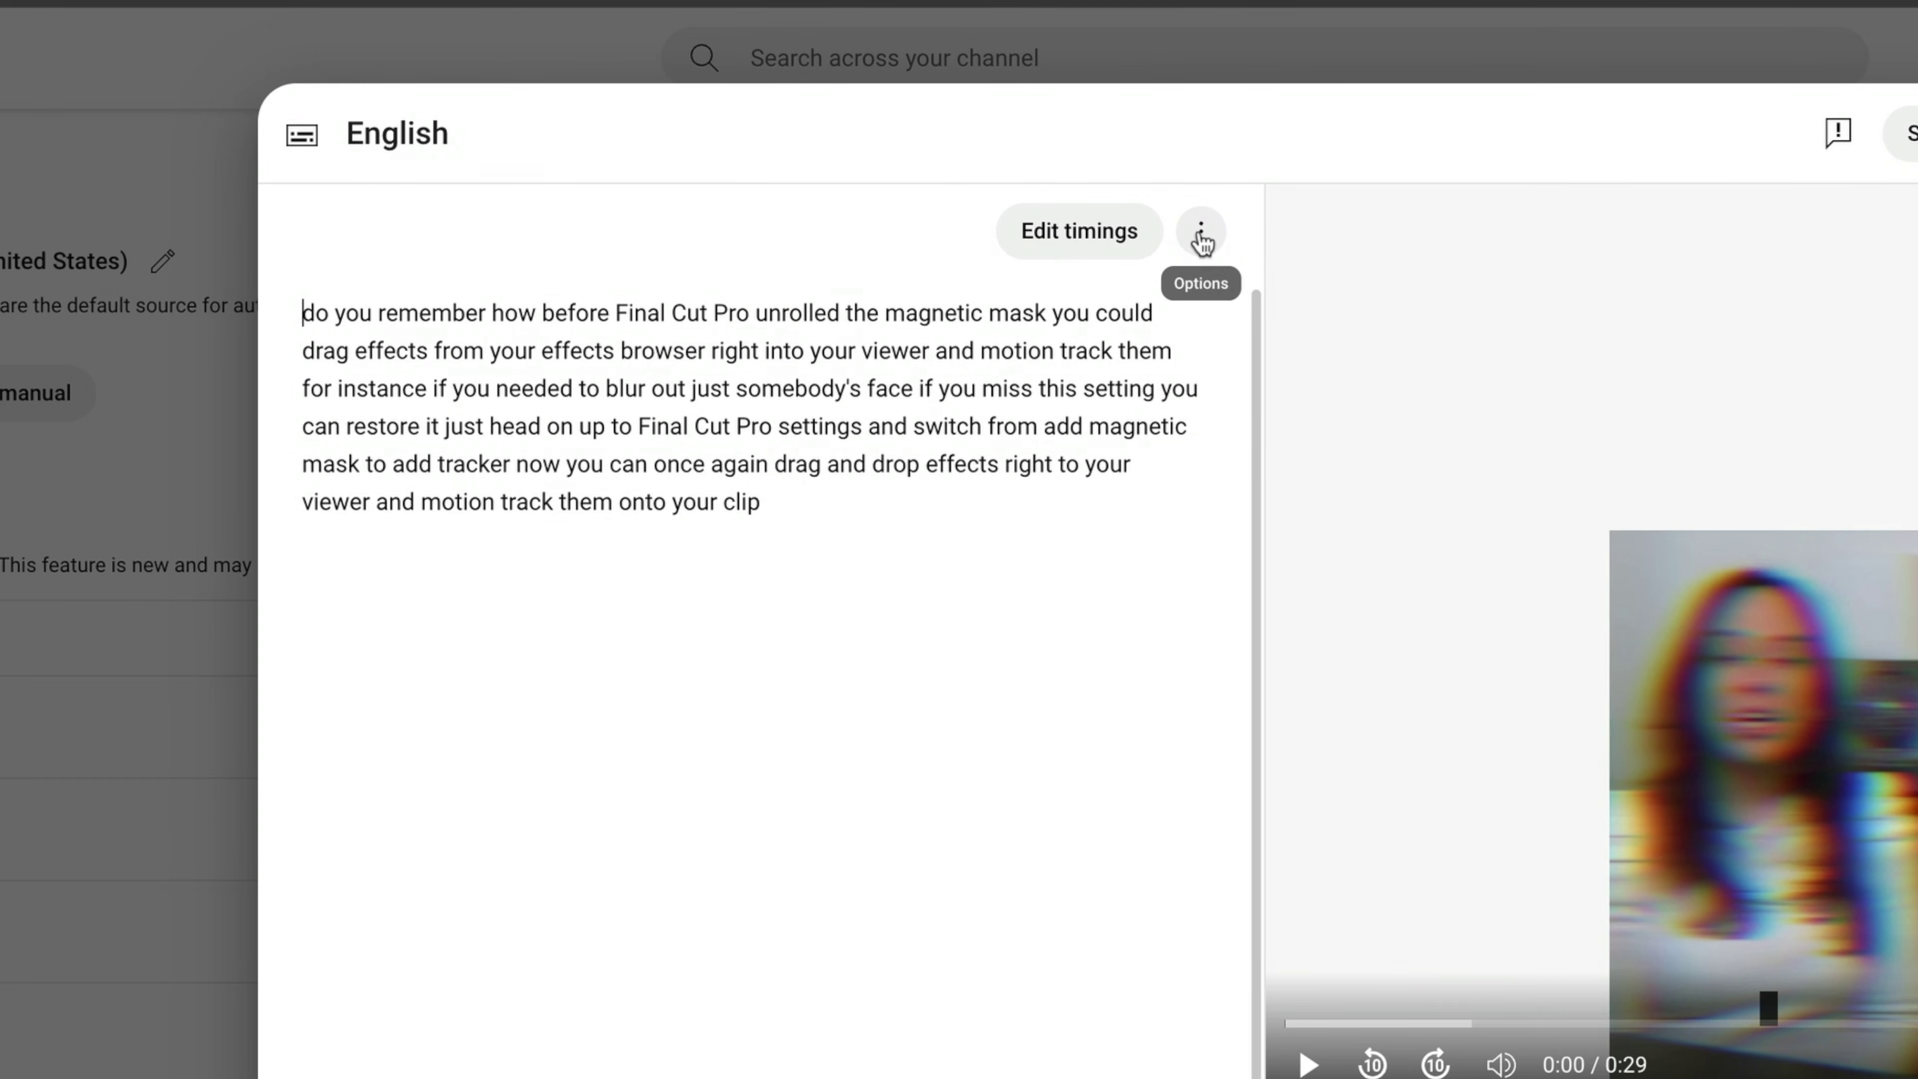
left_click(1809, 115)
left_click(1202, 234)
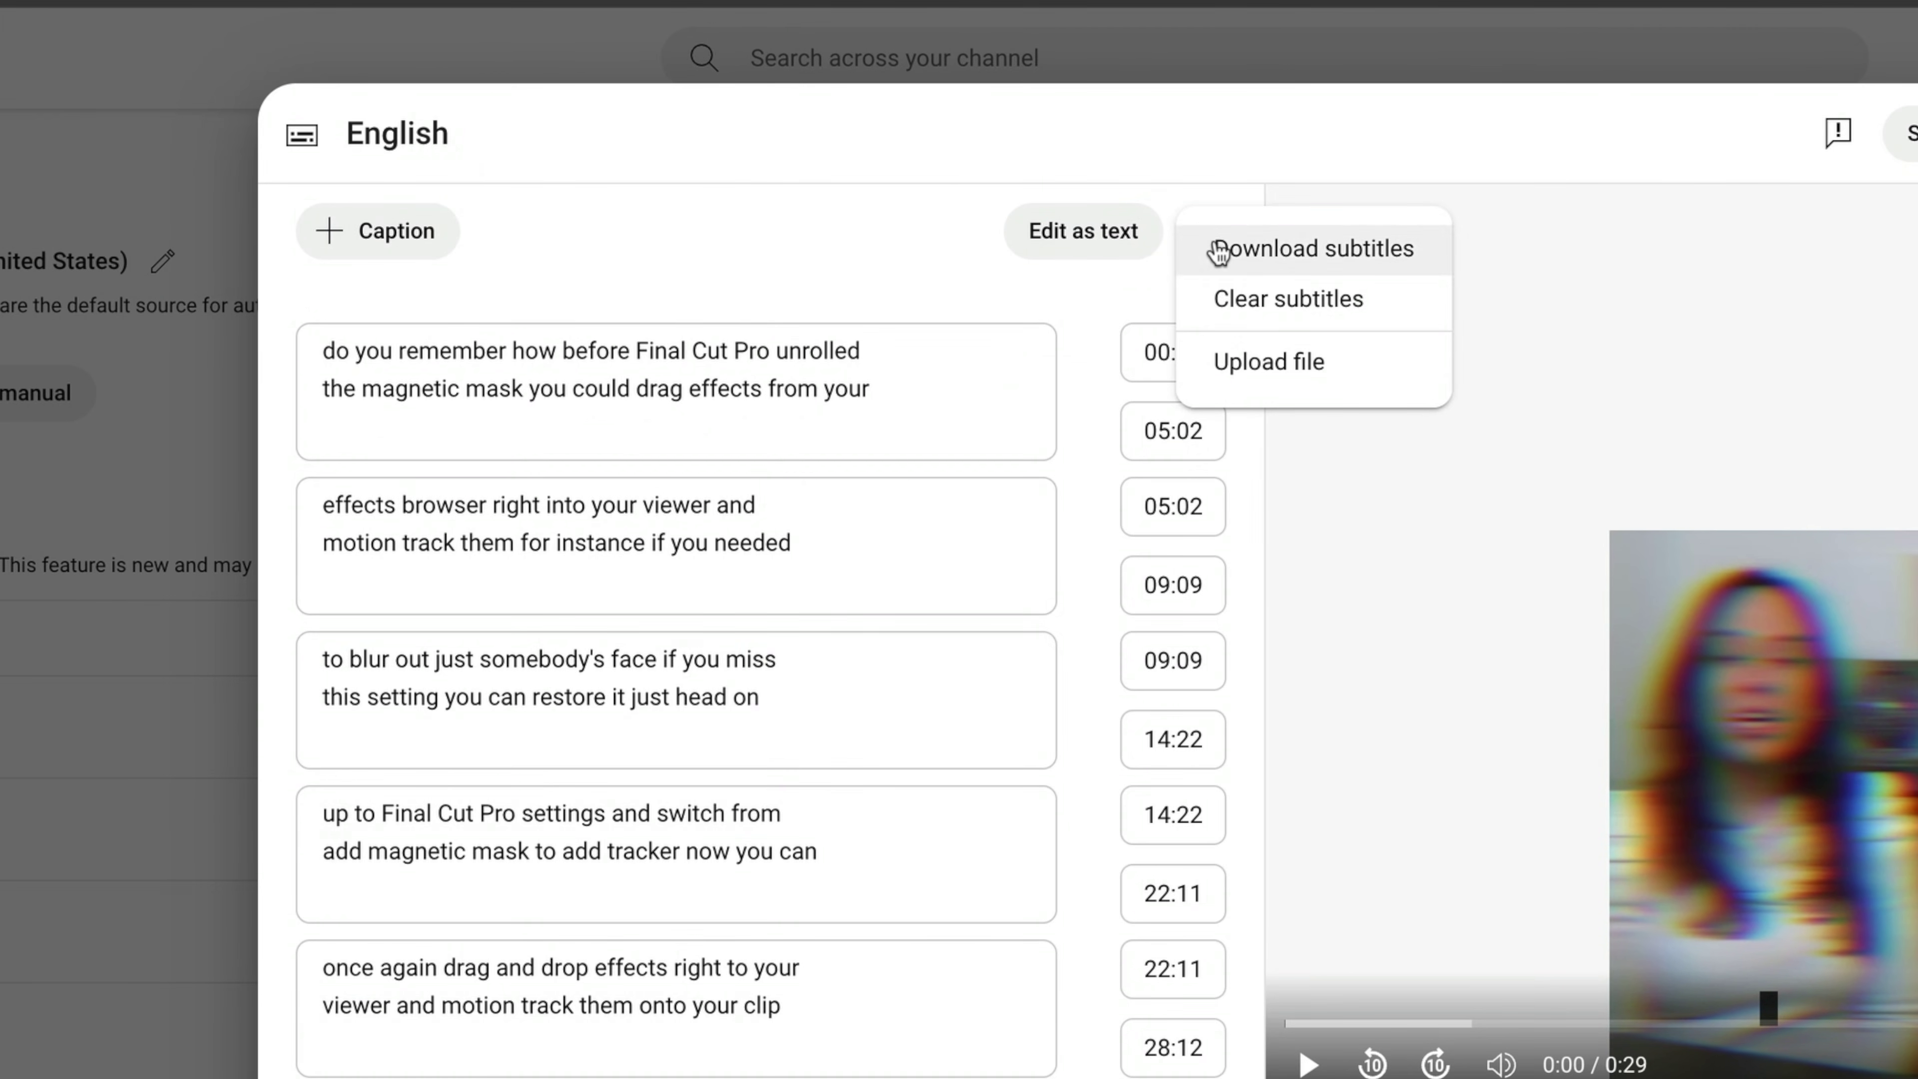
left_click(1218, 253)
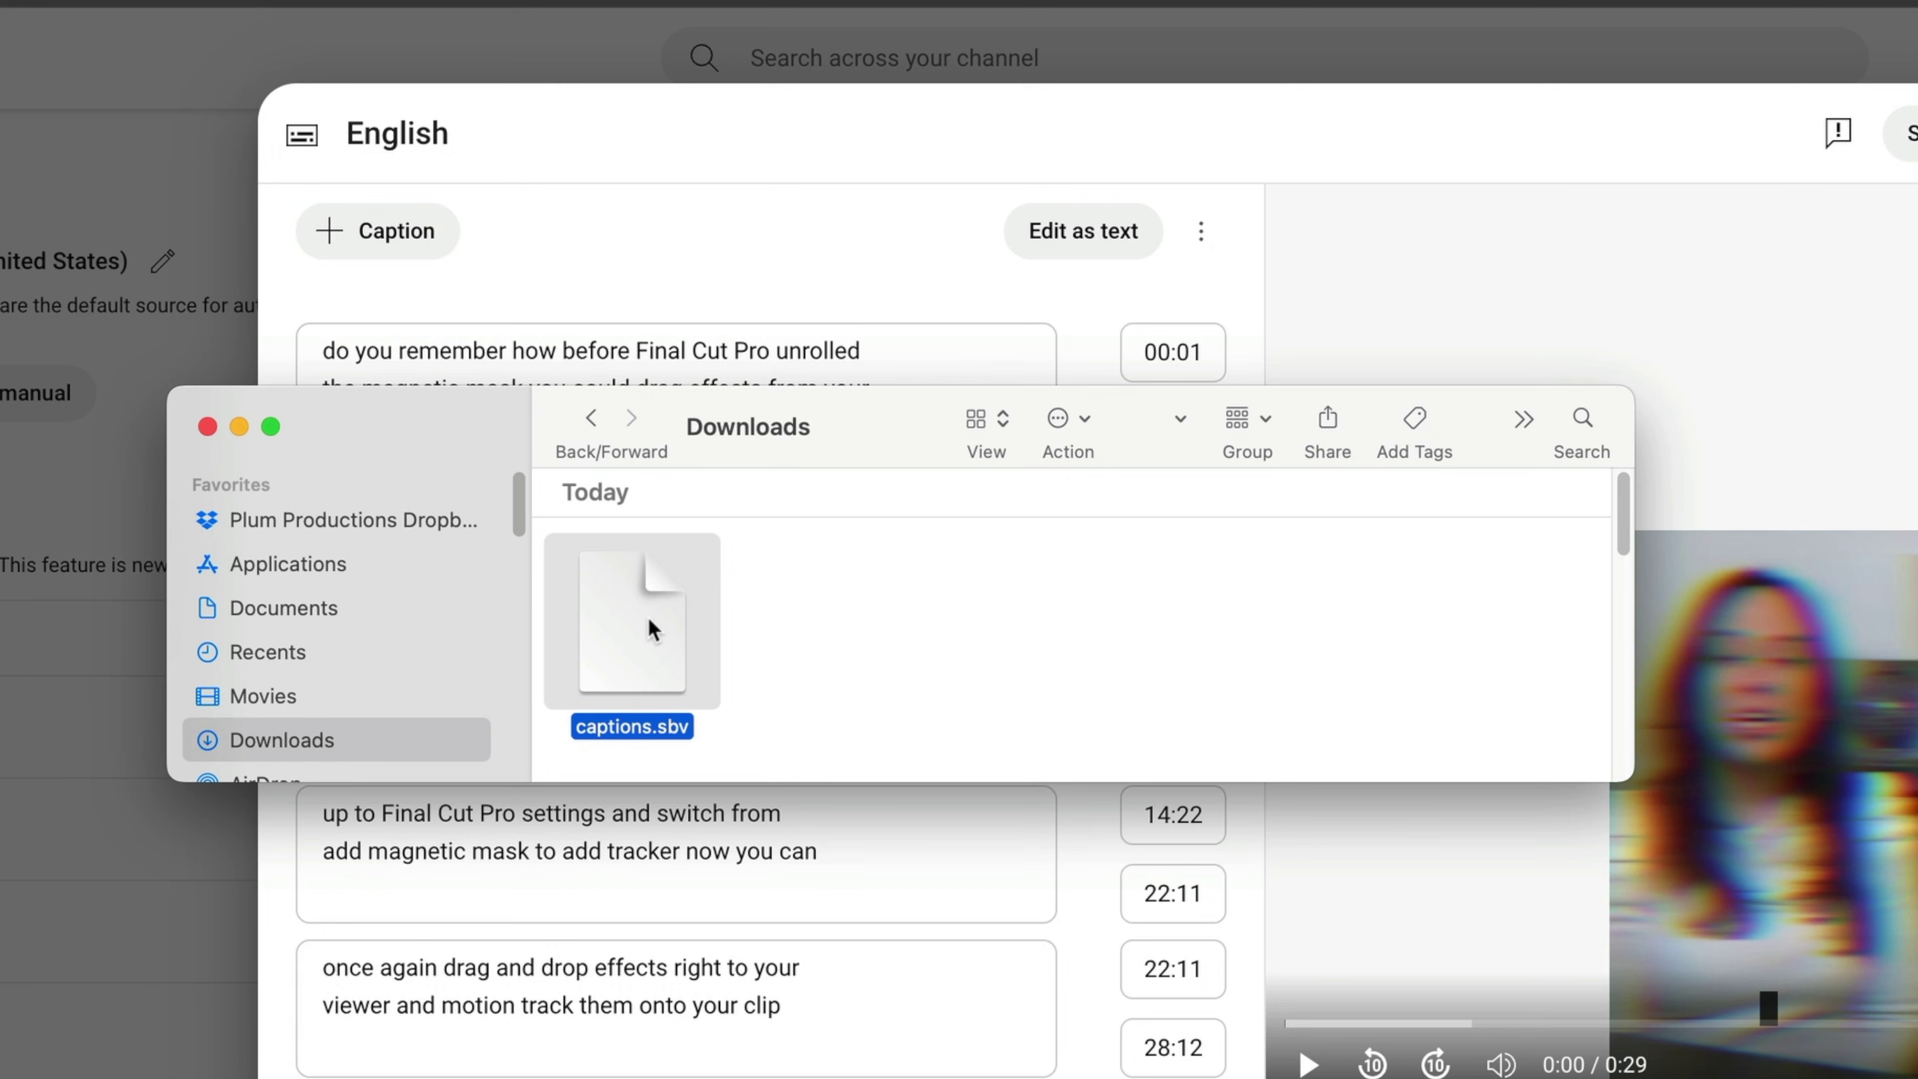
Step: Open captions.sbv in TextEdit, then switch to a new Chrome tab
right_click(647, 616)
mouse_move(702, 675)
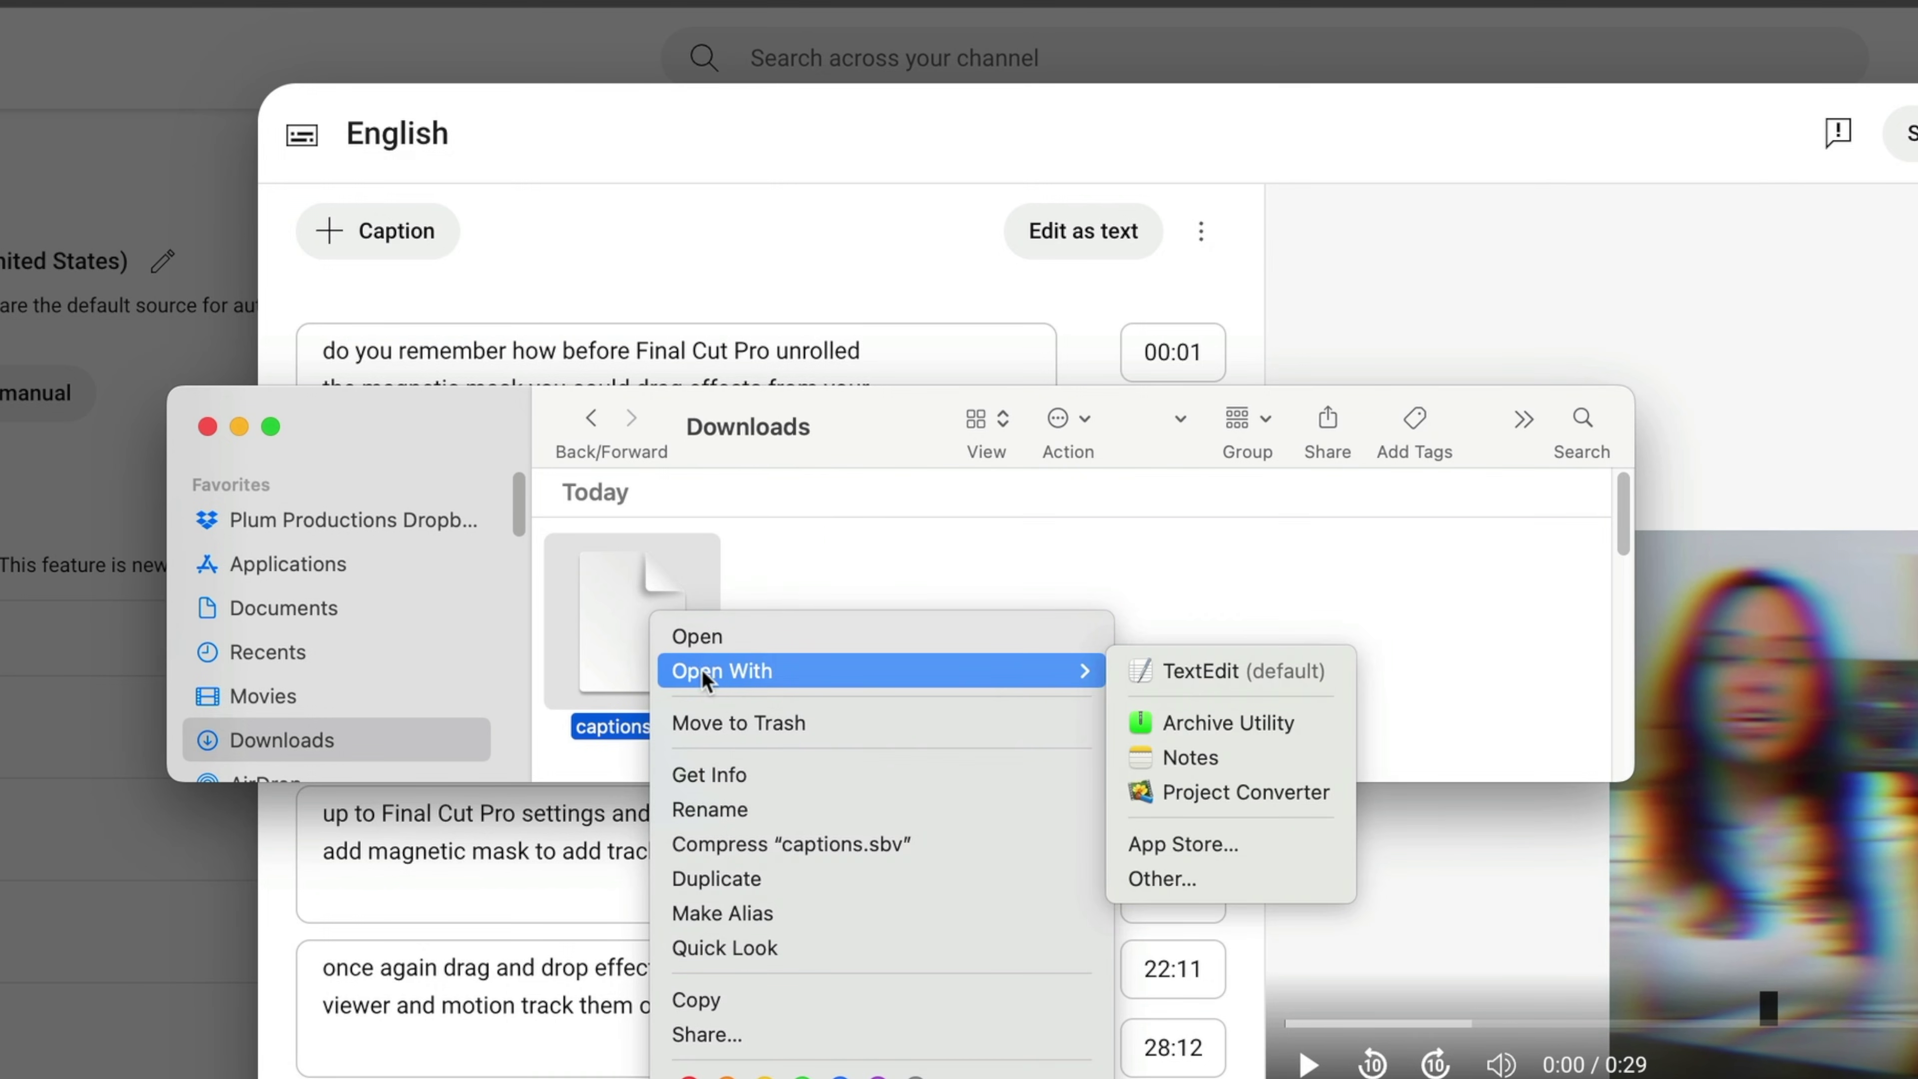
left_click(1193, 672)
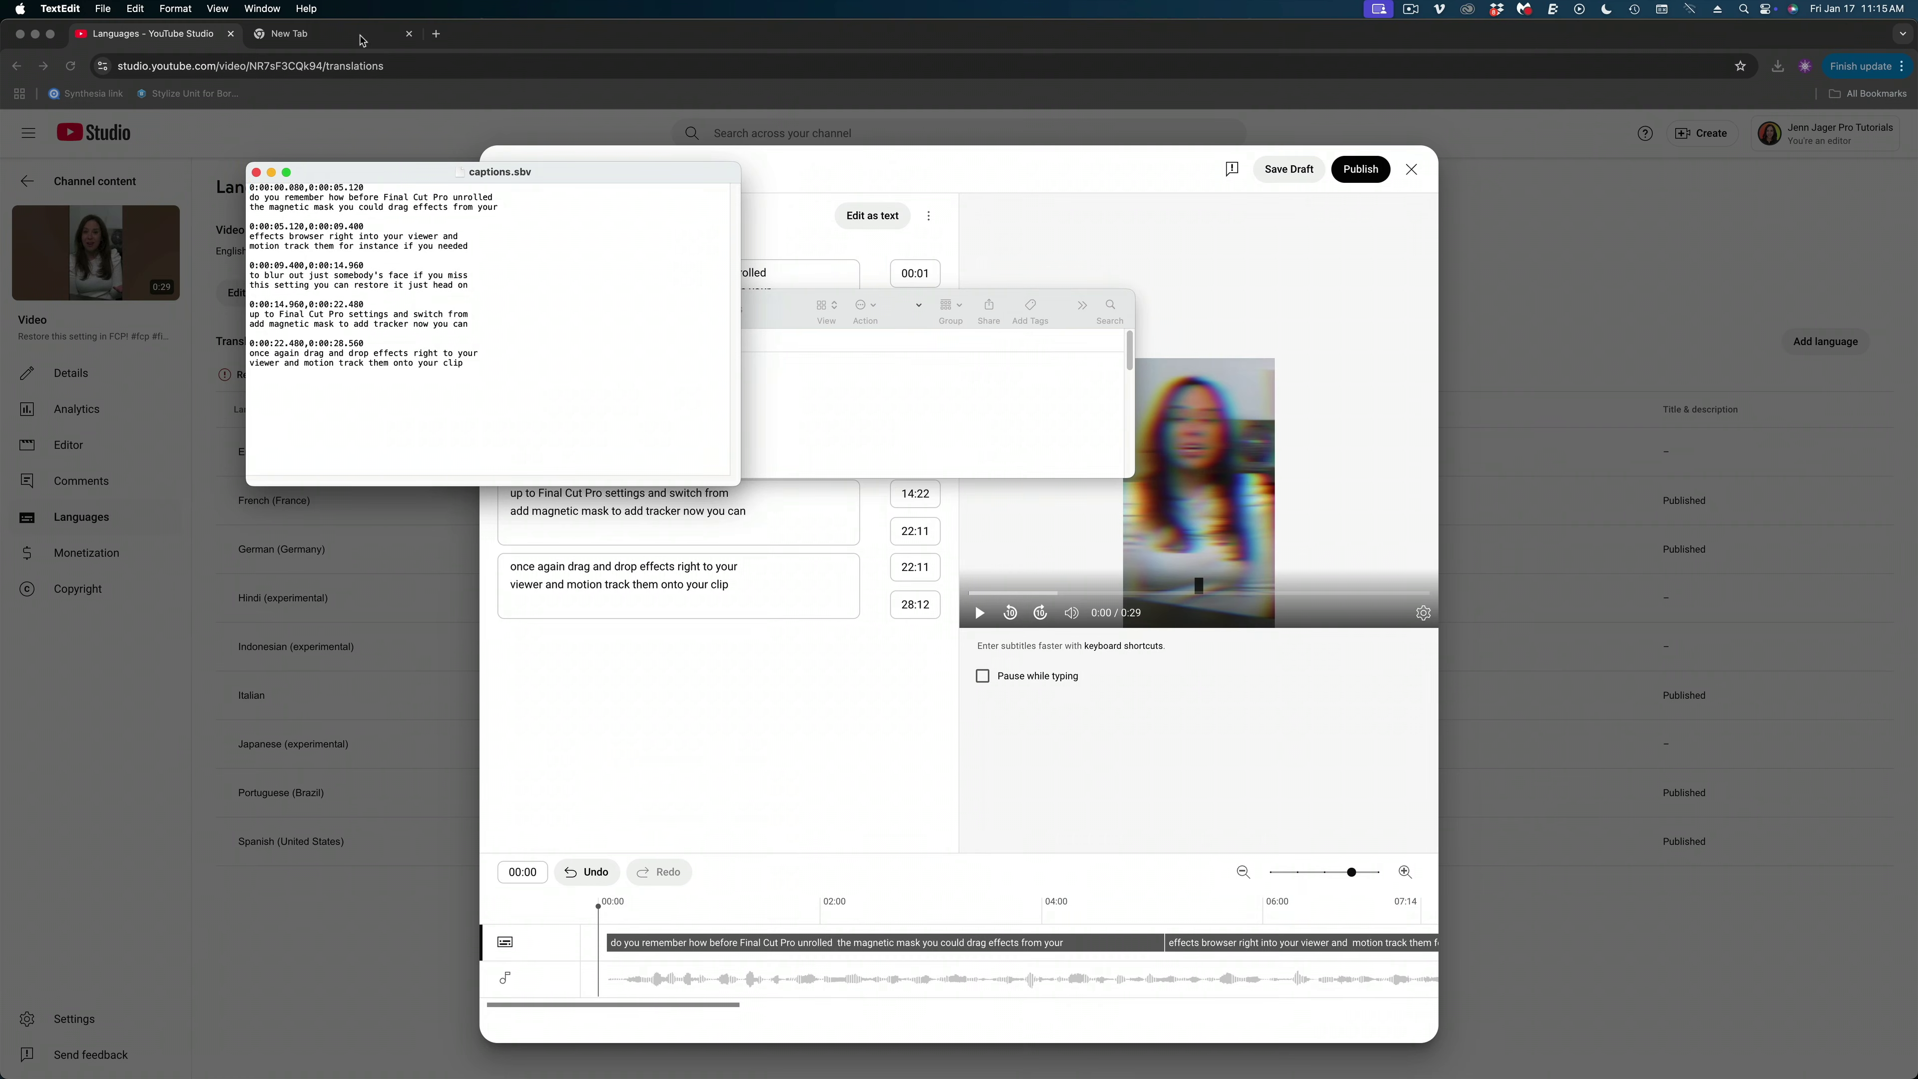
left_click(363, 38)
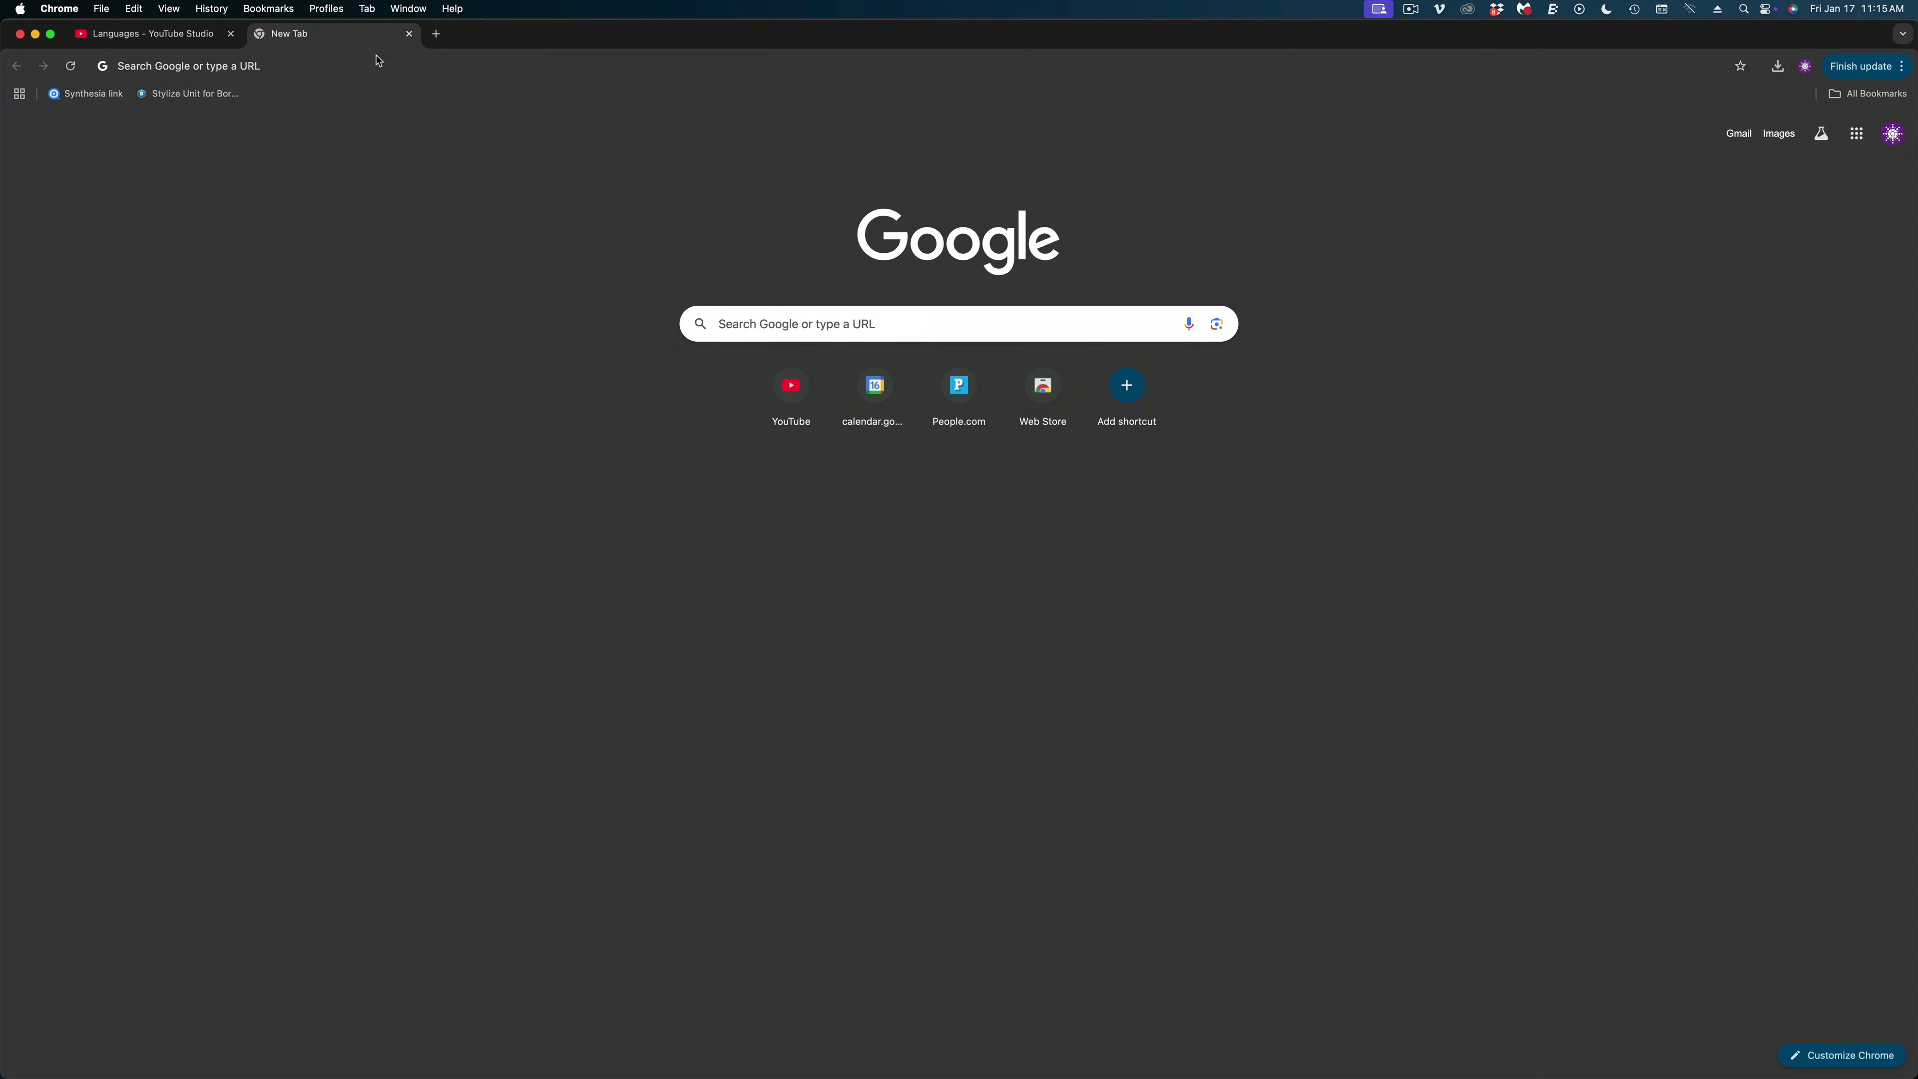
Step: Search for 'google translate' and go to the Google Translate site
left_click(441, 65)
type("goog")
key("Return")
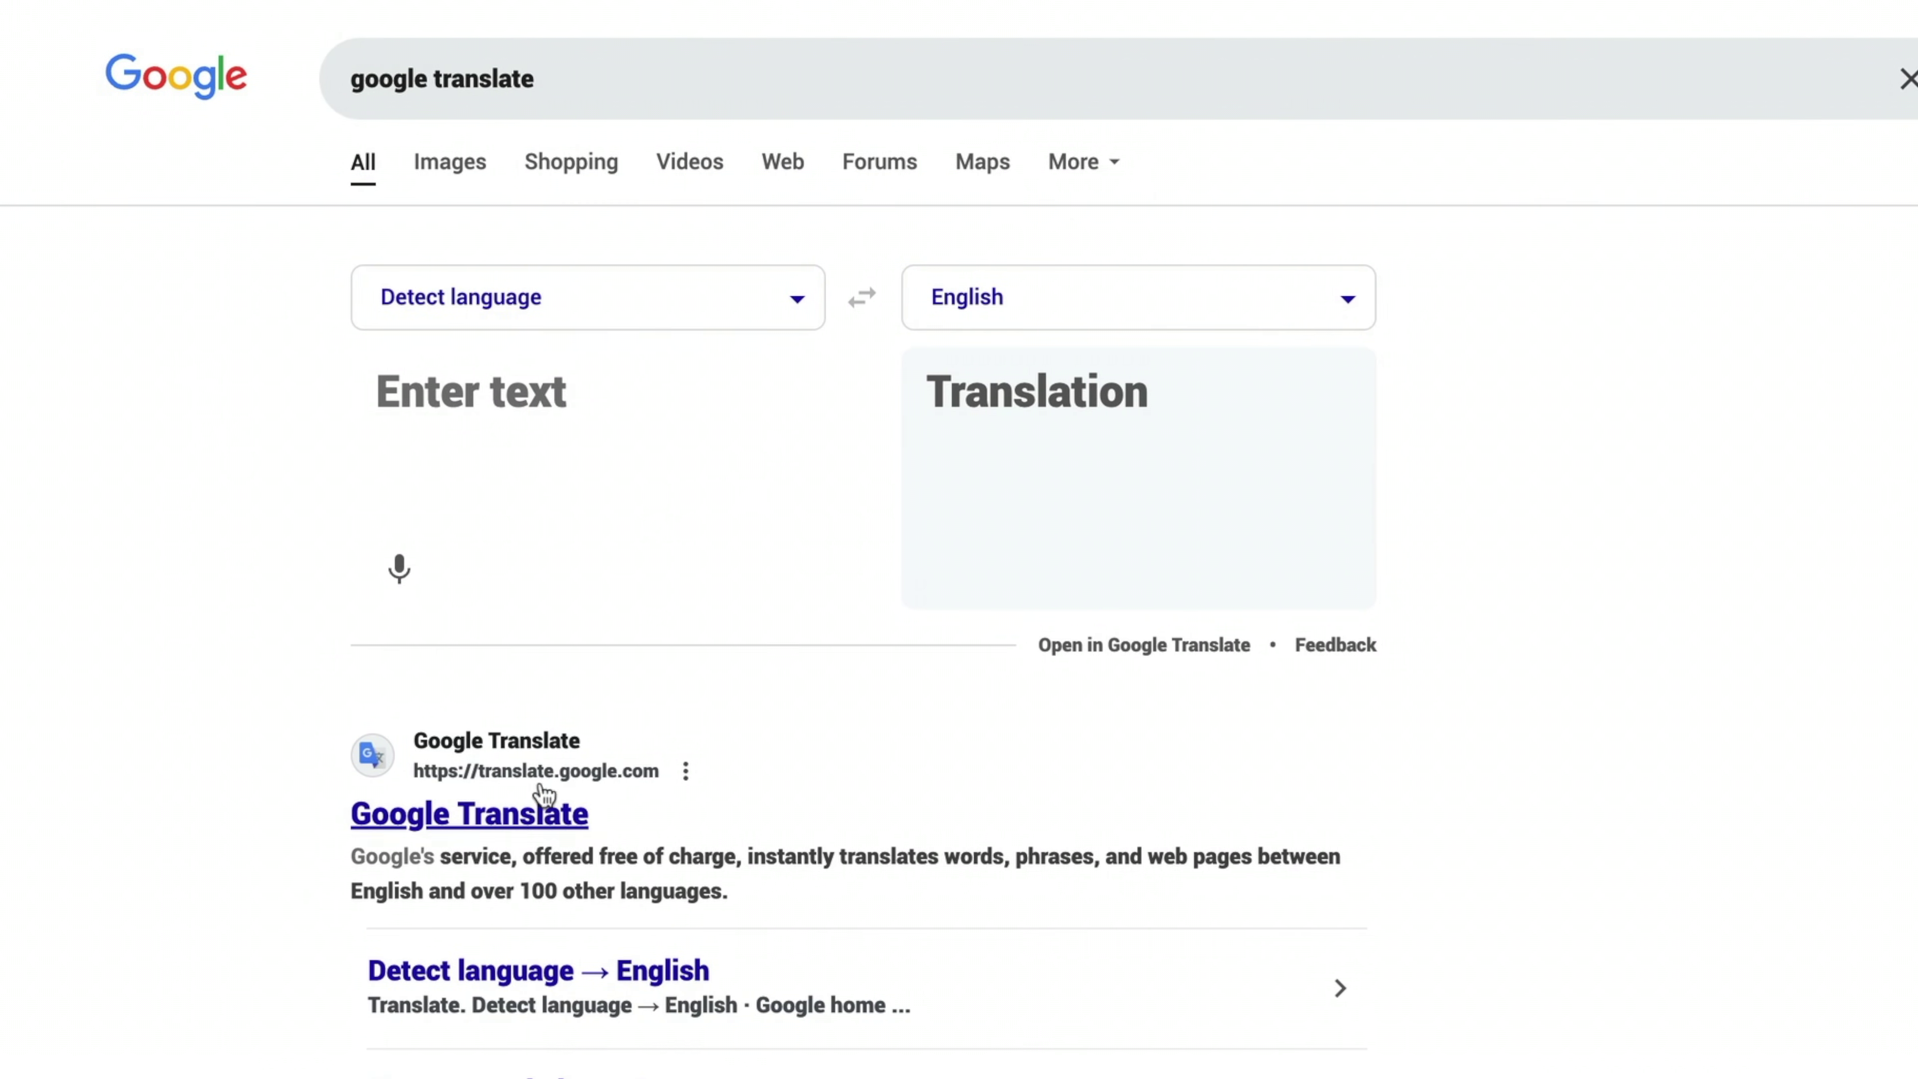
left_click(504, 837)
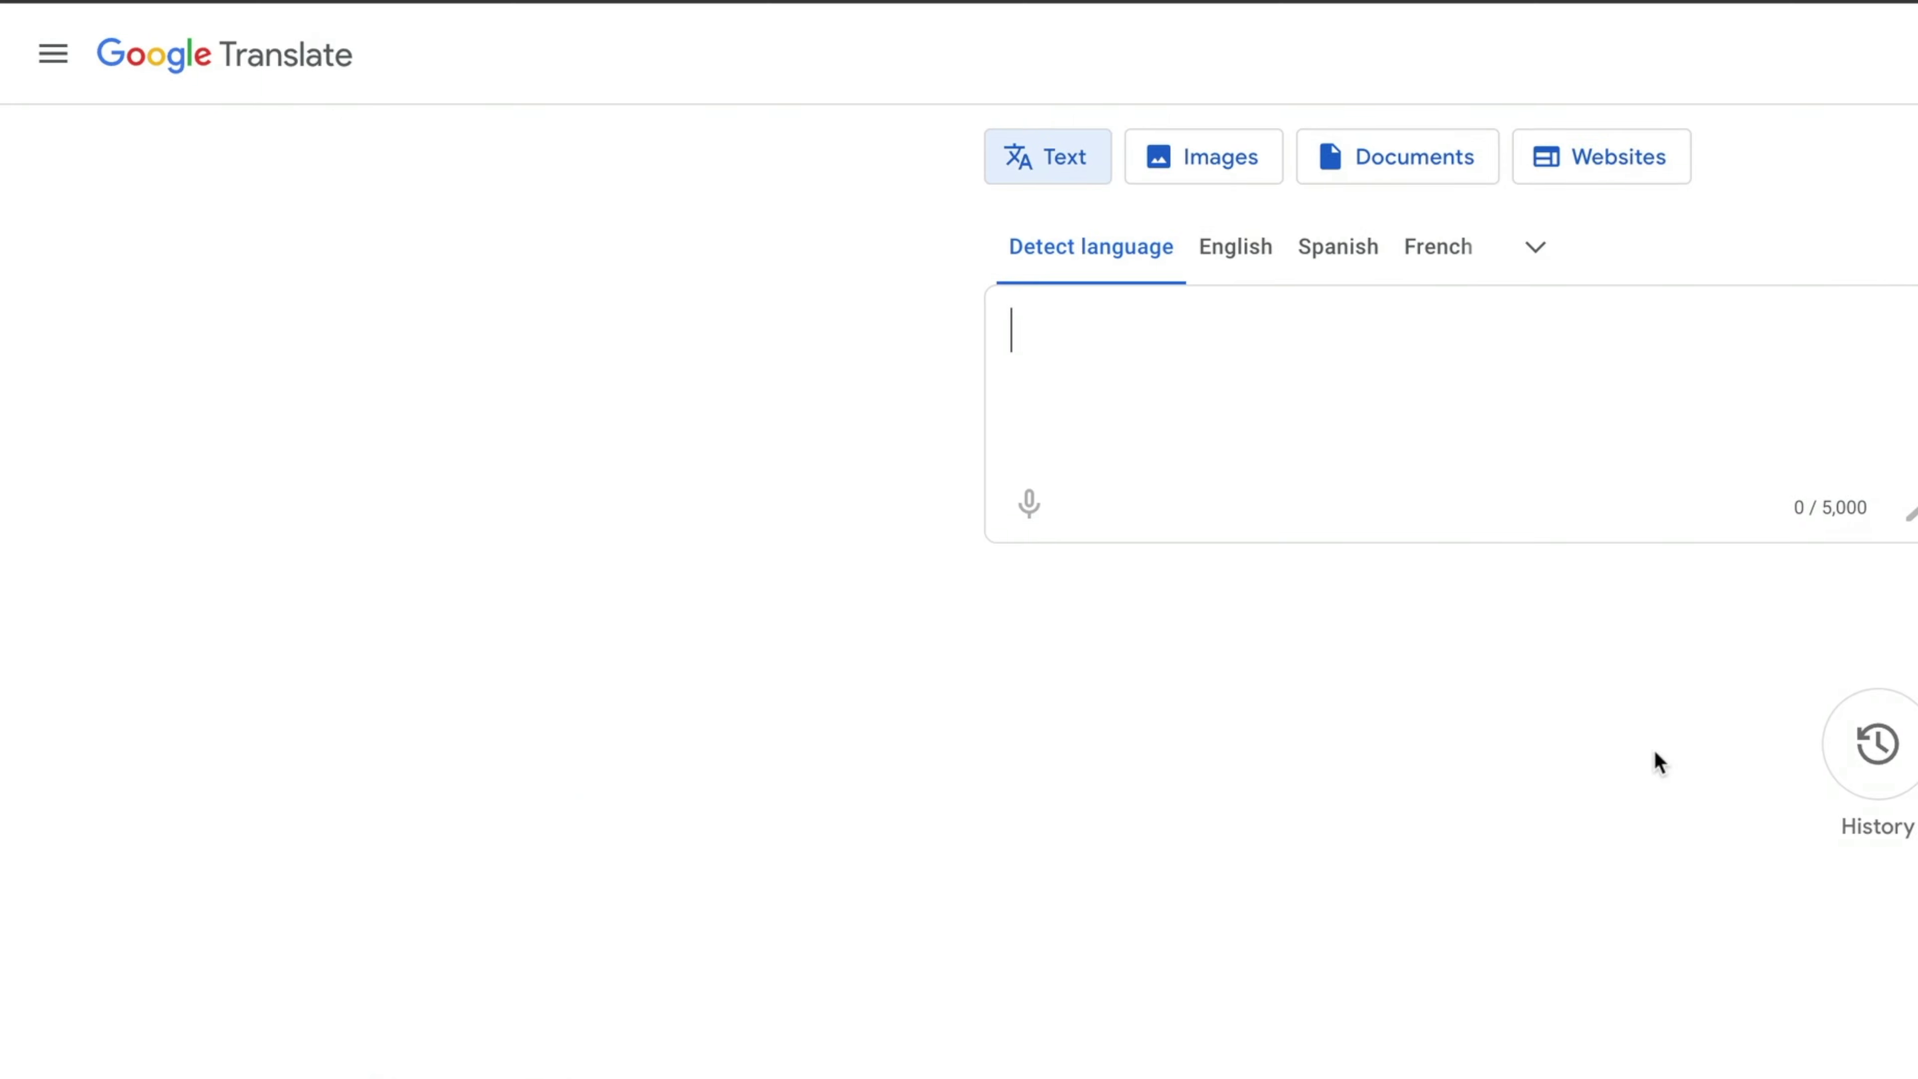
Step: Copy the captions.sbv text into Google Translate with English → Spanish selected
left_click(865, 1043)
left_click_drag(577, 173, 886, 515)
left_click_drag(793, 725, 499, 532)
key("super+c")
left_click(600, 304)
left_click(594, 225)
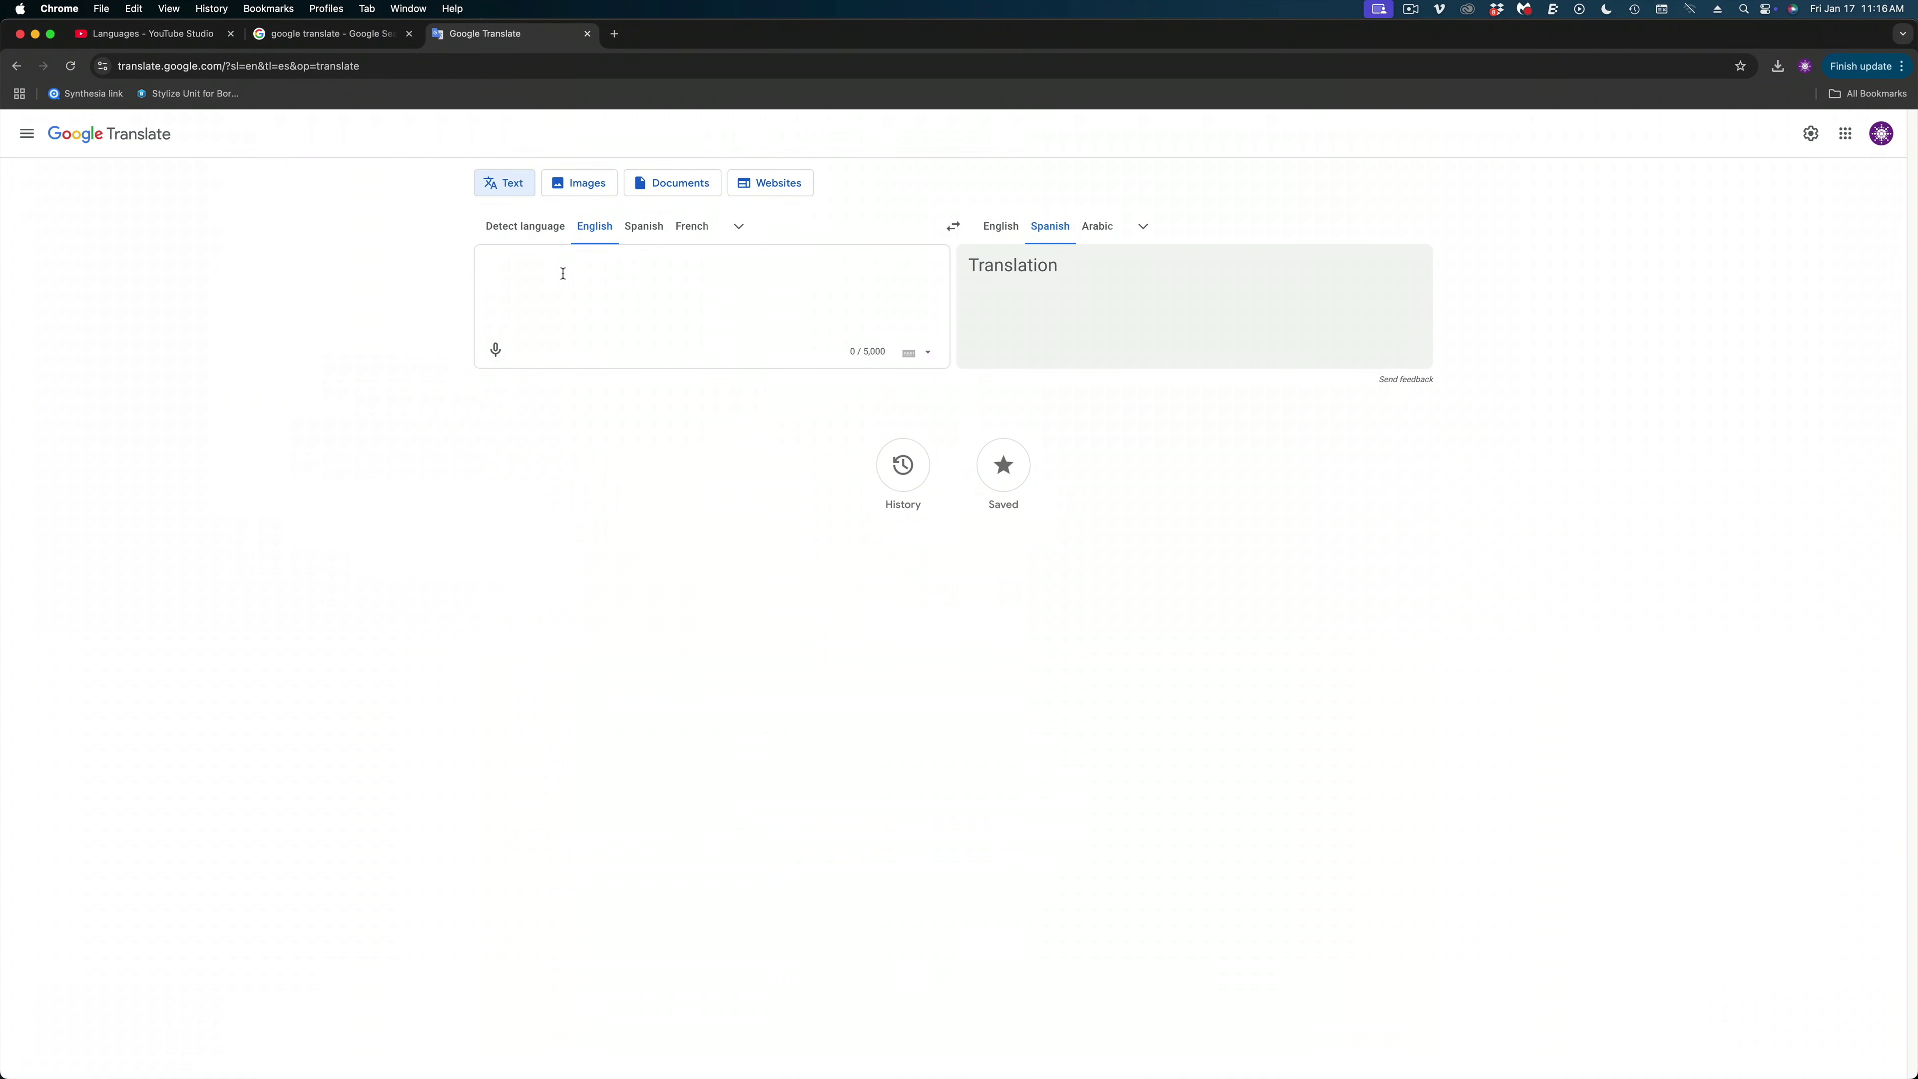
key("super+v")
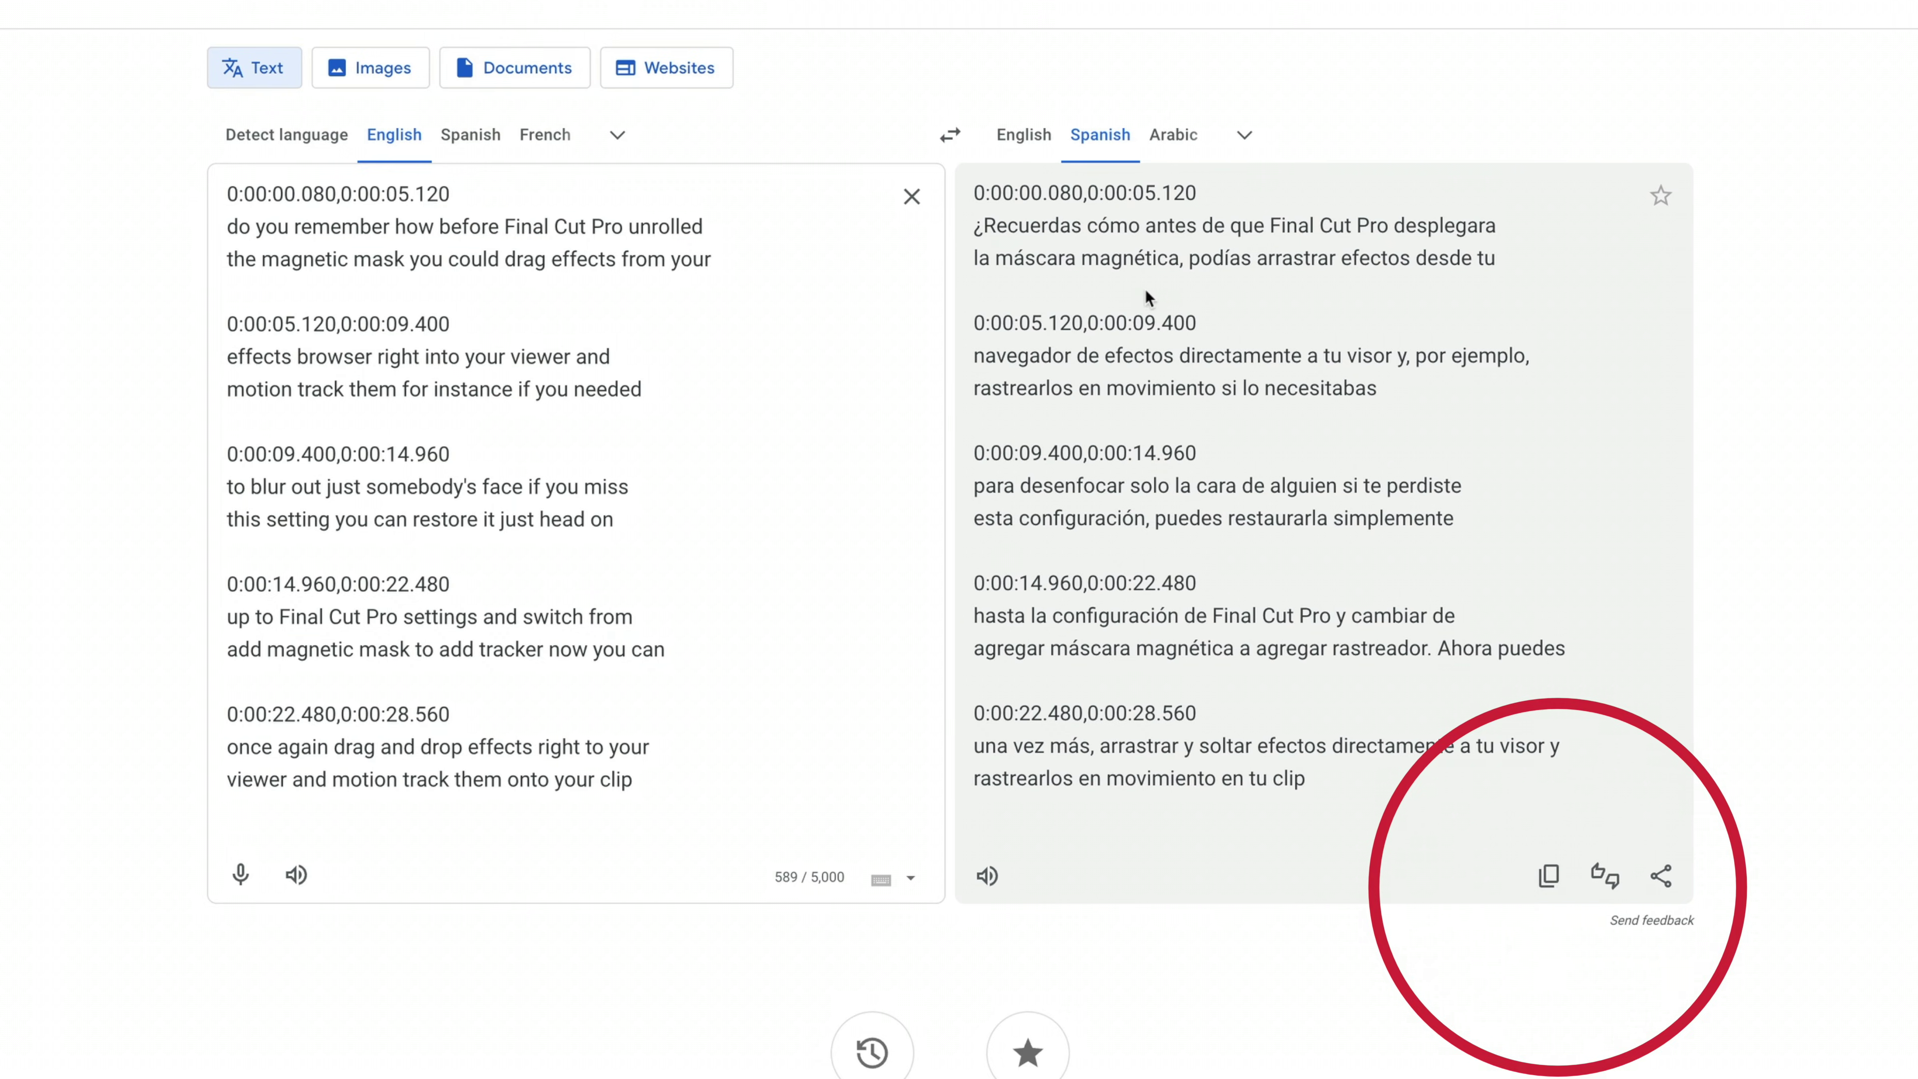
Step: Replace all the English text in captions.sbv with the Spanish translation
key("super+Tab")
key("super+a")
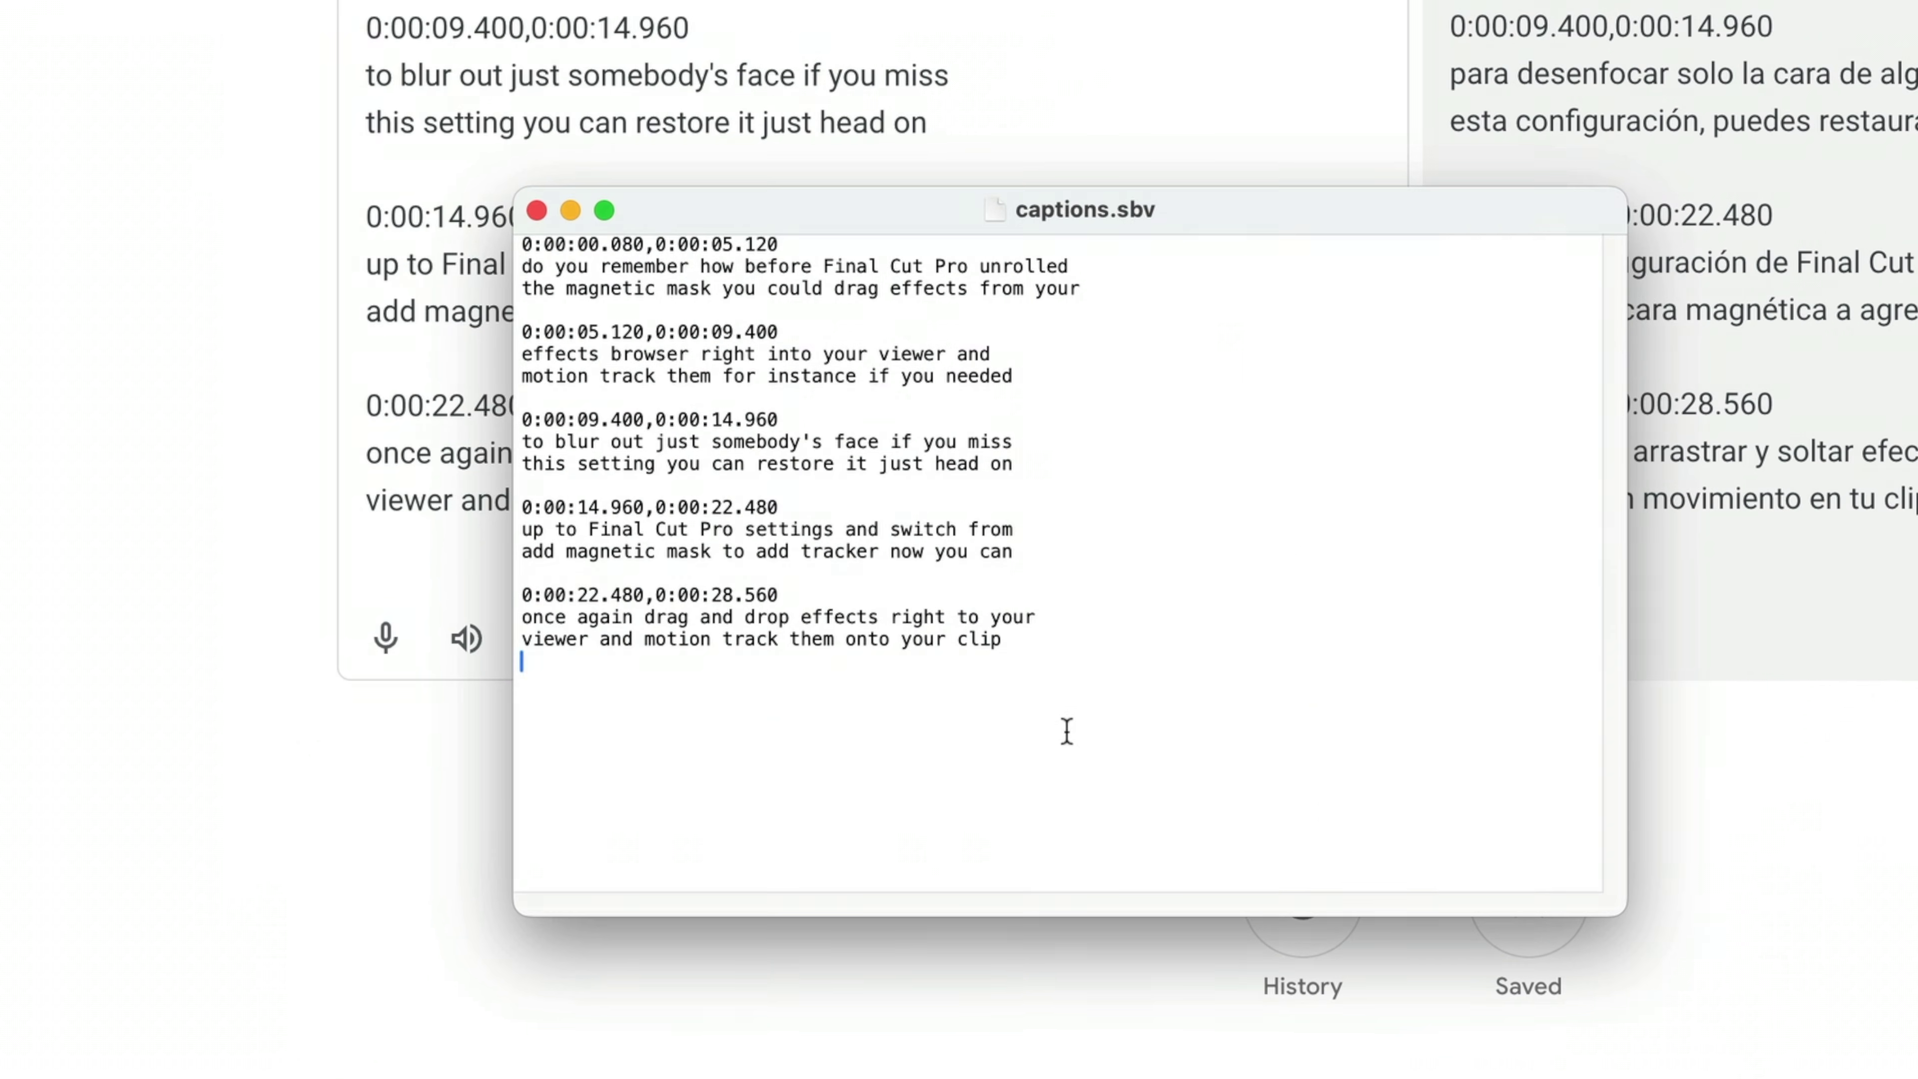
type("0:00:00.080,0:00:05.120 ¿Recuerdas cómo antes de que Final Cut Pro desplegara la máscara magnética, podías arrastrar efectos desde tu  0:00:05.120,0:00:09.400 navegador de efectos directamente a tu visor y, por ejemplo, rastrearlos en movimiento si lo necesitabas  0:00:09.400,0:00:14.960 para desenfocar solo la cara de alguien si te perdiste esta configuración, puedes restaurarla simplemente  0:00:14.960,0:00:22.480 hasta la configuración de Final Cut Pro y cambiar de agregar máscara magnética a agregar rastreador. Ahora puedes  0:00:22.480,0:00:28.560 una vez más, arrastrar y soltar efectos directamente a tu visor y rastrearlos en movimiento en tu clip")
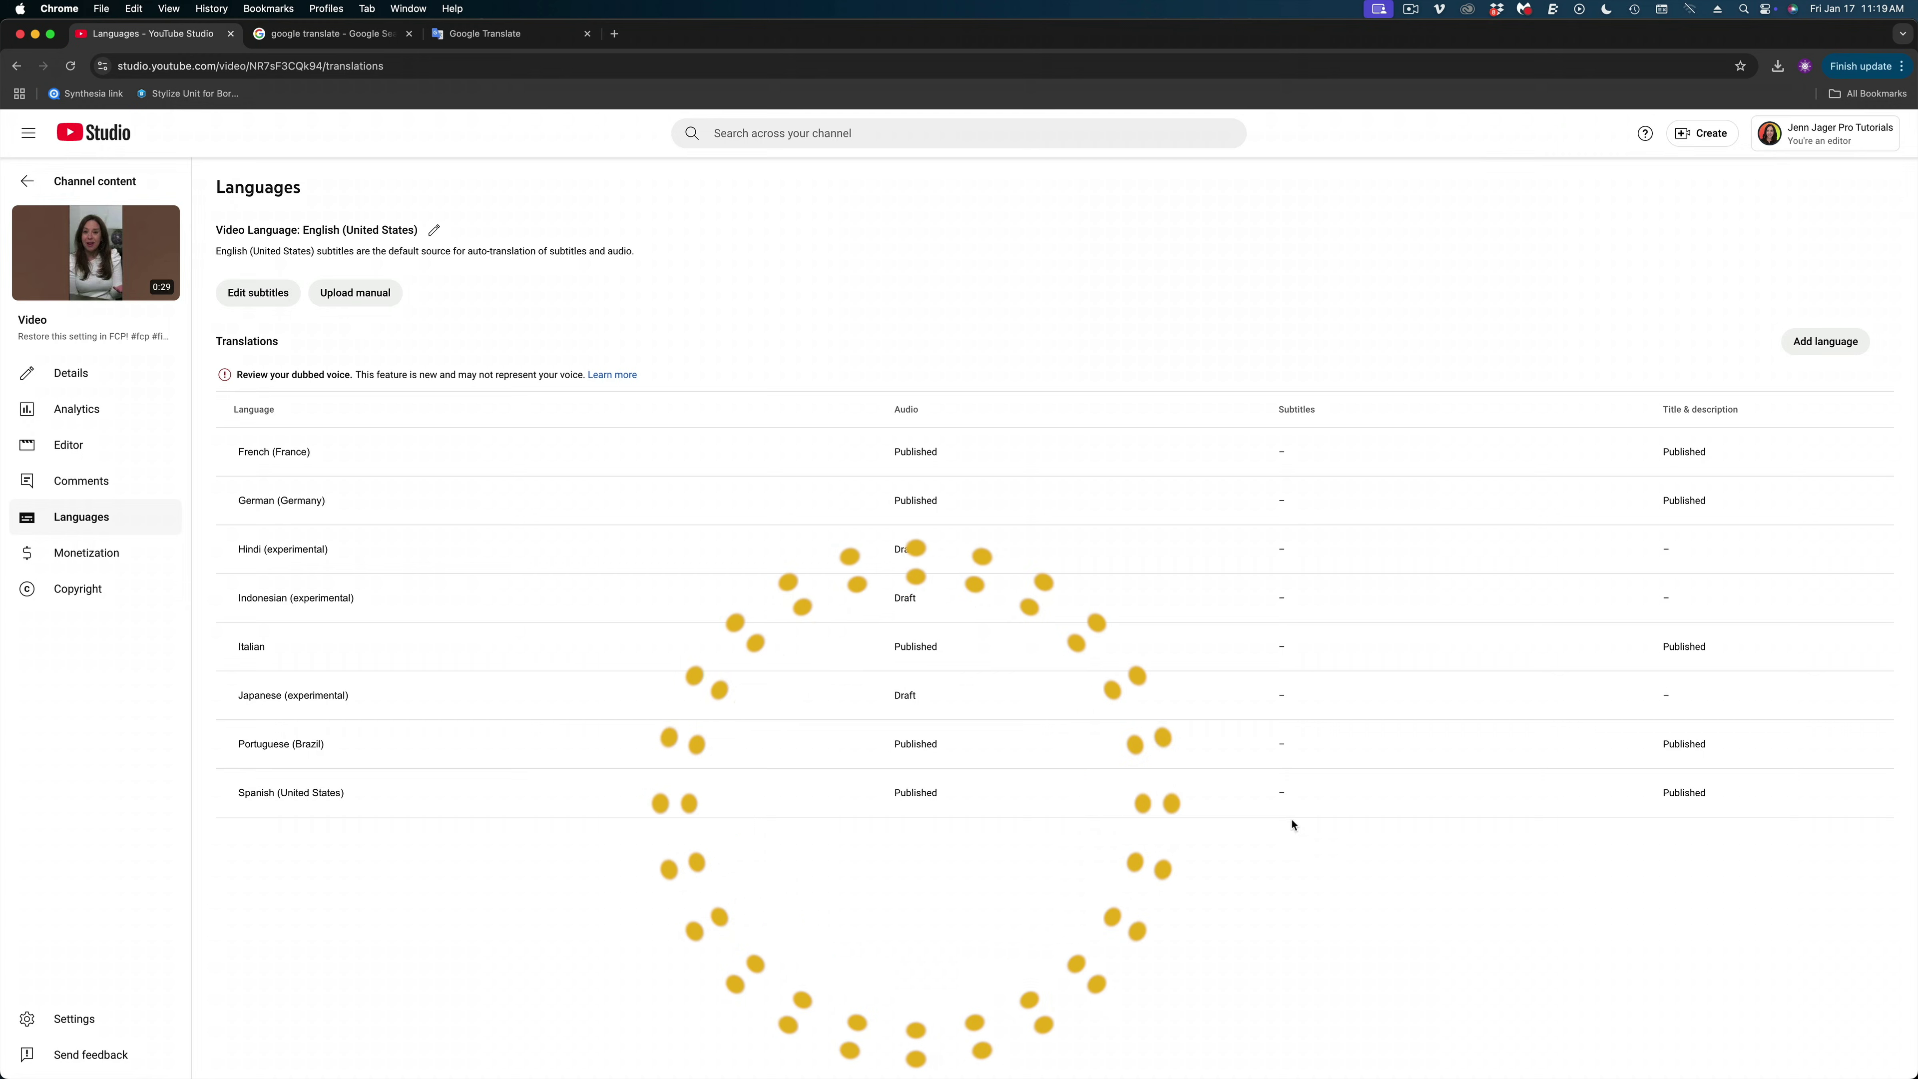
Step: Add Spanish (United States) as a subtitle language for the Short
left_click(1276, 799)
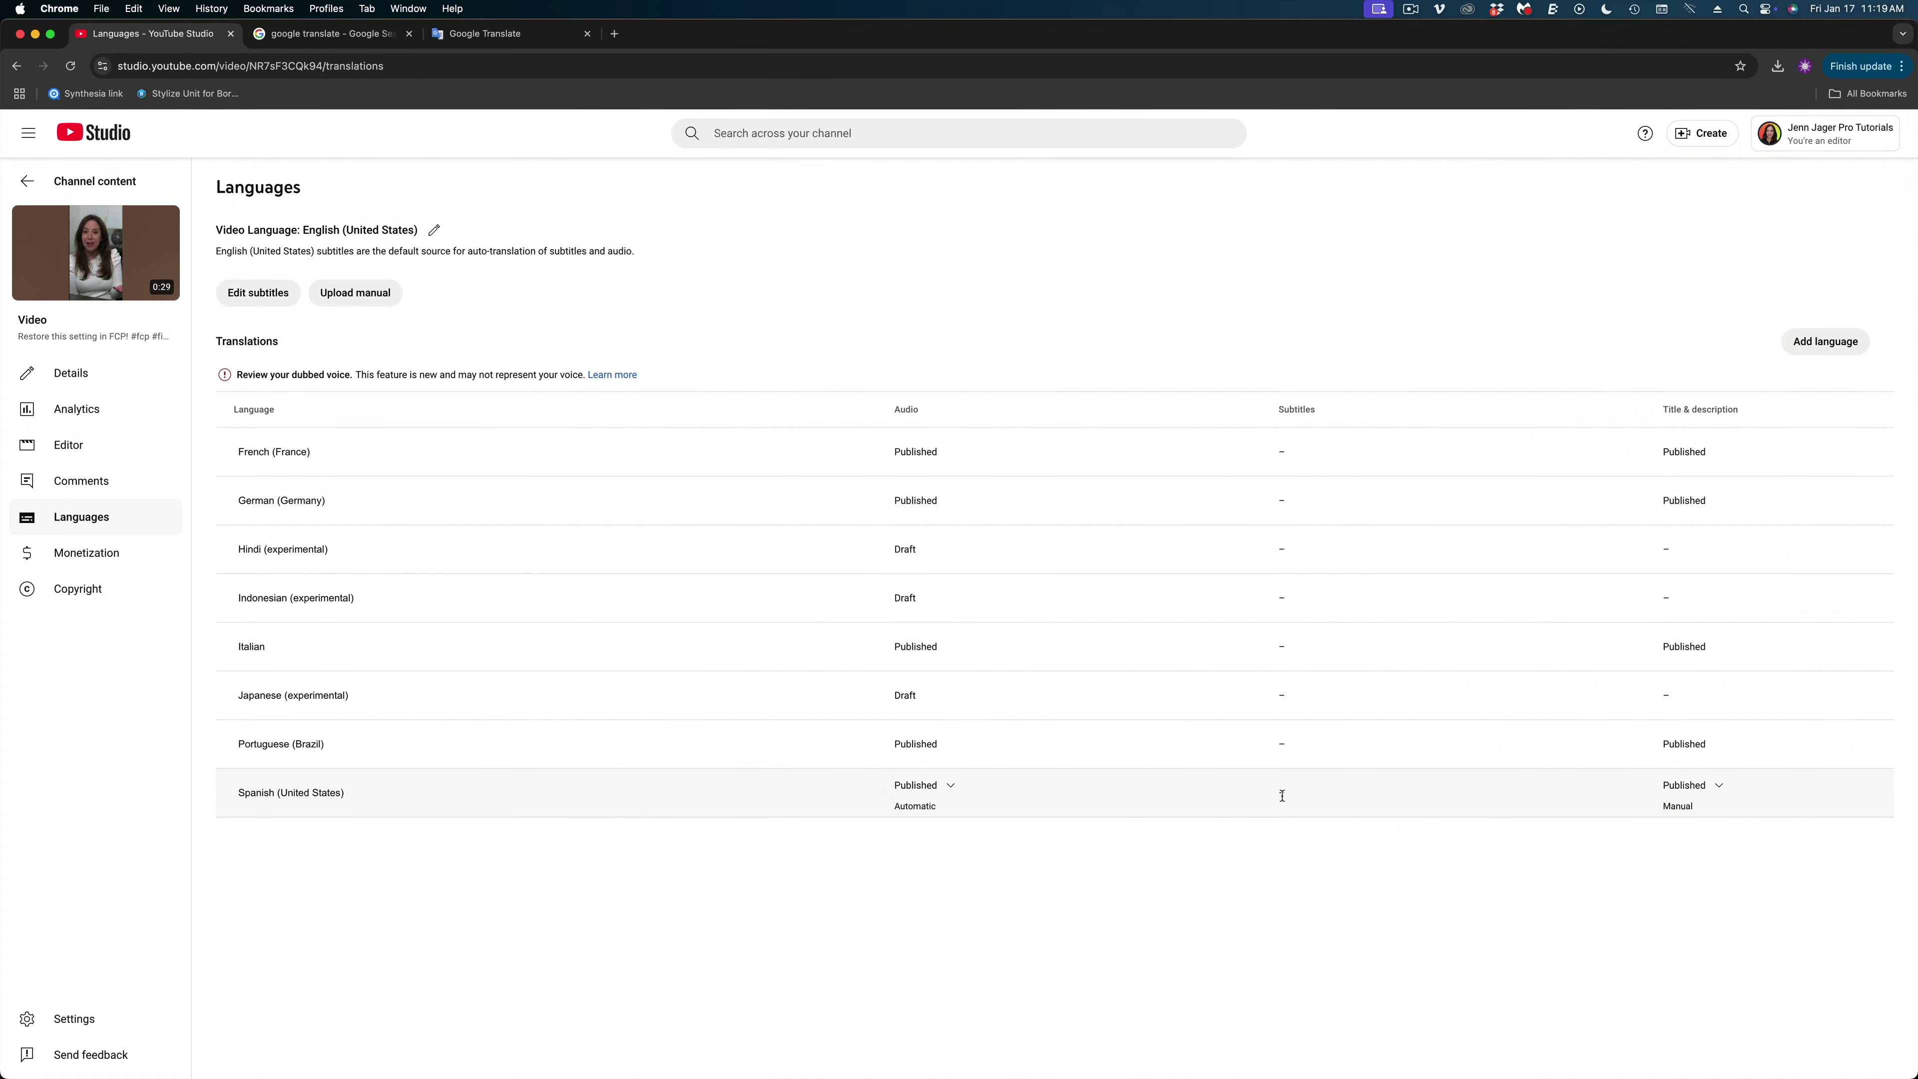
left_click(1835, 344)
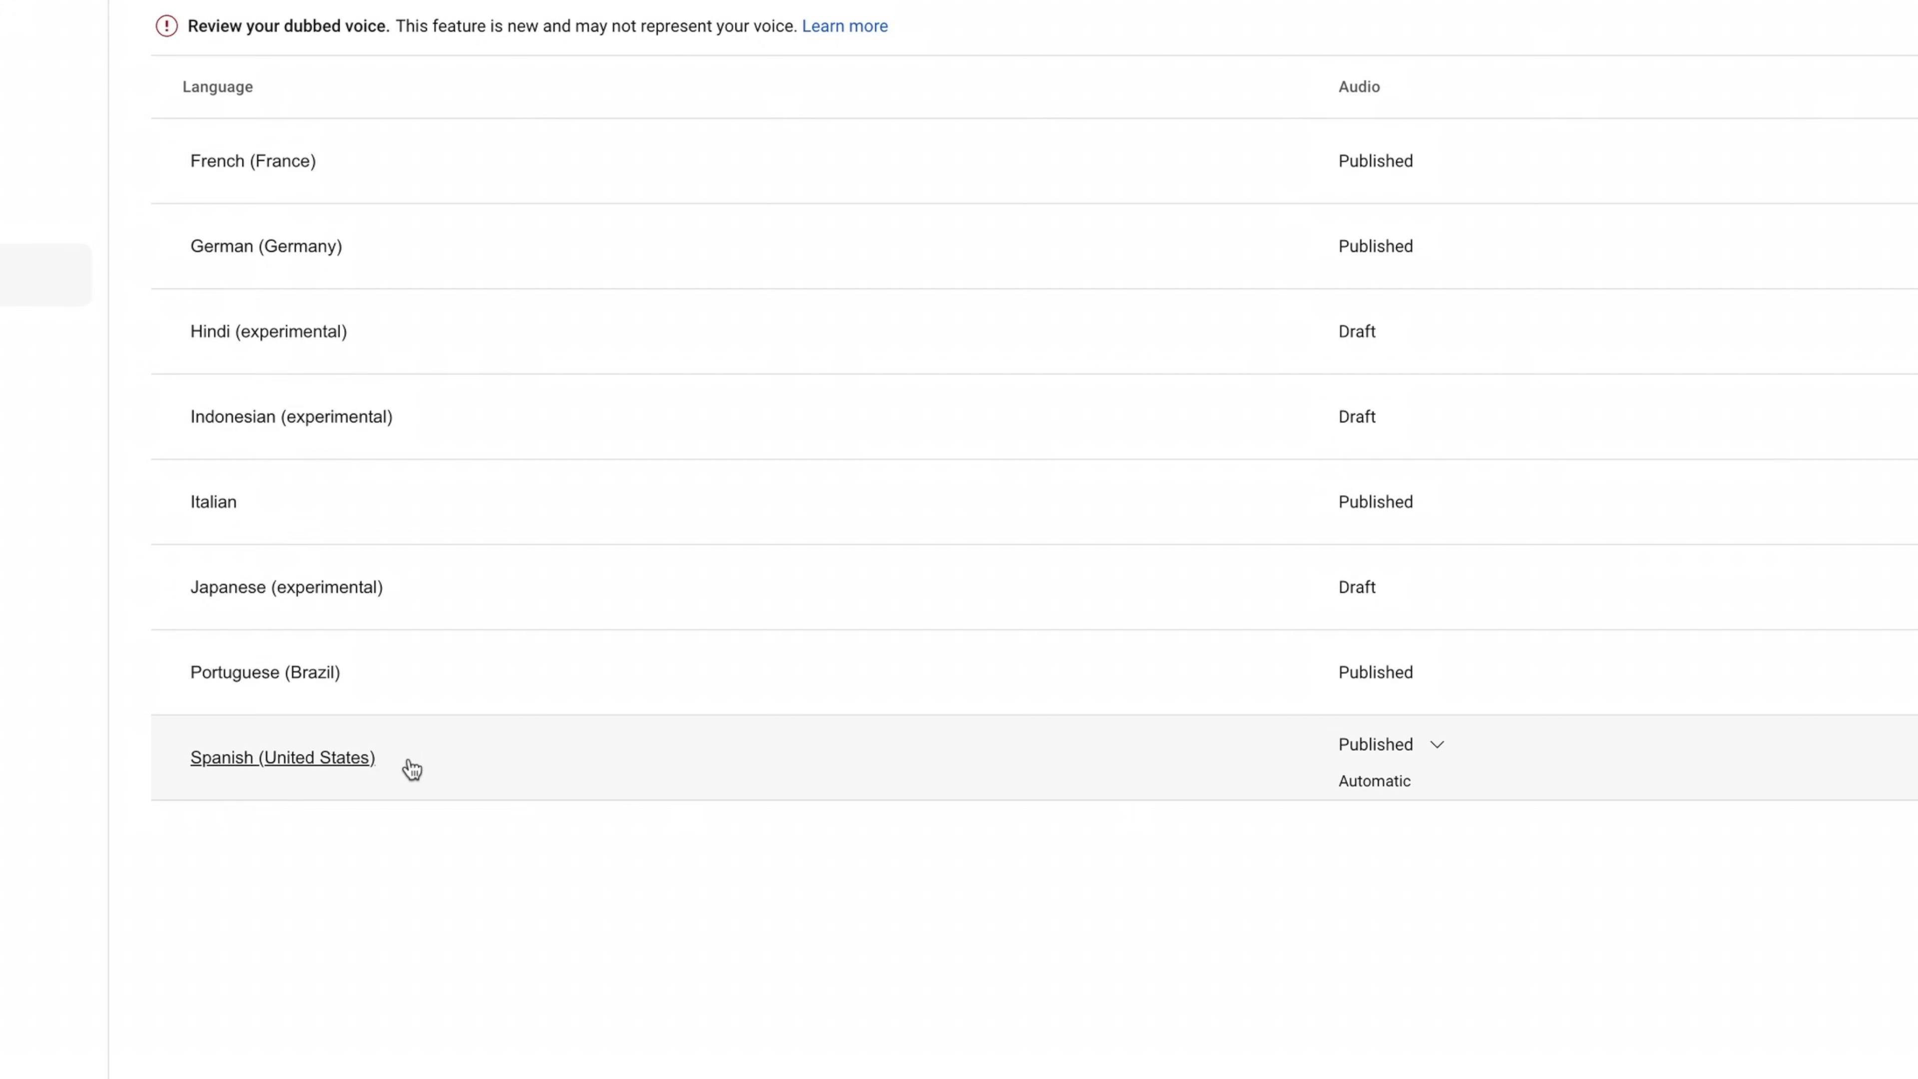
left_click(411, 768)
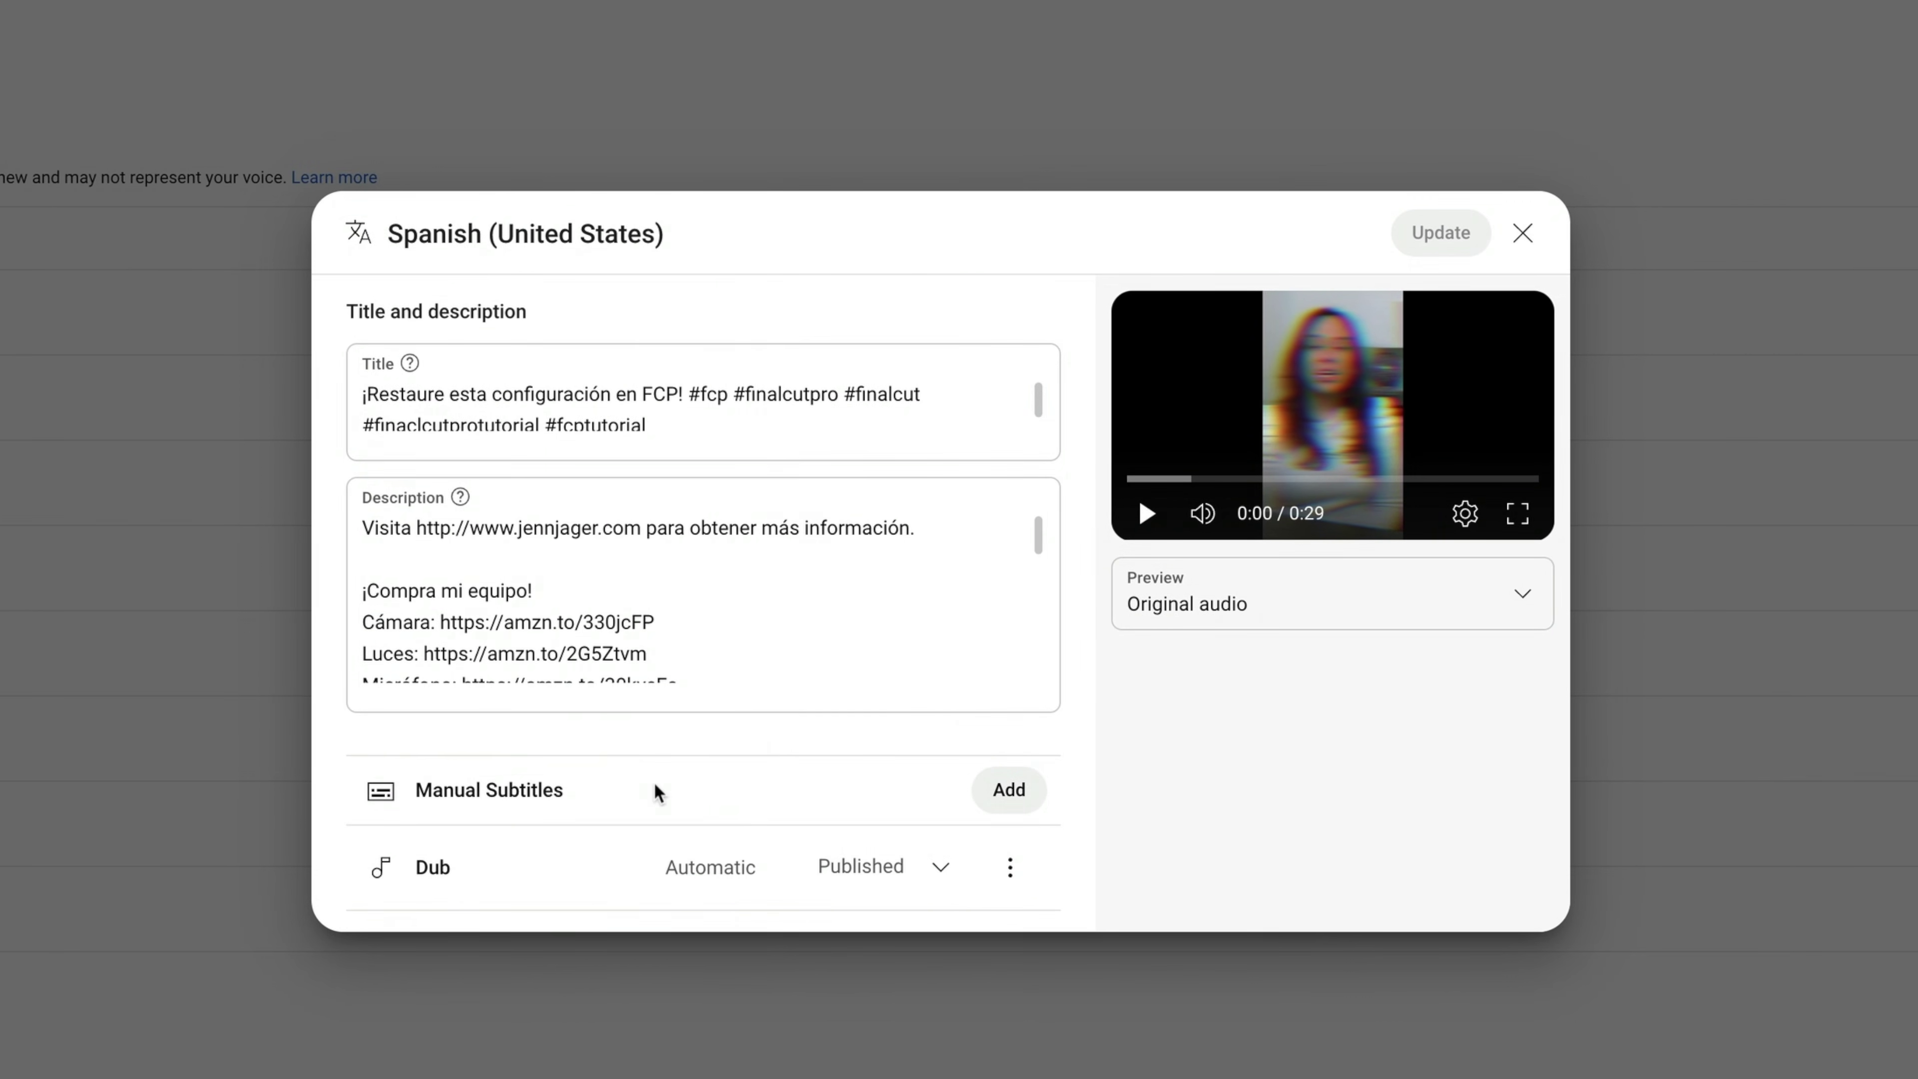
left_click(981, 796)
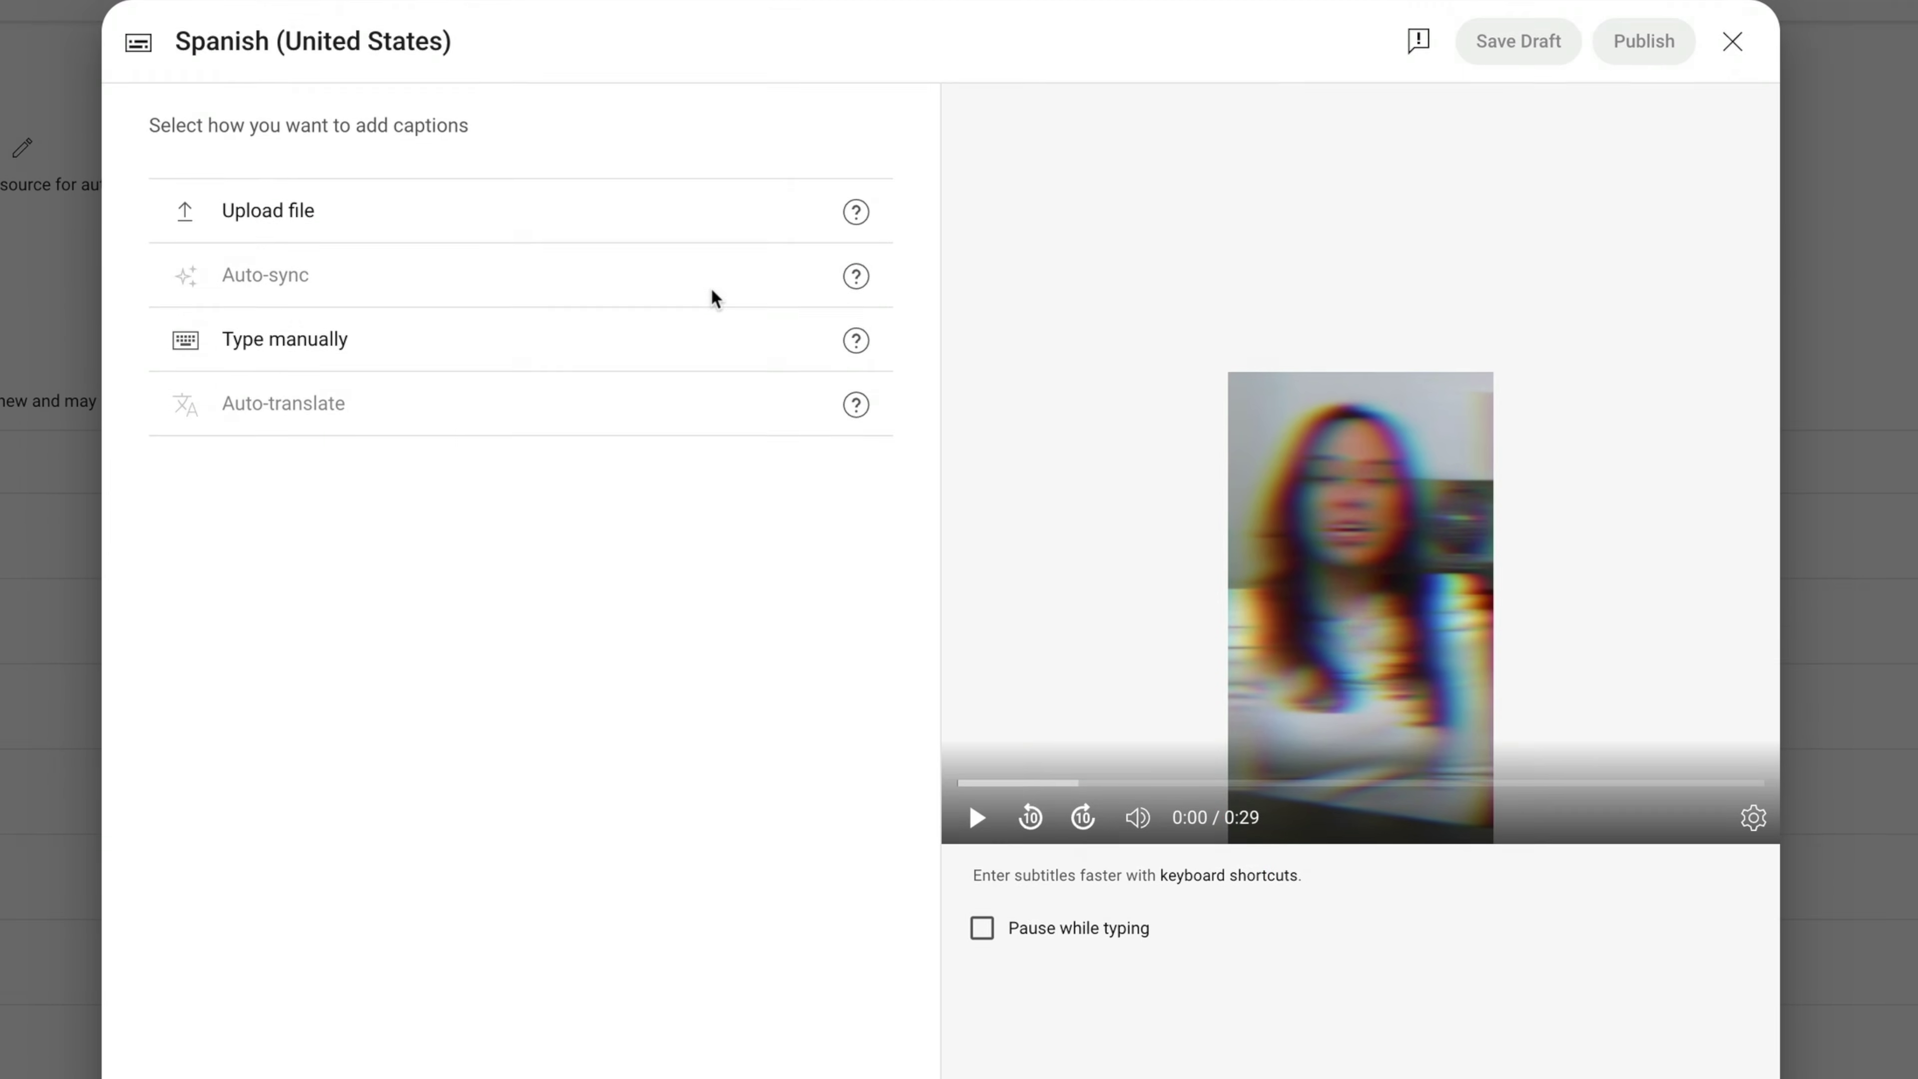
Step: Upload captions.sbv with timing as the Spanish subtitles, then download them as a file
left_click(748, 340)
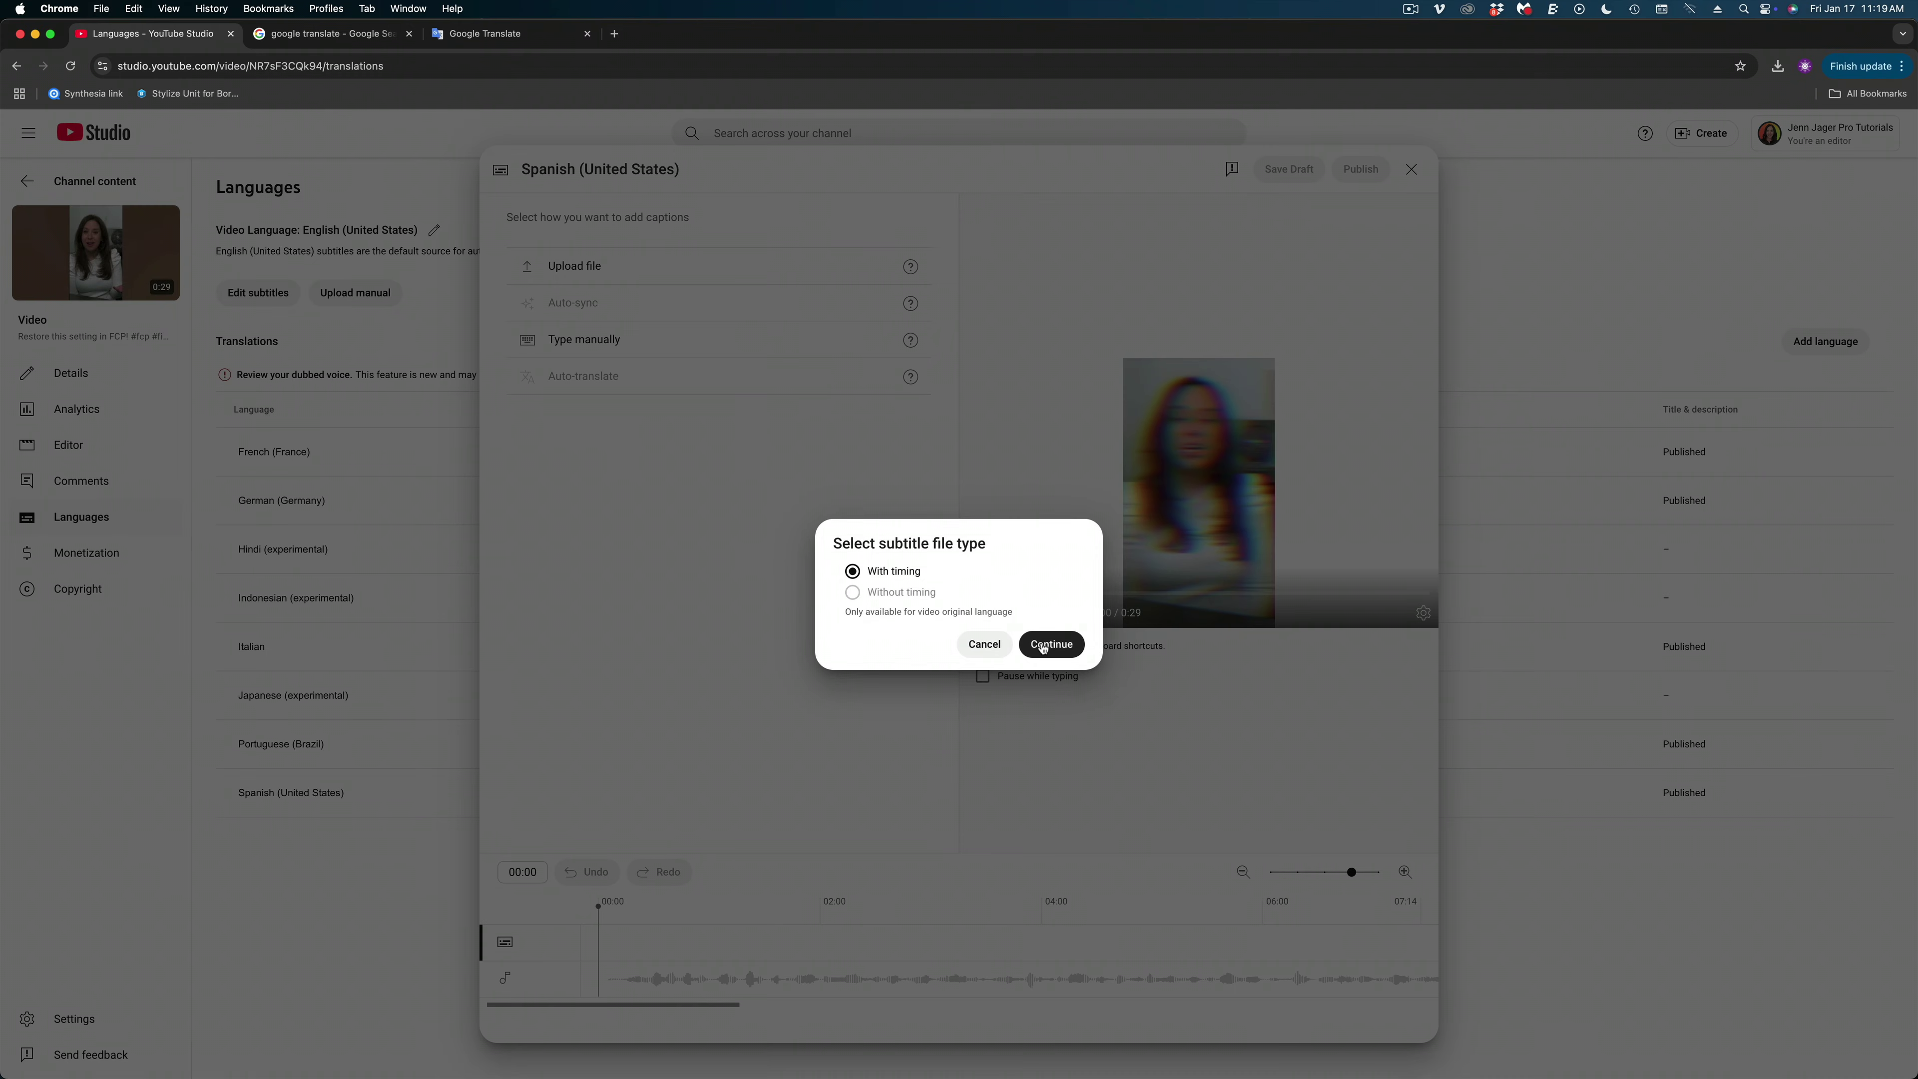
left_click(1102, 981)
left_click(484, 375)
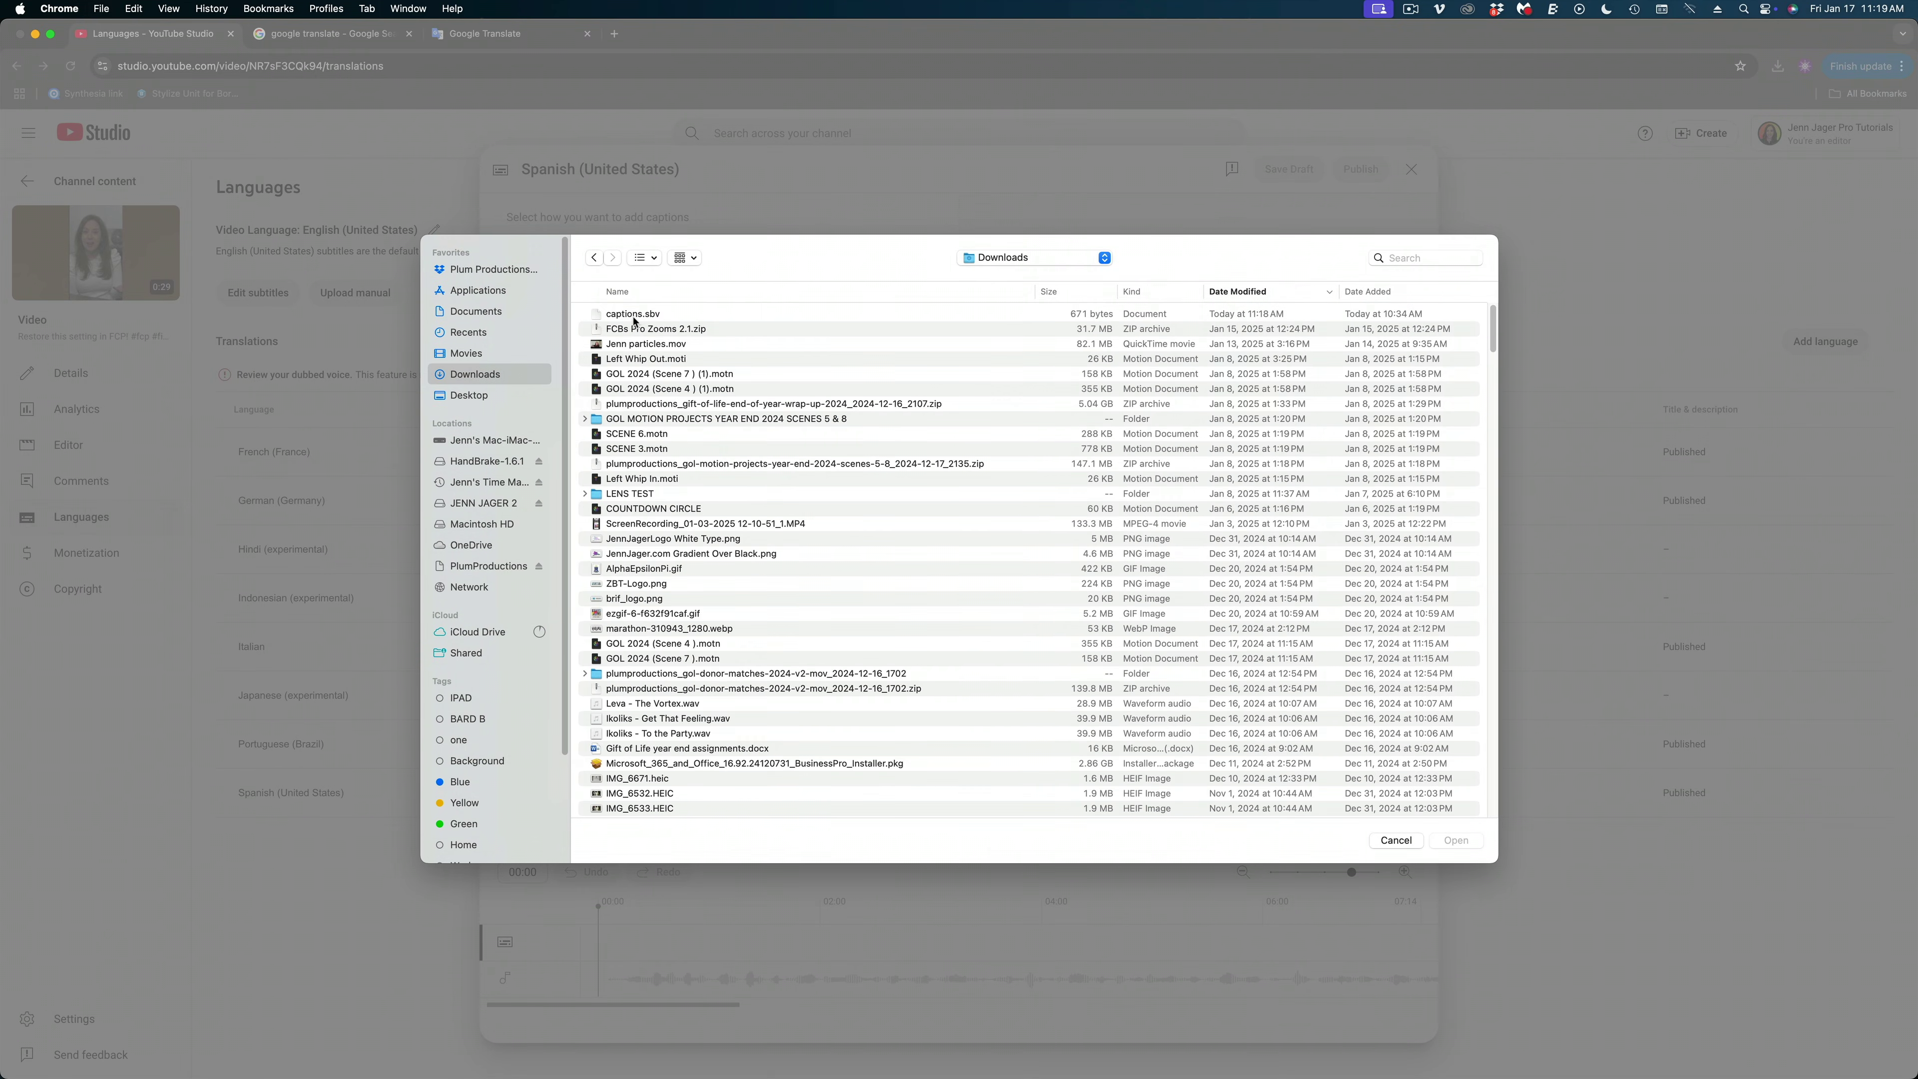
left_click(671, 318)
left_click(1455, 840)
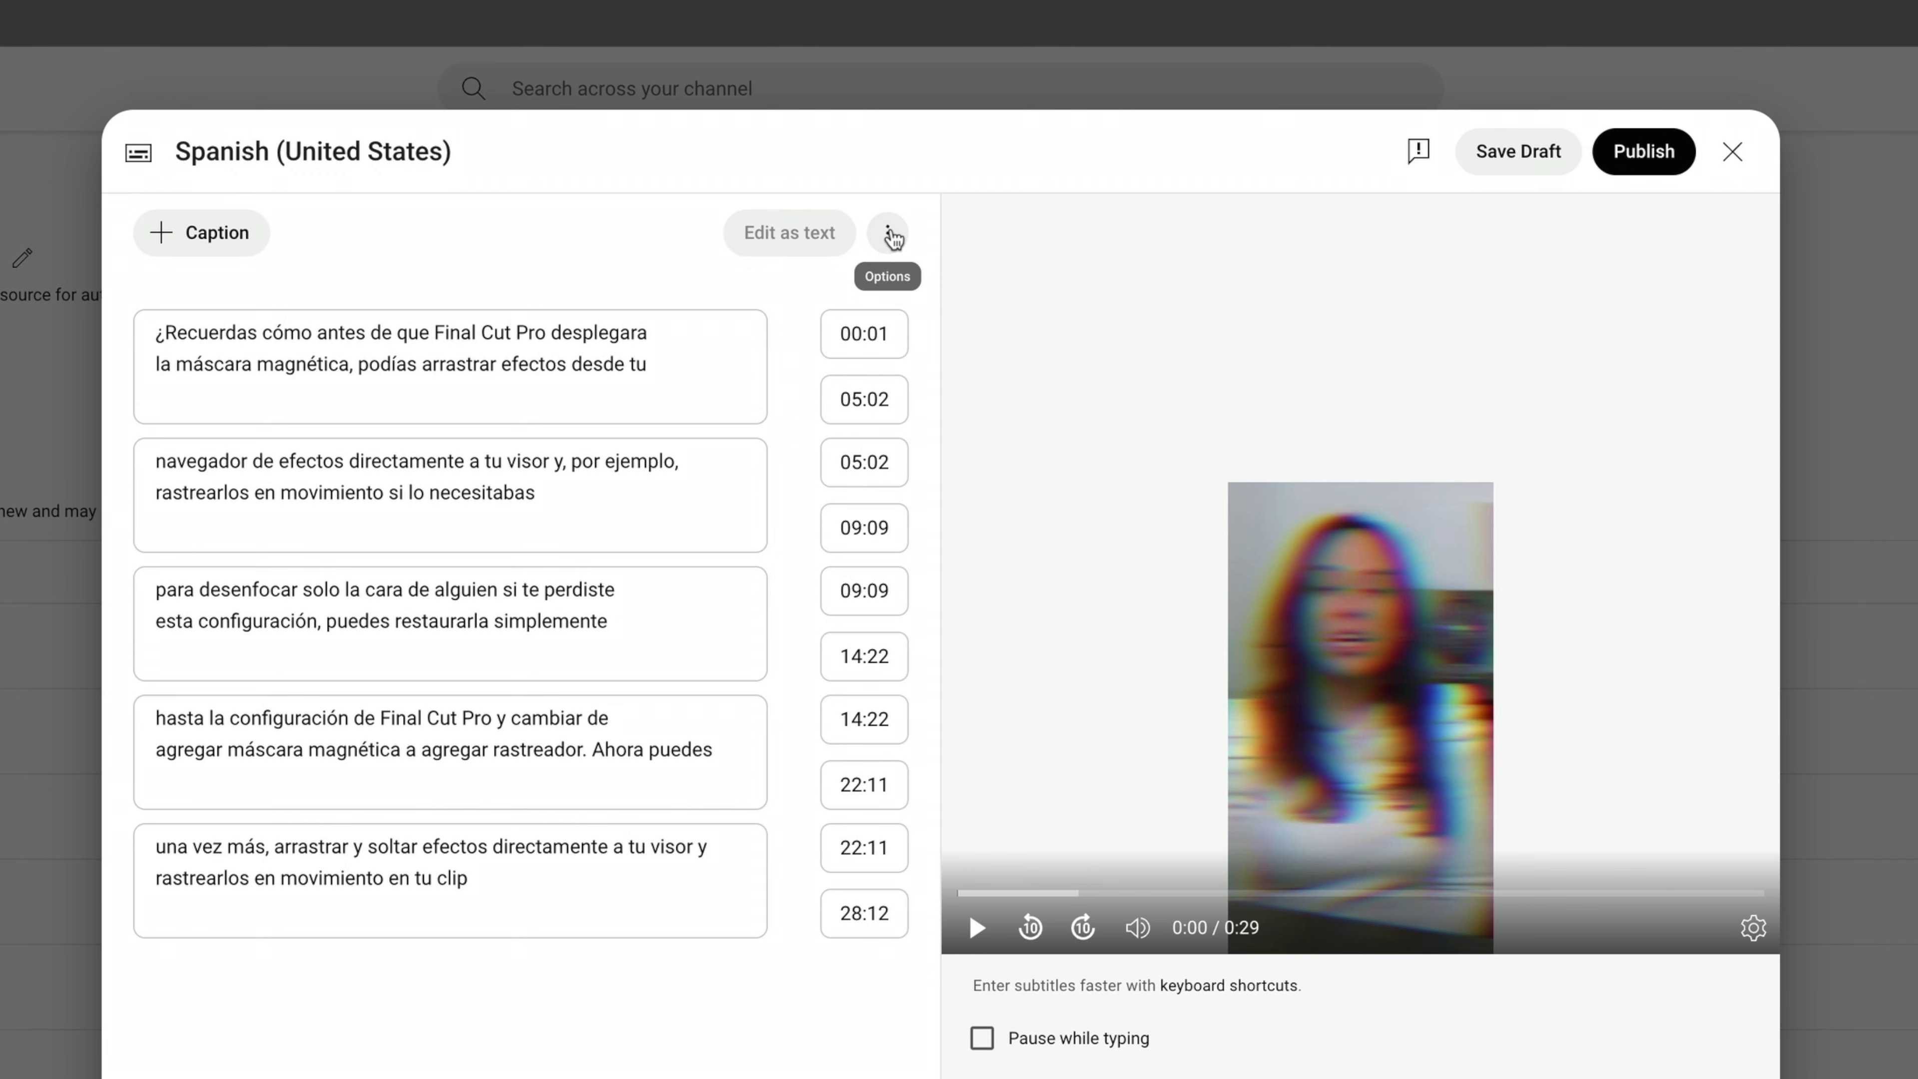
left_click(893, 239)
left_click(901, 249)
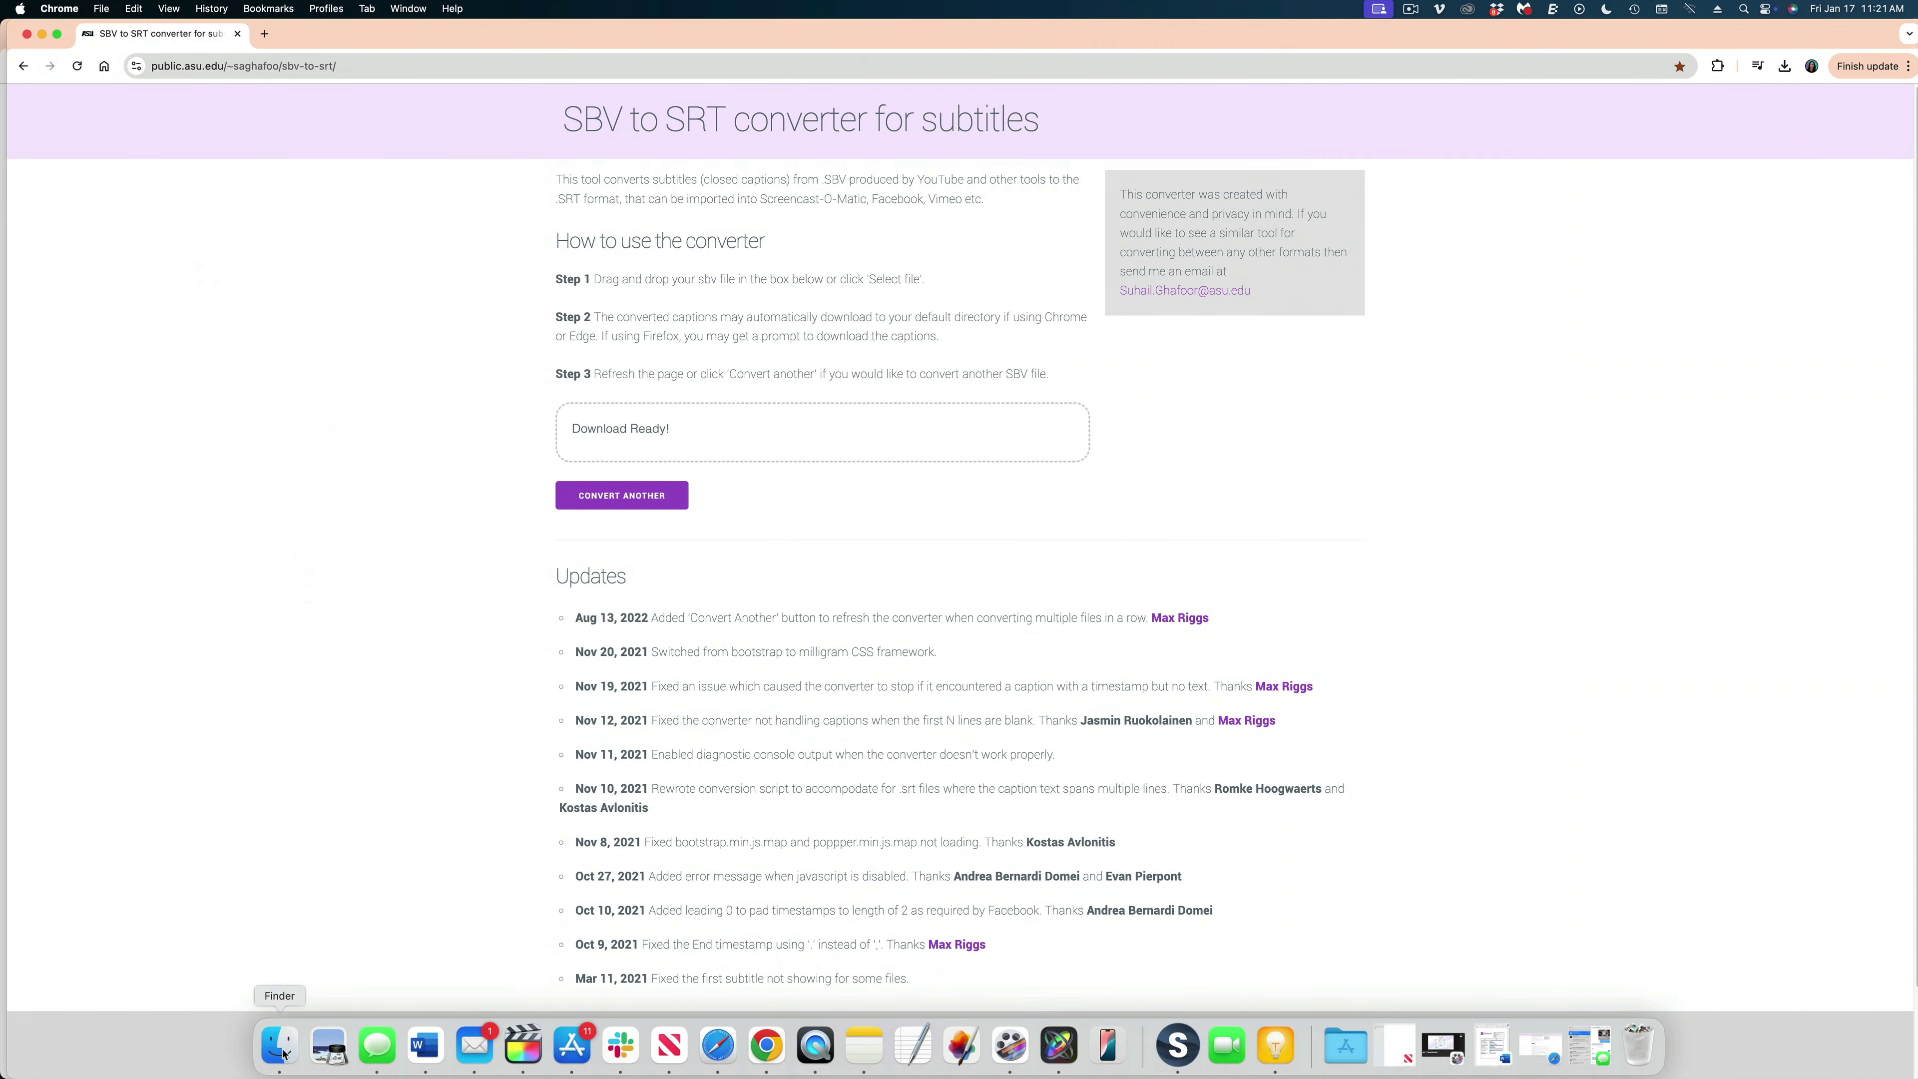
Step: Drag the Spanish SBV file from Downloads onto the converter to produce an SRT
left_click(371, 1038)
left_click_drag(754, 311, 1293, 318)
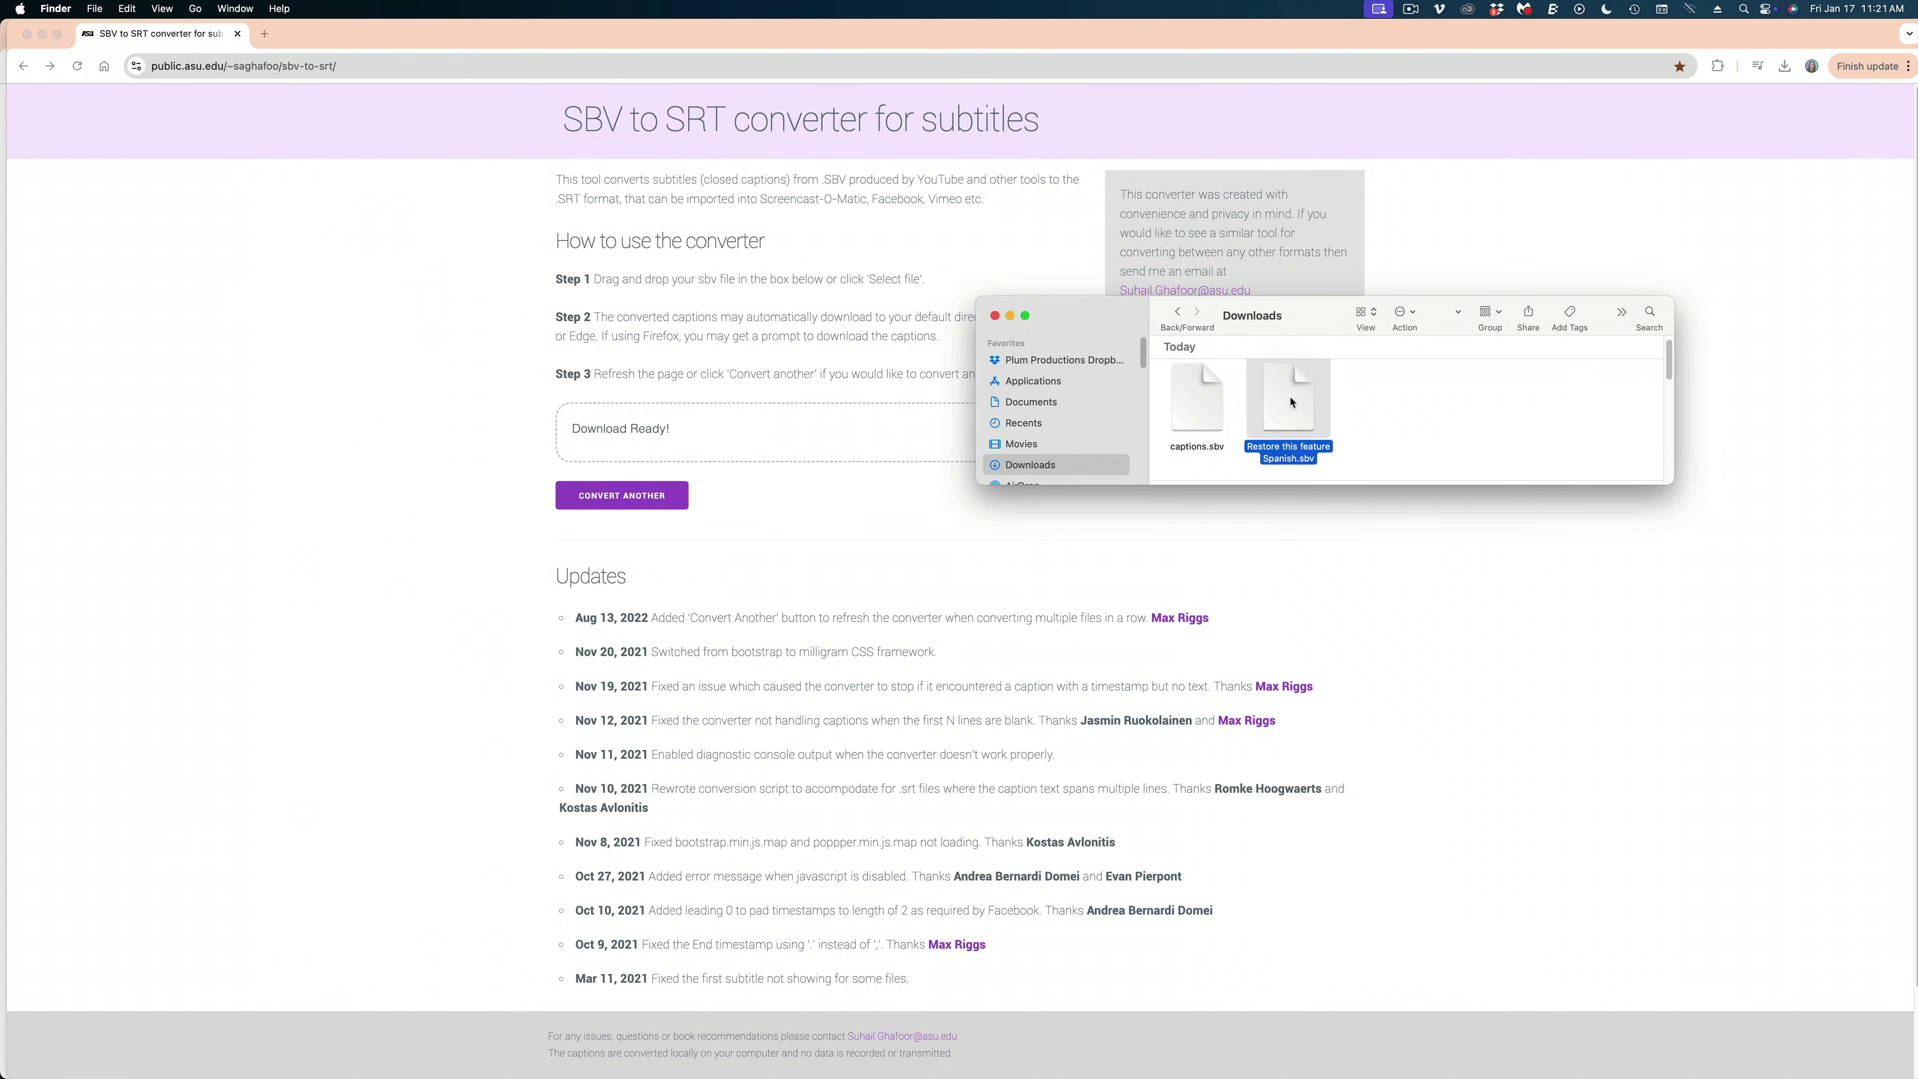
left_click_drag(1291, 402, 650, 451)
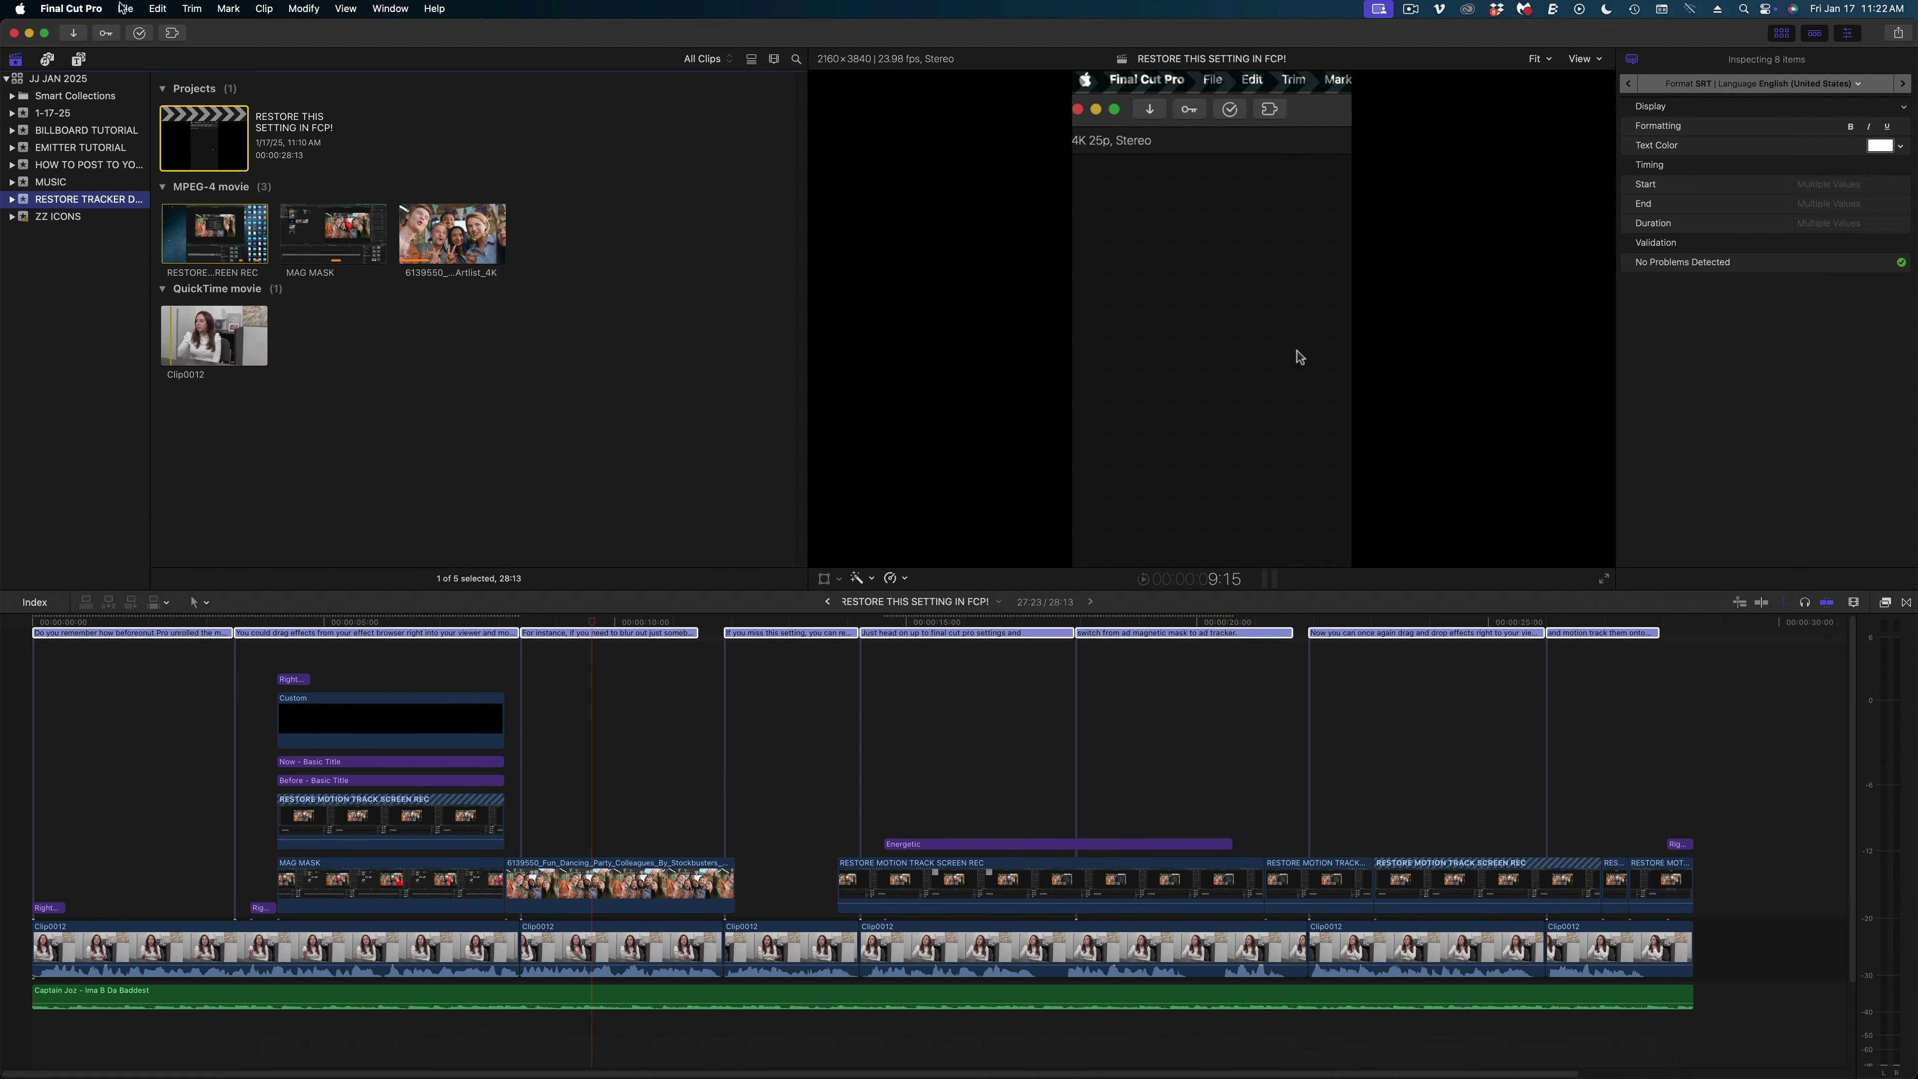
left_click(123, 9)
Step: Import the Spanish SRT file as captions and select the first Spanish caption
mouse_move(134, 112)
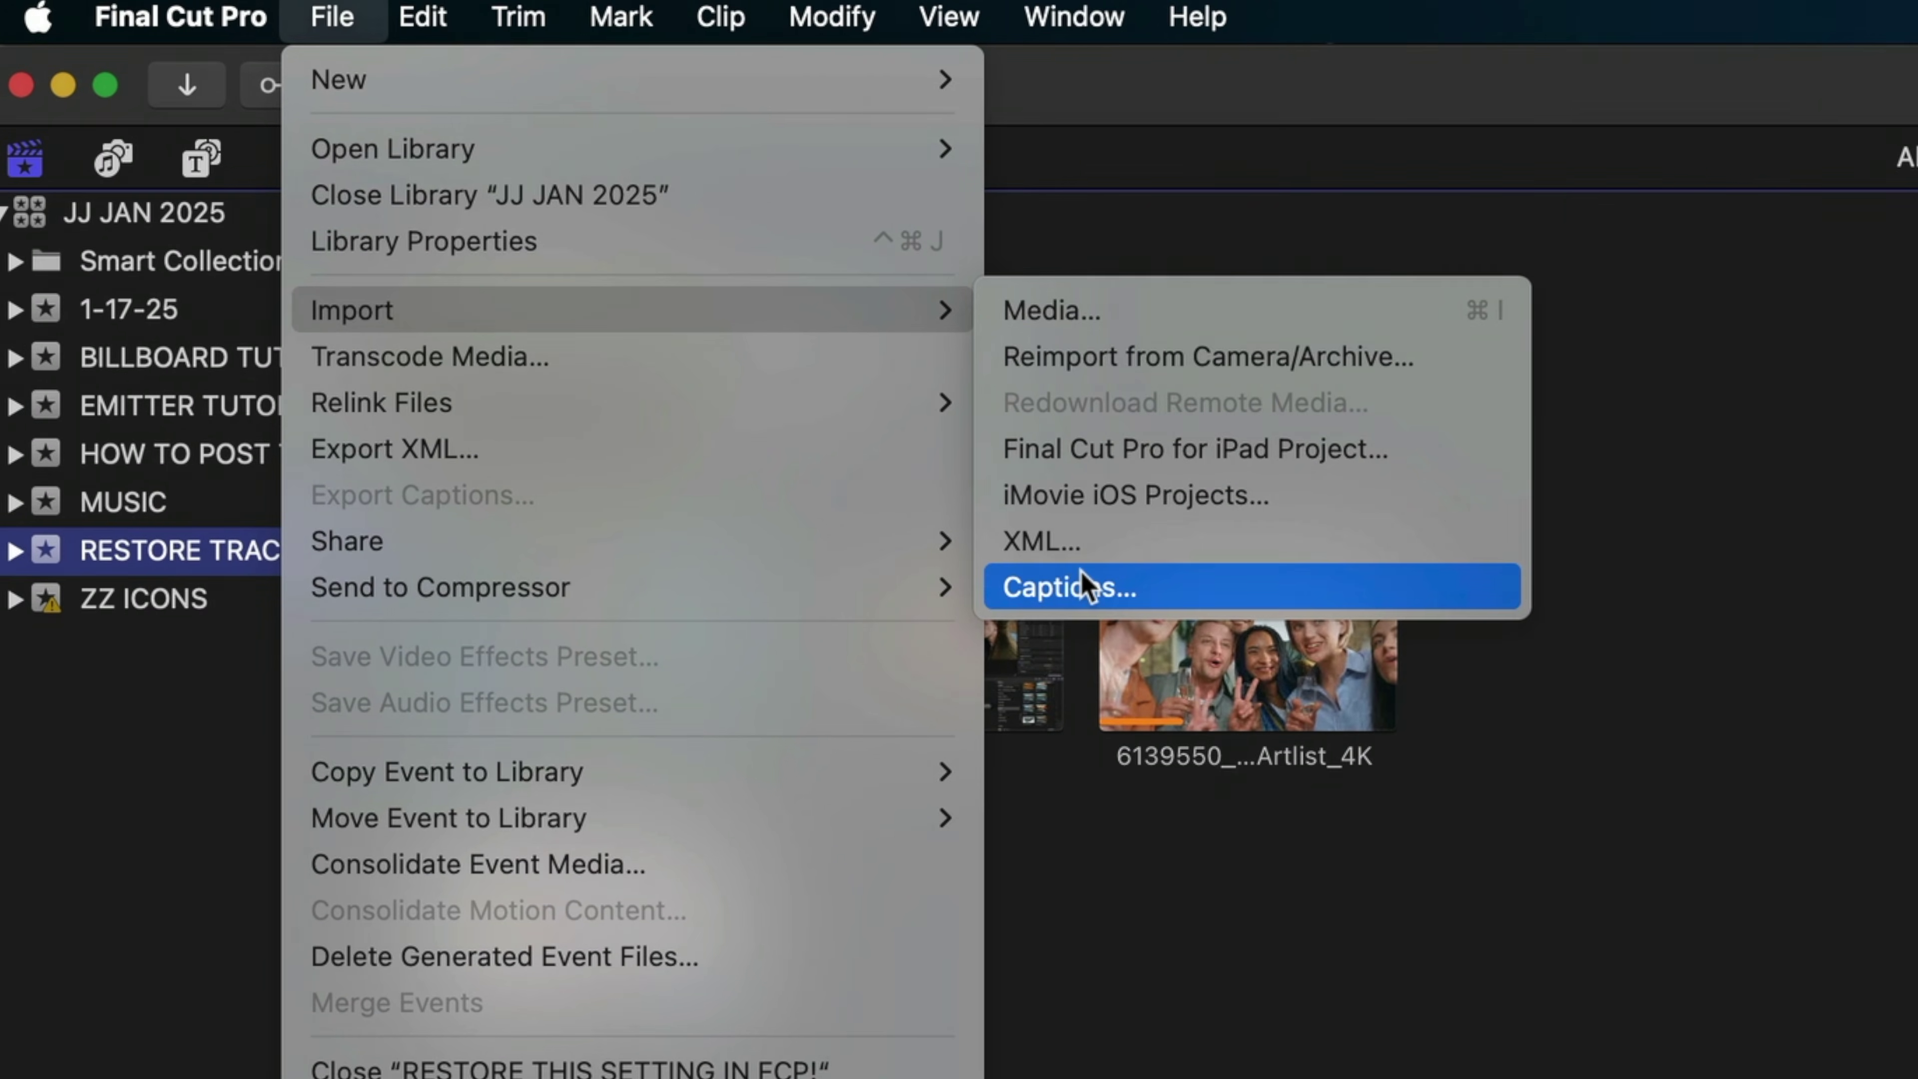
left_click(1080, 586)
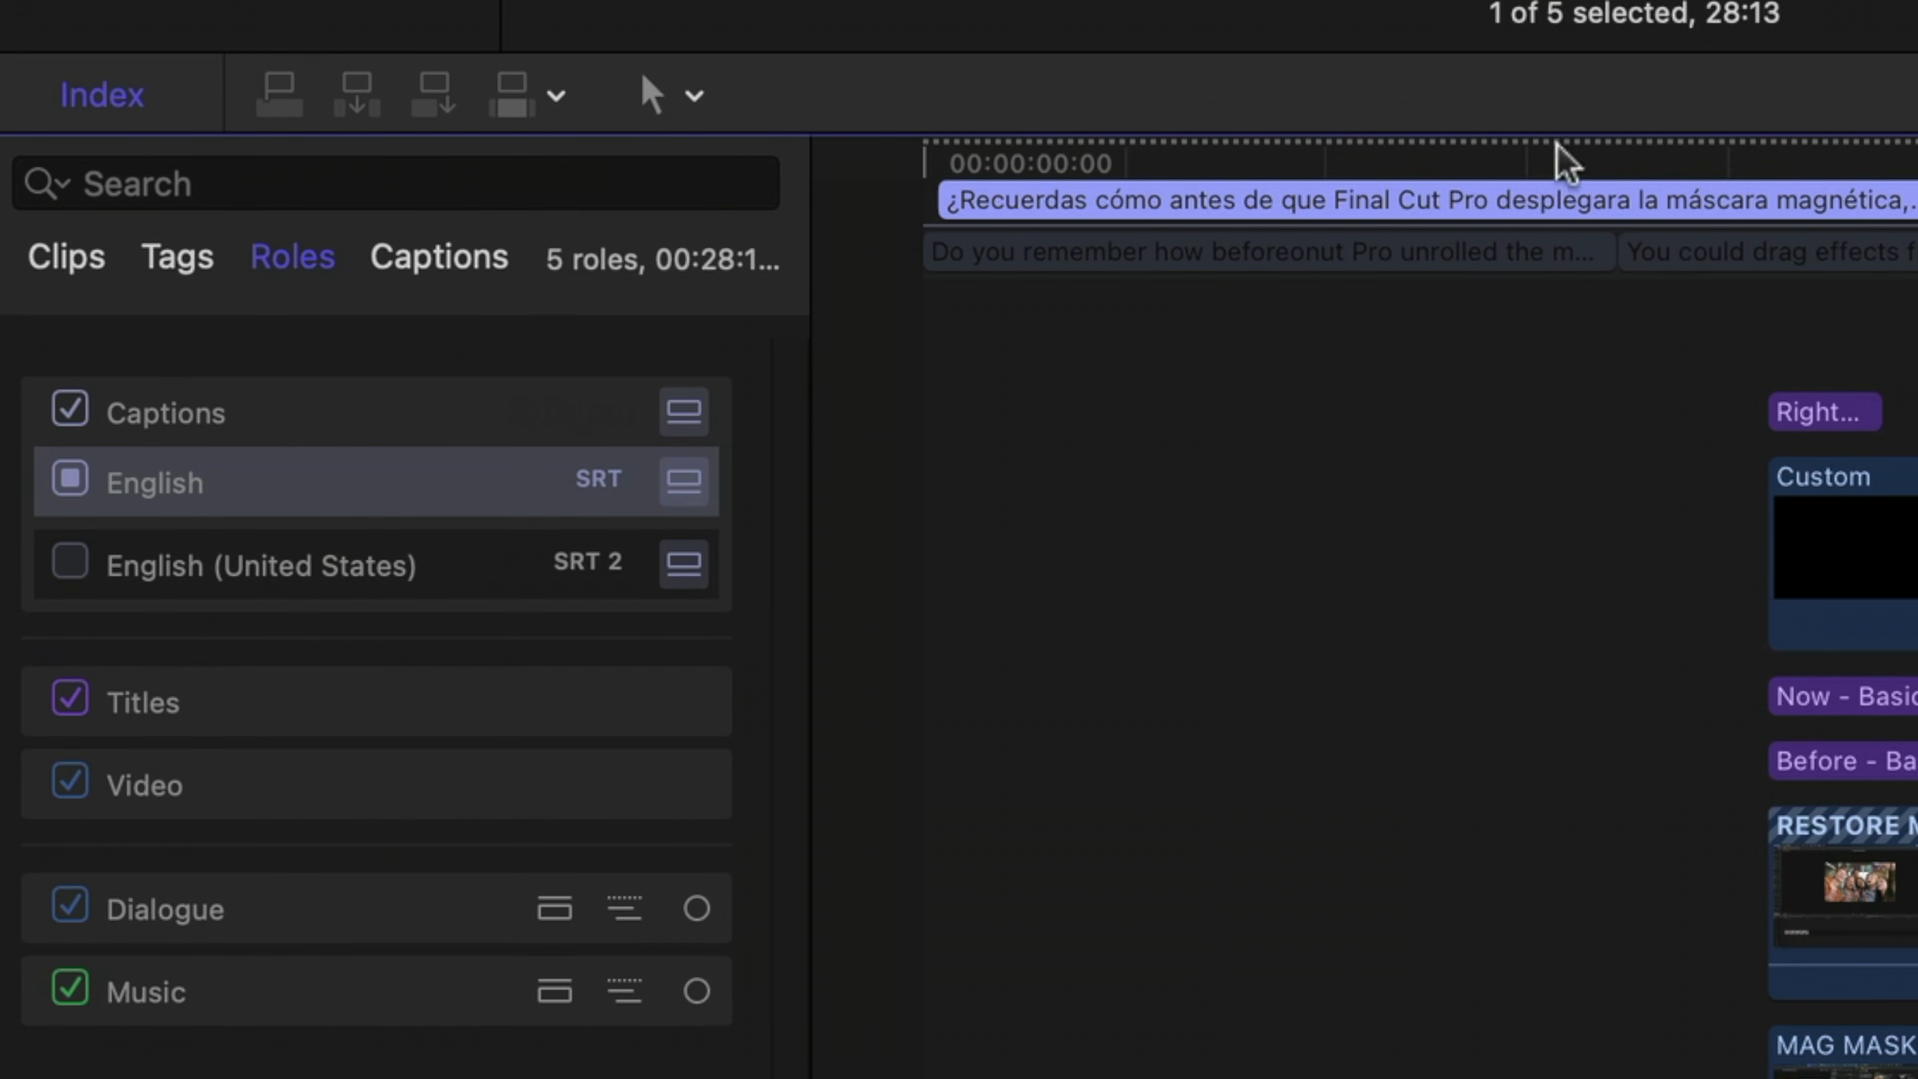
left_click(1525, 202)
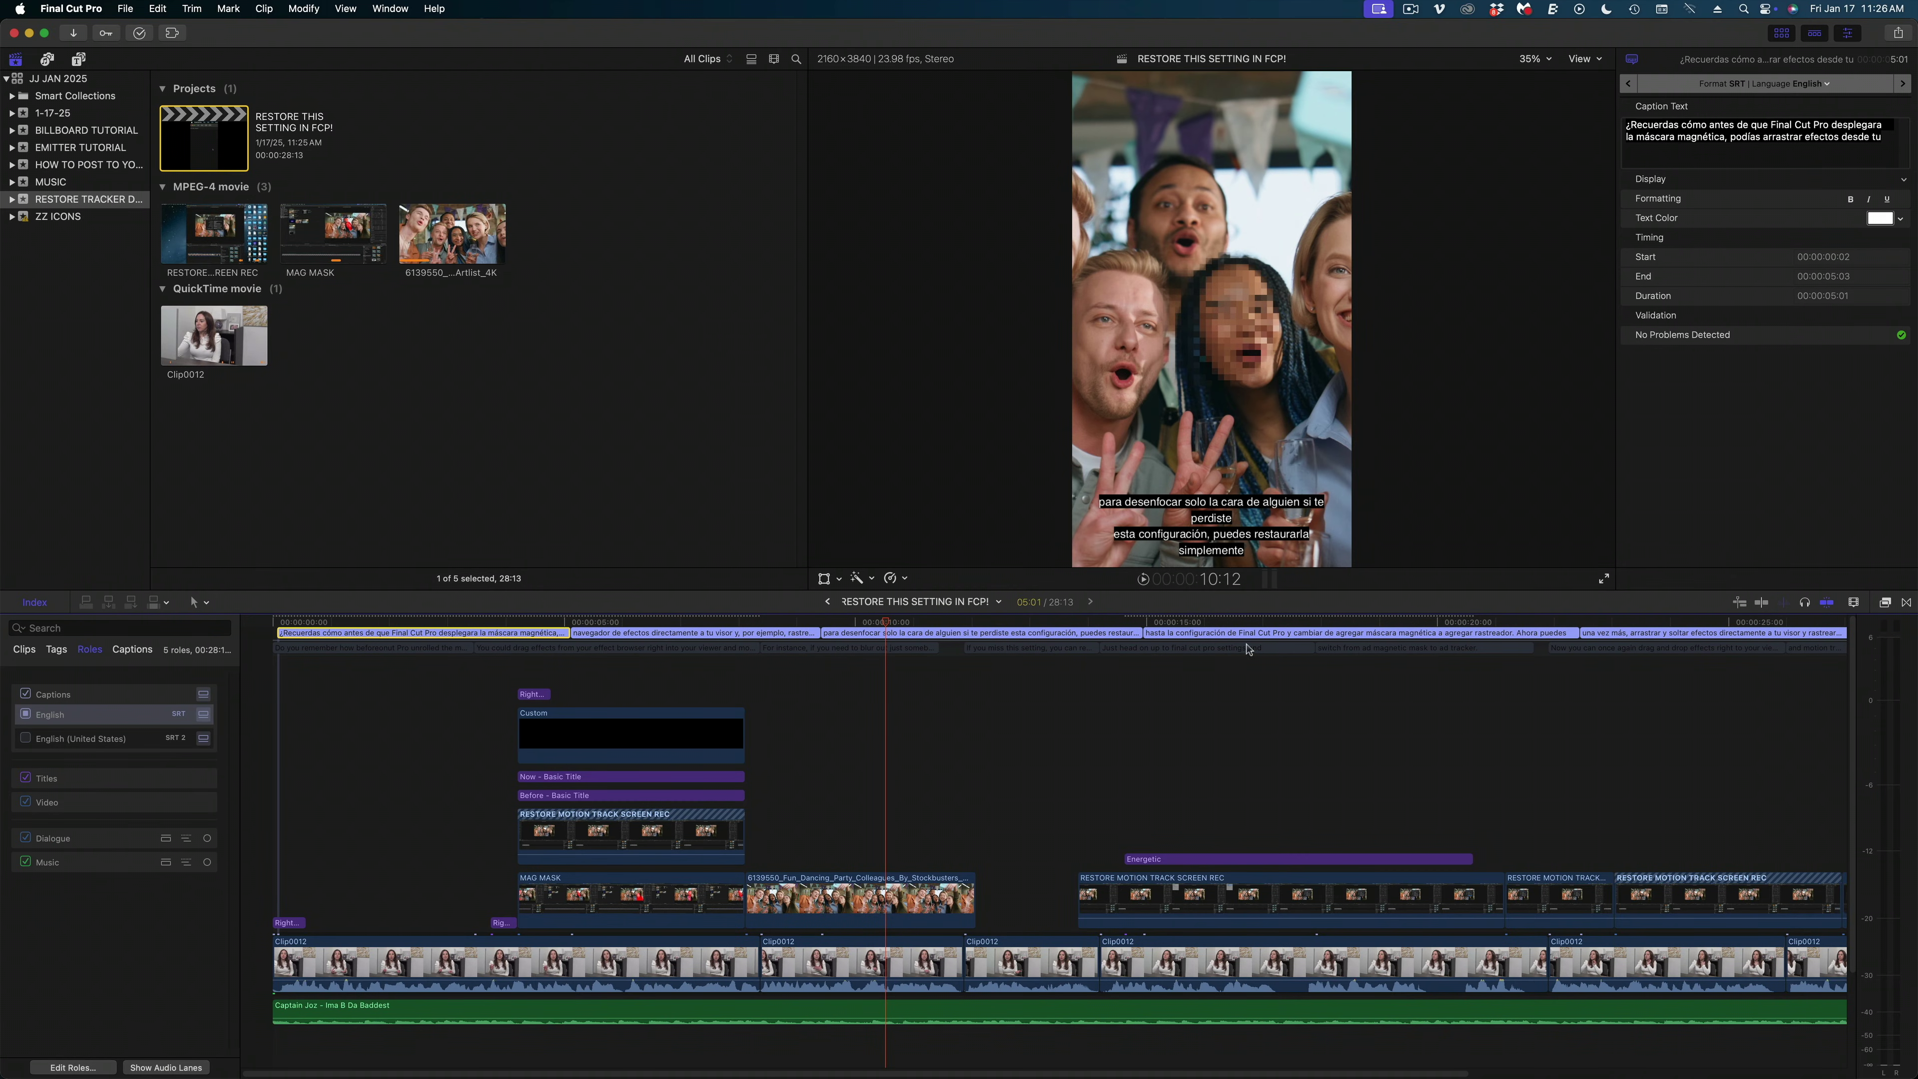
scroll(1490, 678, "right", 5)
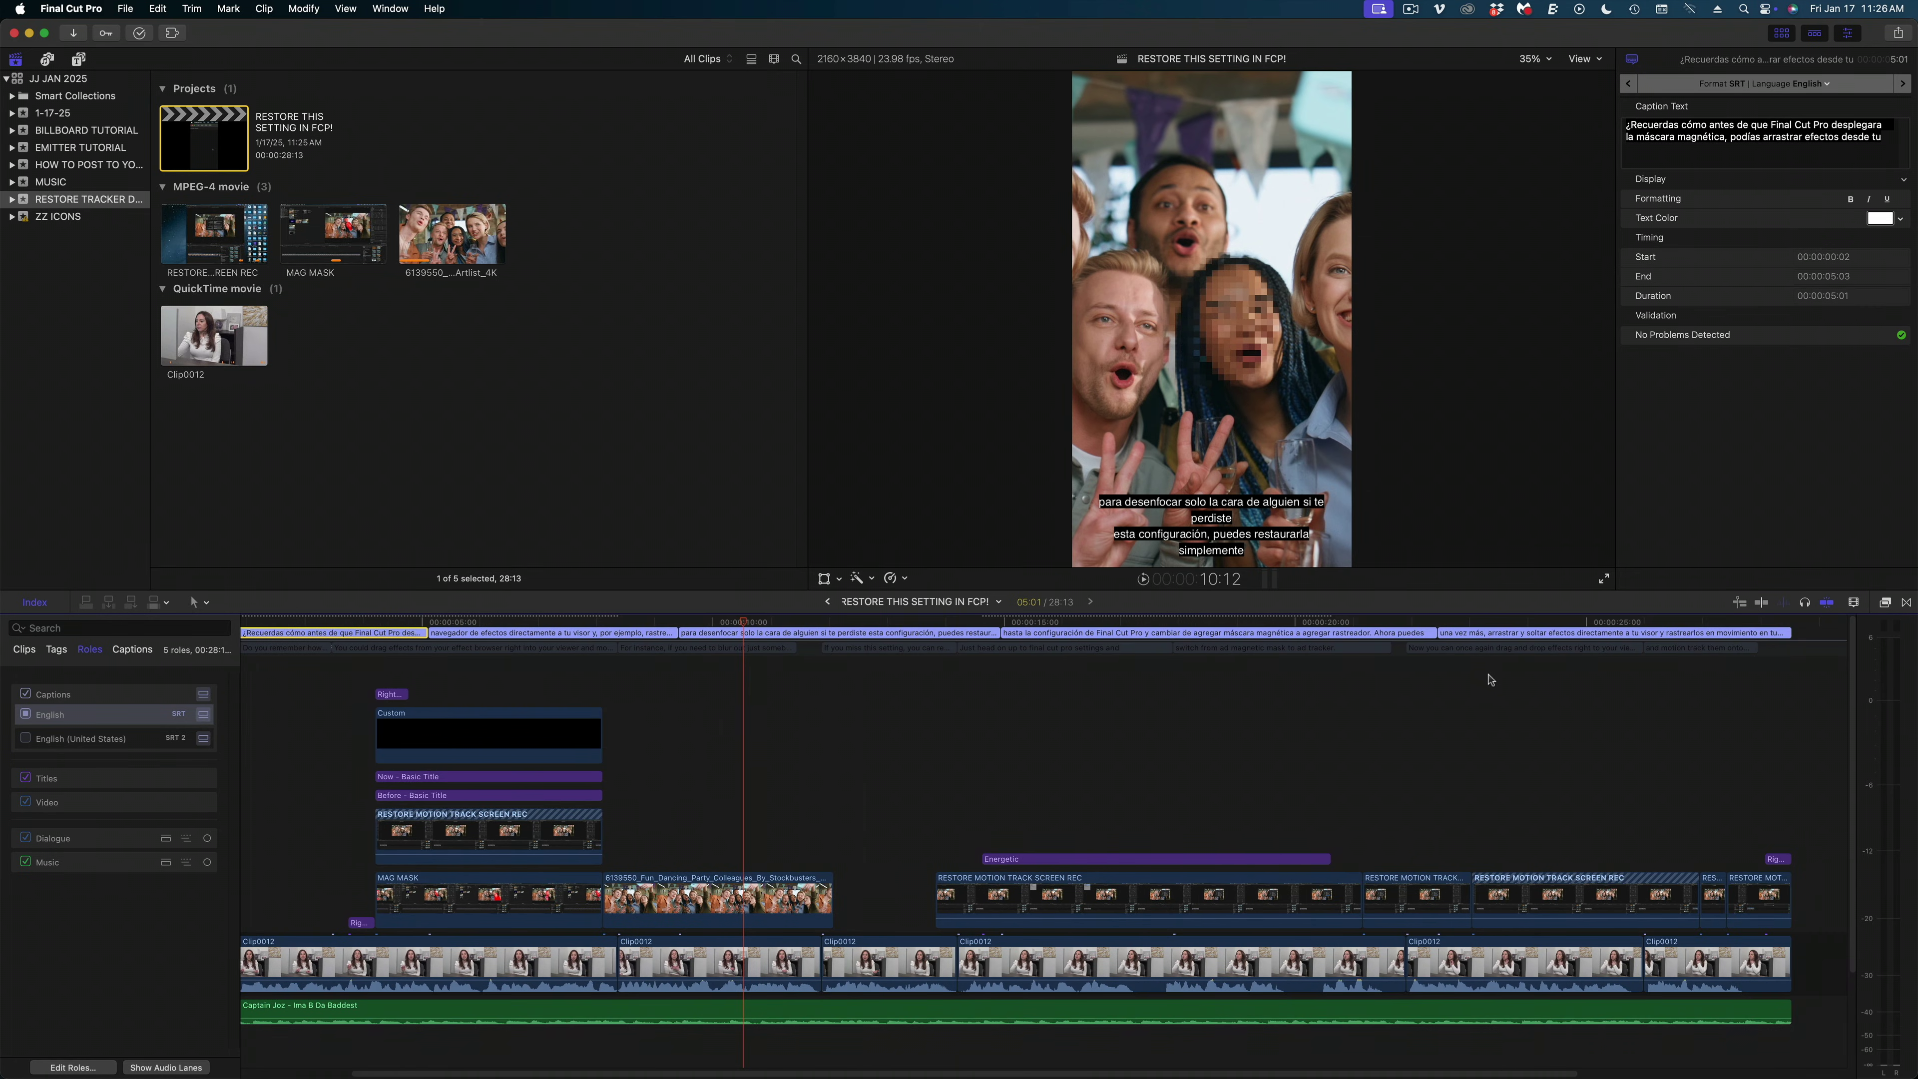
Step: Duplicate the captions to Spanish (Latin America) and delete the English-tagged copies
left_click(1514, 637, "shift")
right_click(1515, 637)
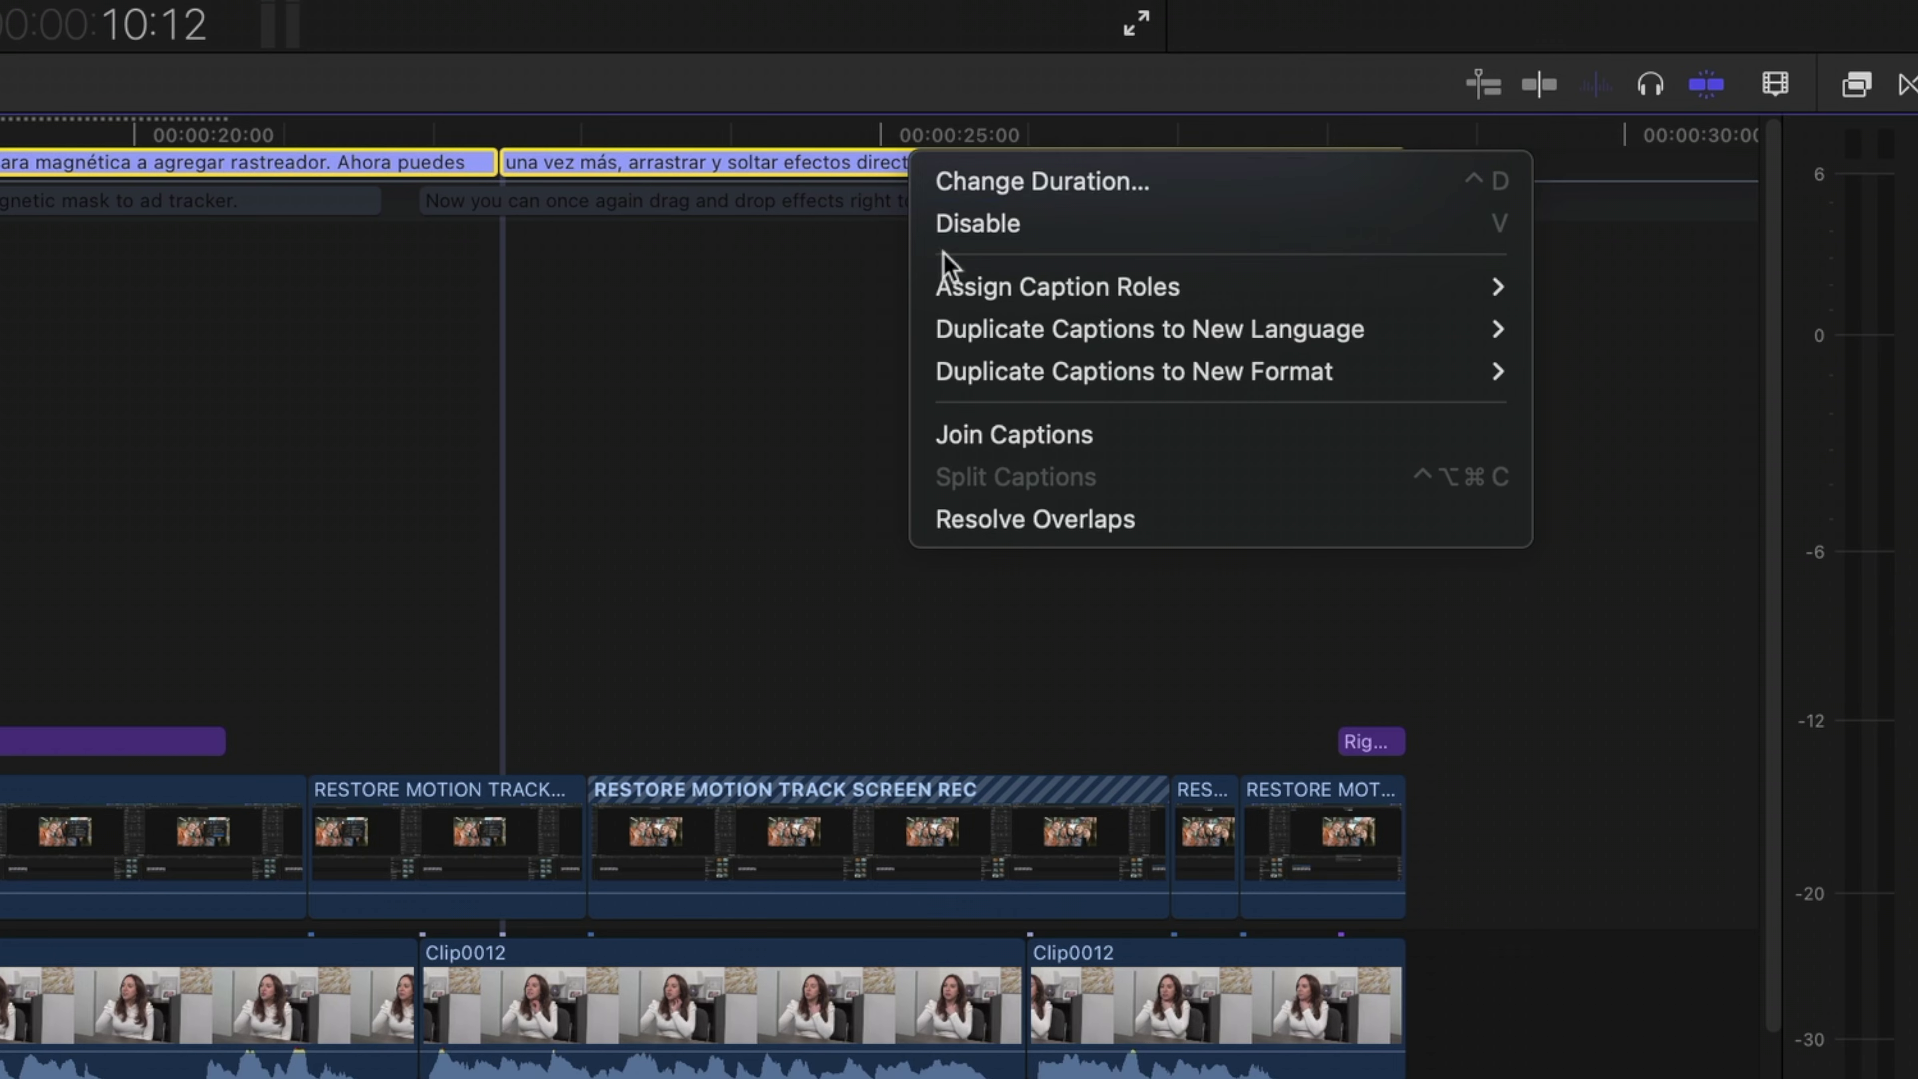
mouse_move(972, 355)
mouse_move(1162, 332)
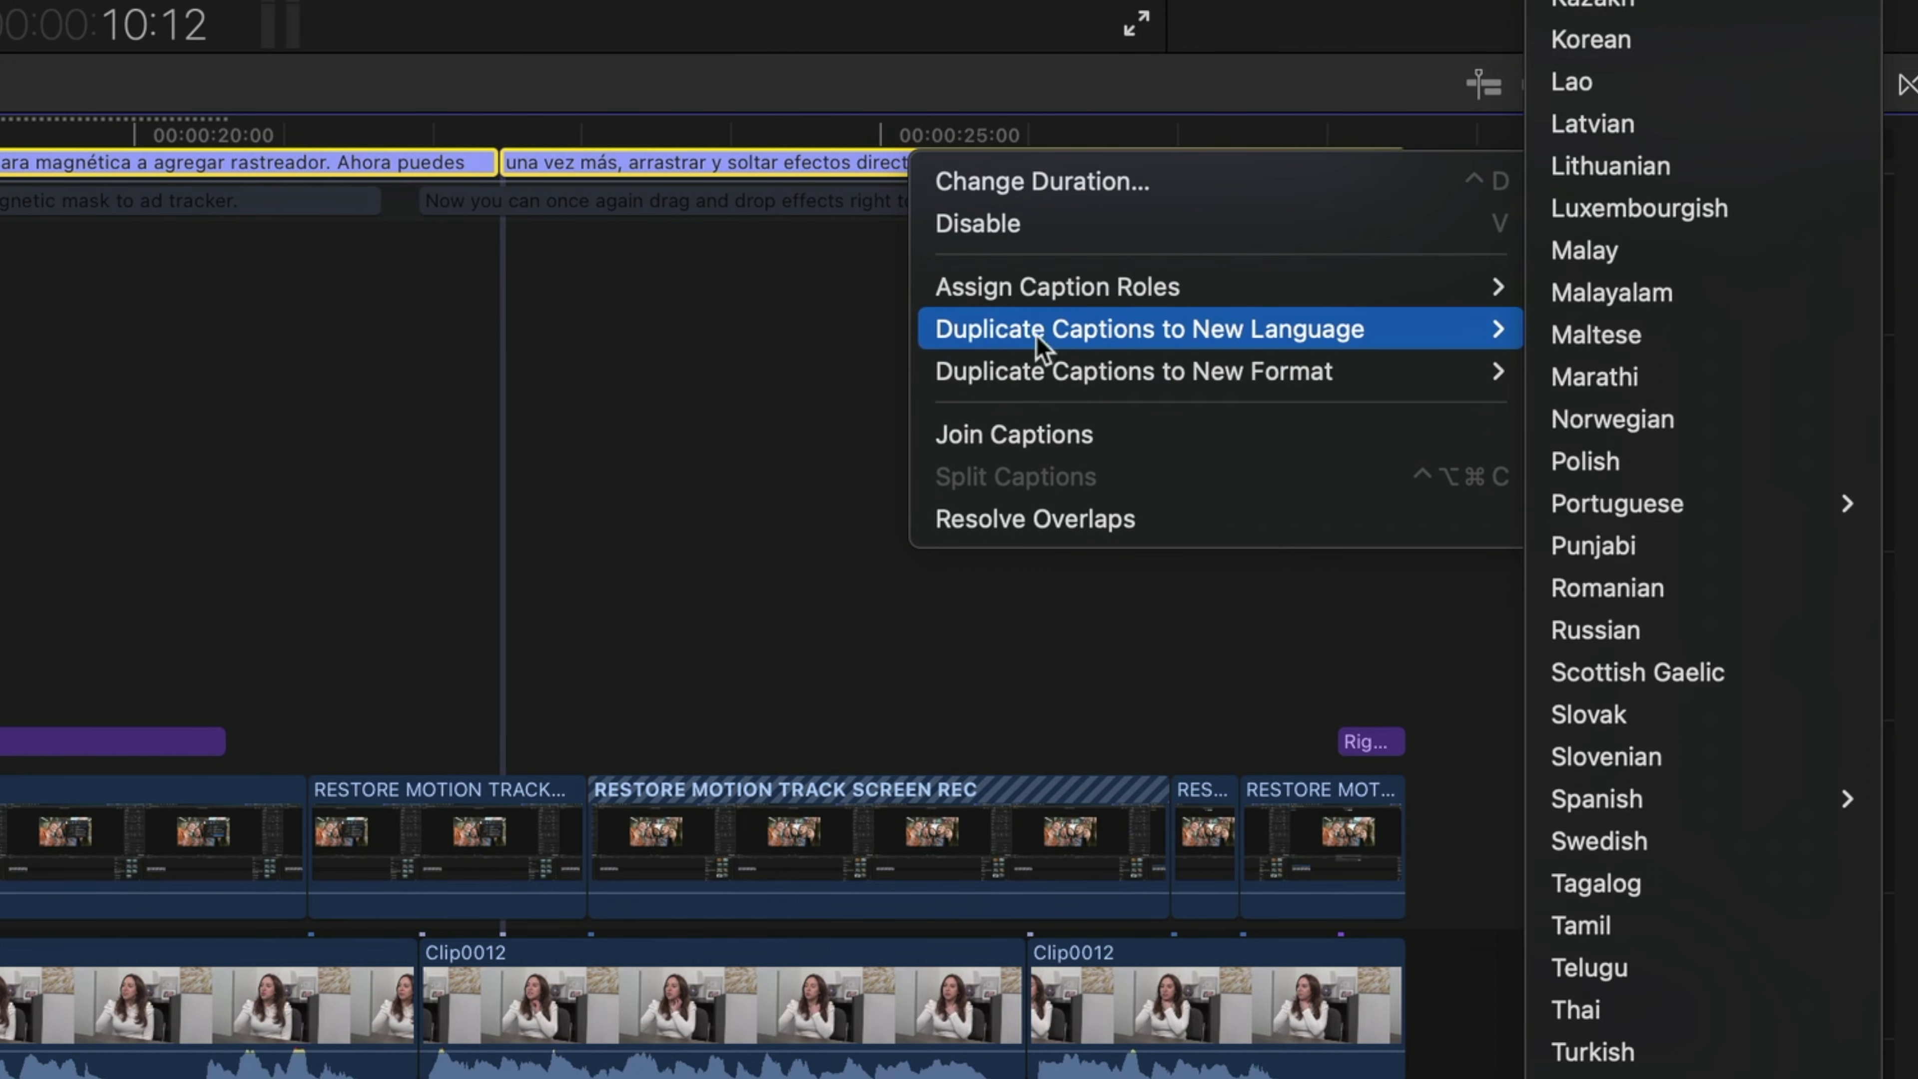
mouse_move(1630, 797)
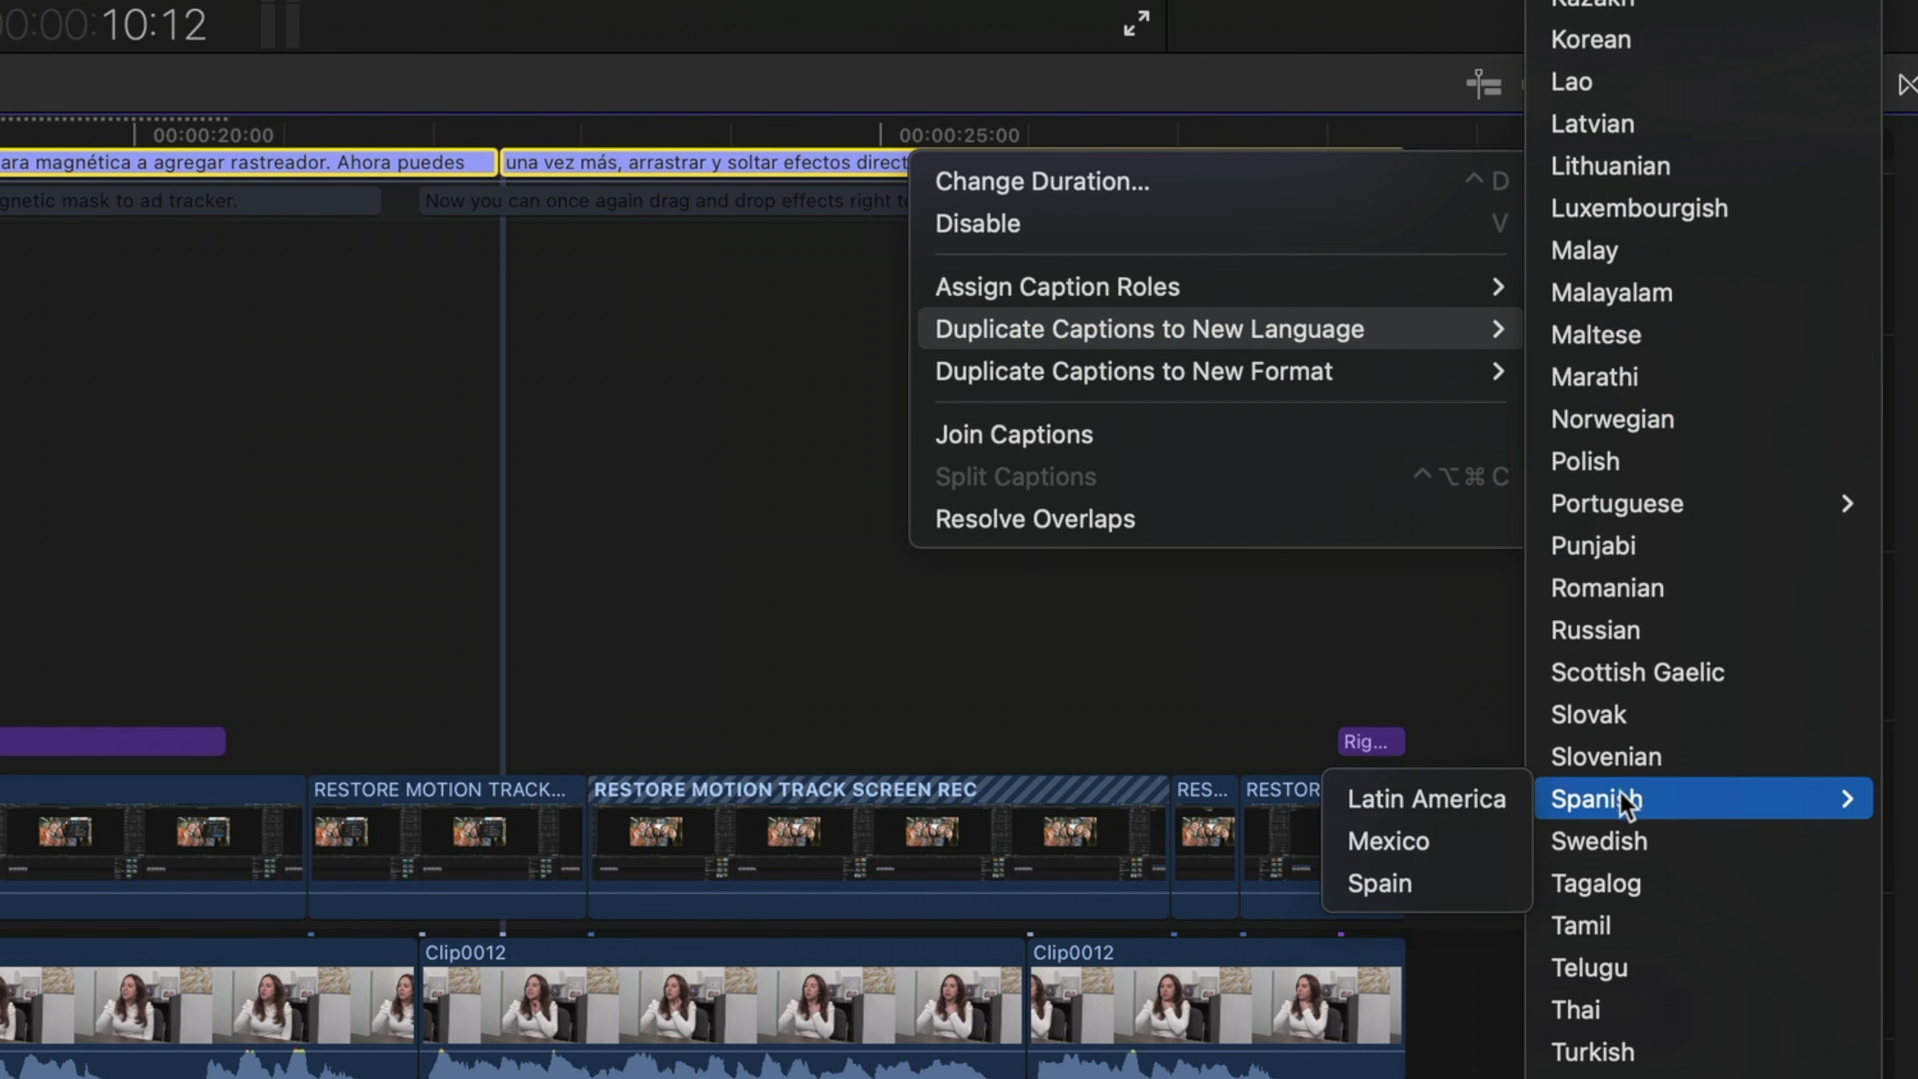
left_click(1478, 805)
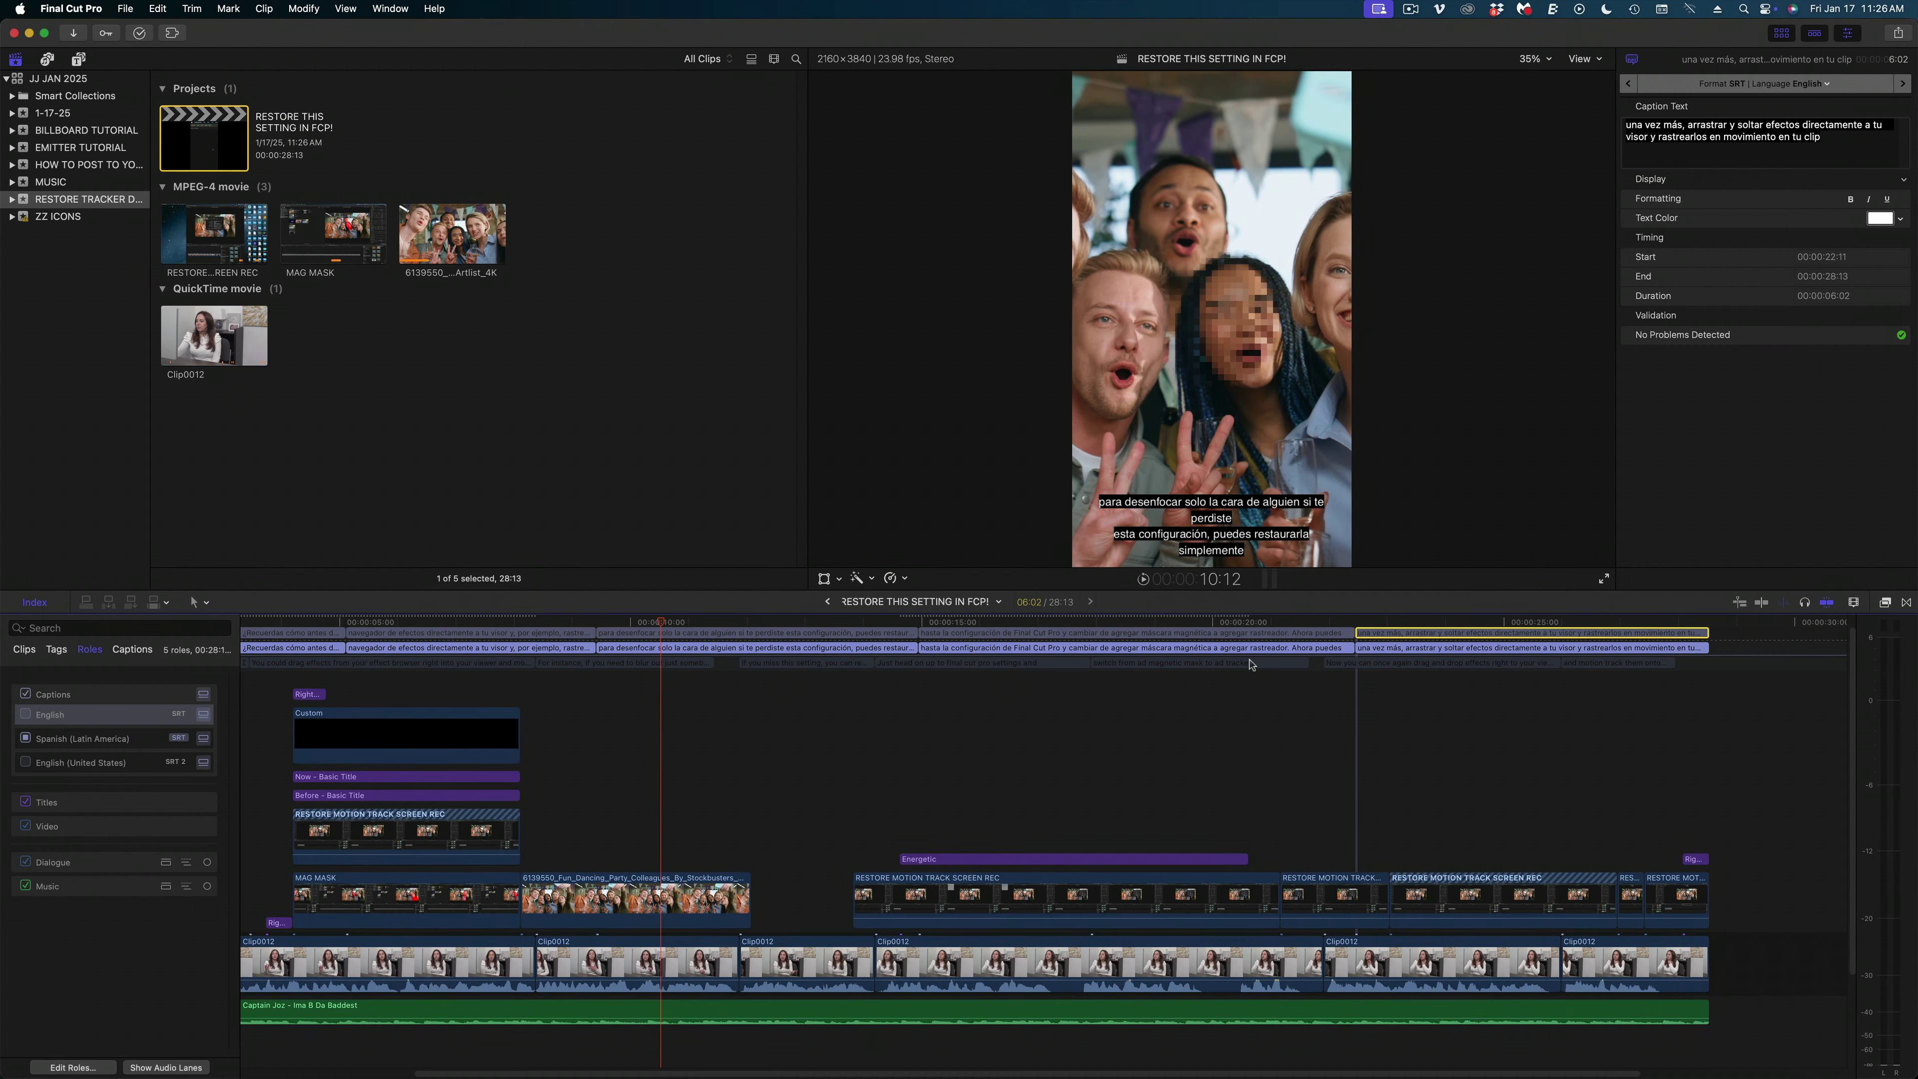
key("shift+z")
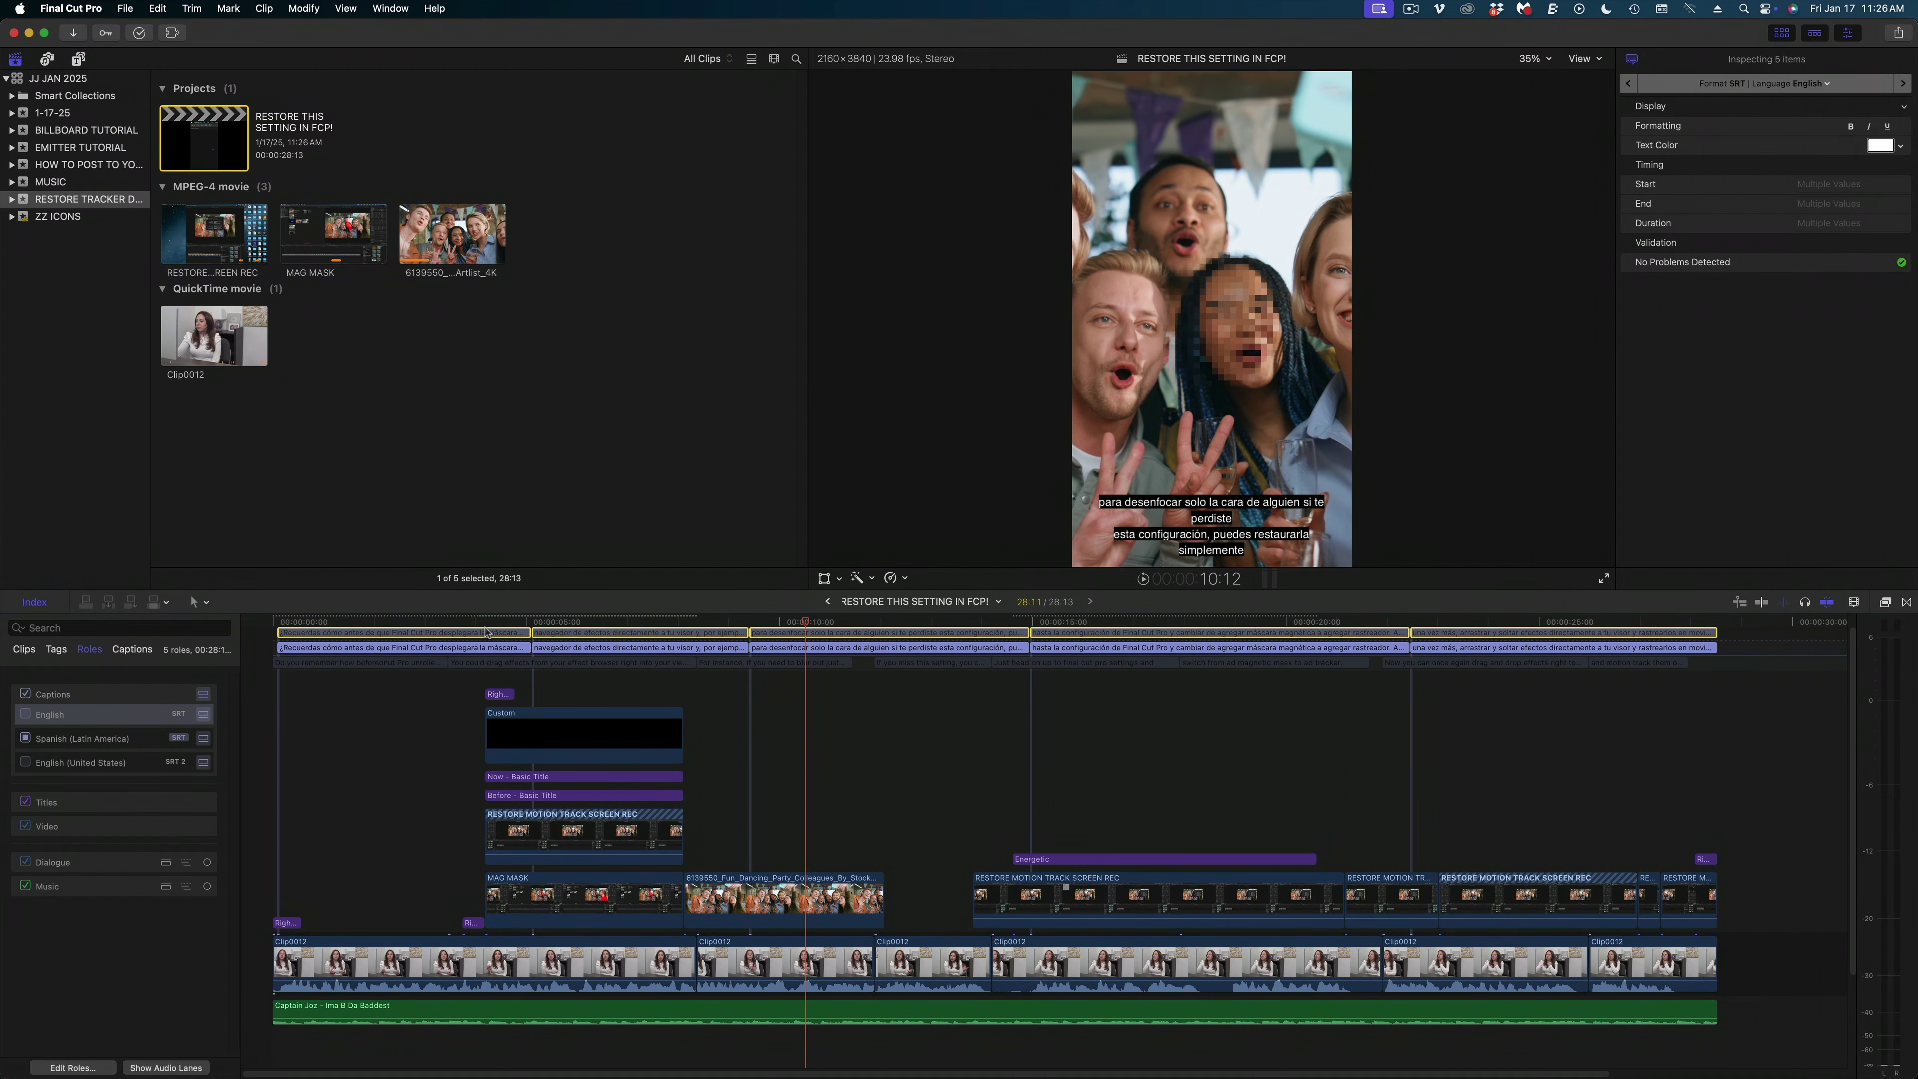
key("Delete")
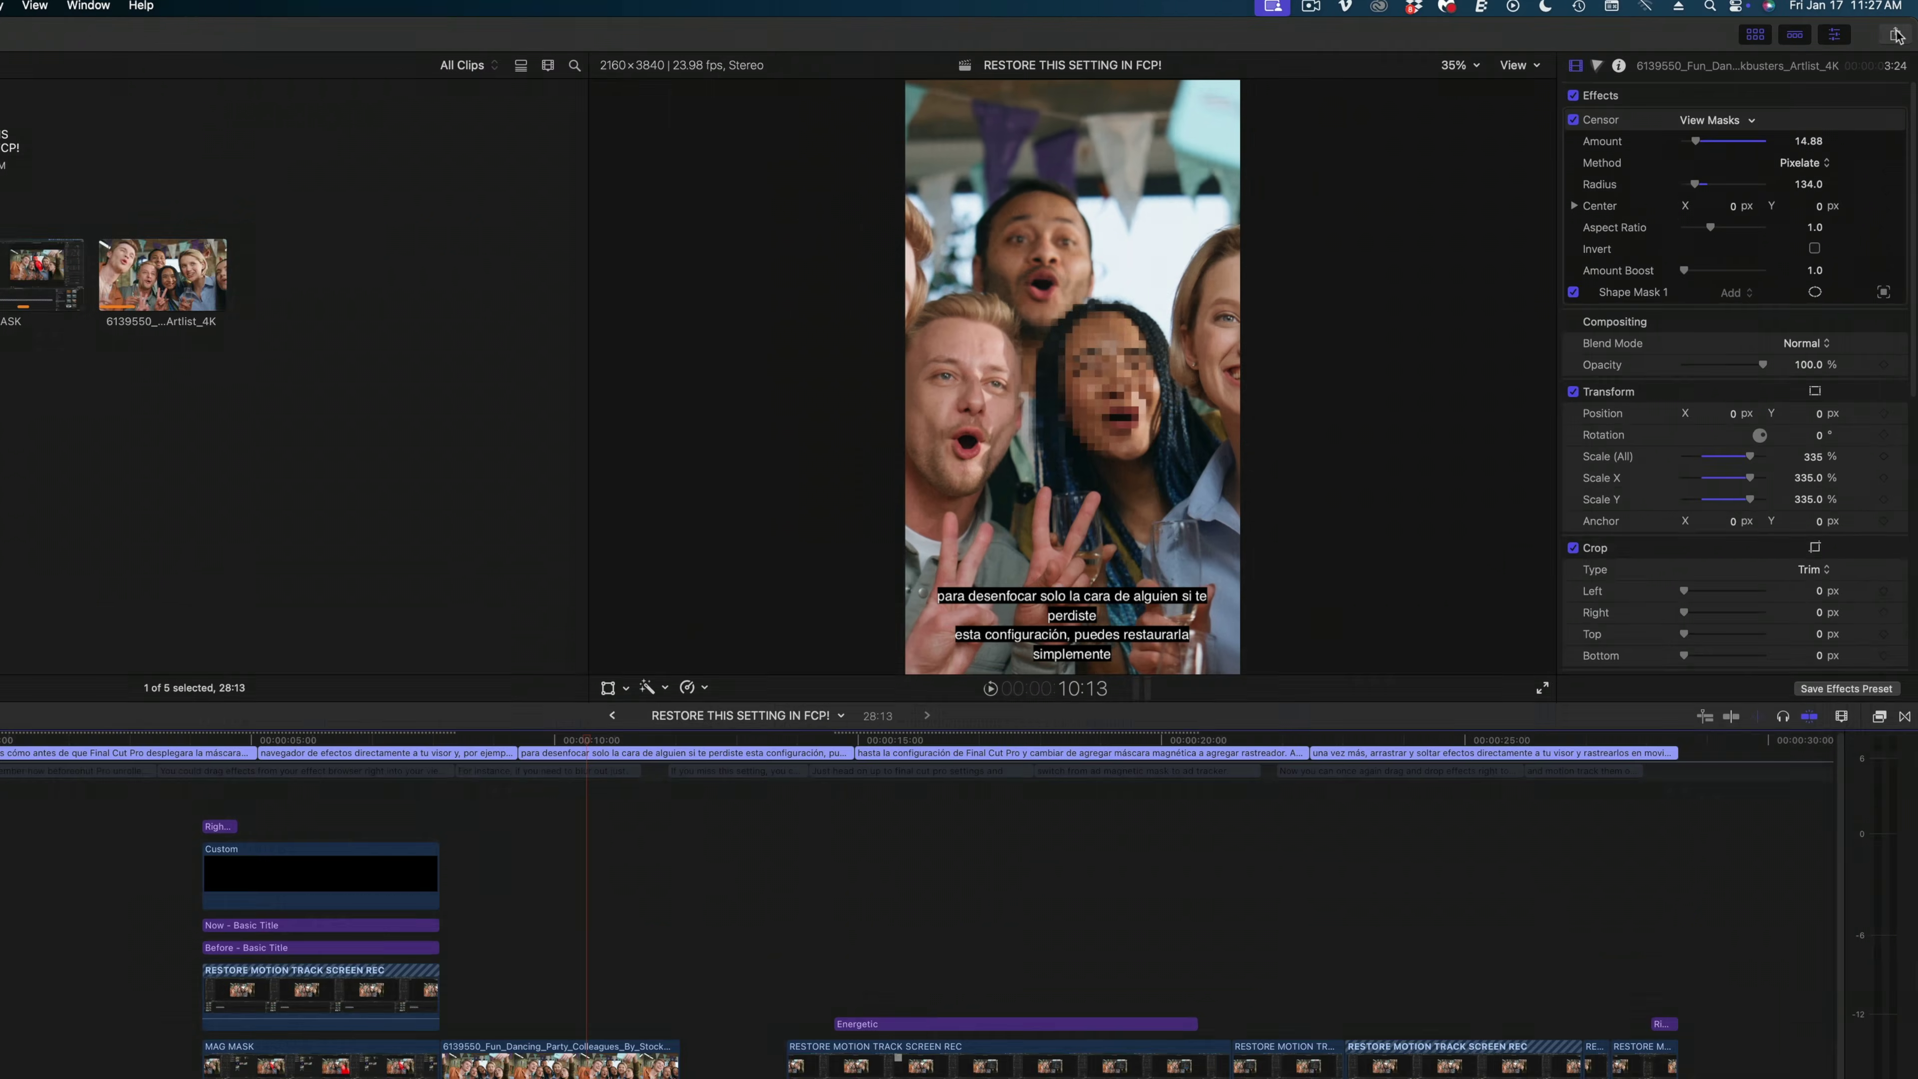
Step: Start a file export whose Roles settings burn English - United States (SRT 2) captions into the video
left_click(1899, 32)
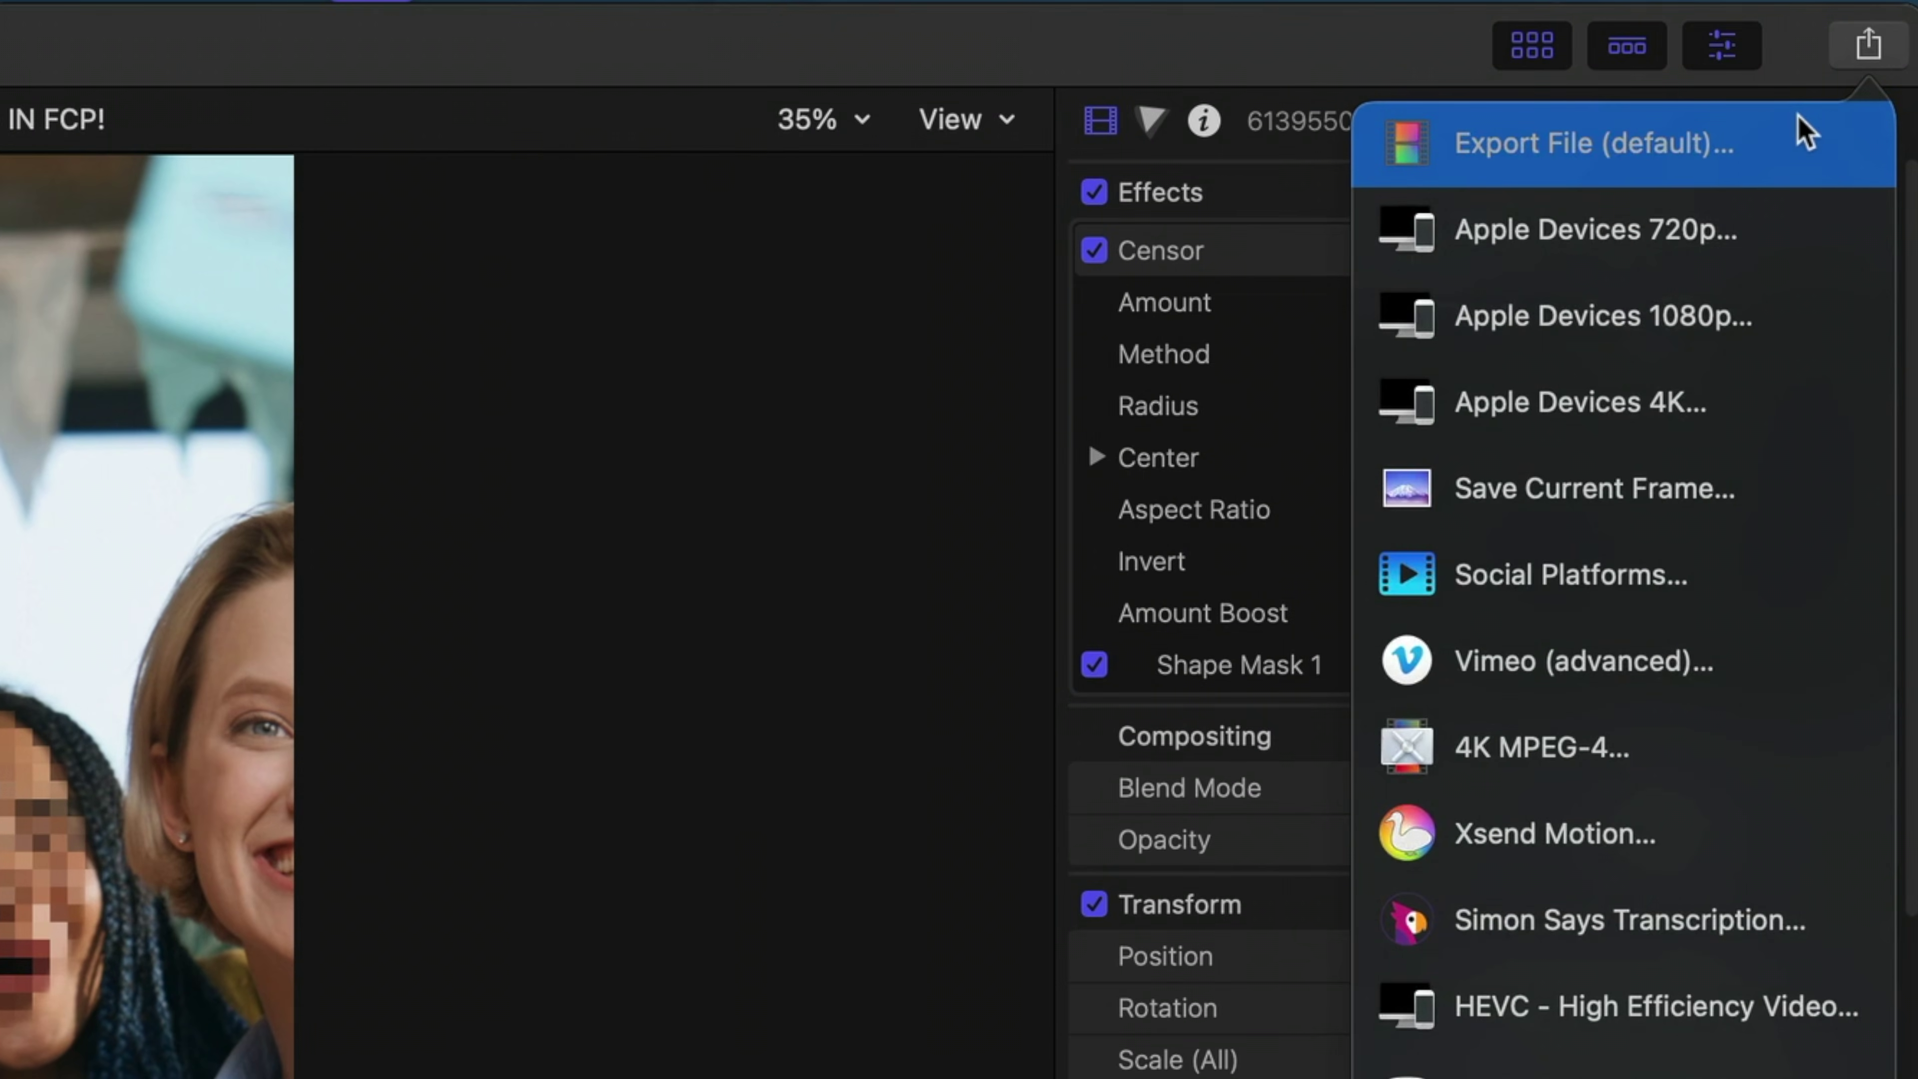
left_click(1874, 61)
left_click(955, 152)
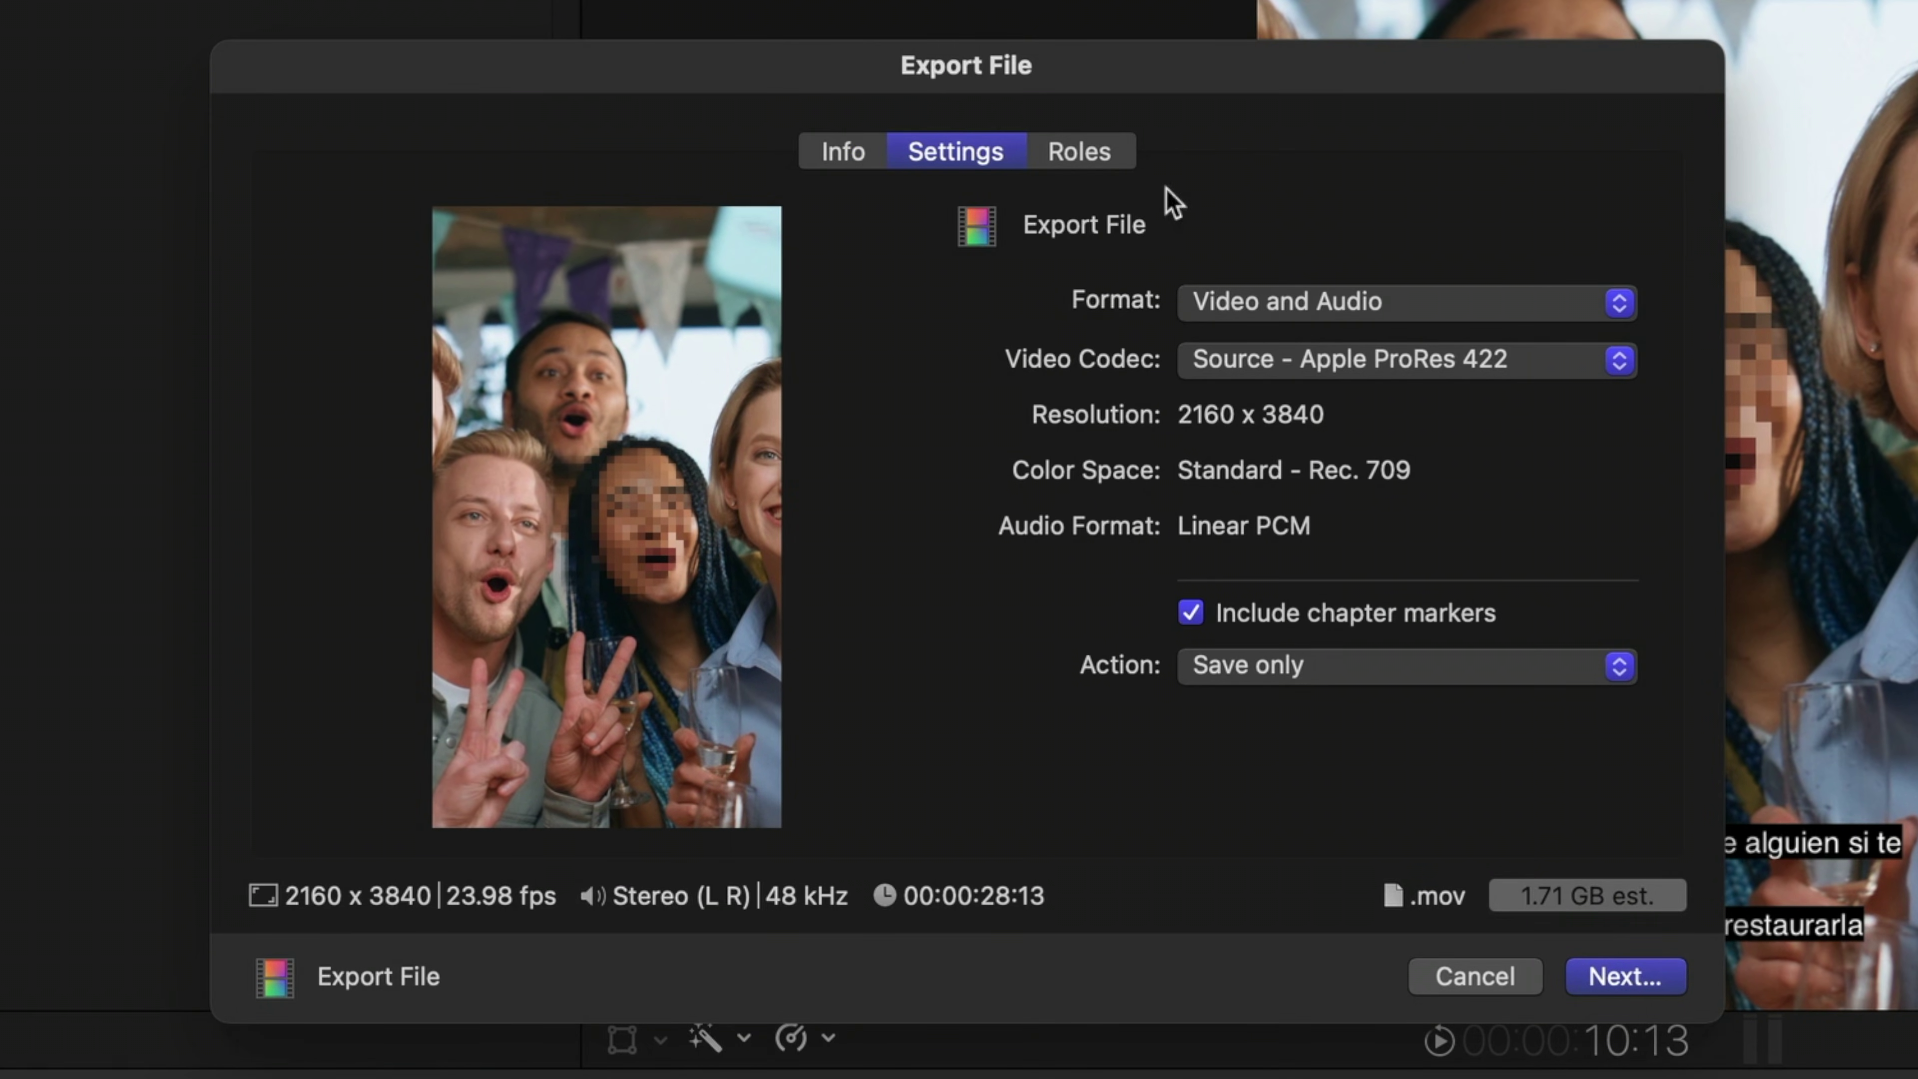
left_click(1086, 147)
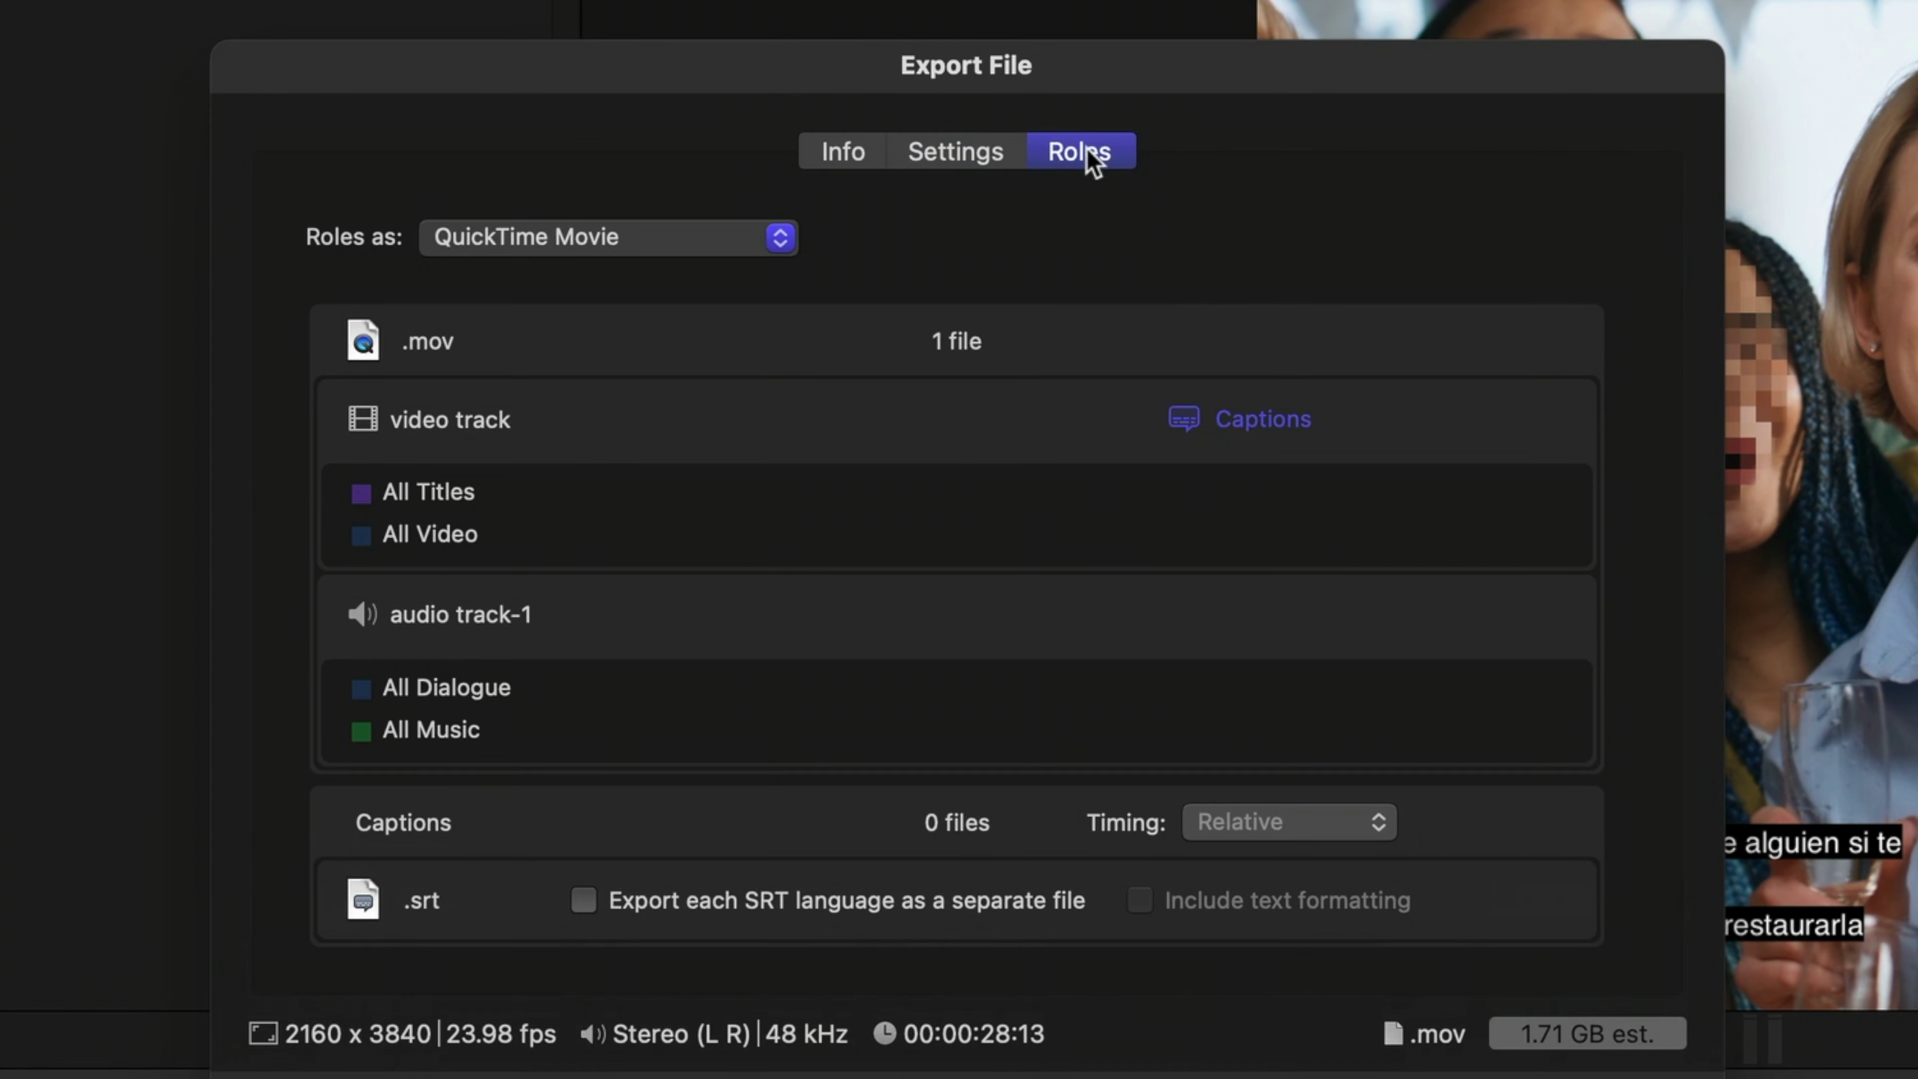
left_click(1227, 429)
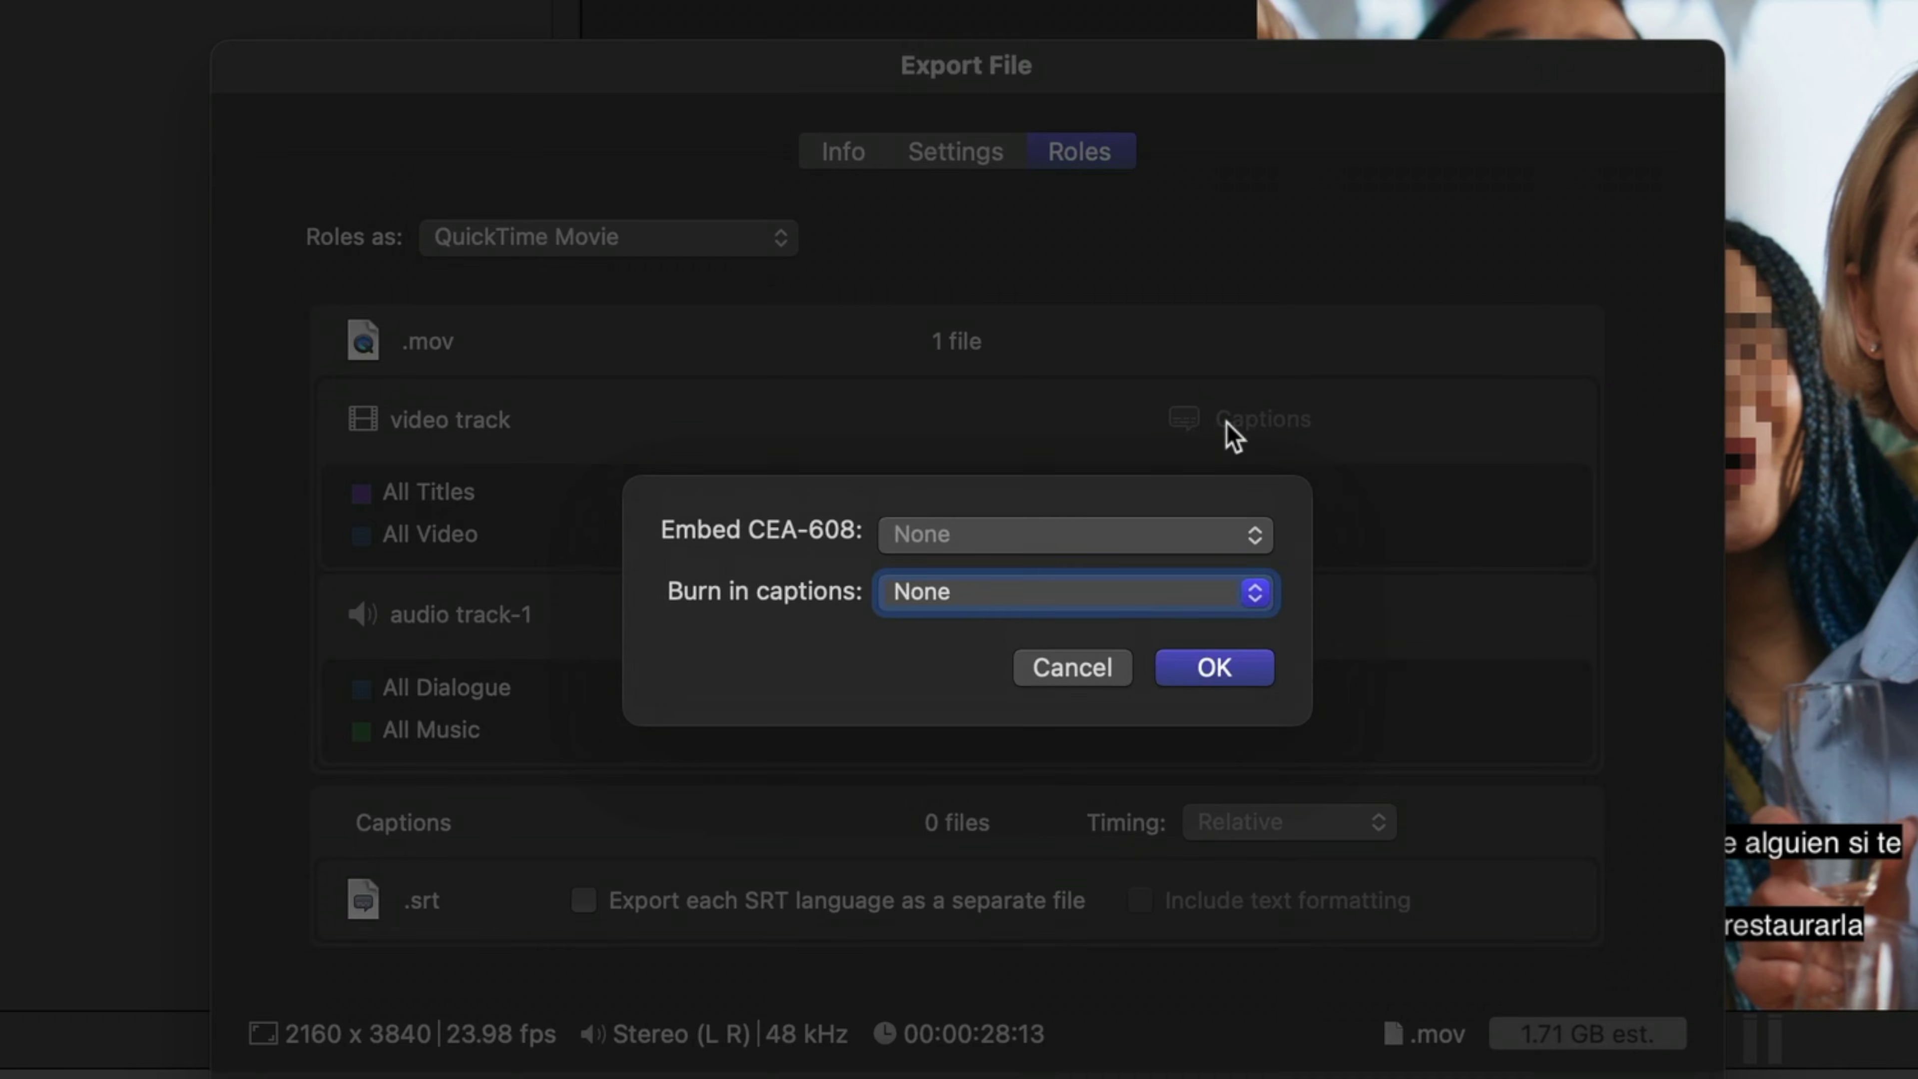
left_click(1028, 589)
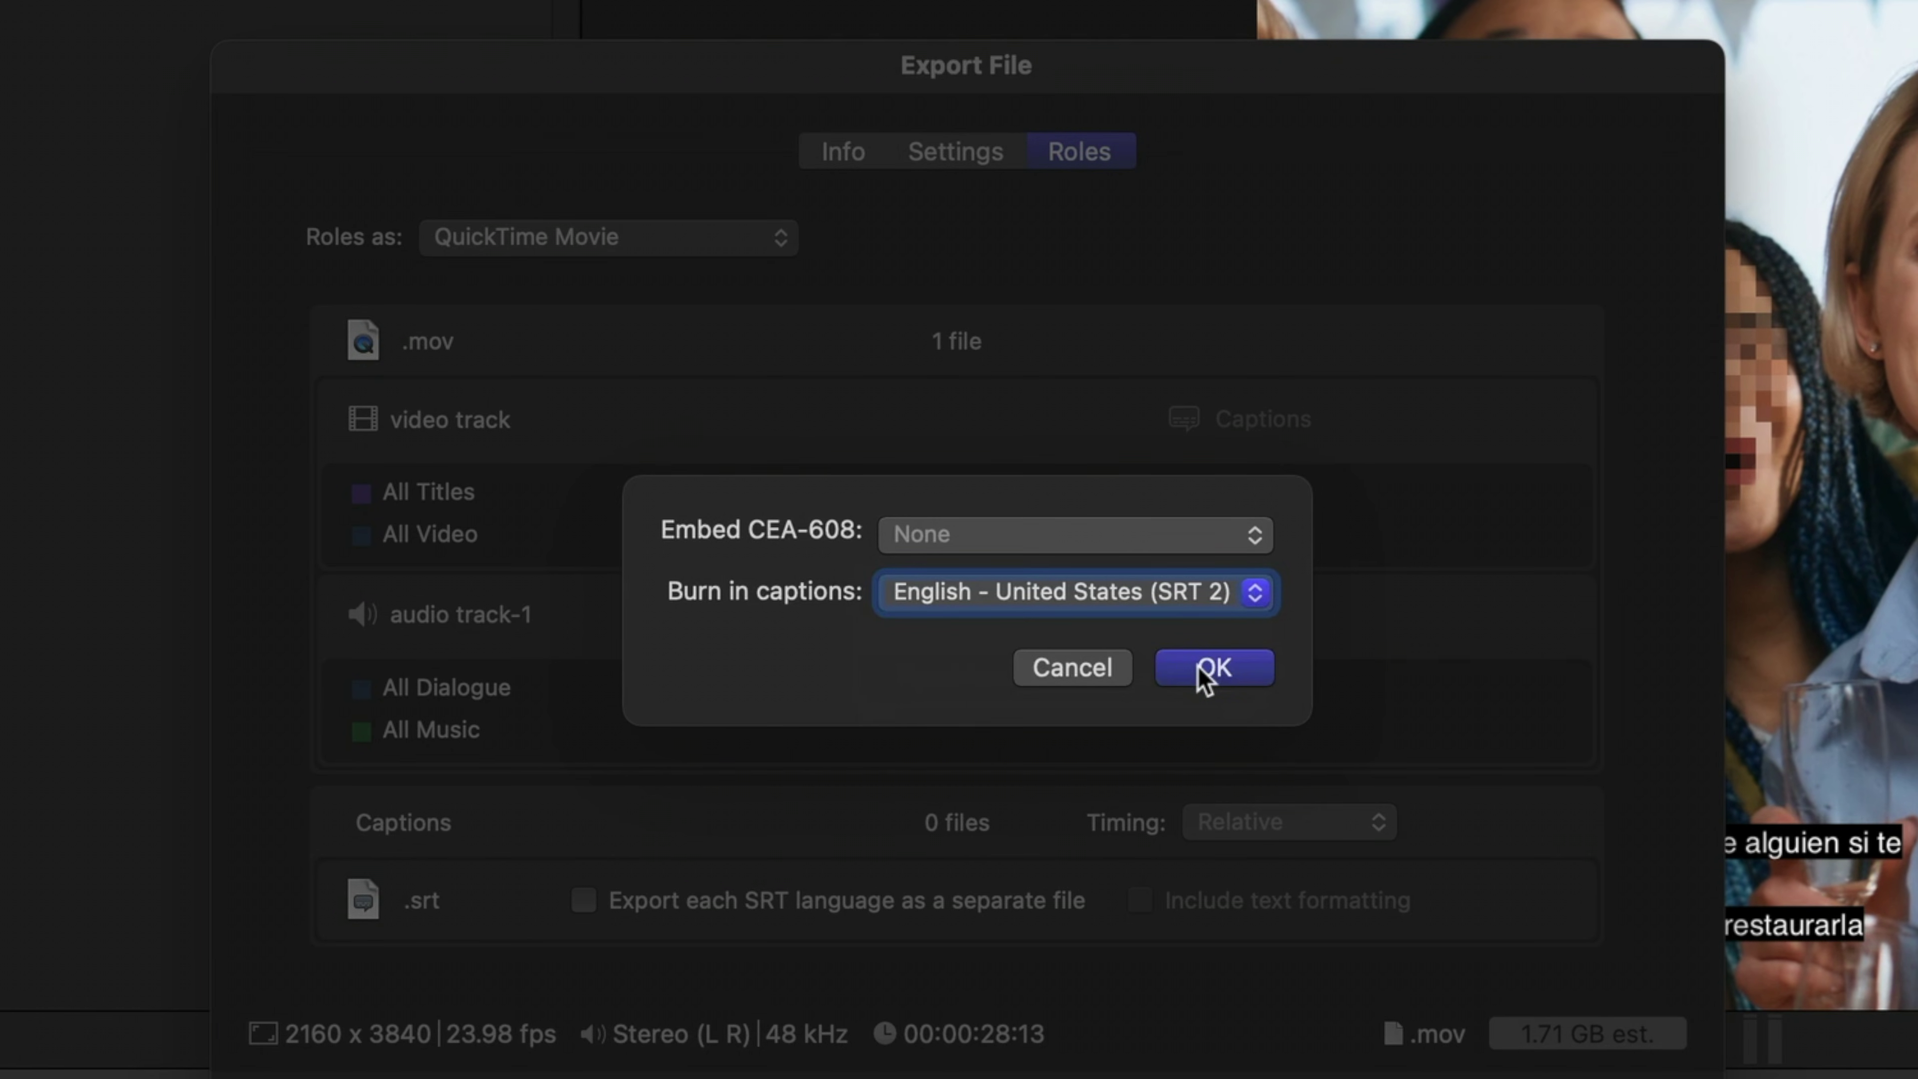
left_click(1207, 668)
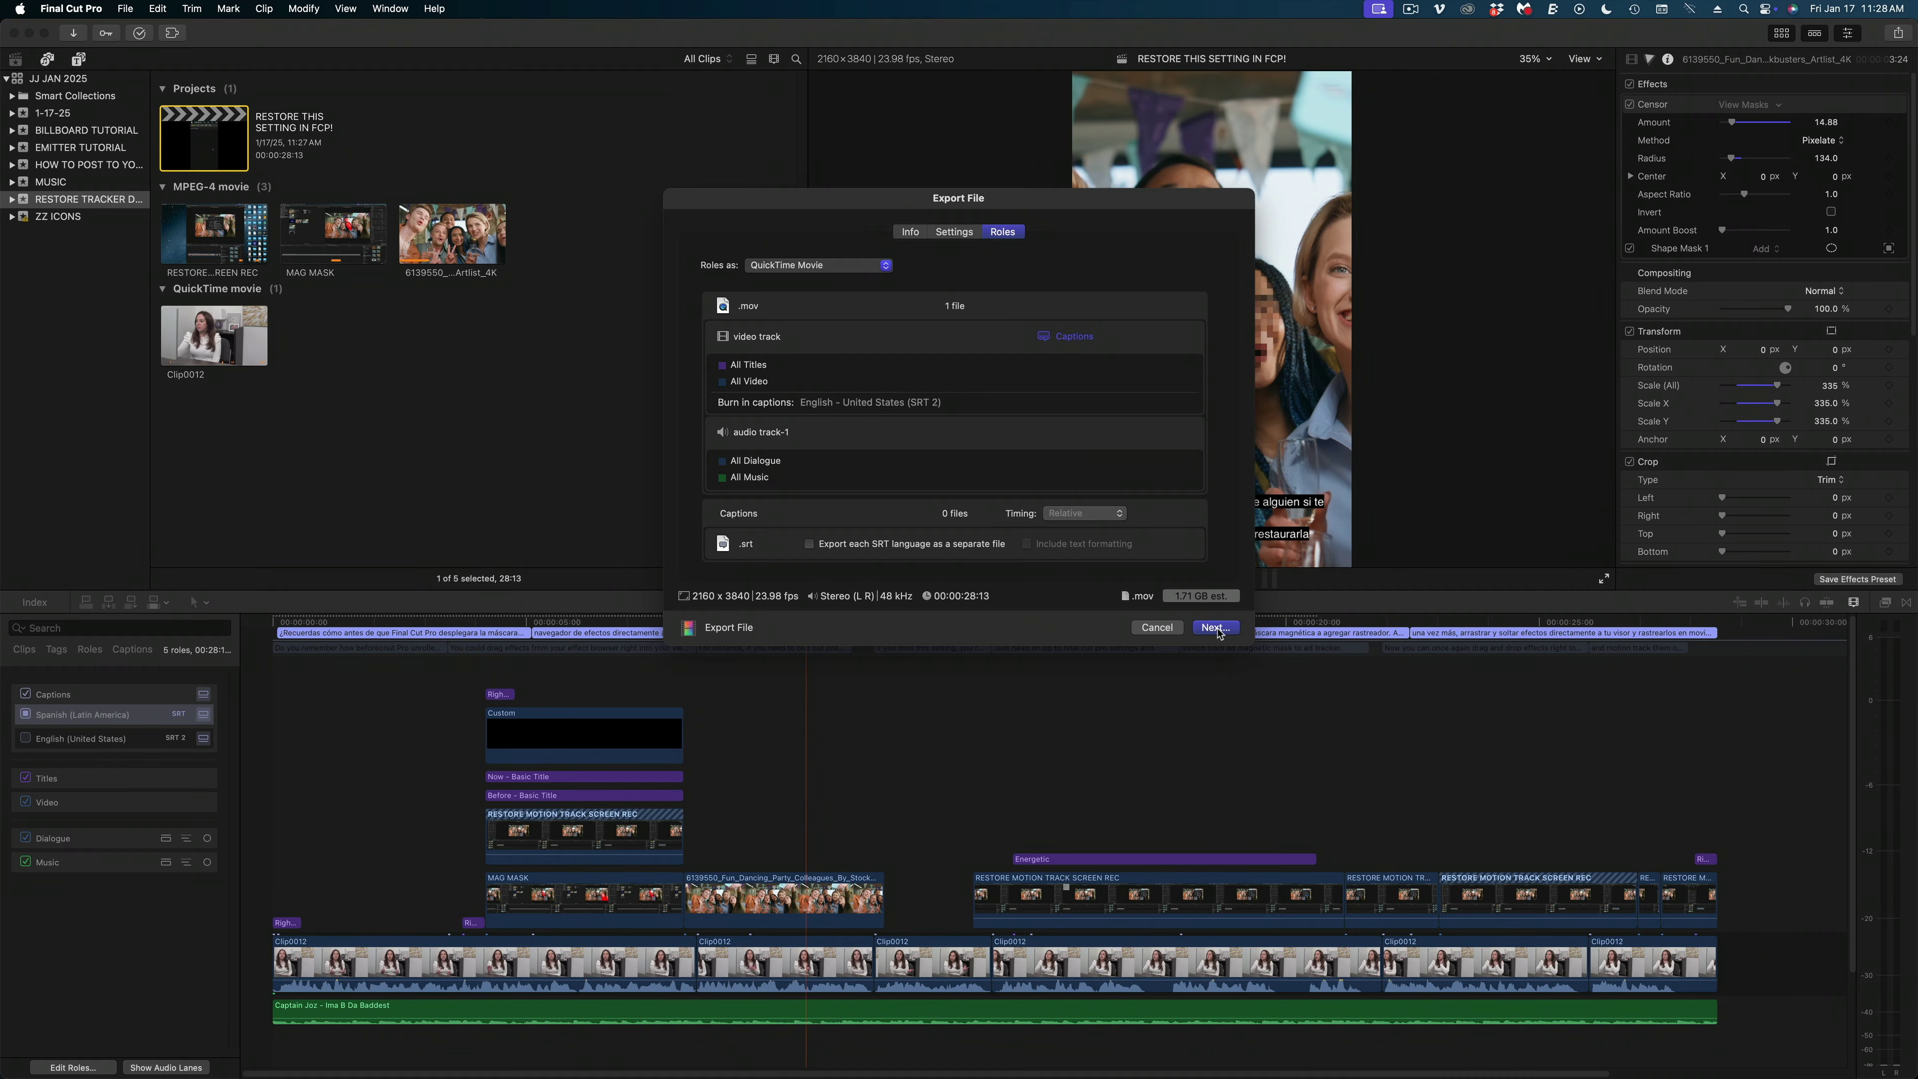